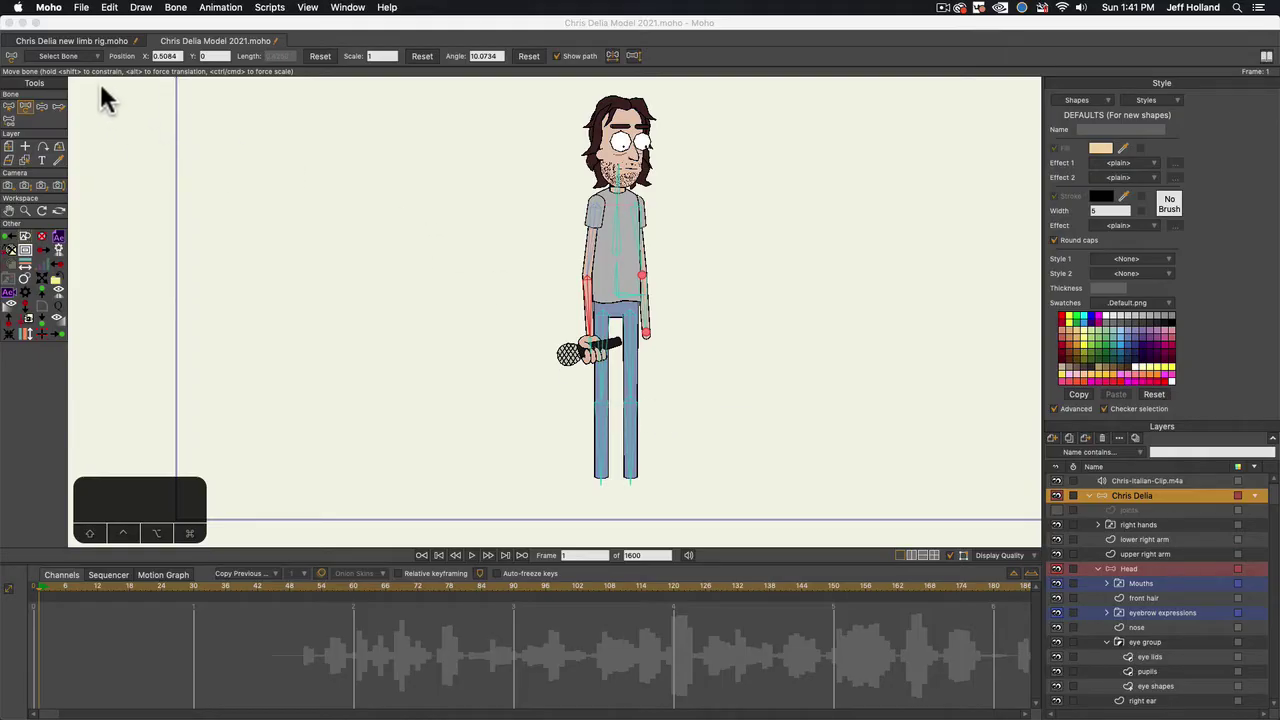
Manipulate the microphone arm in the Chris Delia Model 2021 document, raising it outward and then folding it across the torso
{"action": "left_click", "coordinate": [85, 41]}
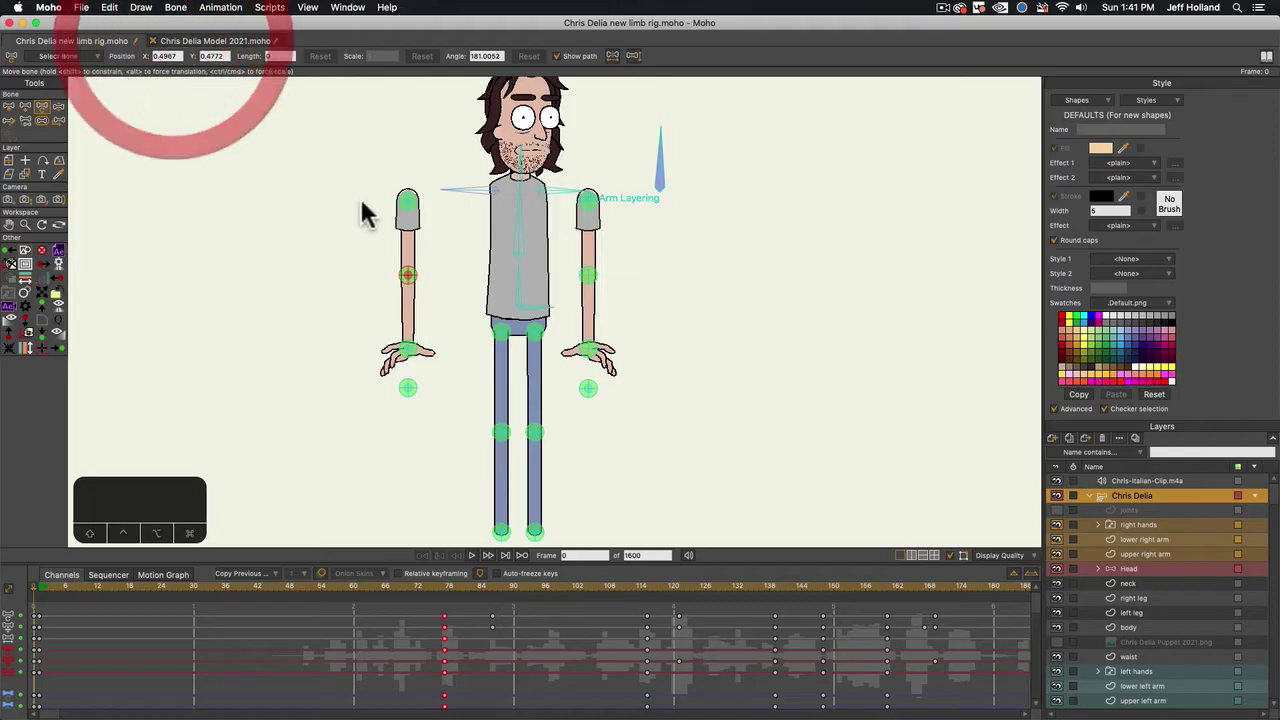
{"action": "left_click", "coordinate": [215, 41]}
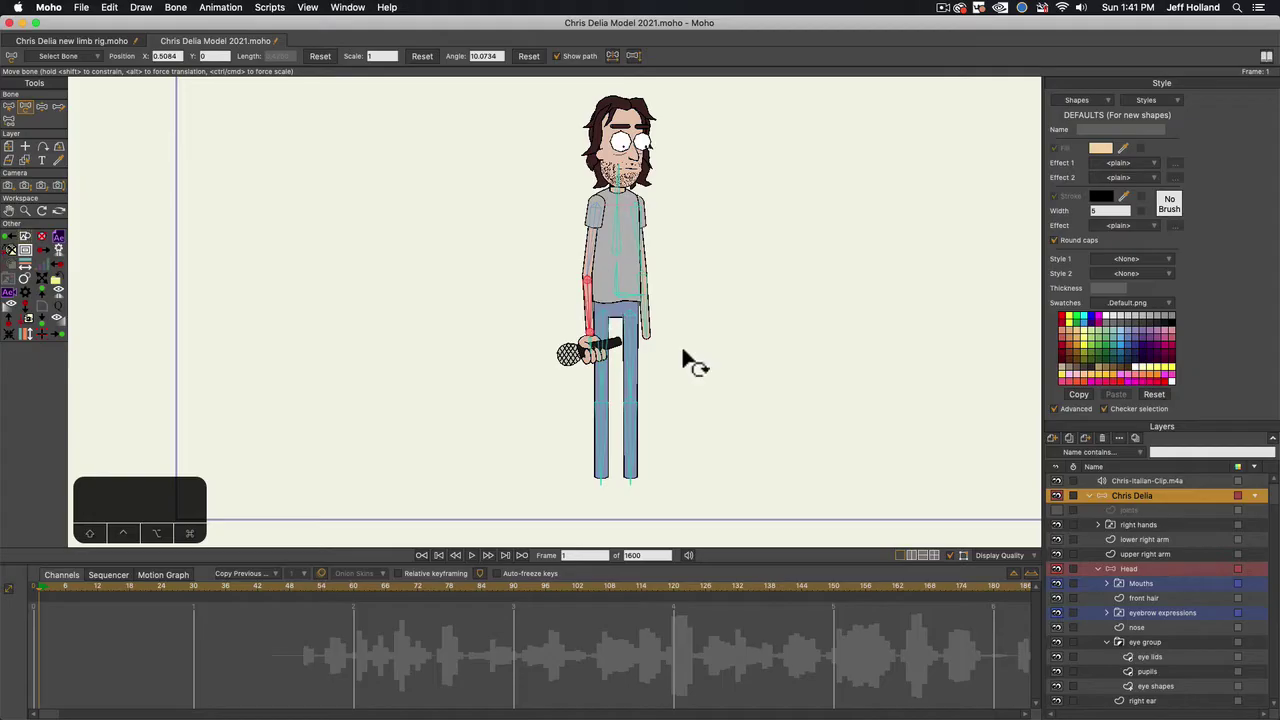
{"action": "key", "text": "z"}
{"action": "left_click_drag", "start_coordinate": [600, 325], "coordinate": [519, 233]}
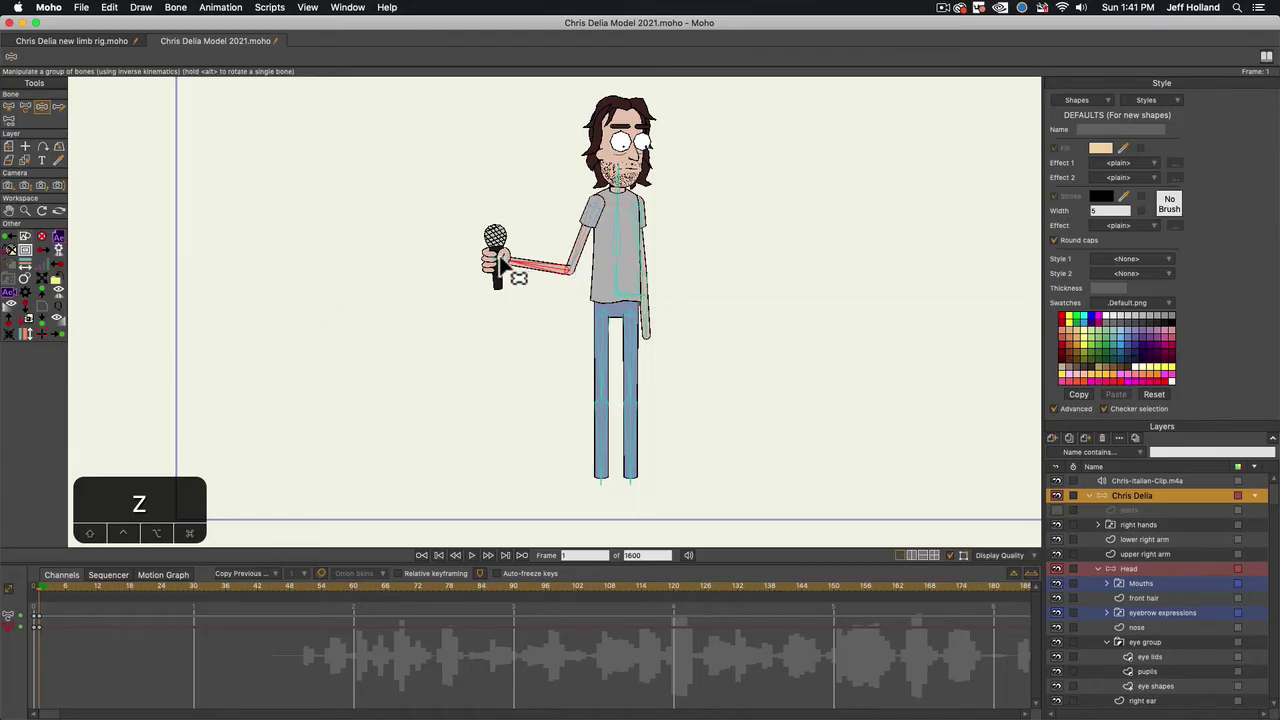
{"action": "left_click_drag", "start_coordinate": [503, 259], "coordinate": [645, 318]}
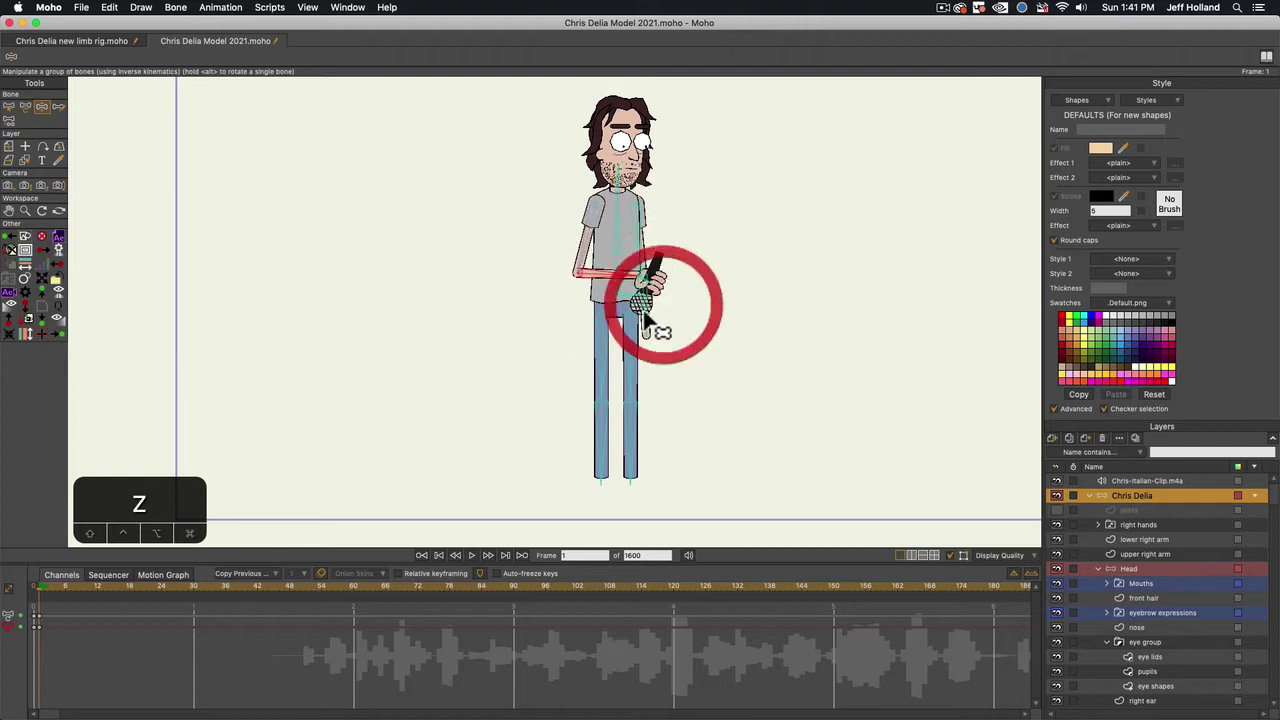
Transform the microphone arm's upper bone at the elbow, shortening it to a scale of about 0.71
{"action": "scroll", "coordinate": [580, 267], "scroll_direction": "up", "scroll_amount": 3}
{"action": "key", "text": "t"}
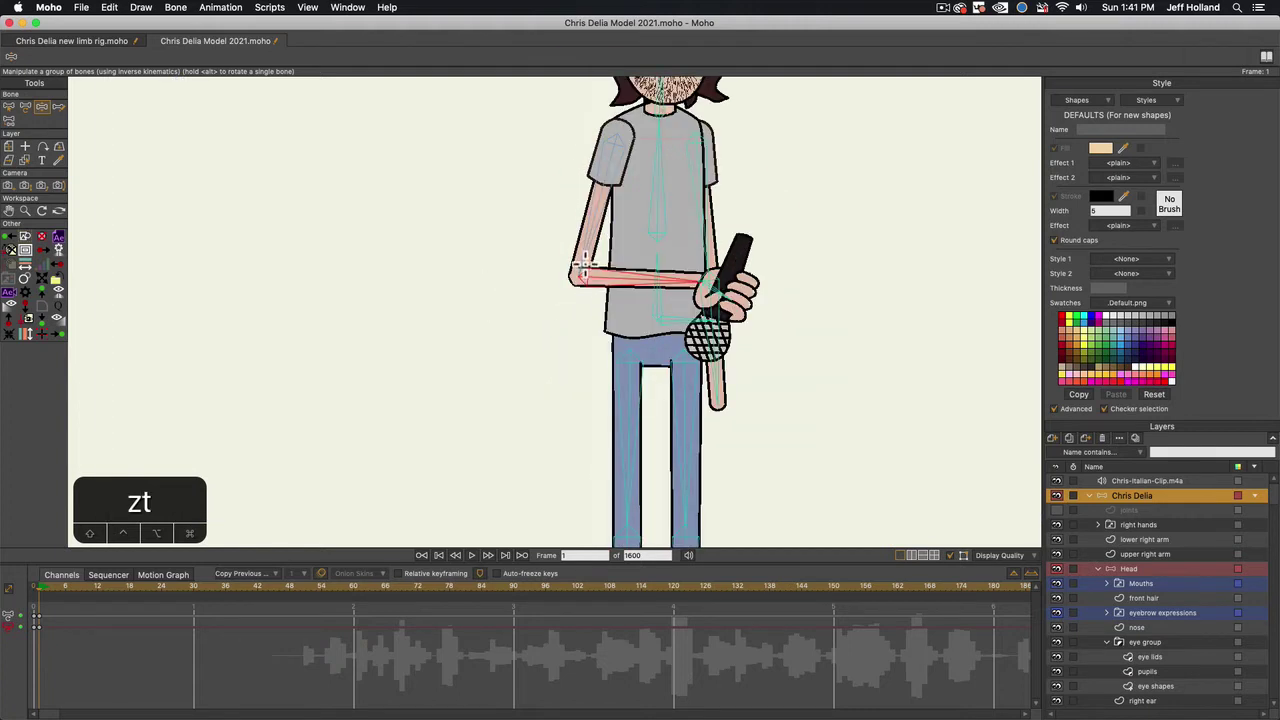
{"action": "left_click_drag", "start_coordinate": [584, 270], "coordinate": [611, 263]}
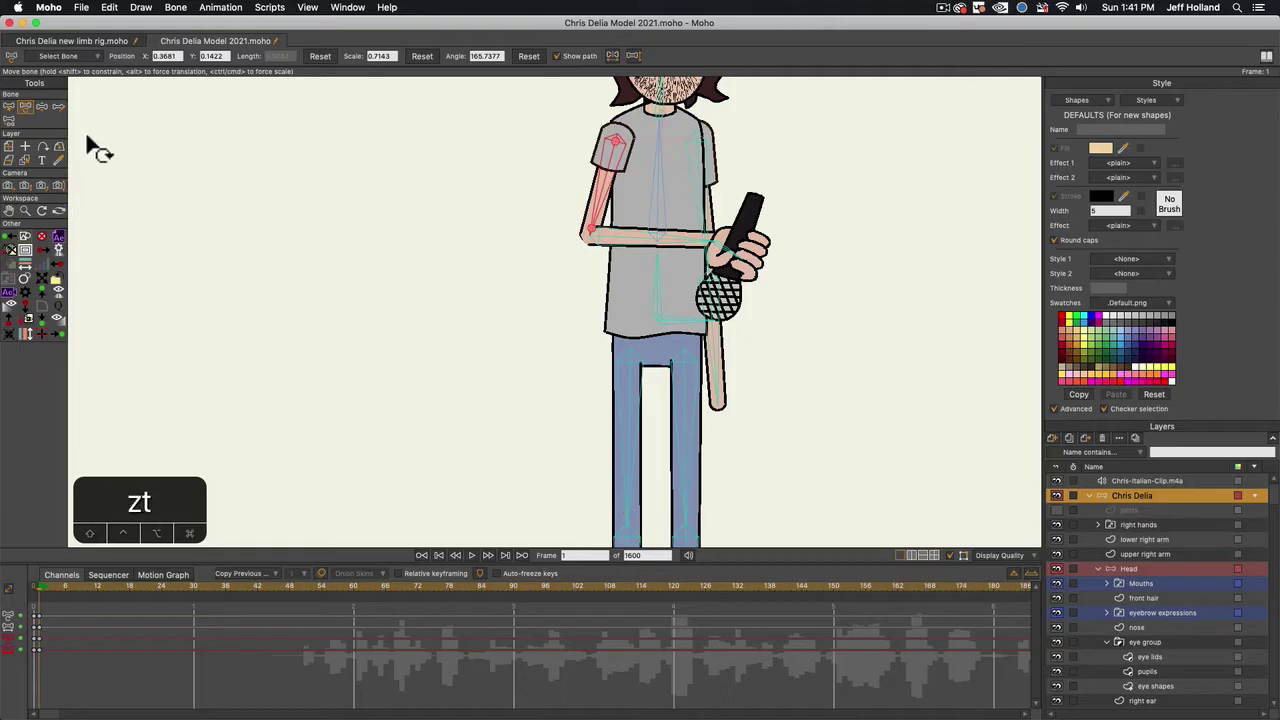
Switch to the Chris Delia new limb rig document and go to frame 1
{"action": "left_click", "coordinate": [75, 41]}
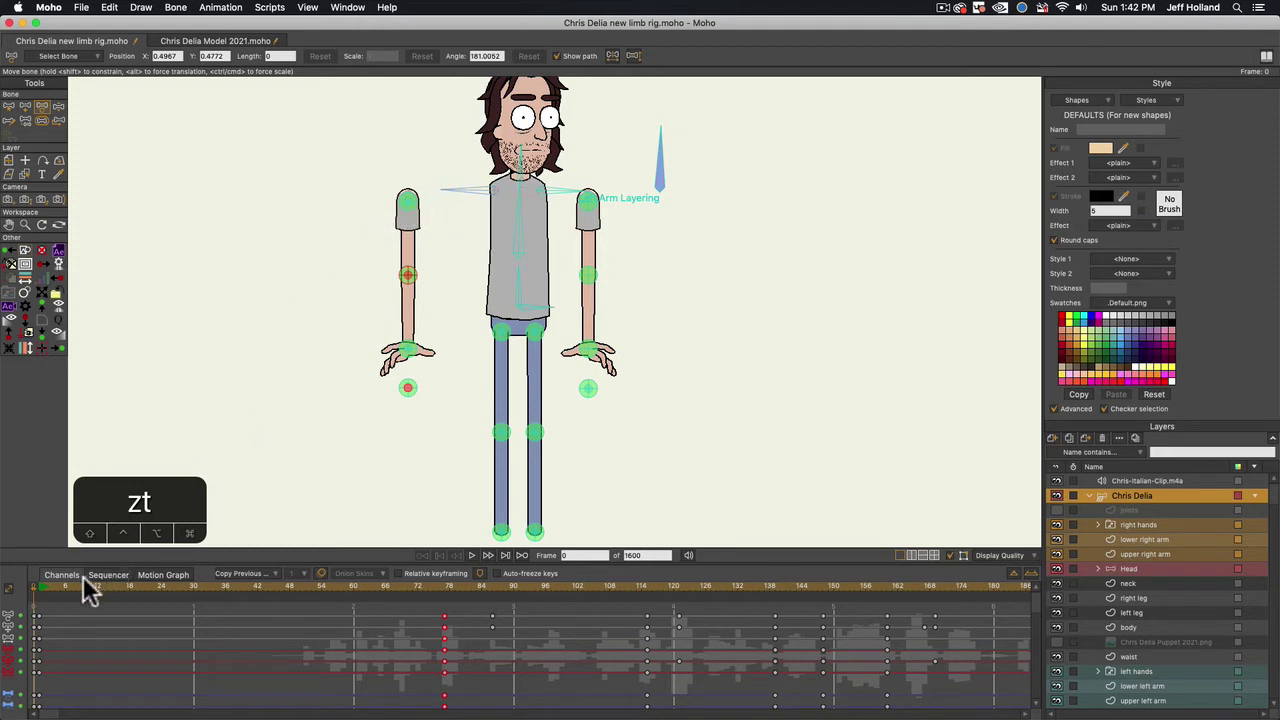
{"action": "left_click", "coordinate": [37, 590]}
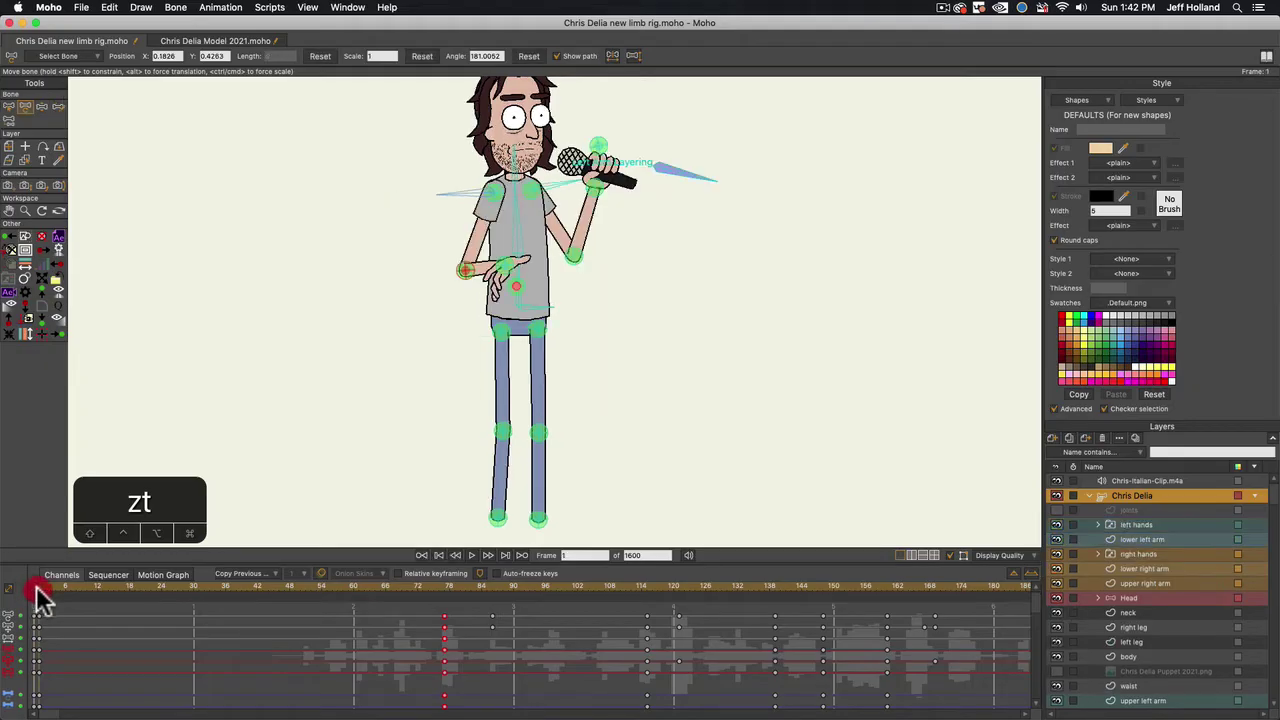
Try rotating both shoulder bones and repositioning the free arm's elbow and wrist joints with Transform Bone at frame 1
{"action": "key", "text": "t"}
{"action": "left_click", "coordinate": [463, 197]}
{"action": "mouse_move", "coordinate": [463, 195]}
{"action": "left_mouse_down"}
{"action": "mouse_move", "coordinate": [469, 230]}
{"action": "mouse_move", "coordinate": [459, 181]}
{"action": "left_mouse_up"}
{"action": "left_click_drag", "start_coordinate": [567, 187], "coordinate": [550, 250]}
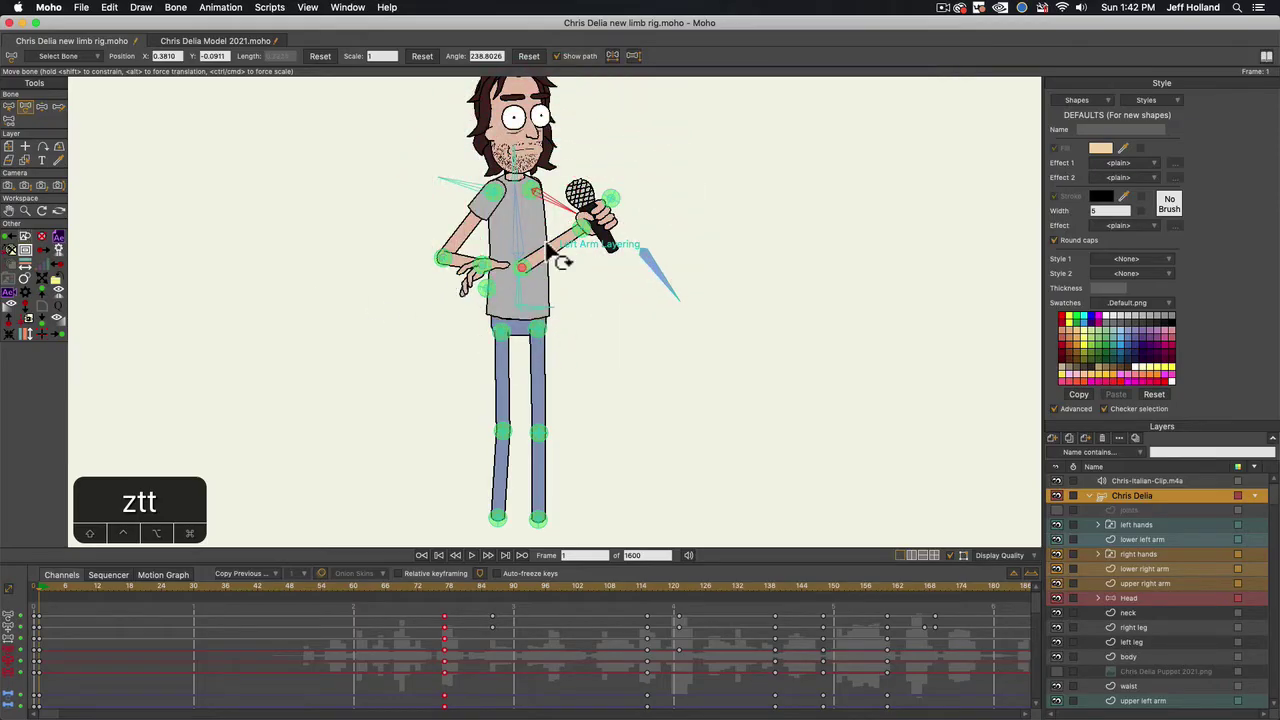
{"action": "mouse_move", "coordinate": [553, 212]}
{"action": "left_mouse_down"}
{"action": "mouse_move", "coordinate": [575, 155]}
{"action": "mouse_move", "coordinate": [565, 191]}
{"action": "left_mouse_up"}
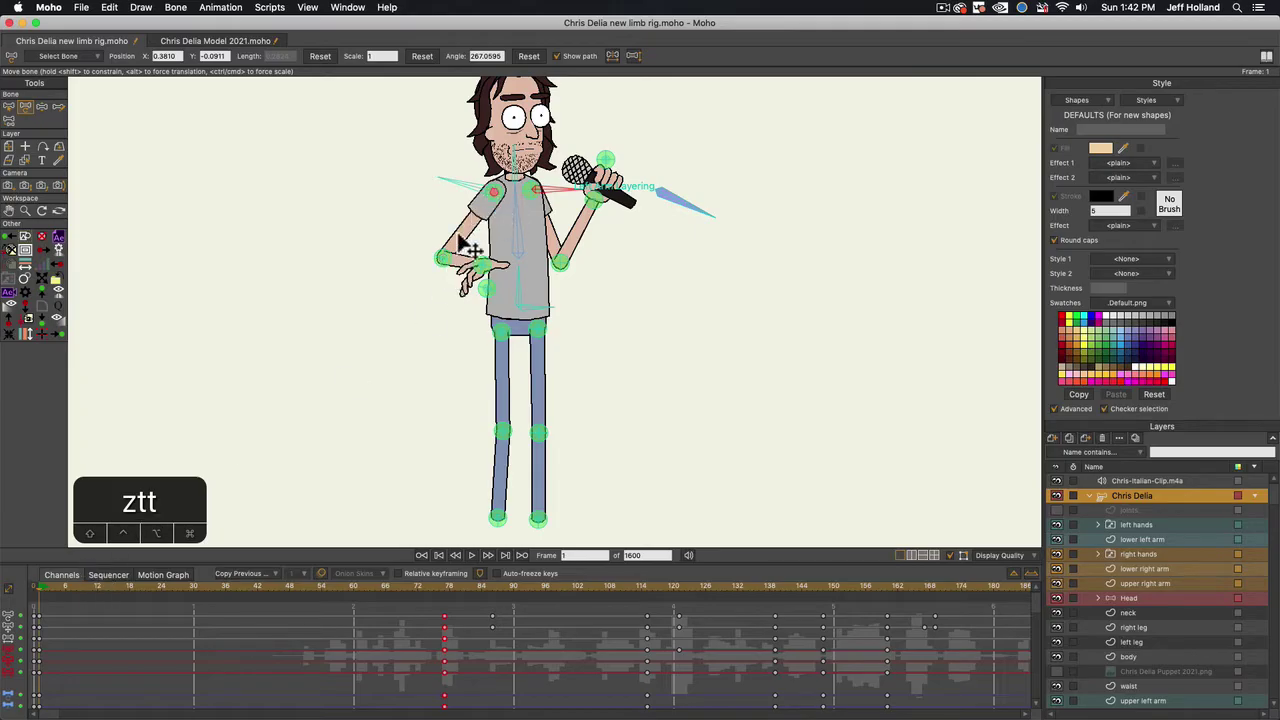
{"action": "left_click_drag", "start_coordinate": [445, 259], "coordinate": [440, 327]}
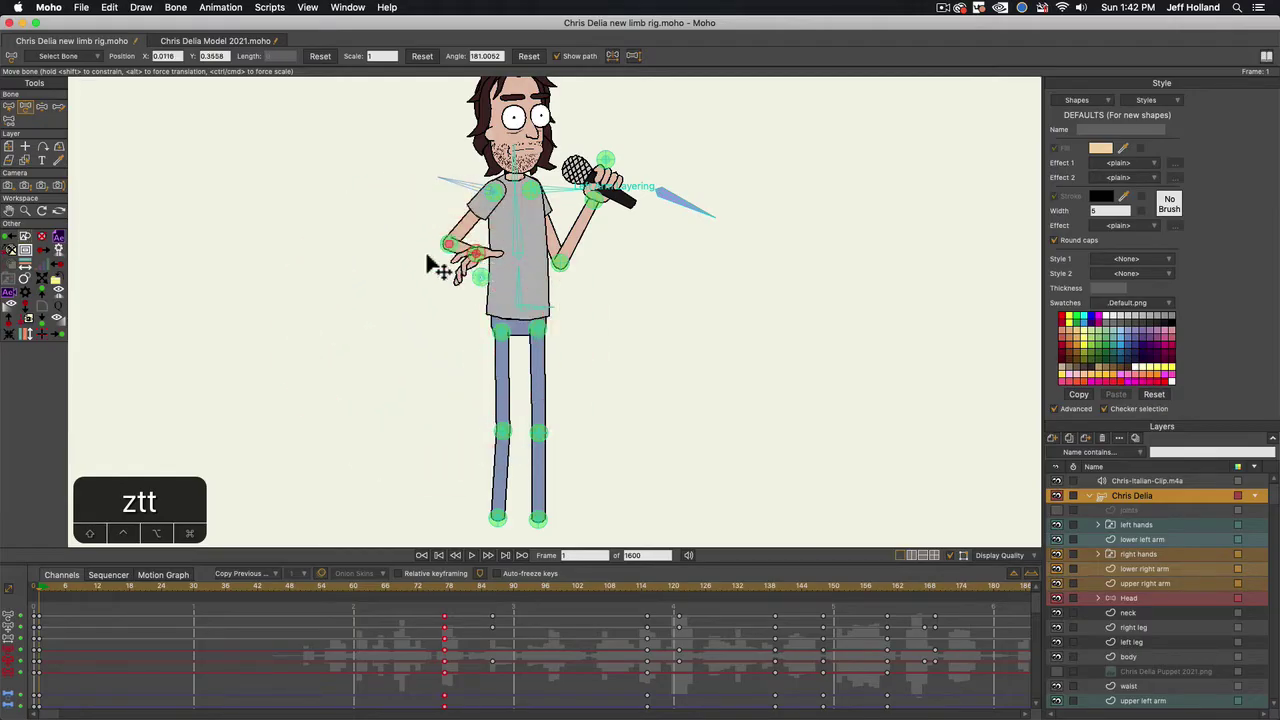
{"action": "mouse_move", "coordinate": [458, 255]}
{"action": "left_mouse_down"}
{"action": "mouse_move", "coordinate": [502, 300]}
{"action": "mouse_move", "coordinate": [492, 257]}
{"action": "mouse_move", "coordinate": [478, 262]}
{"action": "left_mouse_up"}
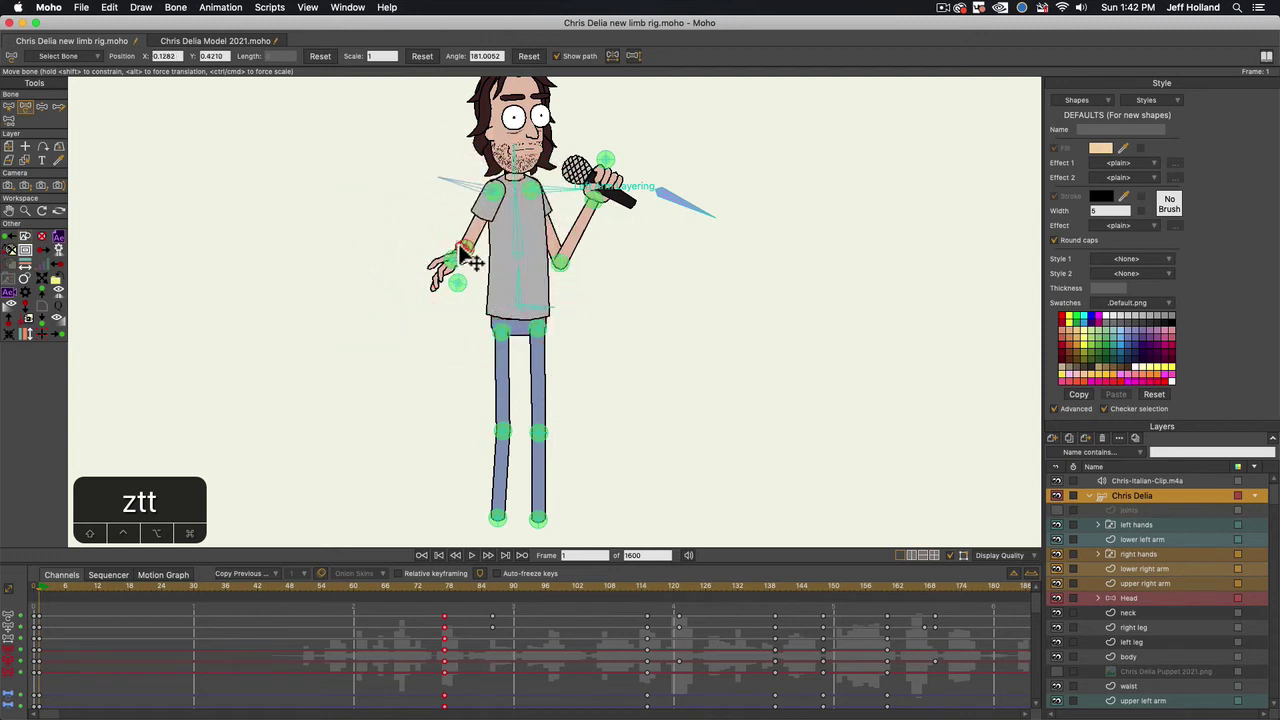
Play back the new limb rig's animation through frame 260, then return to frame 1
{"action": "left_click_drag", "start_coordinate": [404, 690], "coordinate": [451, 601]}
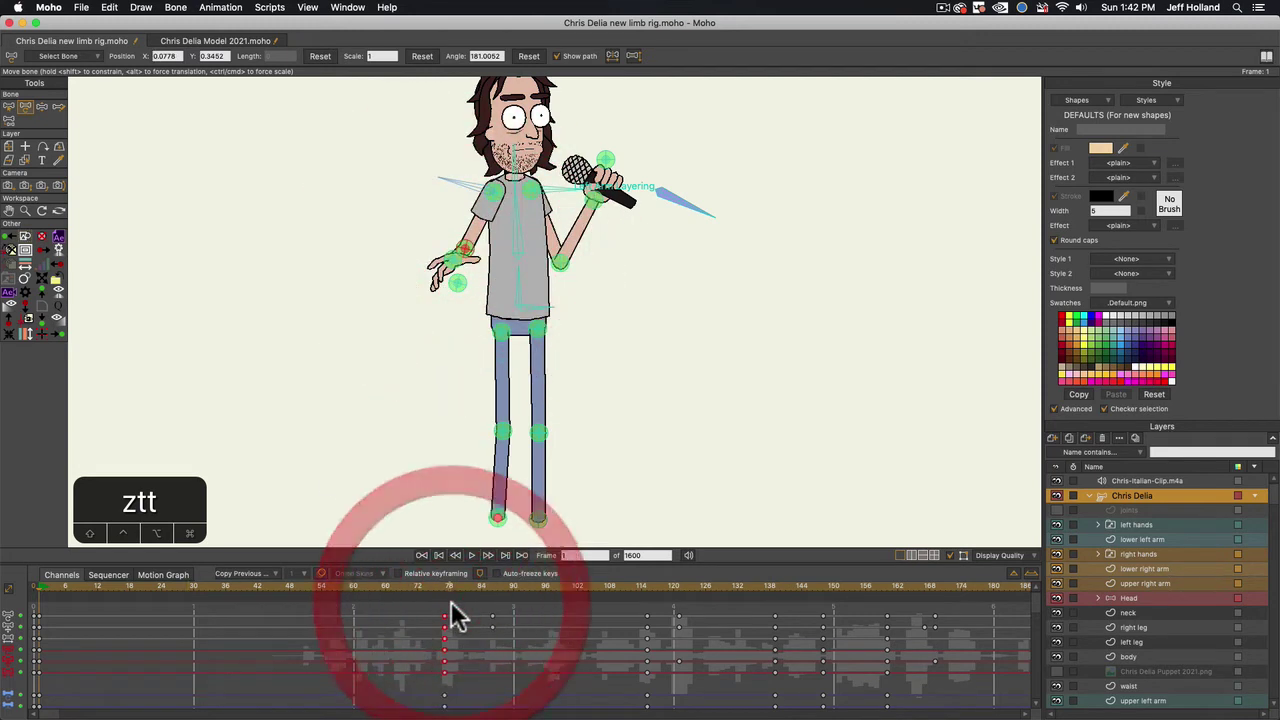
{"action": "left_click", "coordinate": [41, 584]}
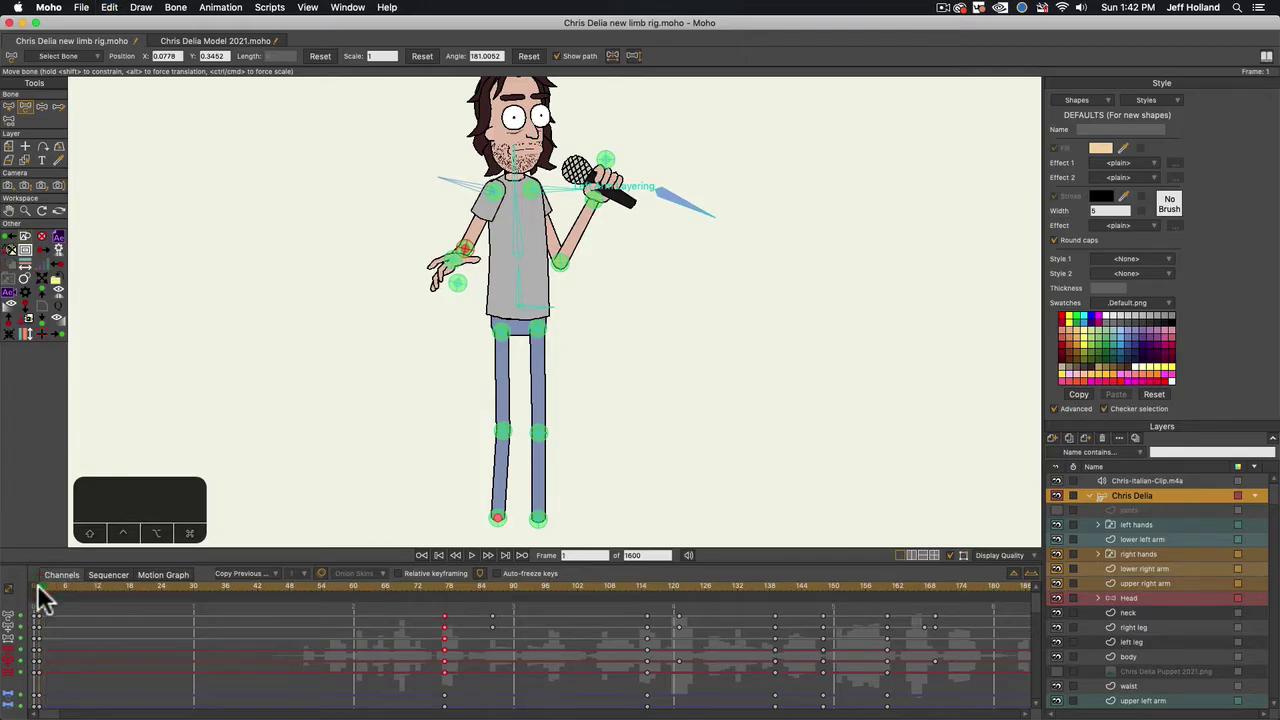
{"action": "left_click", "coordinate": [37, 584]}
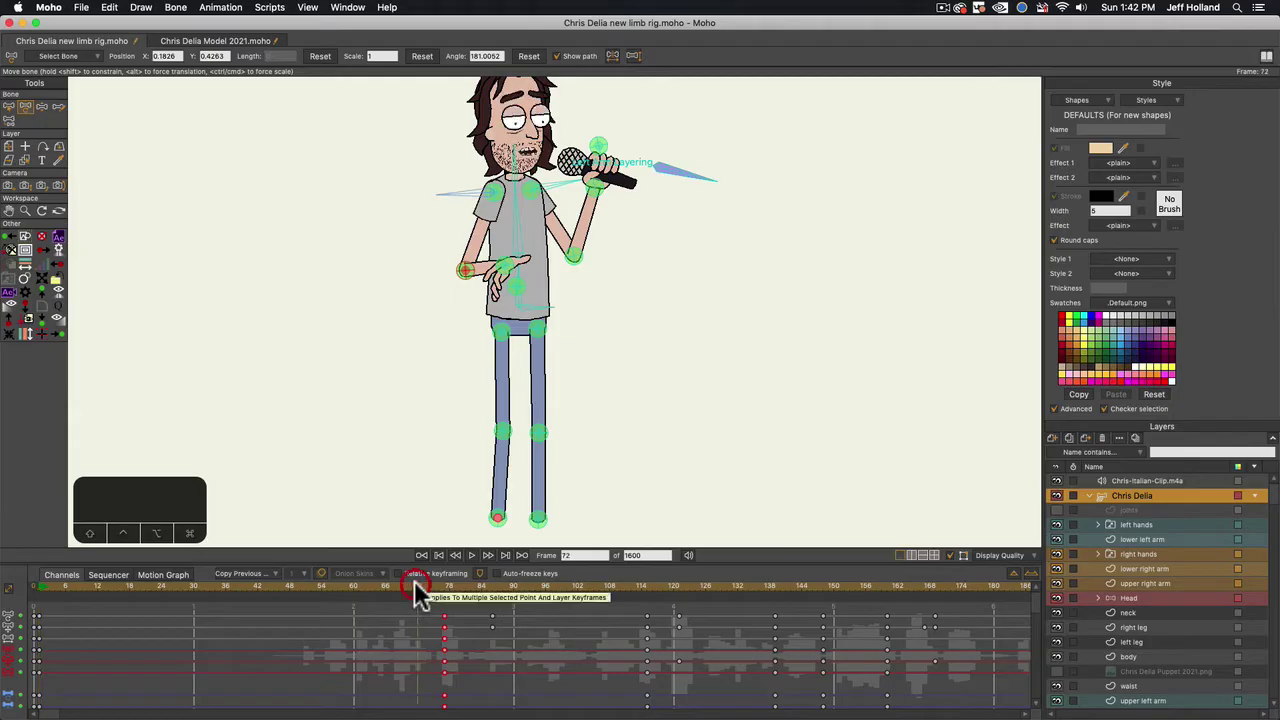
{"action": "key", "text": "space"}
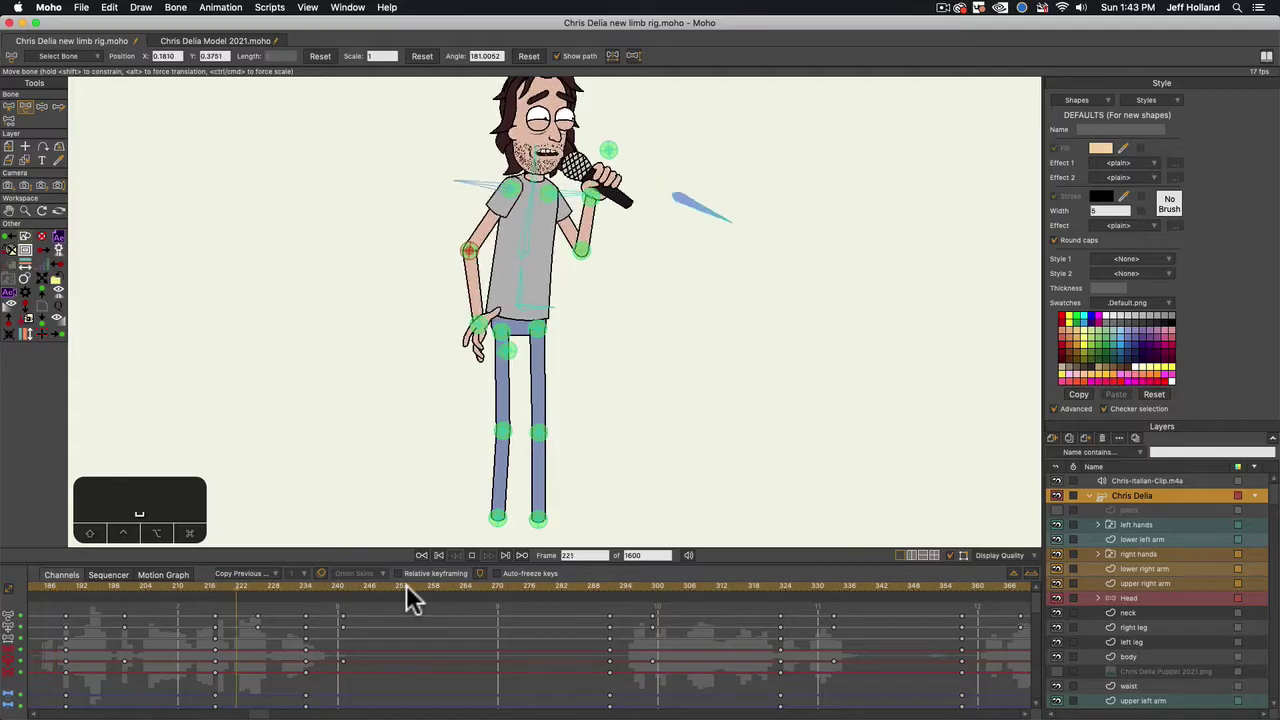
{"action": "key", "text": "space"}
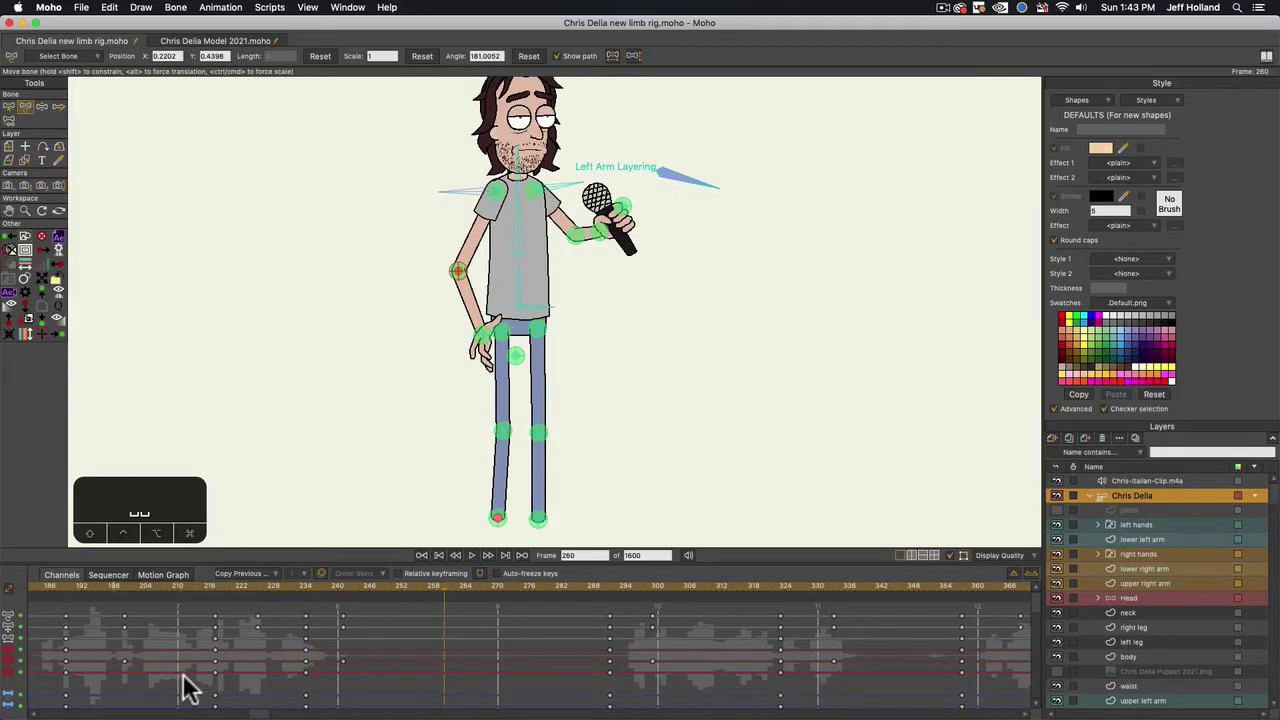
{"action": "left_click_drag", "start_coordinate": [250, 714], "coordinate": [10, 710]}
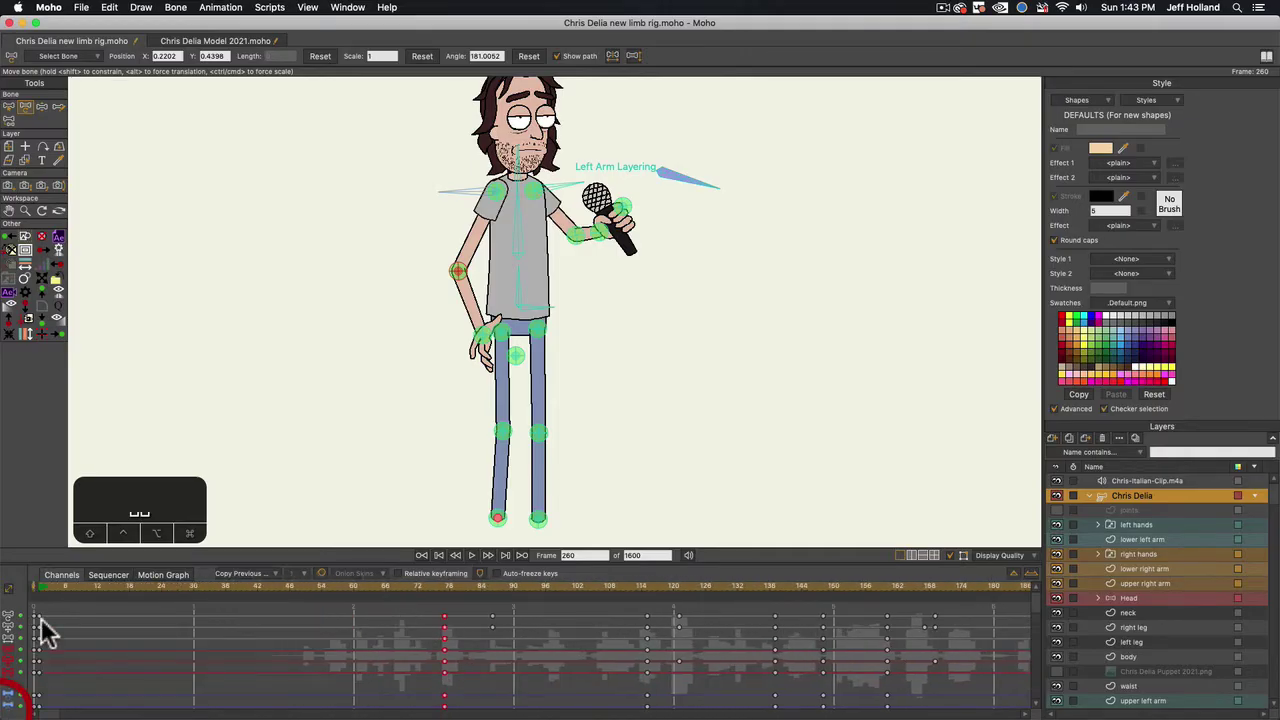
{"action": "left_click", "coordinate": [41, 586]}
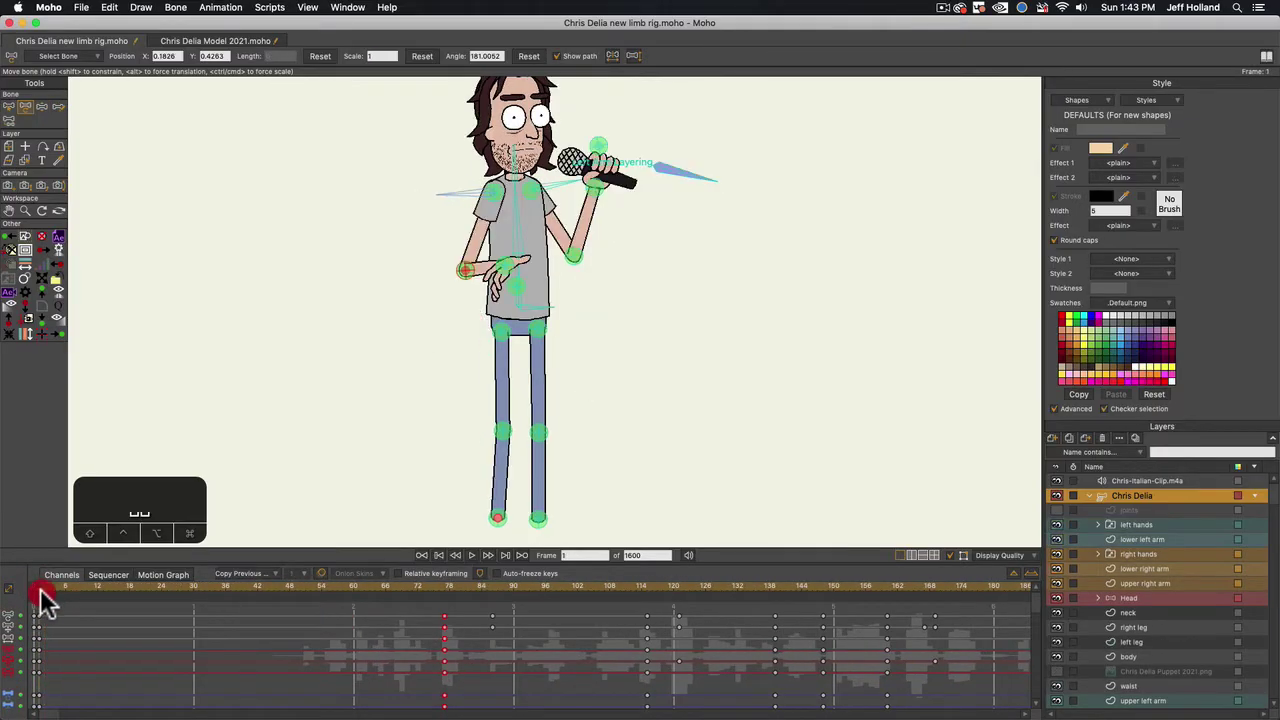
Bring both hands in front of the chest with Transform Bone and raise the free arm's elbow at frame 1
{"action": "key", "text": "t"}
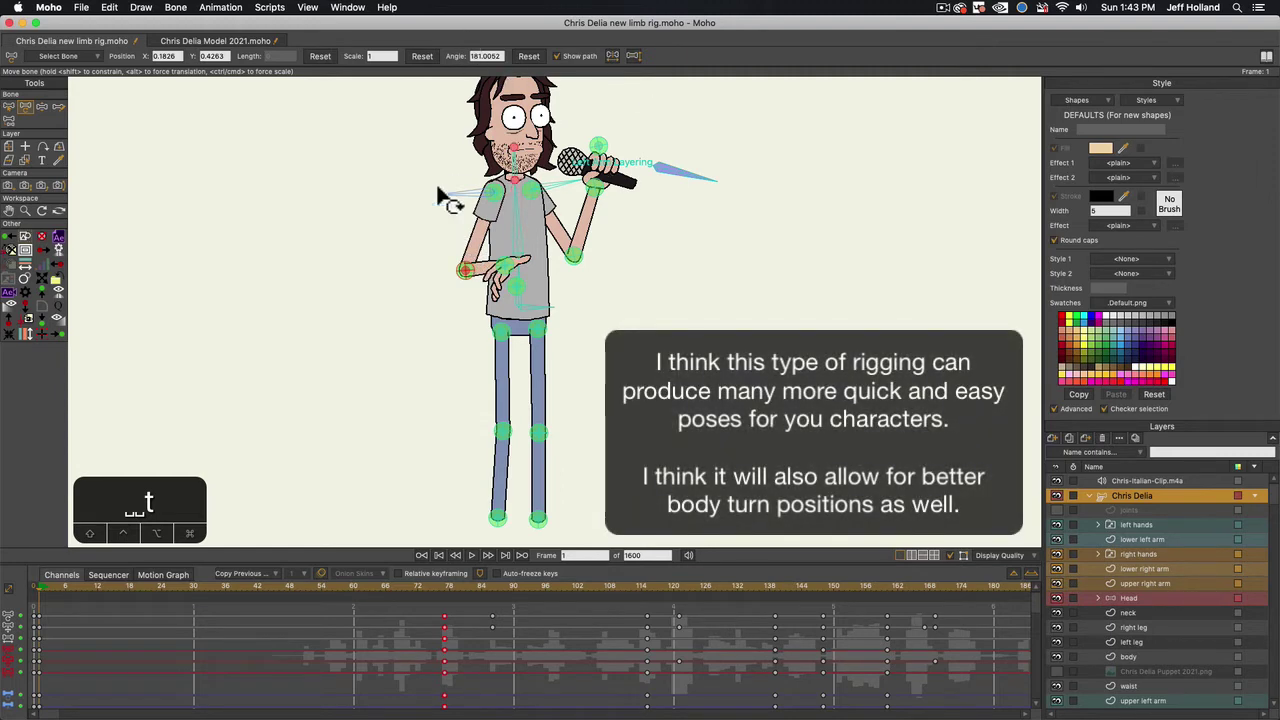
{"action": "left_click_drag", "start_coordinate": [505, 266], "coordinate": [491, 240]}
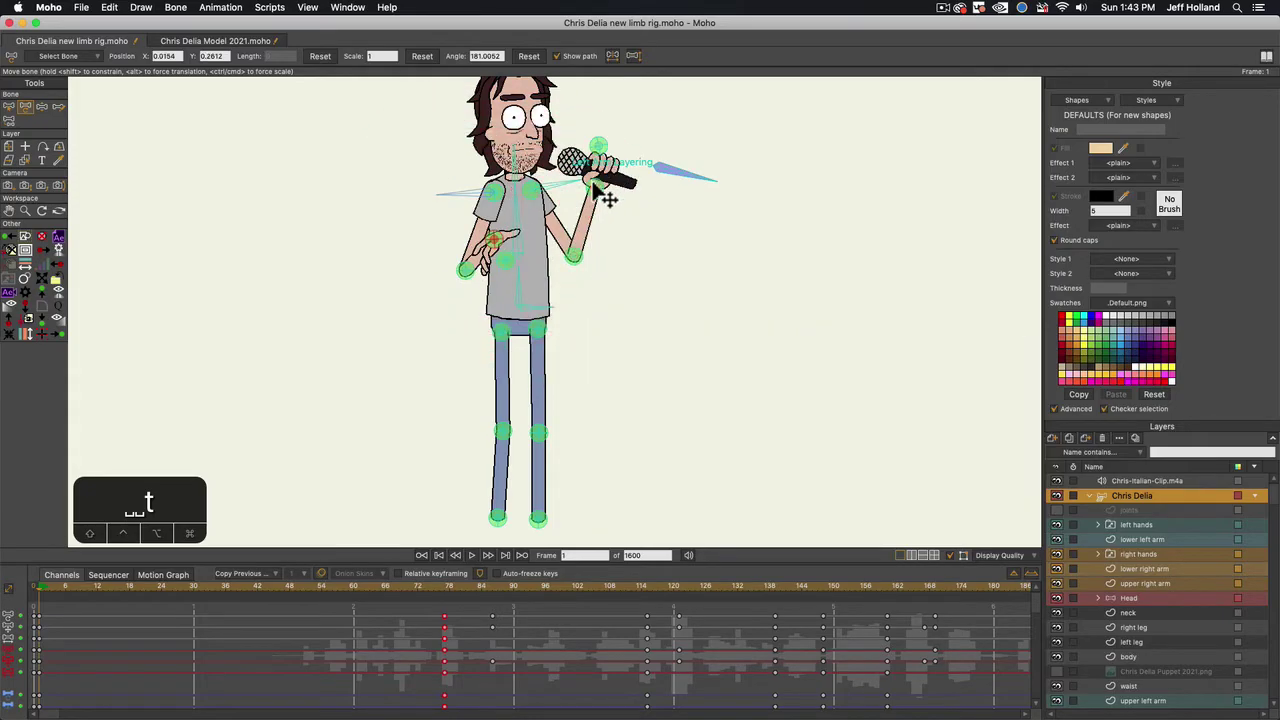
{"action": "left_click_drag", "start_coordinate": [594, 184], "coordinate": [569, 252]}
{"action": "left_click_drag", "start_coordinate": [465, 271], "coordinate": [466, 253]}
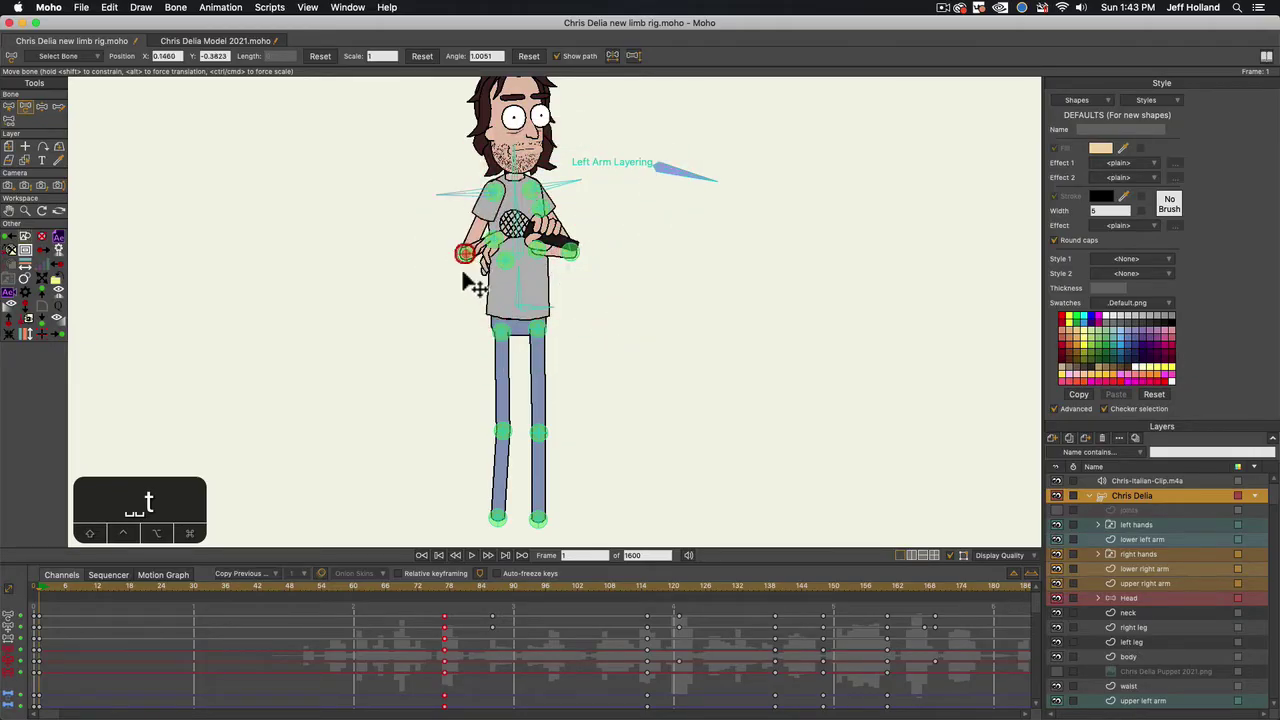
Raise both ankle joints and spread the knee joints outward to put the character in a bent-leg pose
{"action": "left_click_drag", "start_coordinate": [532, 431], "coordinate": [477, 354]}
{"action": "left_click_drag", "start_coordinate": [498, 517], "coordinate": [497, 450]}
{"action": "left_click_drag", "start_coordinate": [540, 522], "coordinate": [545, 454]}
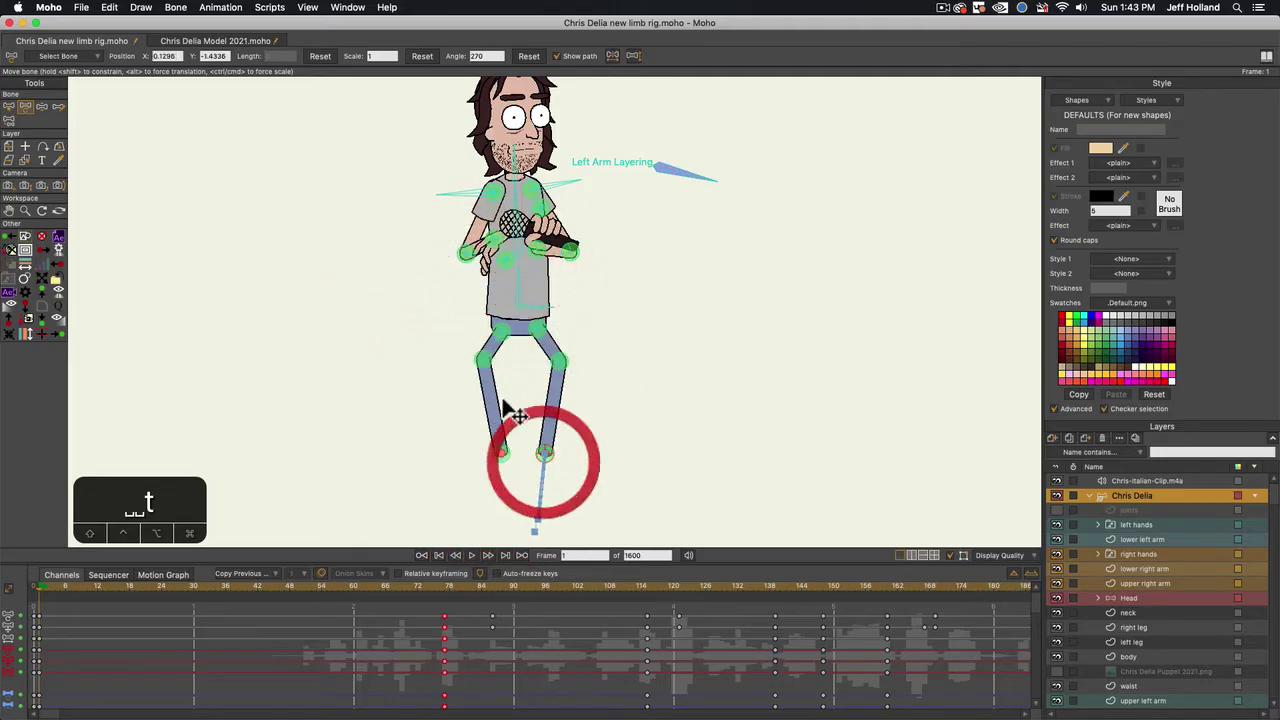
{"action": "left_click_drag", "start_coordinate": [489, 364], "coordinate": [556, 358]}
{"action": "left_click_drag", "start_coordinate": [497, 456], "coordinate": [501, 459]}
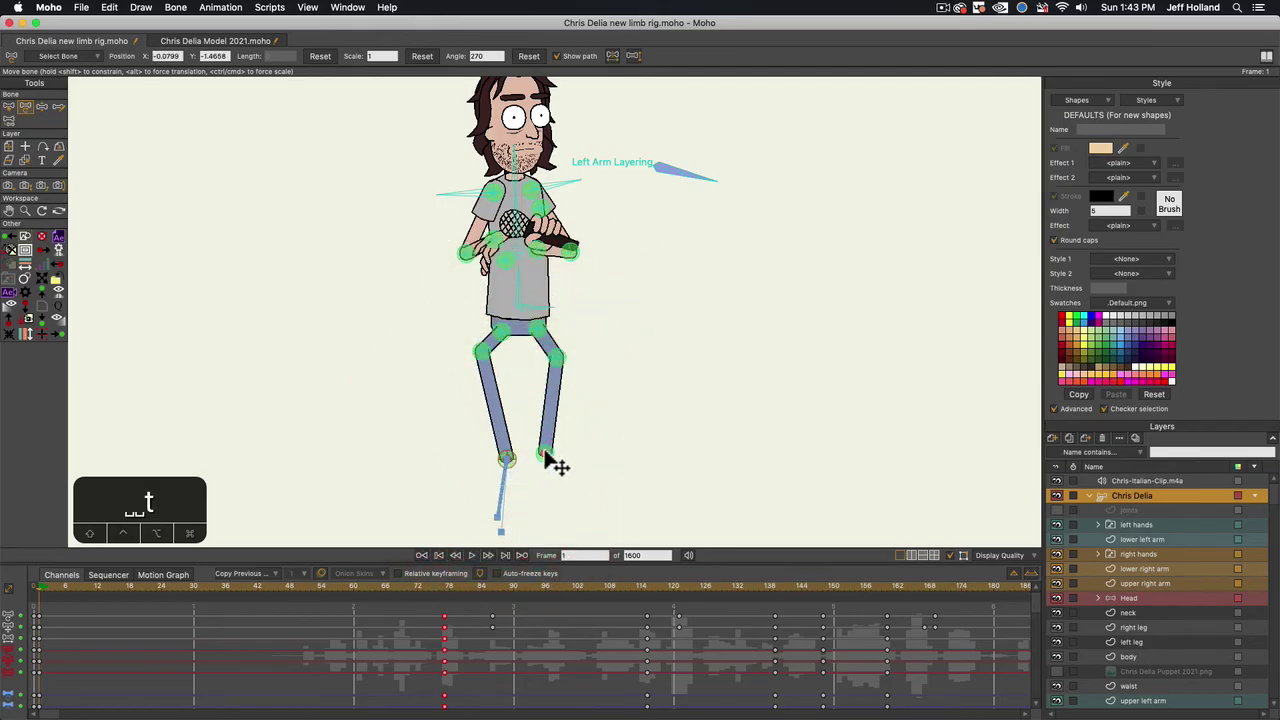
{"action": "left_click_drag", "start_coordinate": [486, 357], "coordinate": [483, 353]}
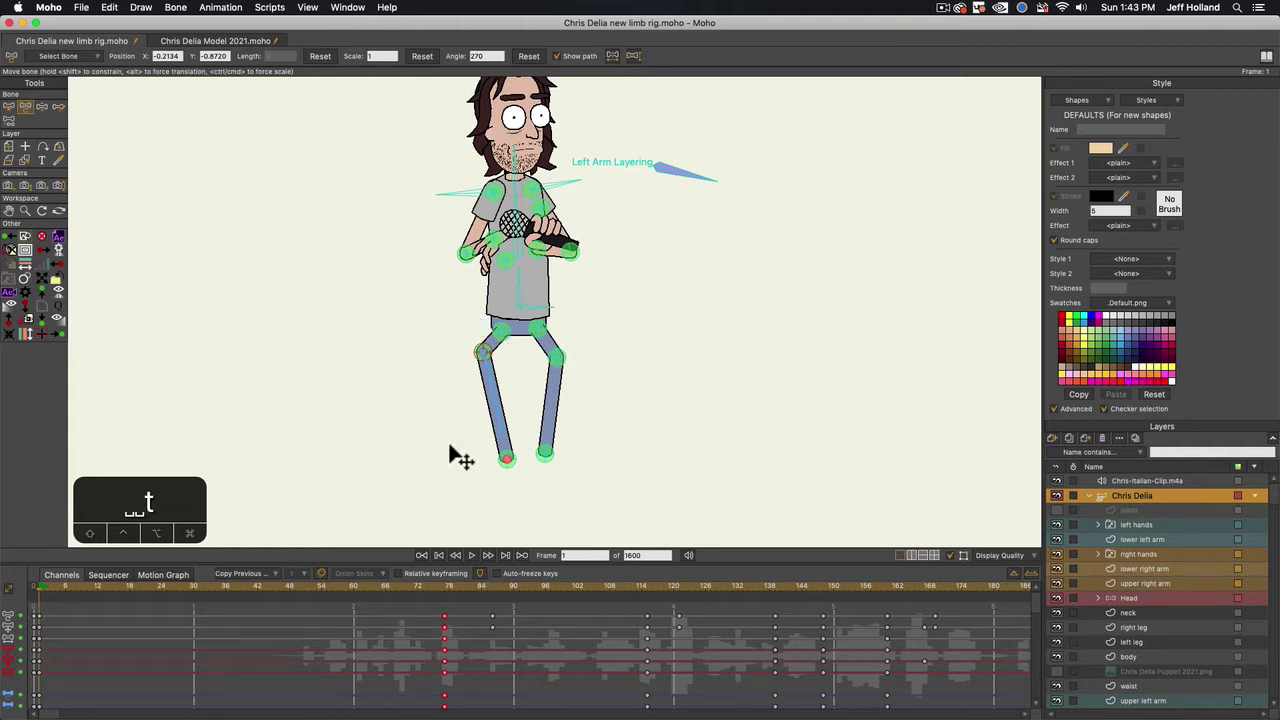
Move both knee joints inward and lower the microphone-side ankle to form a stepping pose
{"action": "left_click_drag", "start_coordinate": [580, 364], "coordinate": [557, 377]}
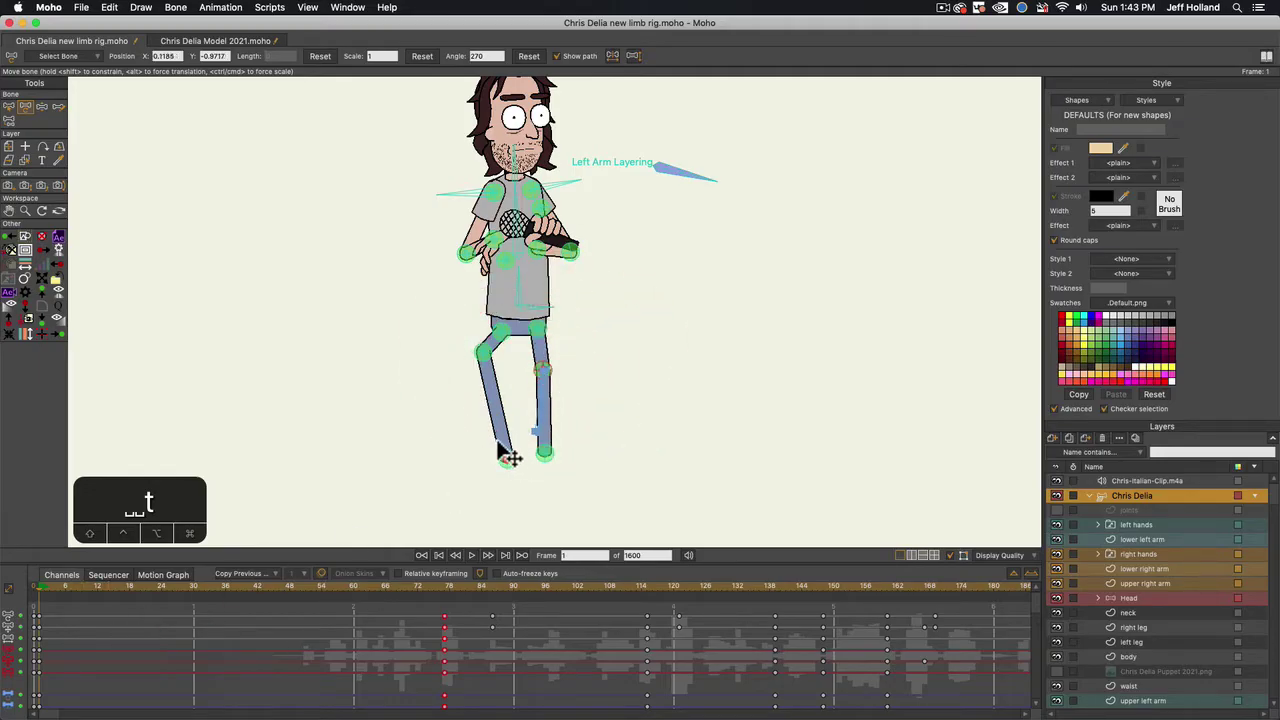
{"action": "left_click_drag", "start_coordinate": [545, 454], "coordinate": [553, 486]}
{"action": "left_click_drag", "start_coordinate": [540, 371], "coordinate": [509, 386]}
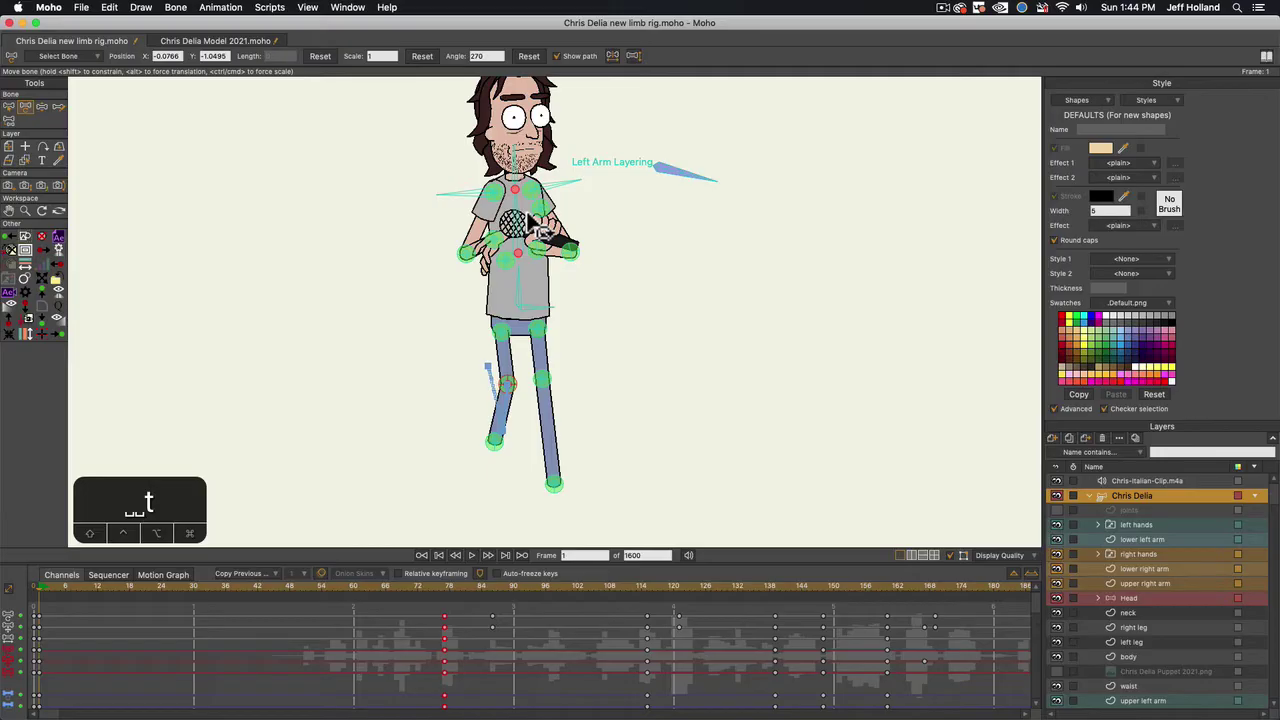
Return the new limb rig to frame 0 and switch to the Chris Delia Model 2021 document
{"action": "left_click", "coordinate": [35, 587]}
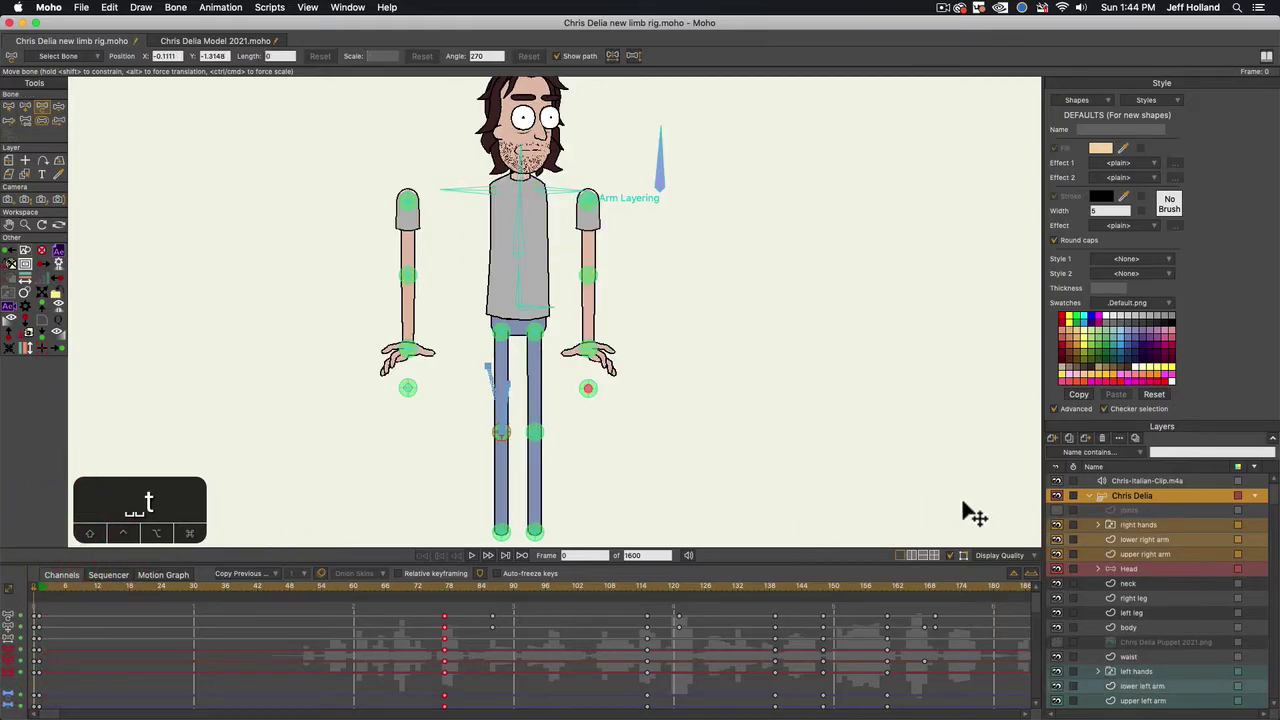
{"action": "left_click", "coordinate": [207, 42]}
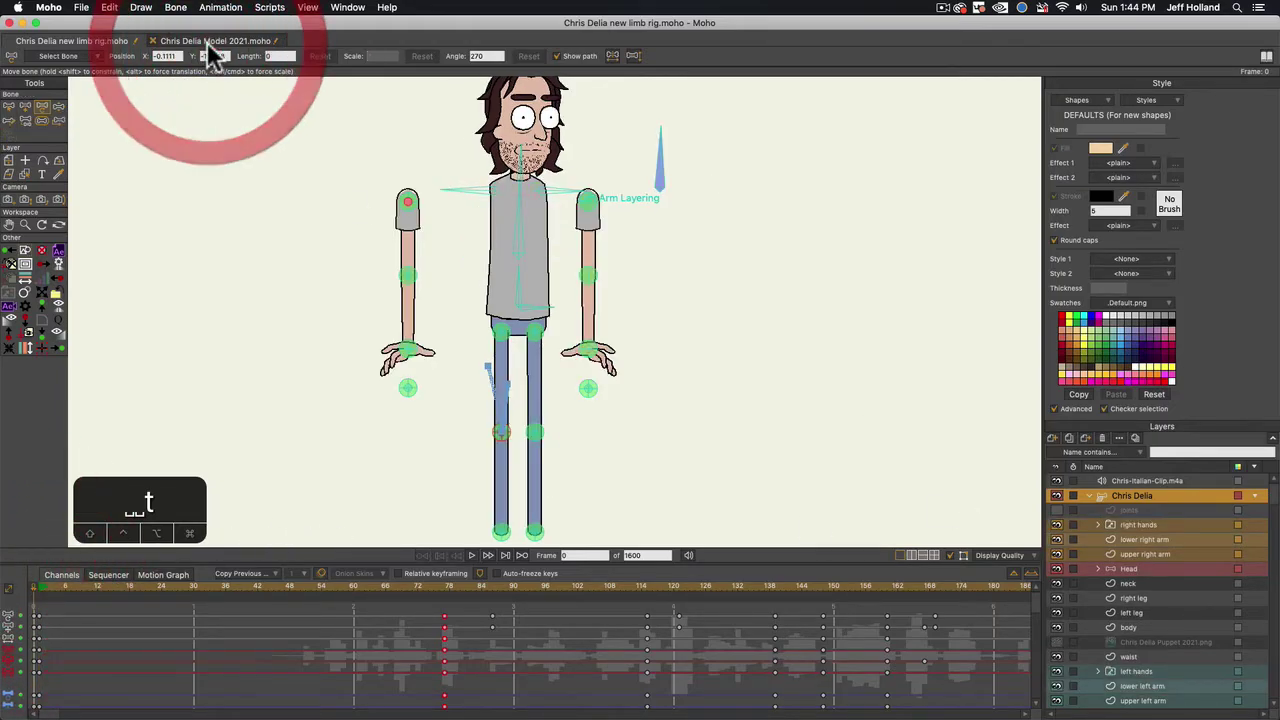
{"action": "left_click", "coordinate": [103, 38]}
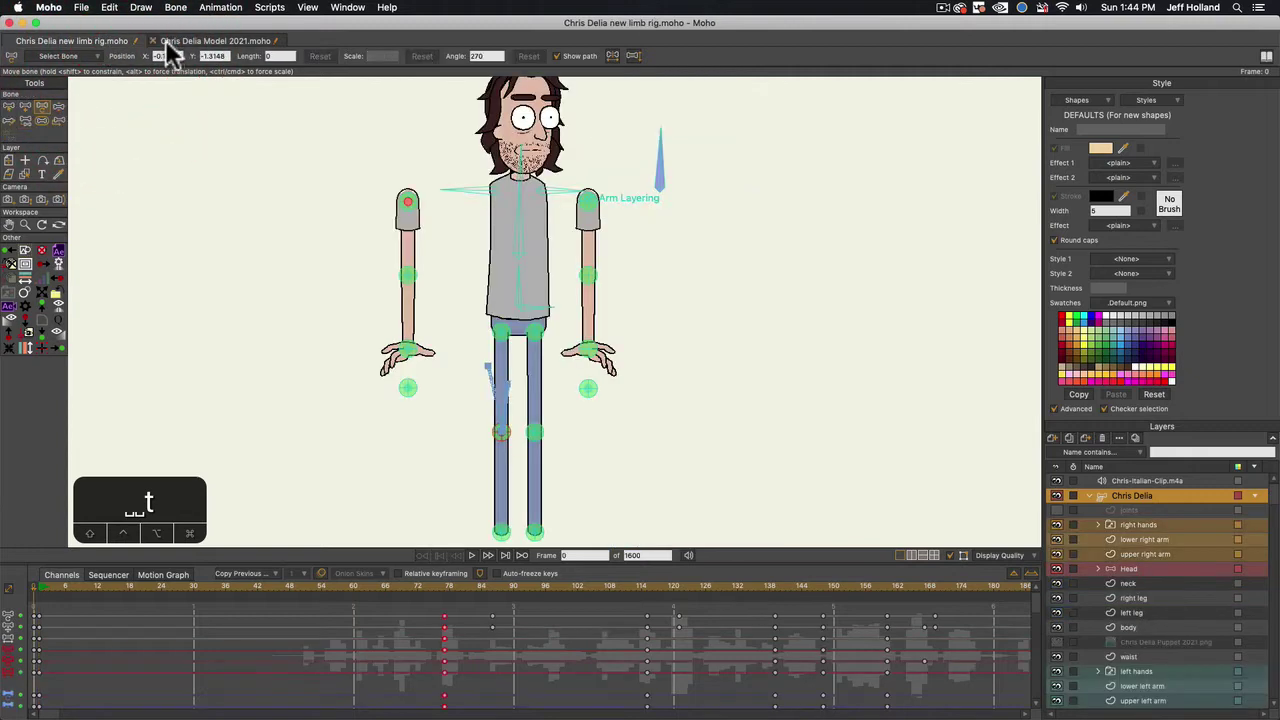
{"action": "left_click", "coordinate": [186, 42]}
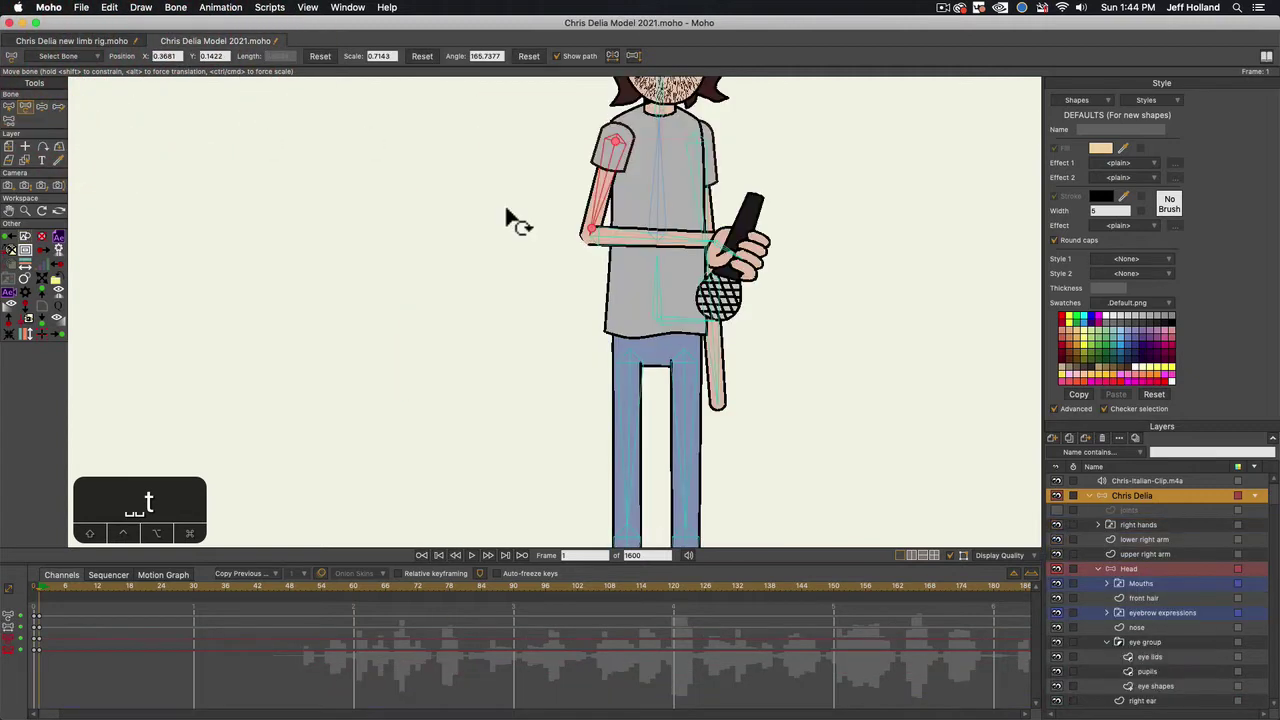
Rotate the microphone arm's forearm and upper arm bones so the arm hangs straight down beside the body
{"action": "left_click_drag", "start_coordinate": [629, 243], "coordinate": [566, 364]}
{"action": "left_click", "coordinate": [605, 205]}
{"action": "left_click_drag", "start_coordinate": [604, 200], "coordinate": [609, 202]}
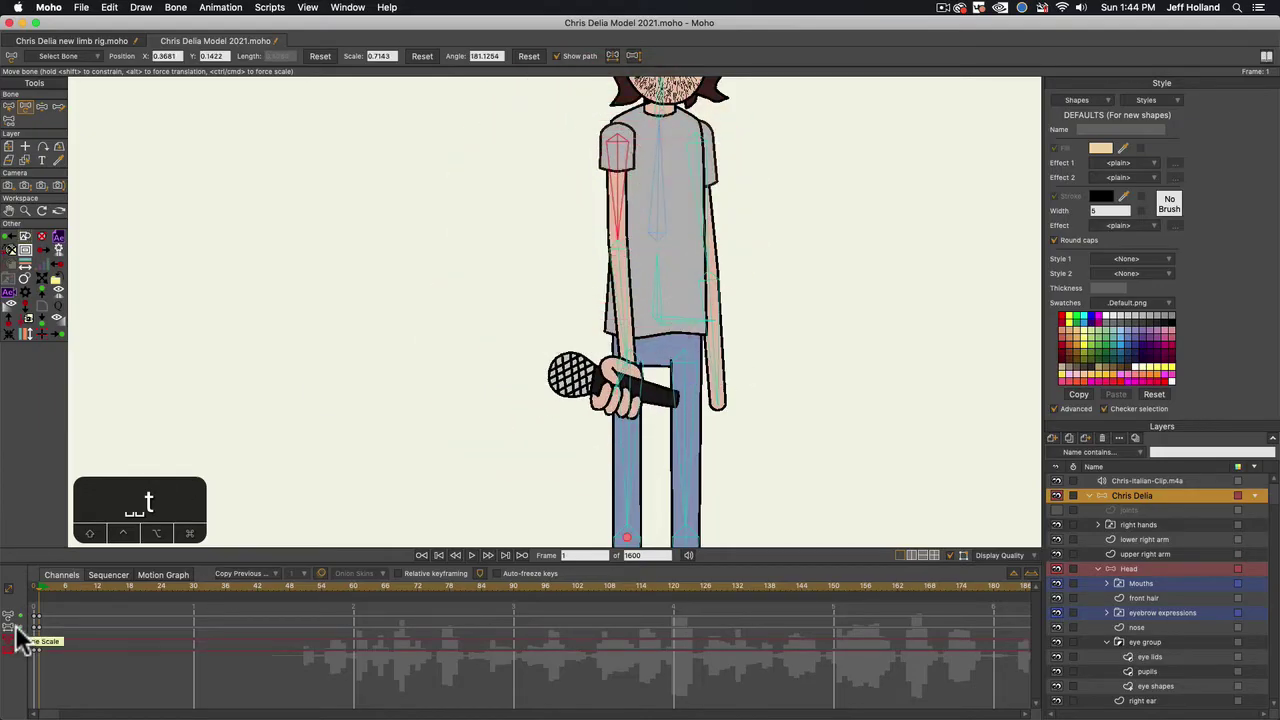
Delete the bone keyframes at frame 1 to clear the test arm pose
{"action": "left_click_drag", "start_coordinate": [40, 630], "coordinate": [48, 670]}
{"action": "key", "text": "BackSpace"}
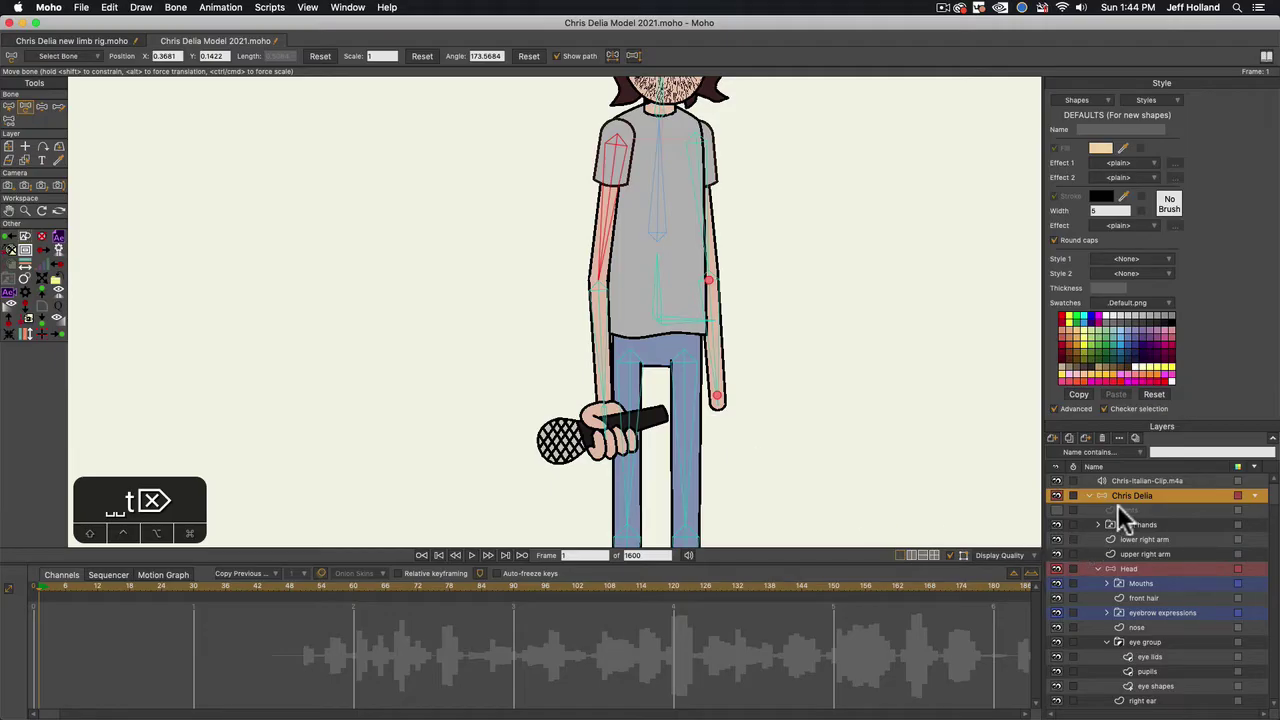
Select the microphone arm's bones with the Select Bone tool and try to delete them
{"action": "key", "text": "b"}
{"action": "left_click", "coordinate": [609, 180]}
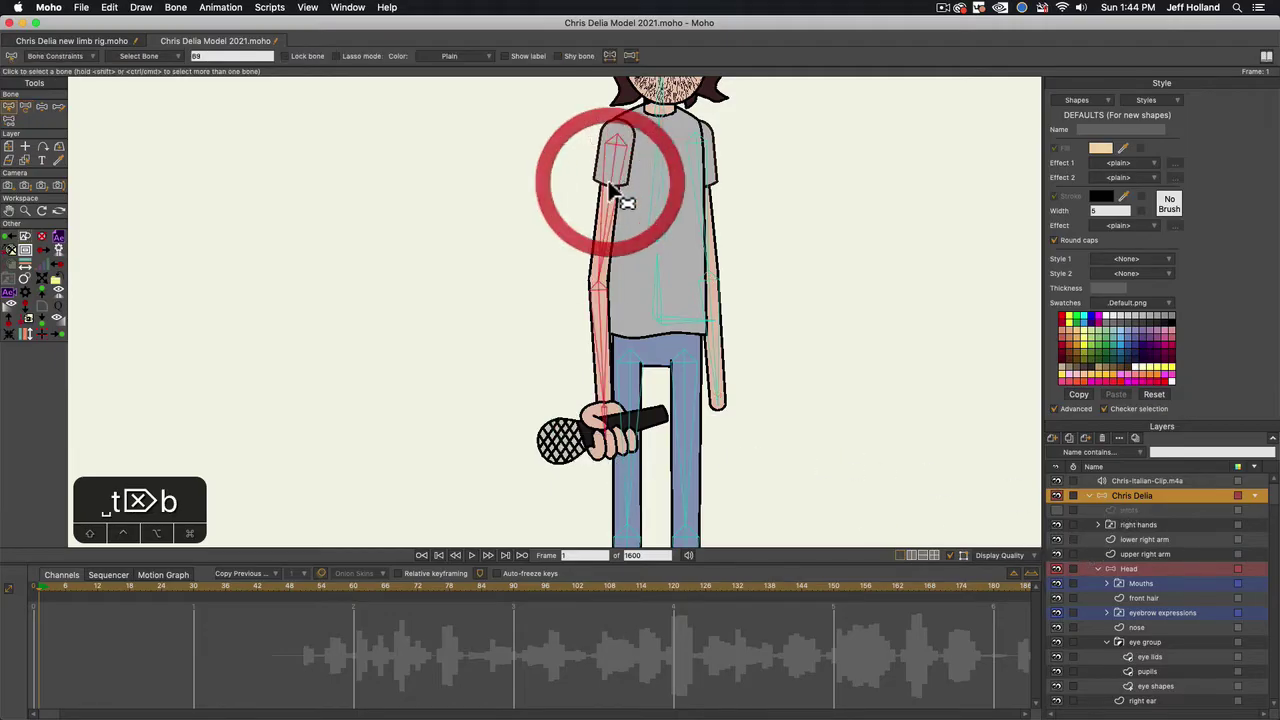
{"action": "key", "text": "Delete"}
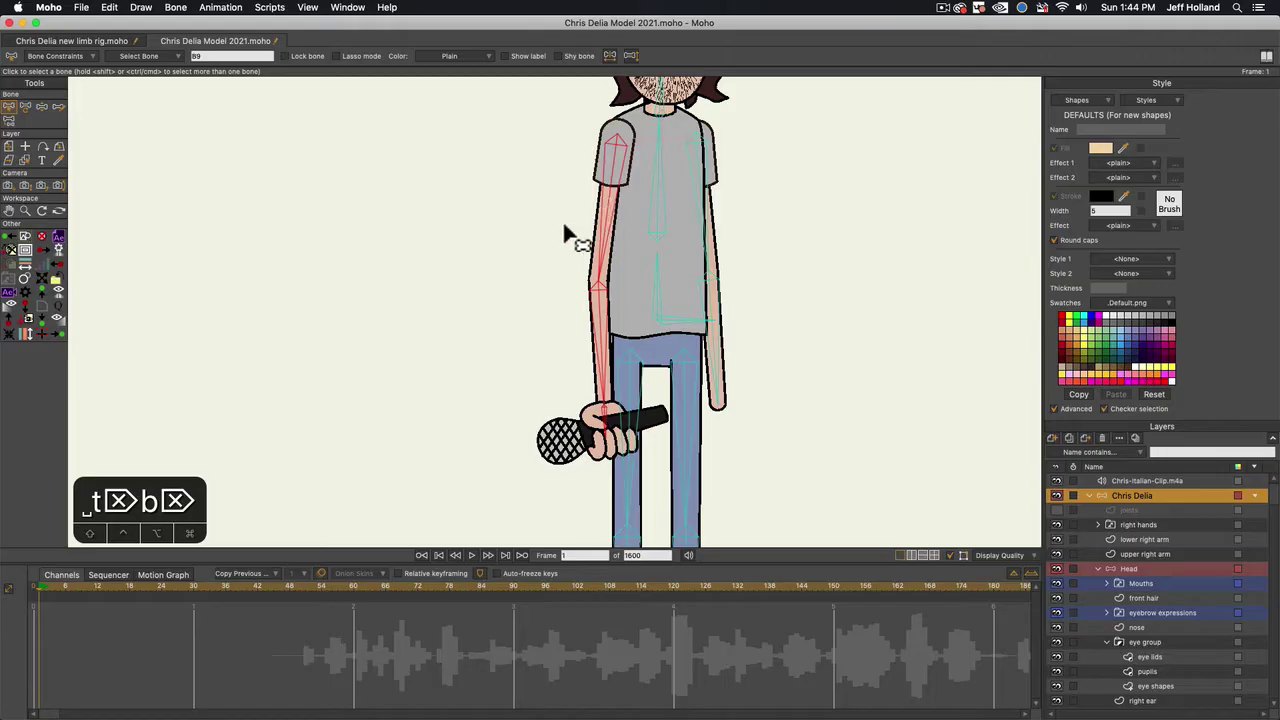
Return to frame 0 and delete the selected microphone arm bones
{"action": "left_click", "coordinate": [33, 587]}
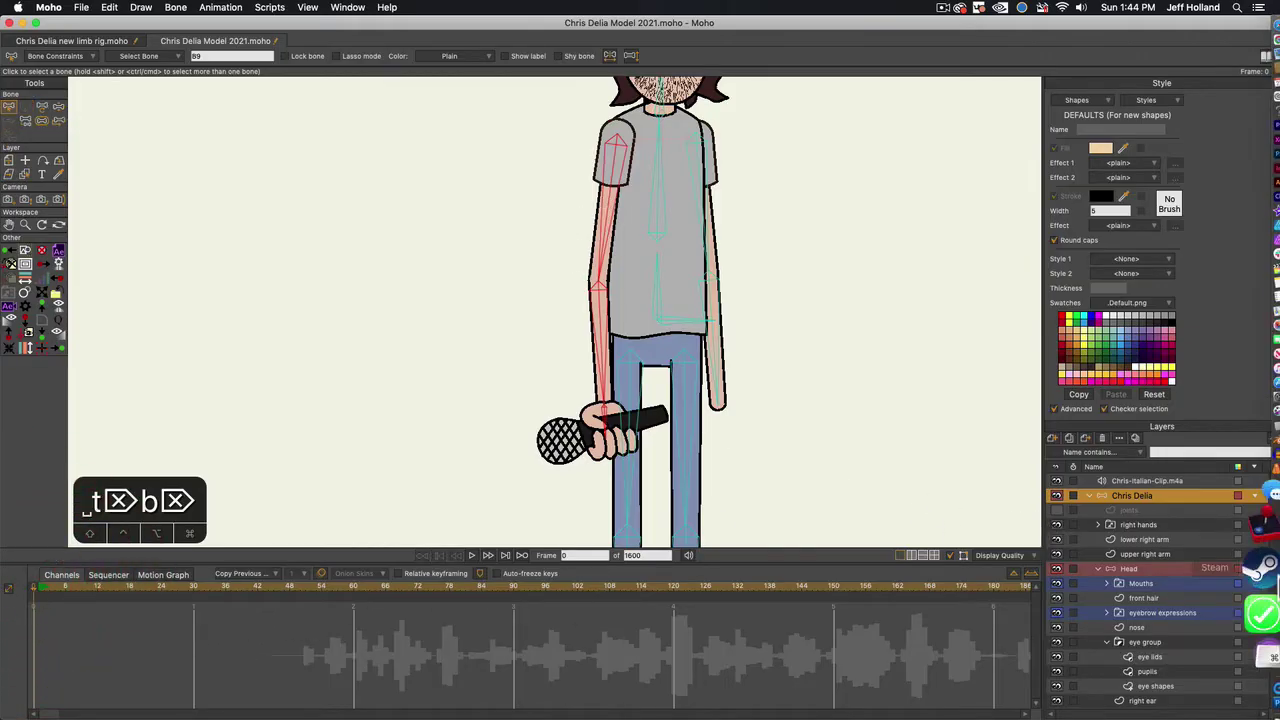
{"action": "key", "text": "Delete"}
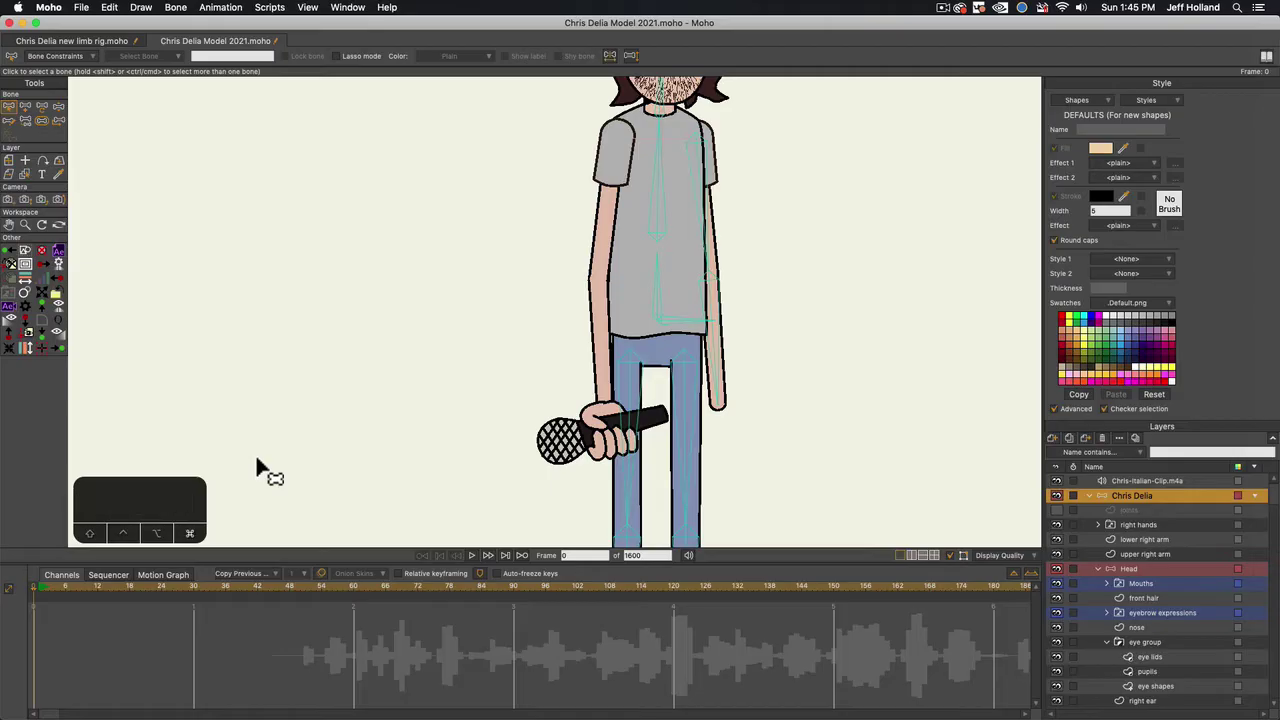
Show the square grid and set its spacing to 20
{"action": "key", "text": "super+g"}
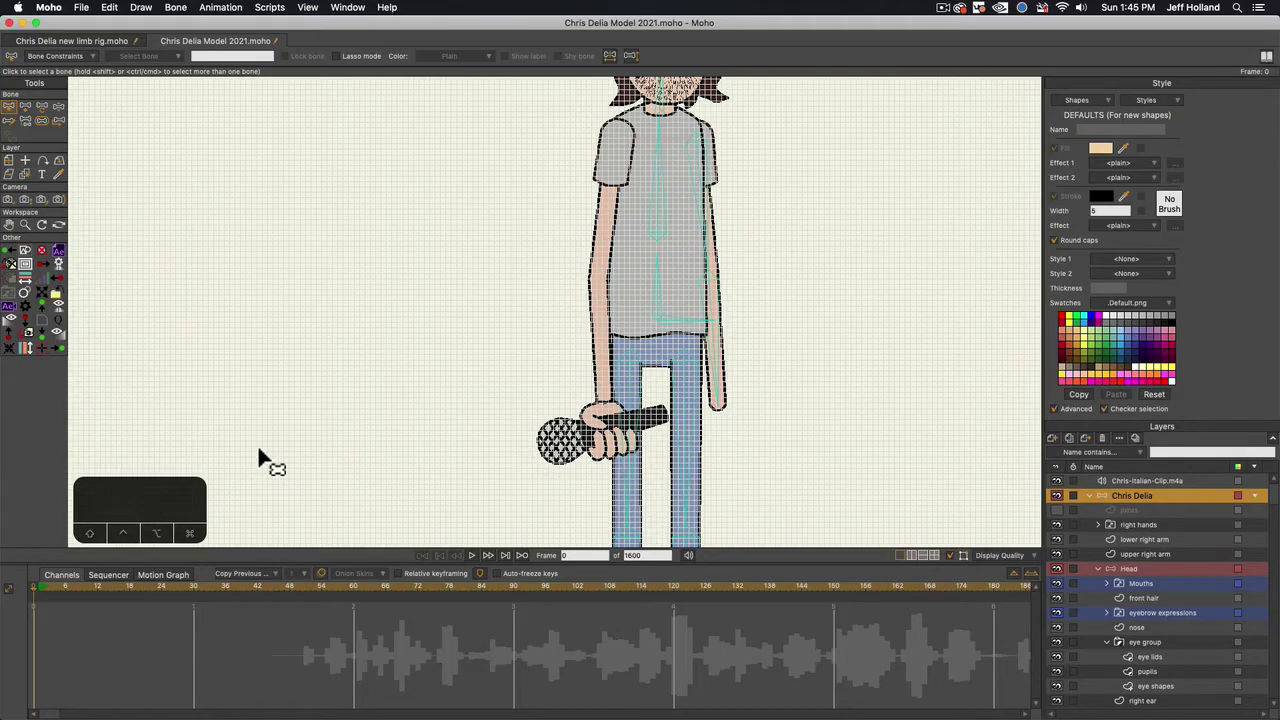
{"action": "key", "text": "super+shift+g"}
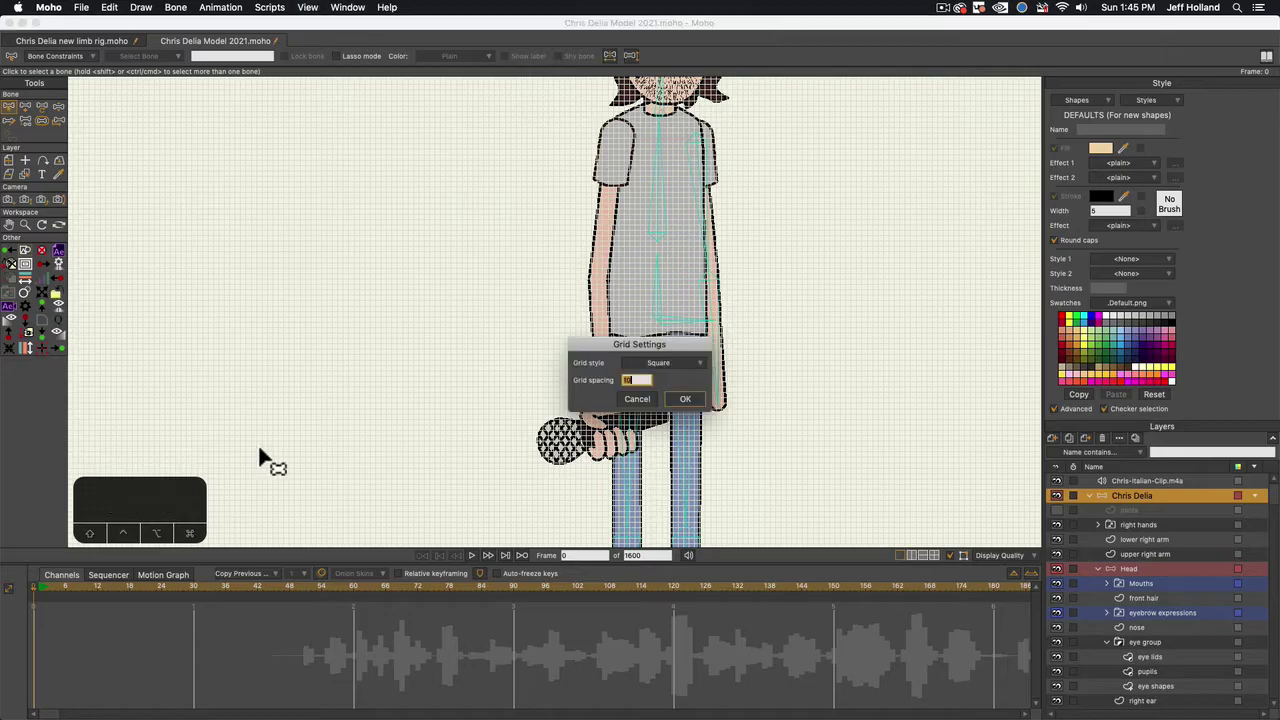
{"action": "type", "text": "20"}
{"action": "key", "text": "Return"}
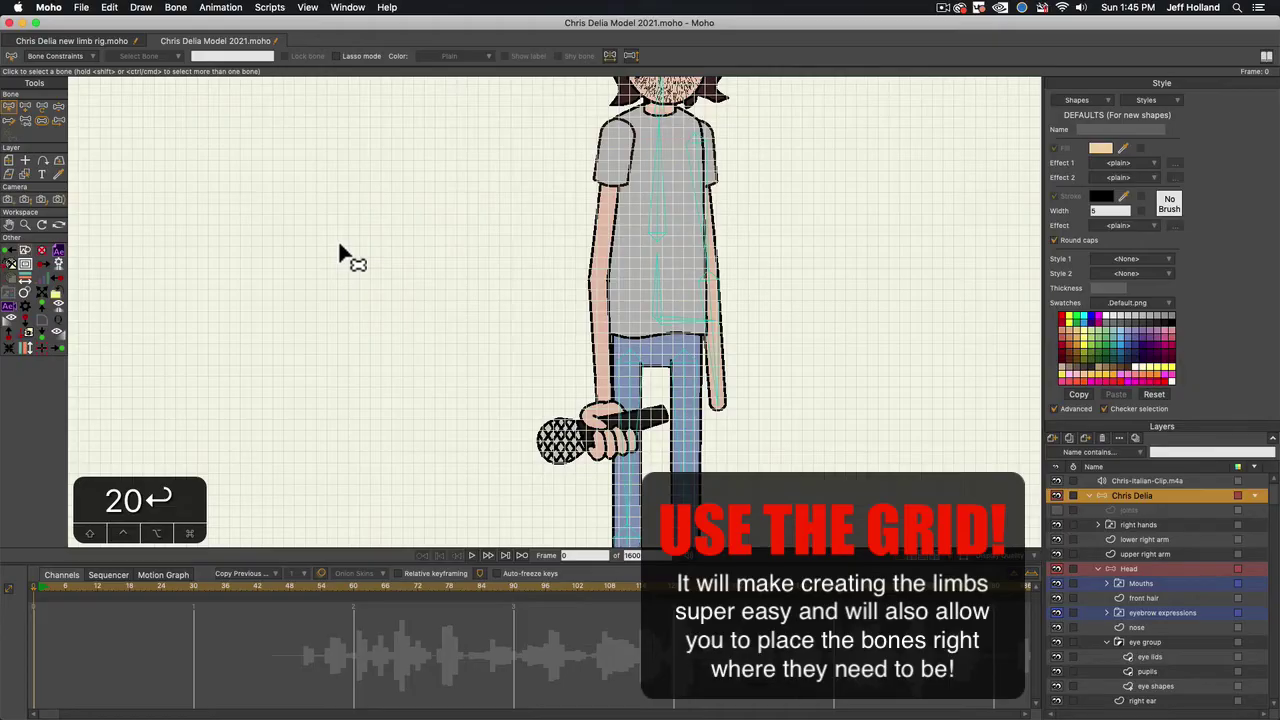
Select all points of the upper right arm layer and move the artwork out into the empty space beside the character
{"action": "left_click", "coordinate": [1135, 554]}
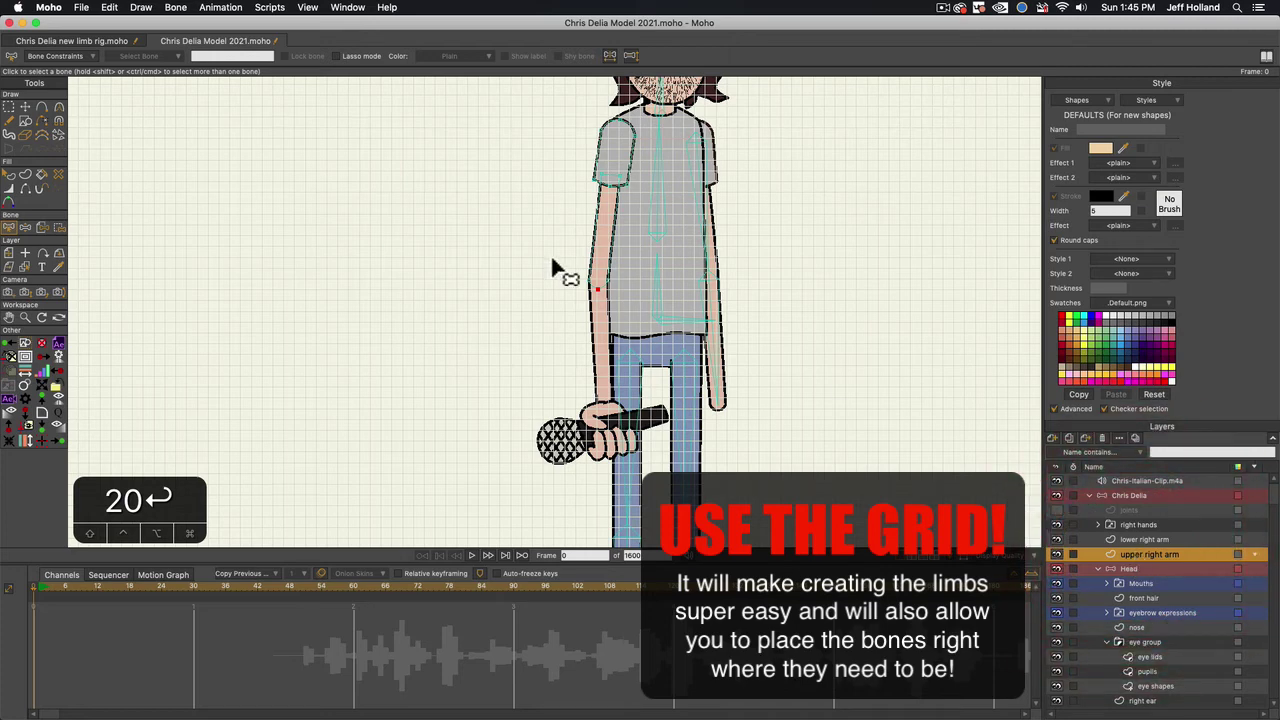
{"action": "key", "text": "super+a"}
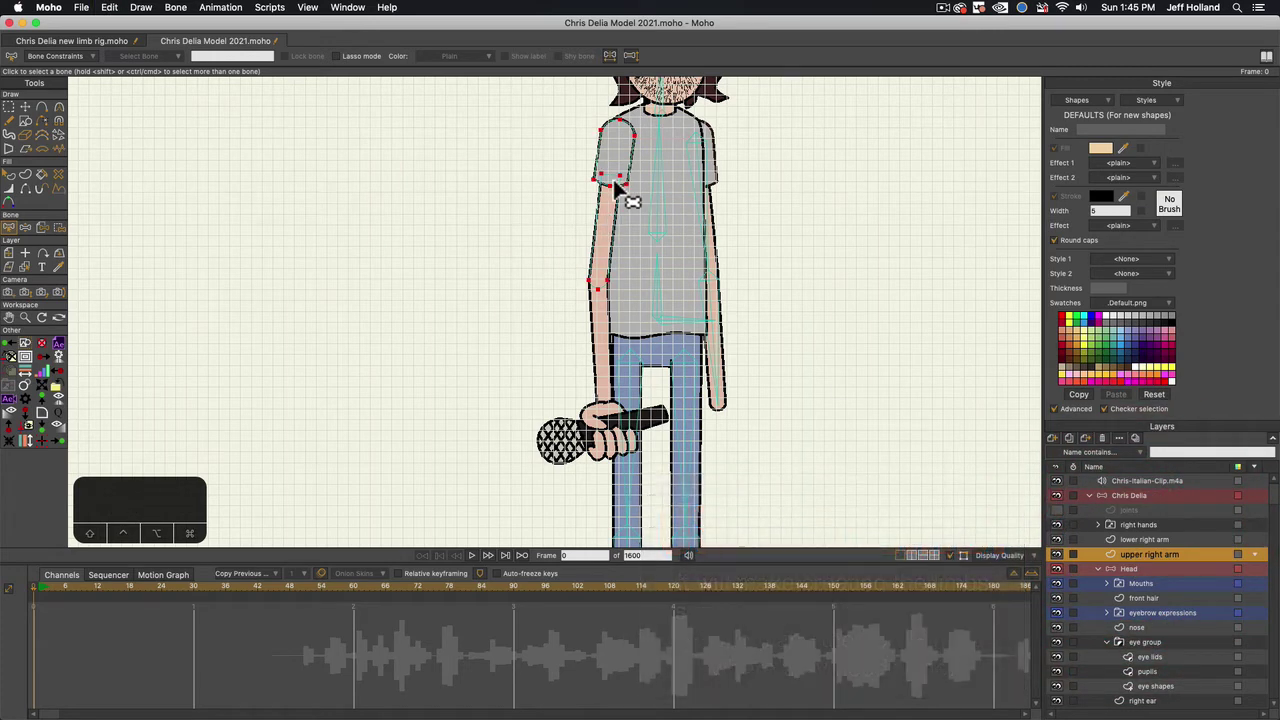
{"action": "key", "text": "t"}
{"action": "left_click_drag", "start_coordinate": [612, 178], "coordinate": [470, 198]}
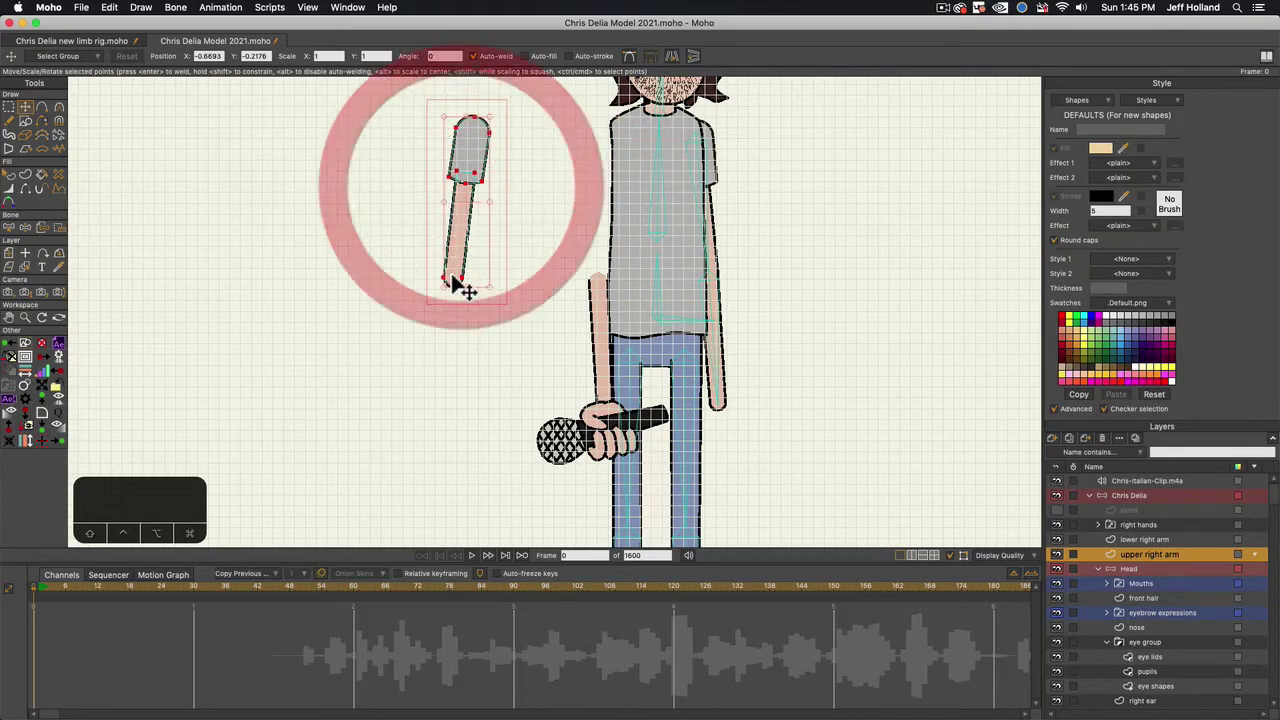
Move the points at the lower end of the separated upper arm onto the grid so its sides run vertically
{"action": "scroll", "coordinate": [462, 288], "scroll_direction": "up", "scroll_amount": 3}
{"action": "scroll", "coordinate": [500, 290], "scroll_direction": "up", "scroll_amount": 1}
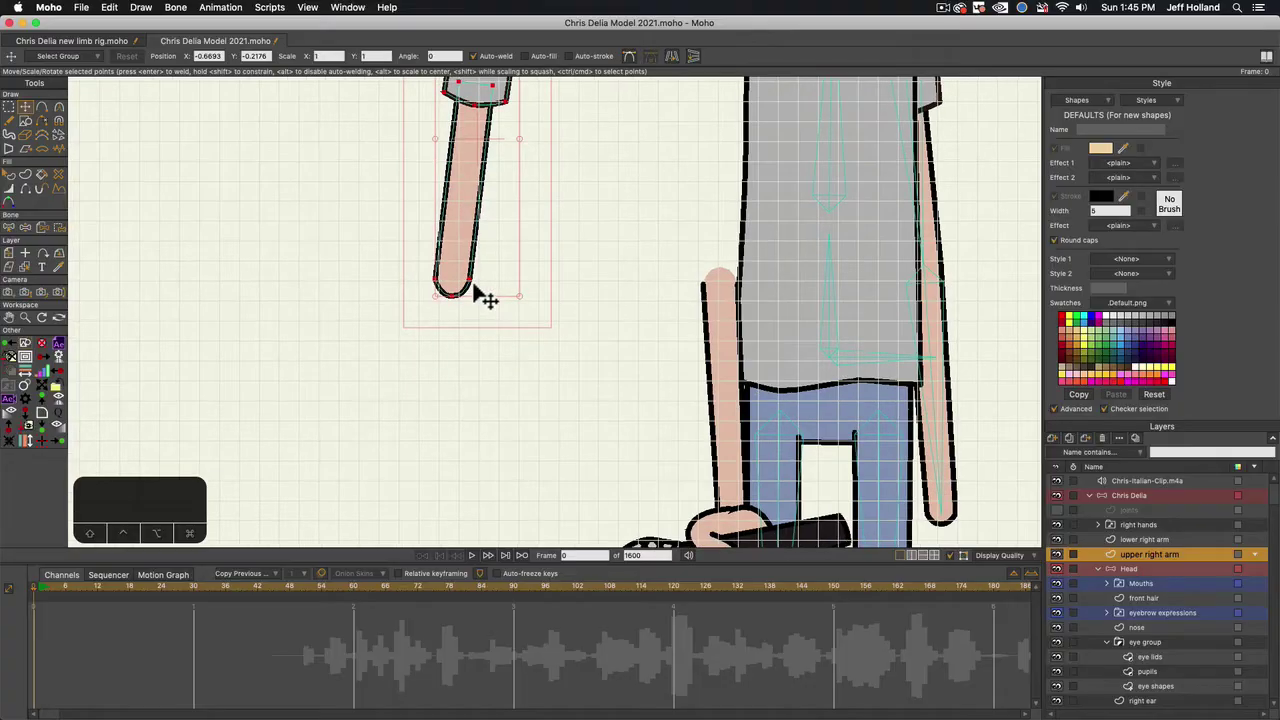
{"action": "key", "text": "t"}
{"action": "left_click", "coordinate": [490, 282]}
{"action": "left_click_drag", "start_coordinate": [493, 282], "coordinate": [487, 371]}
{"action": "scroll", "coordinate": [471, 254], "scroll_direction": "up", "scroll_amount": 1}
Align the sleeve's hem corners, sides and top point to the grid so the sleeve stands upright and symmetrical
{"action": "key", "text": "space"}
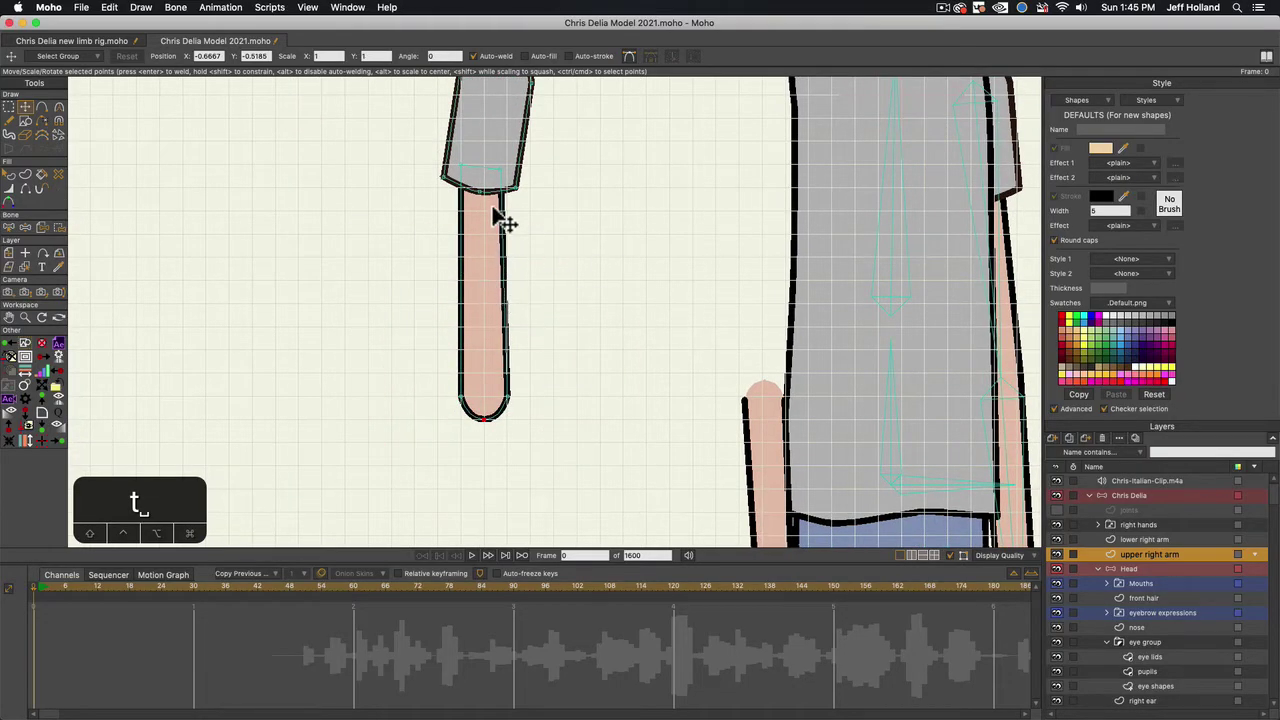
{"action": "scroll", "coordinate": [503, 220], "scroll_direction": "down", "scroll_amount": 1}
{"action": "left_click", "coordinate": [434, 192]}
{"action": "left_click", "coordinate": [514, 191]}
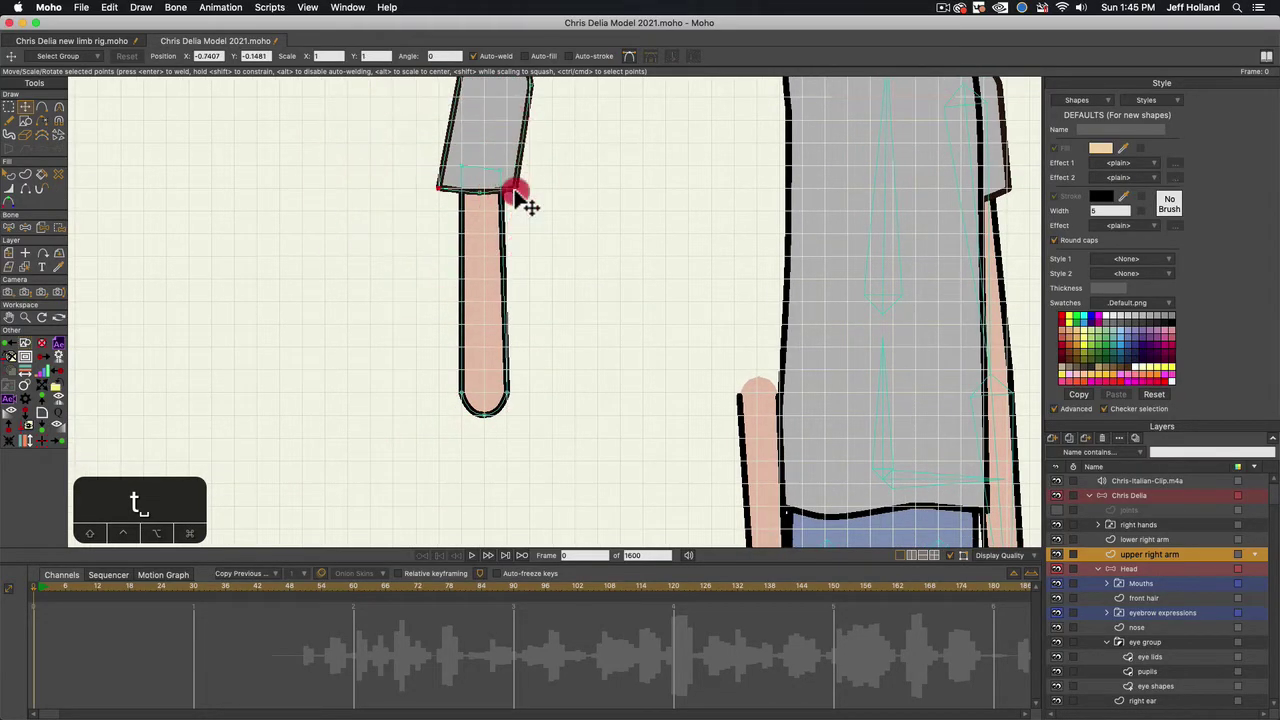
{"action": "key", "text": "space"}
{"action": "left_click_drag", "start_coordinate": [467, 153], "coordinate": [459, 249]}
{"action": "left_click_drag", "start_coordinate": [452, 179], "coordinate": [423, 188]}
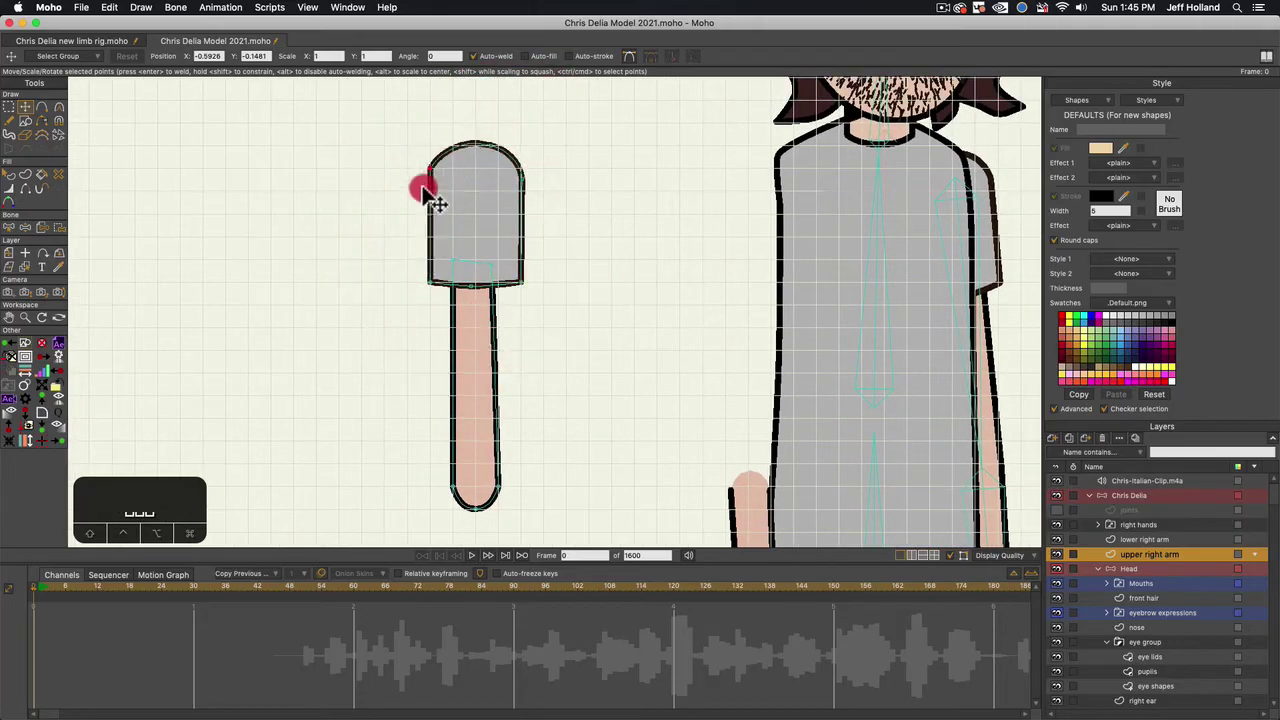
{"action": "left_click", "coordinate": [509, 199]}
{"action": "left_click_drag", "start_coordinate": [489, 149], "coordinate": [467, 156]}
Snap the hidden top corner of the upper arm's skin shape to the grid and add a curved middle point above it
{"action": "left_click", "coordinate": [494, 263]}
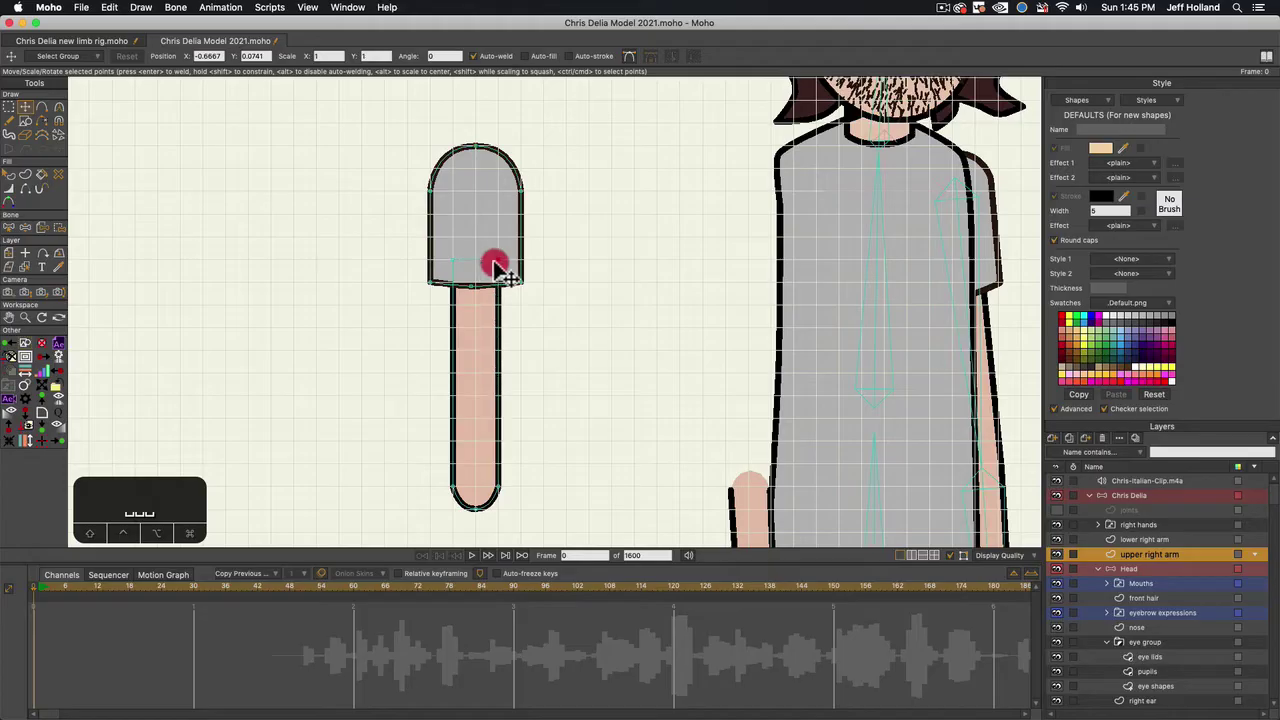
{"action": "key", "text": "a"}
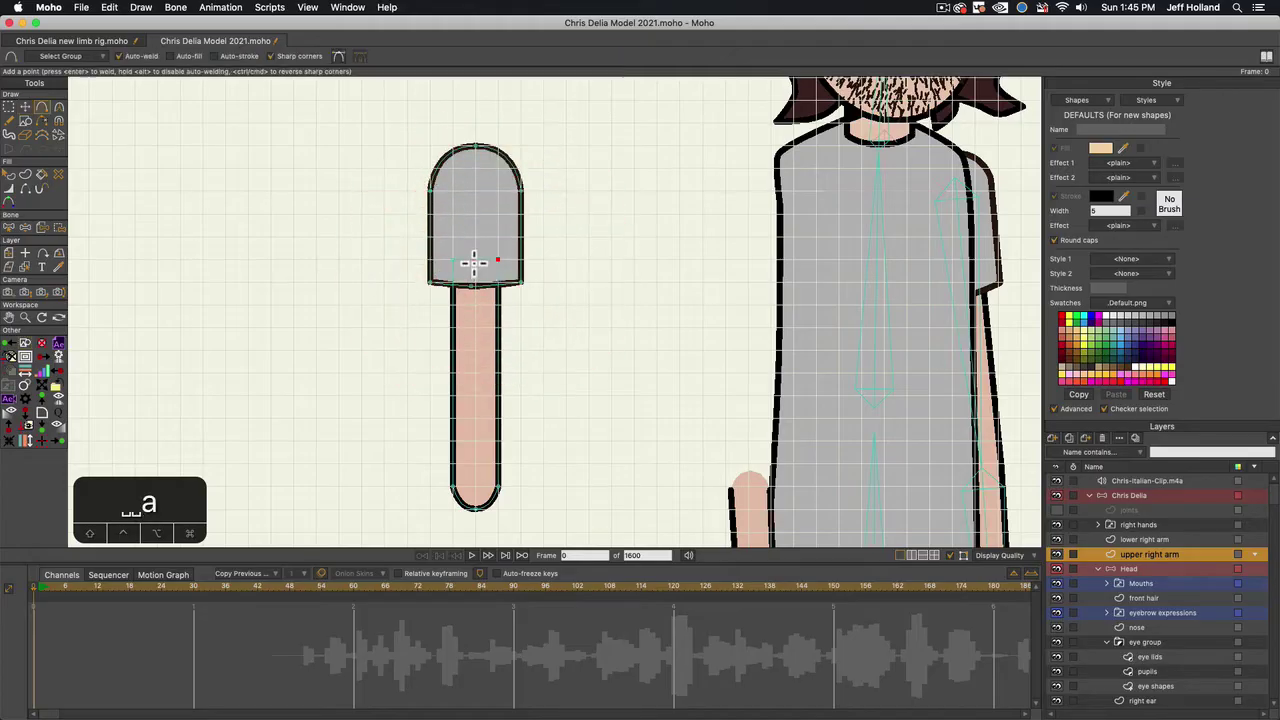
{"action": "left_click", "coordinate": [474, 212]}
{"action": "key", "text": "c"}
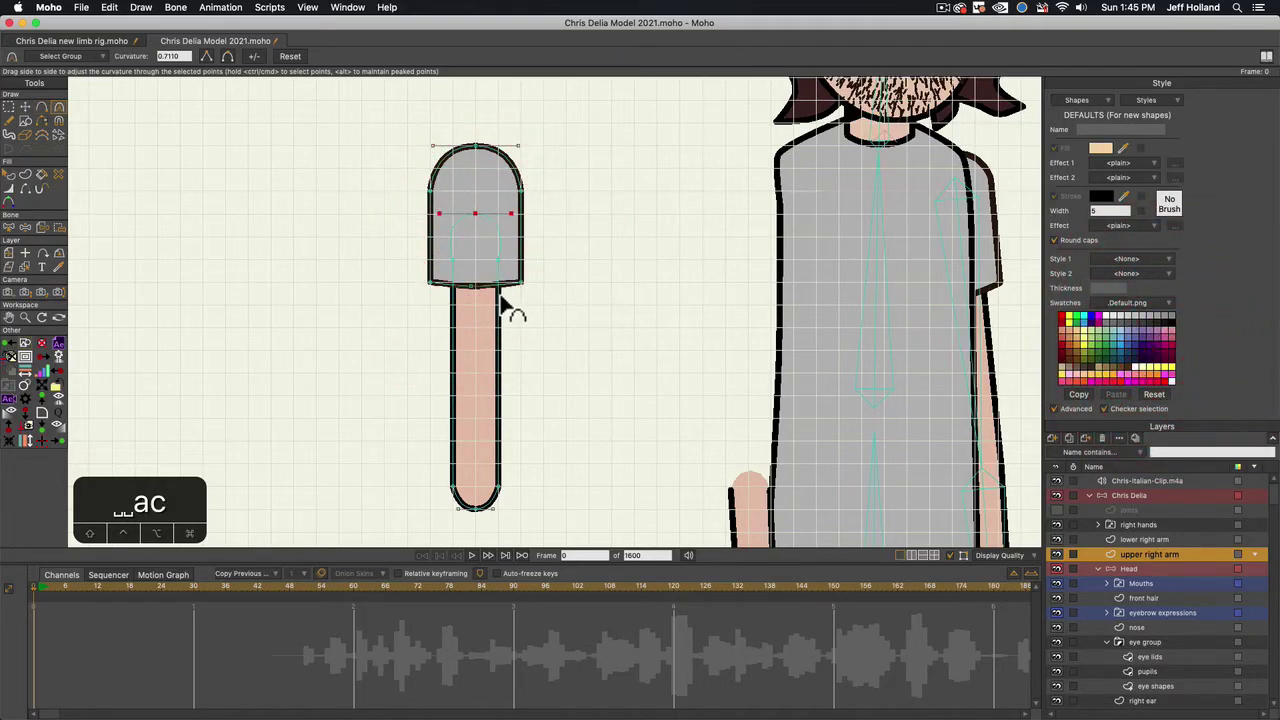
Flatten the upper arm's lower end, pull its middle point back down into a semicircle, and adjust the curvature of both skin-shape ends
{"action": "scroll", "coordinate": [416, 293], "scroll_direction": "down", "scroll_amount": 2}
{"action": "key", "text": "space"}
{"action": "left_click_drag", "start_coordinate": [408, 398], "coordinate": [391, 437]}
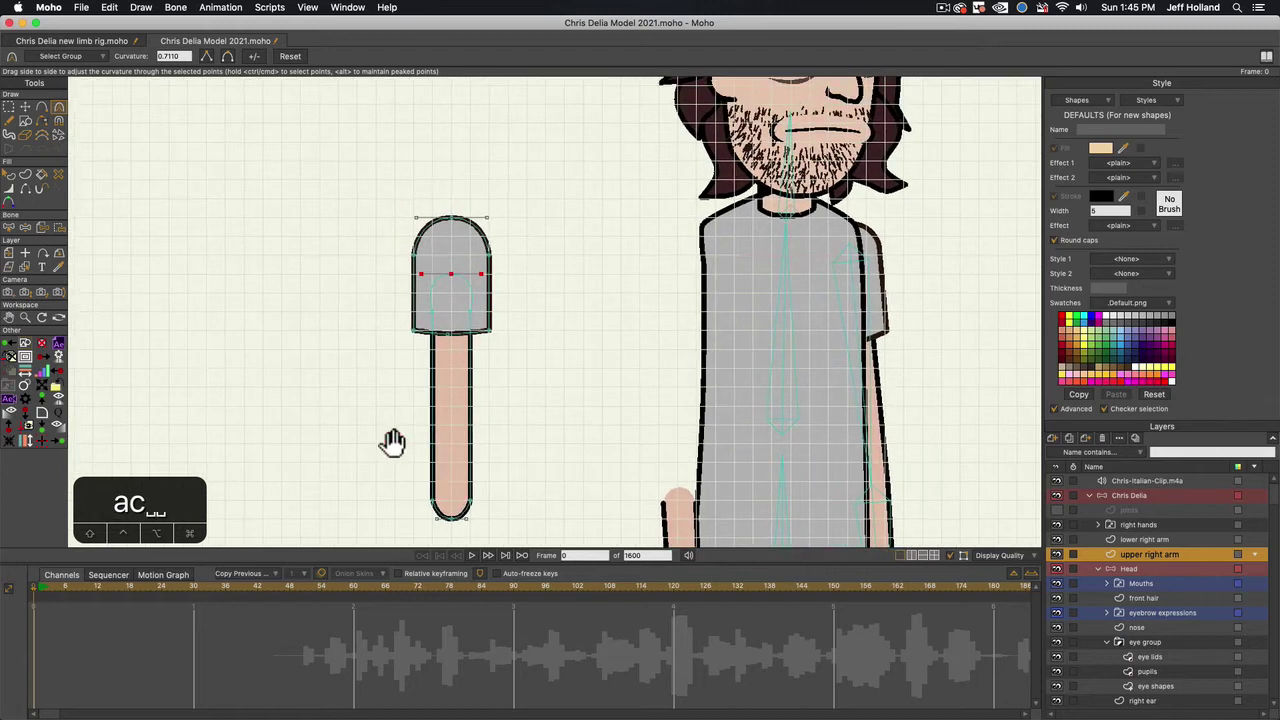
{"action": "key", "text": "space"}
{"action": "left_click_drag", "start_coordinate": [390, 385], "coordinate": [432, 310]}
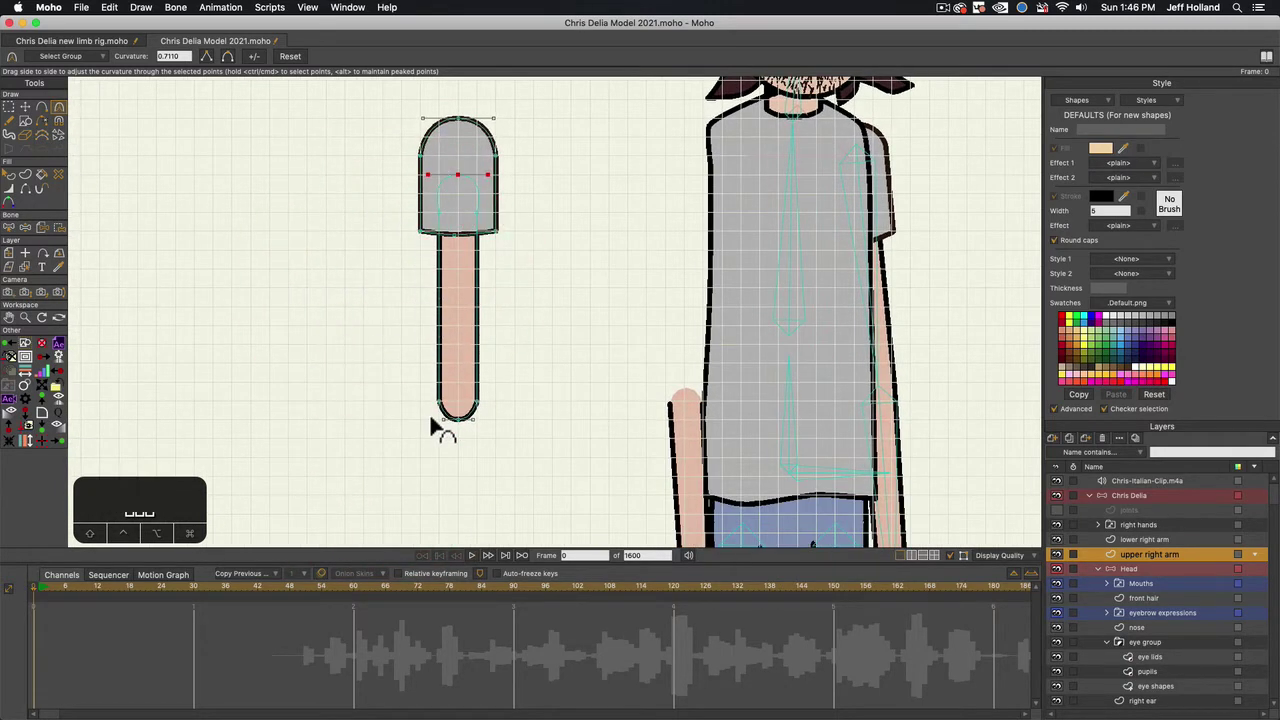
{"action": "key", "text": "t"}
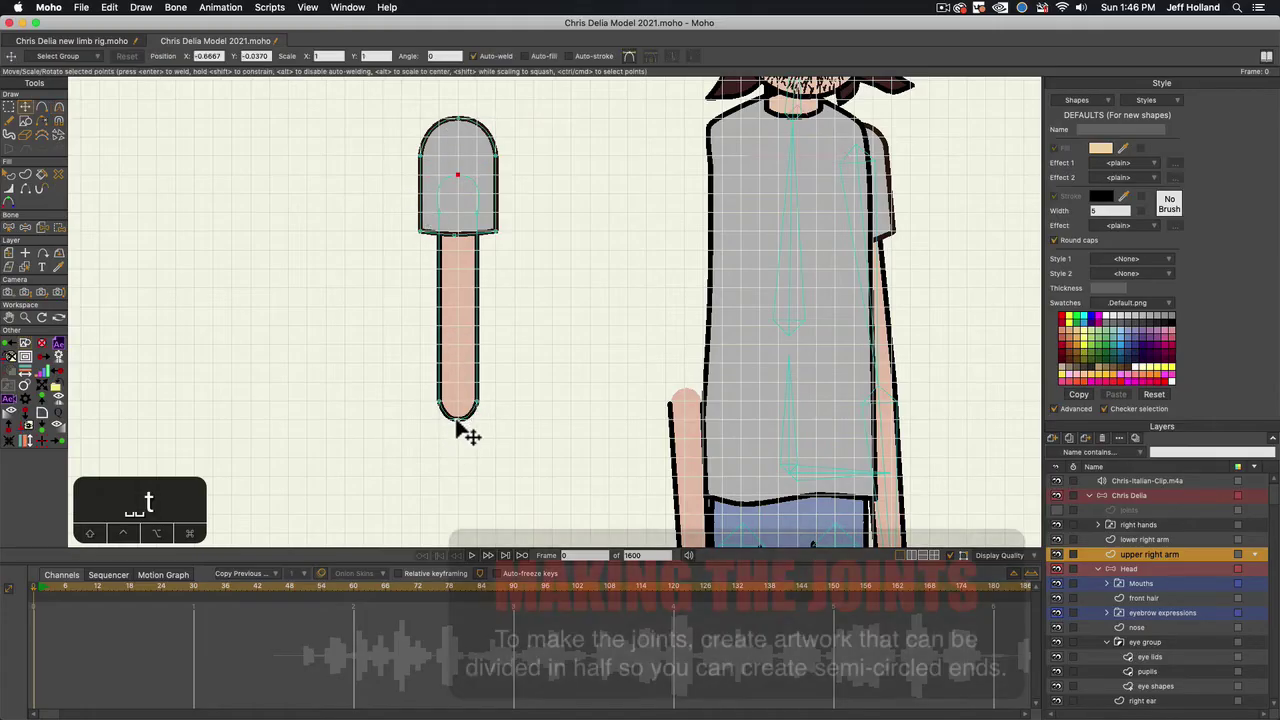
{"action": "left_click", "coordinate": [460, 403]}
{"action": "scroll", "coordinate": [465, 408], "scroll_direction": "up", "scroll_amount": 2}
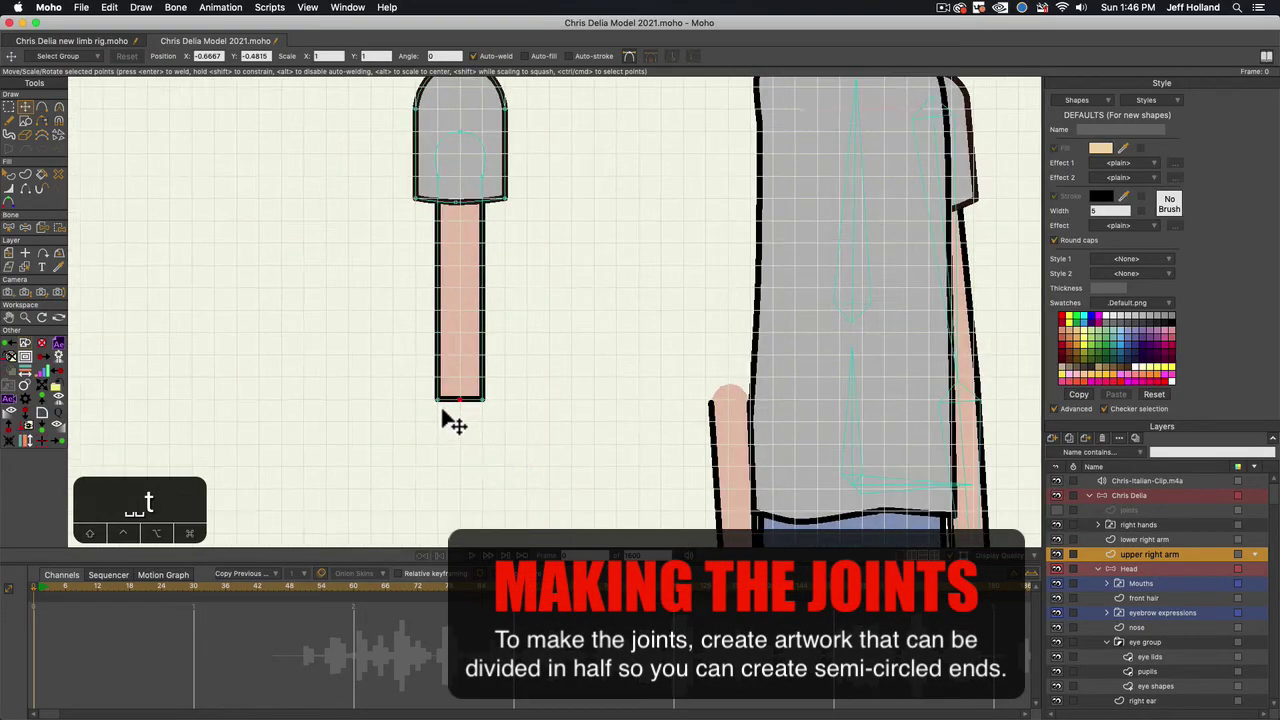
{"action": "key", "text": "t"}
{"action": "left_click_drag", "start_coordinate": [460, 399], "coordinate": [666, 437]}
{"action": "key", "text": "c"}
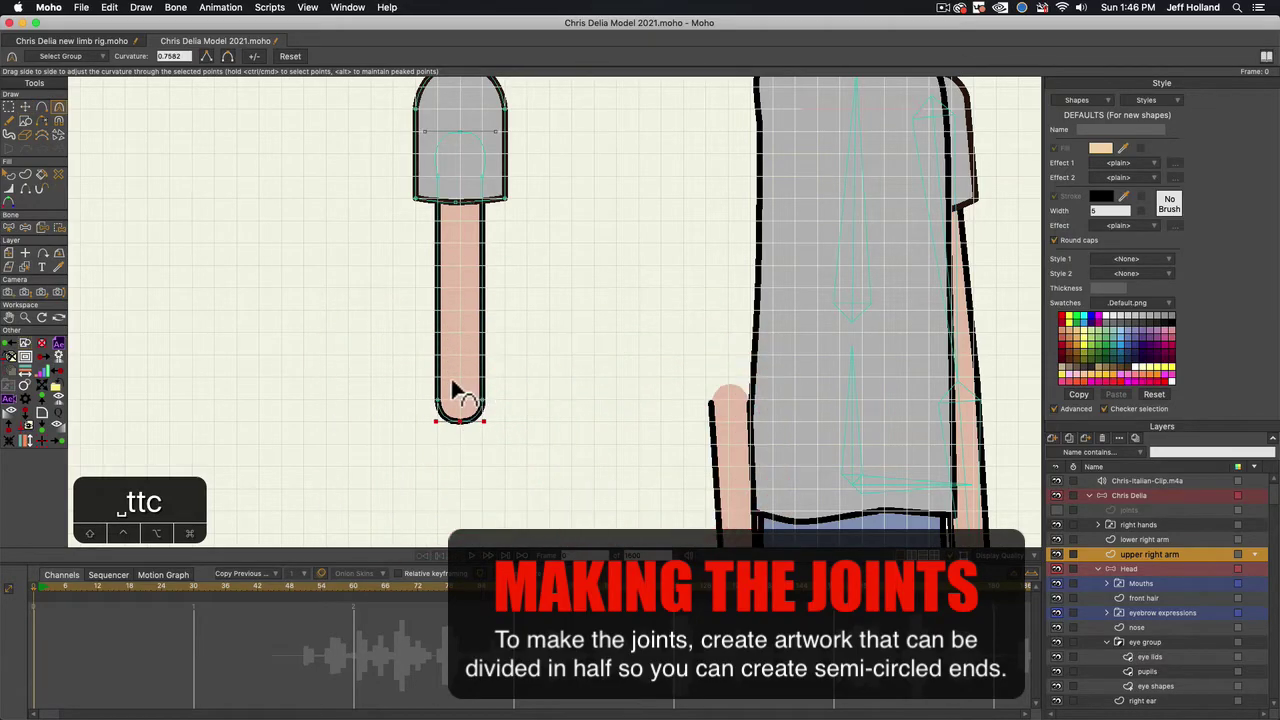
{"action": "left_click", "coordinate": [424, 140]}
{"action": "scroll", "coordinate": [451, 249], "scroll_direction": "down", "scroll_amount": 5}
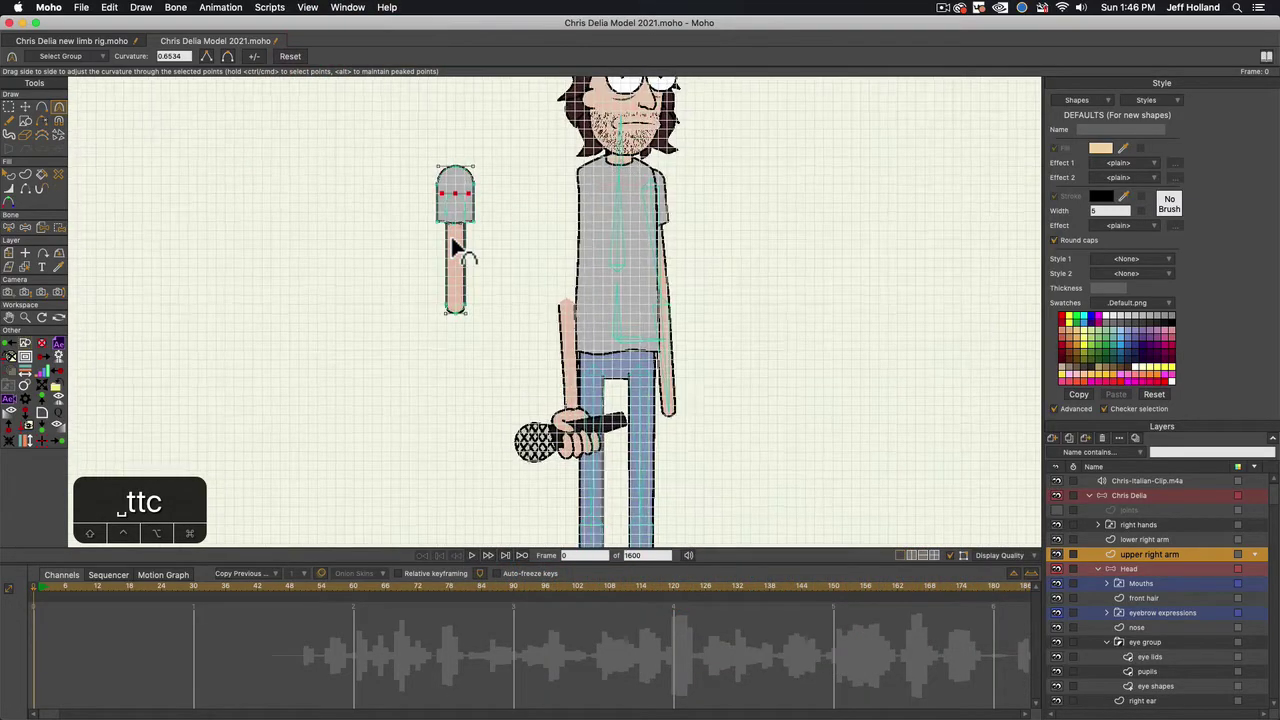
Select all points of the lower right arm layer and move the forearm under the separated upper arm
{"action": "left_click", "coordinate": [1131, 540]}
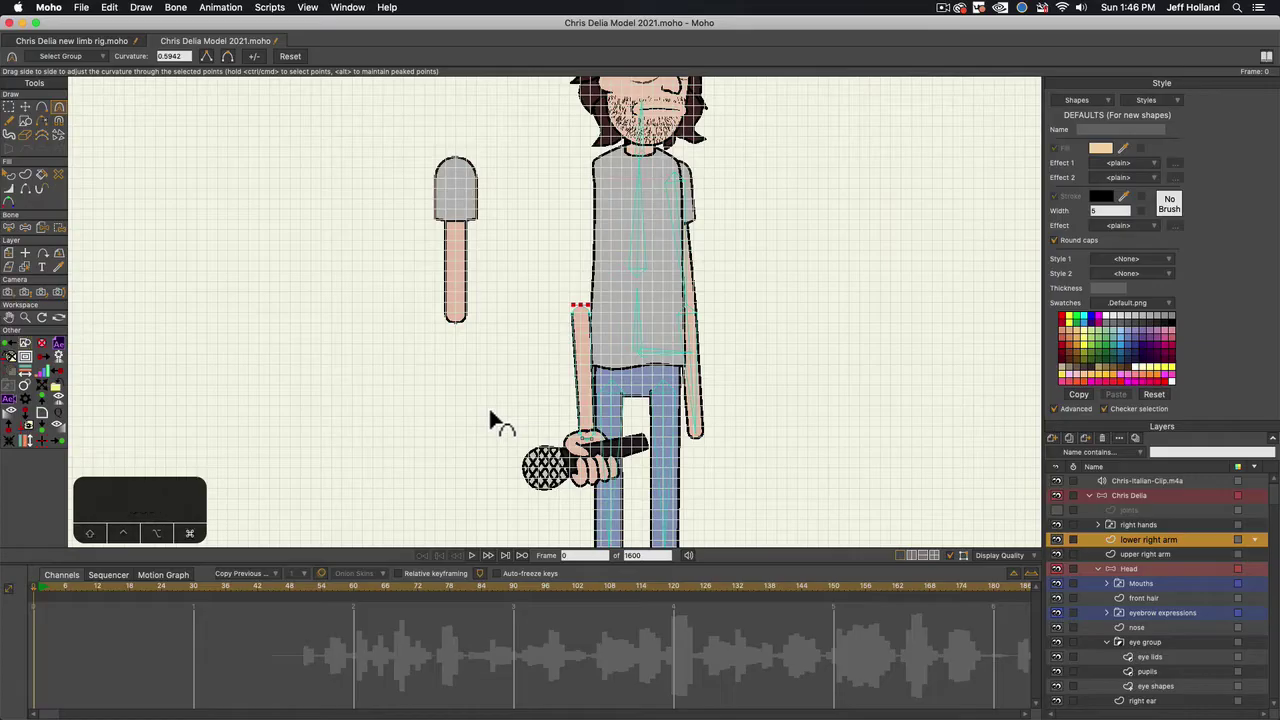
{"action": "key", "text": "super+z"}
{"action": "key", "text": "t"}
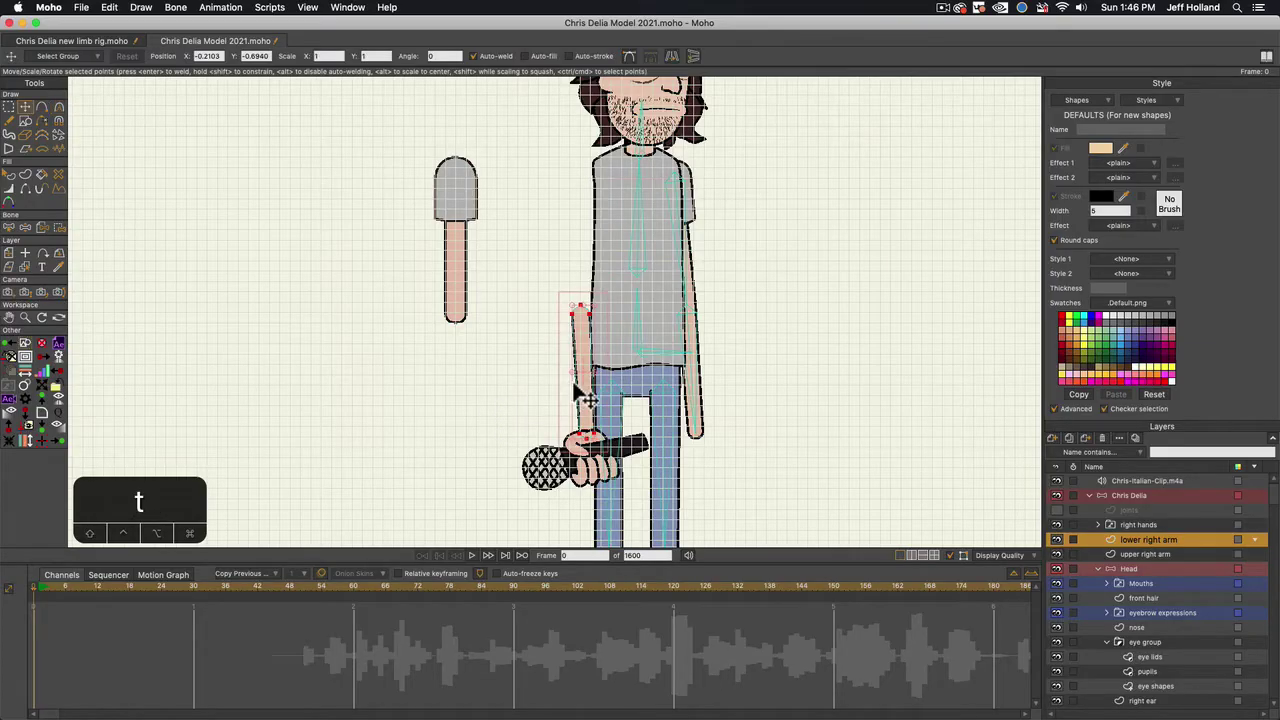
{"action": "left_click_drag", "start_coordinate": [572, 381], "coordinate": [455, 385]}
Align the forearm's upper end points to the grid line at the elbow so they match the upper arm's width
{"action": "scroll", "coordinate": [458, 398], "scroll_direction": "up", "scroll_amount": 3}
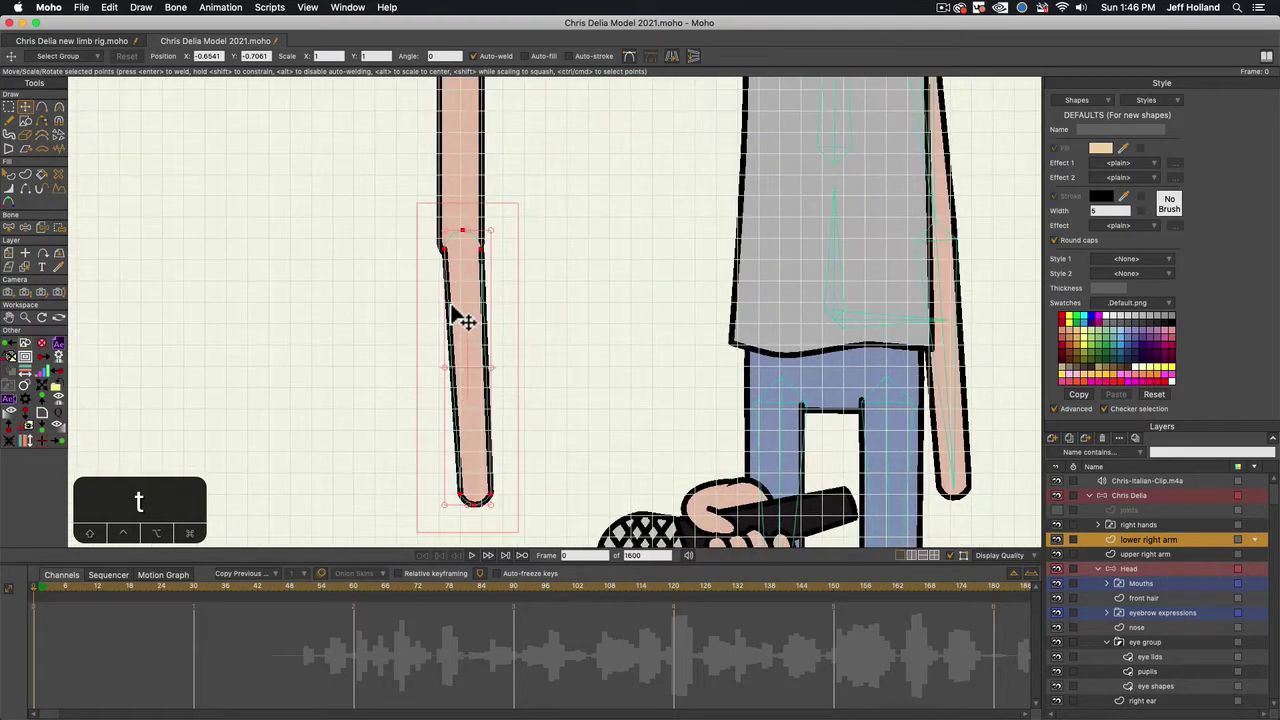
{"action": "key", "text": "t"}
{"action": "left_click", "coordinate": [448, 256]}
{"action": "left_click_drag", "start_coordinate": [455, 265], "coordinate": [484, 247]}
{"action": "left_click", "coordinate": [460, 250]}
{"action": "key", "text": "t"}
{"action": "scroll", "coordinate": [493, 255], "scroll_direction": "up", "scroll_amount": 2}
{"action": "left_click", "coordinate": [485, 239]}
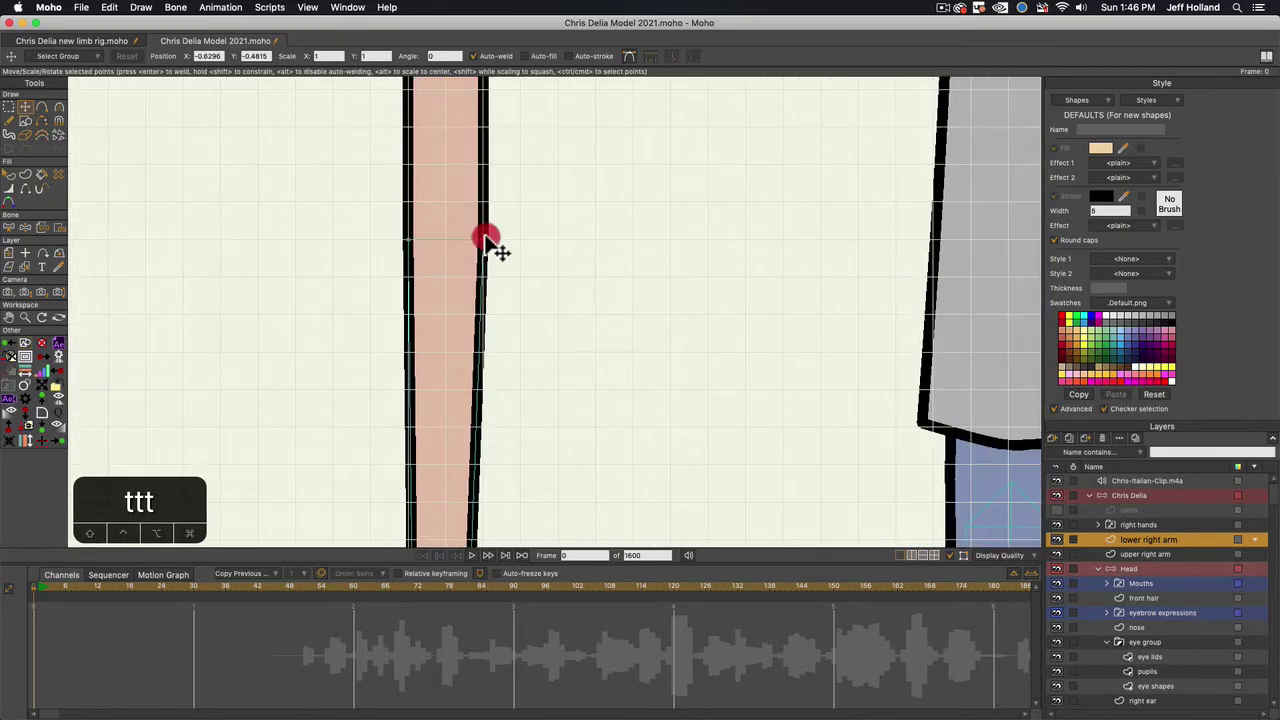
{"action": "key", "text": "a"}
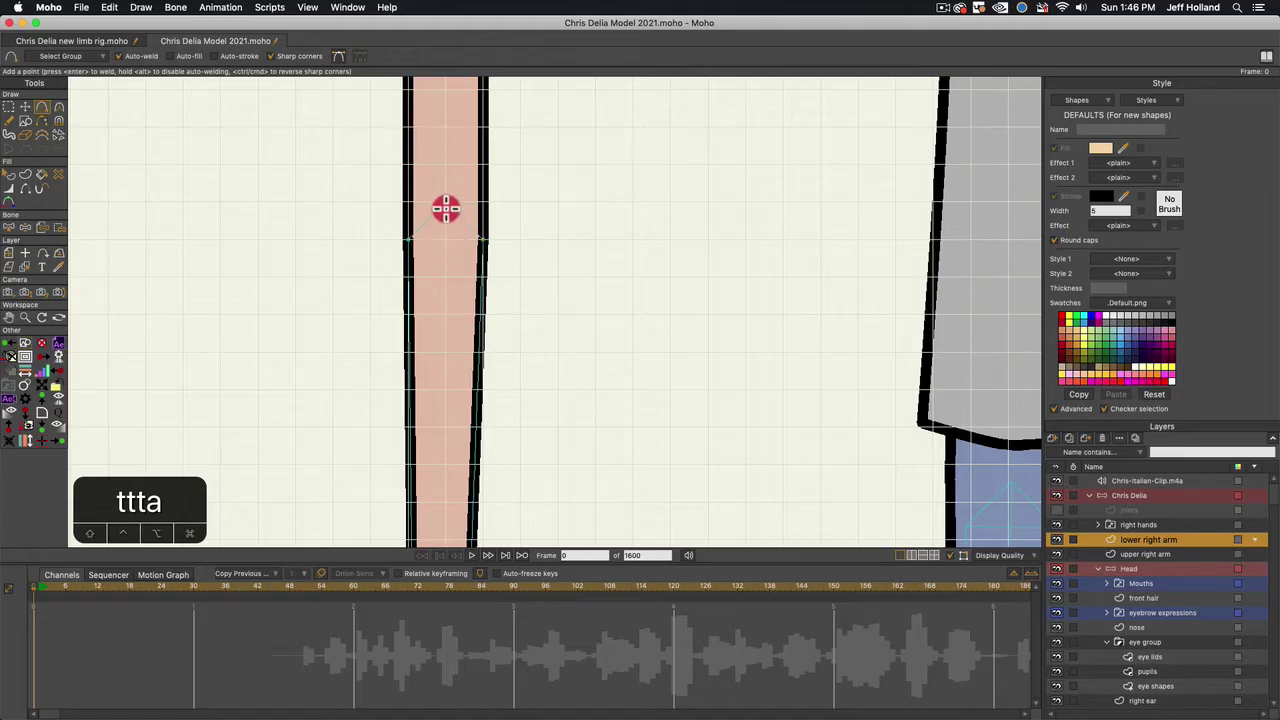
{"action": "left_click", "coordinate": [442, 249]}
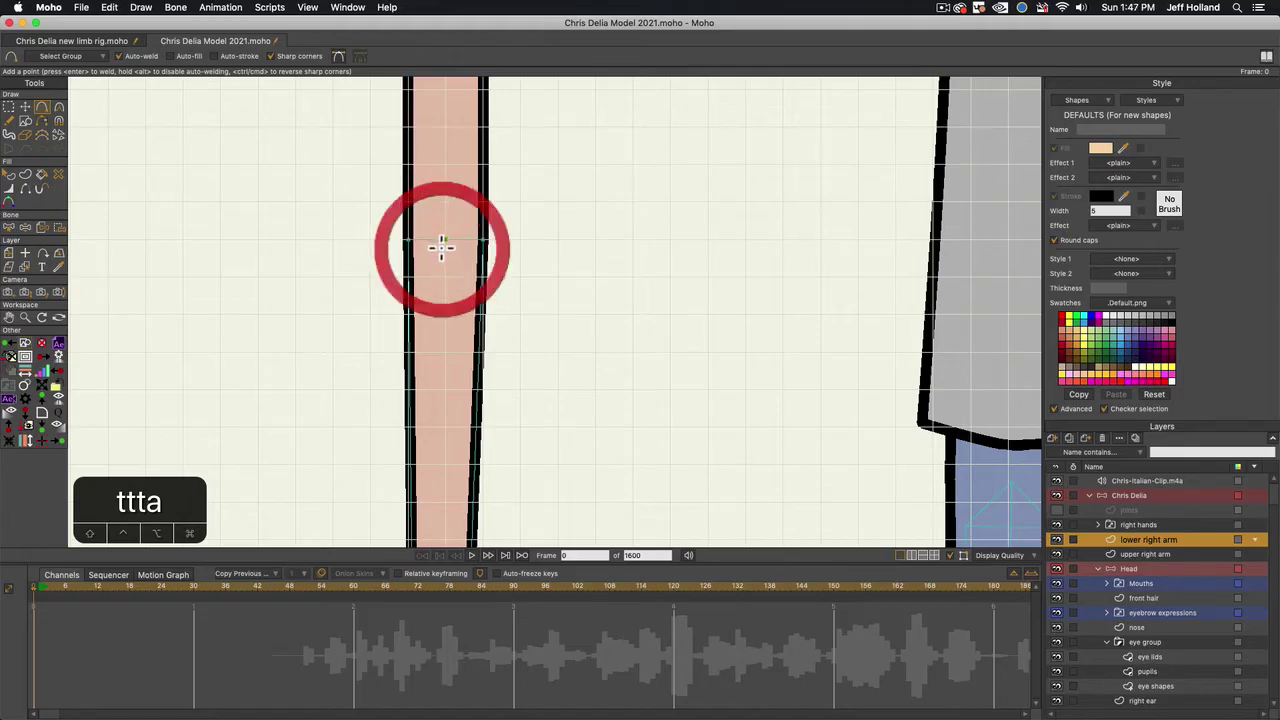
{"action": "key", "text": "super+z"}
Snap the points at the forearm's wrist end to the grid so the forearm is straight with a centred, rounded end
{"action": "scroll", "coordinate": [440, 249], "scroll_direction": "down", "scroll_amount": 5}
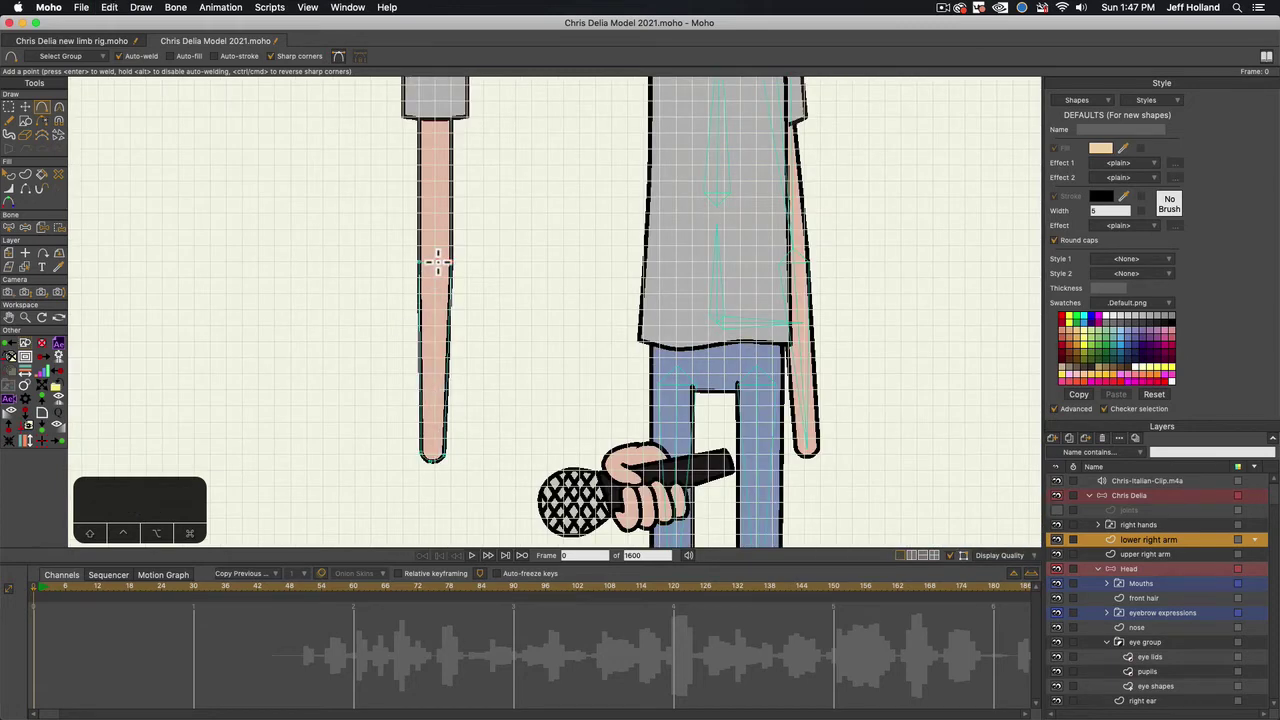
{"action": "scroll", "coordinate": [430, 290], "scroll_direction": "up", "scroll_amount": 1}
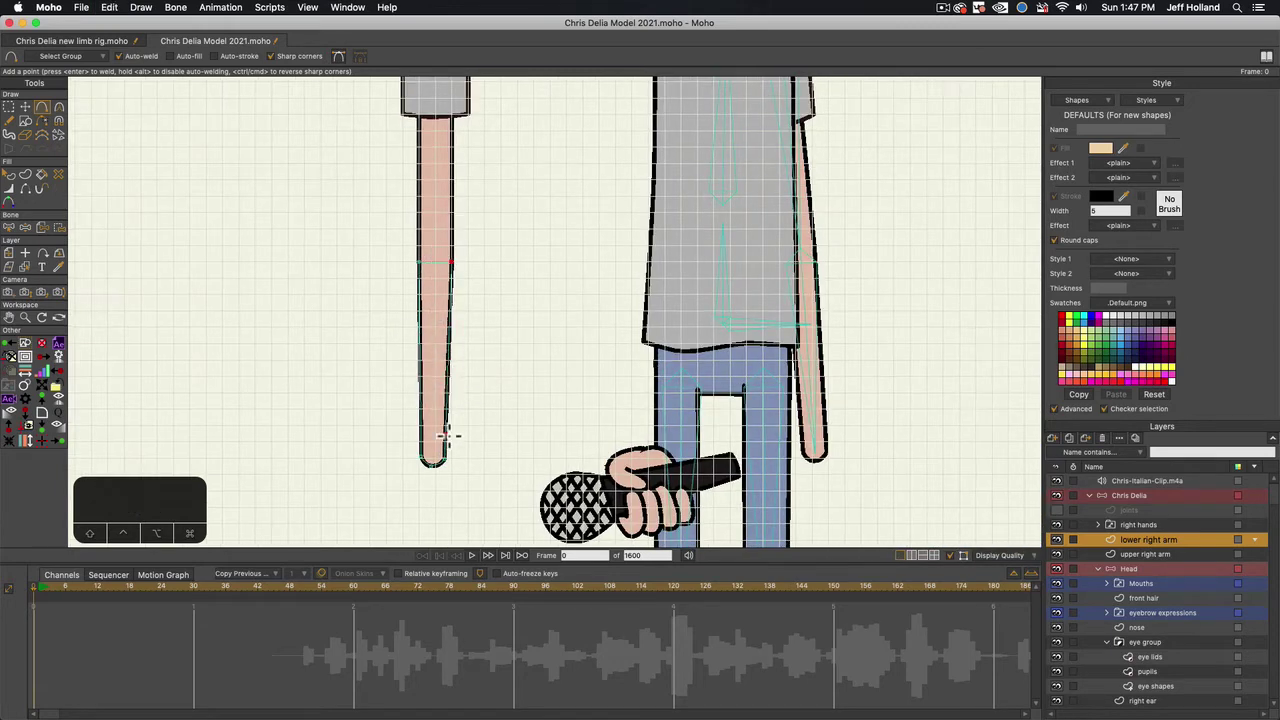
{"action": "key", "text": "t"}
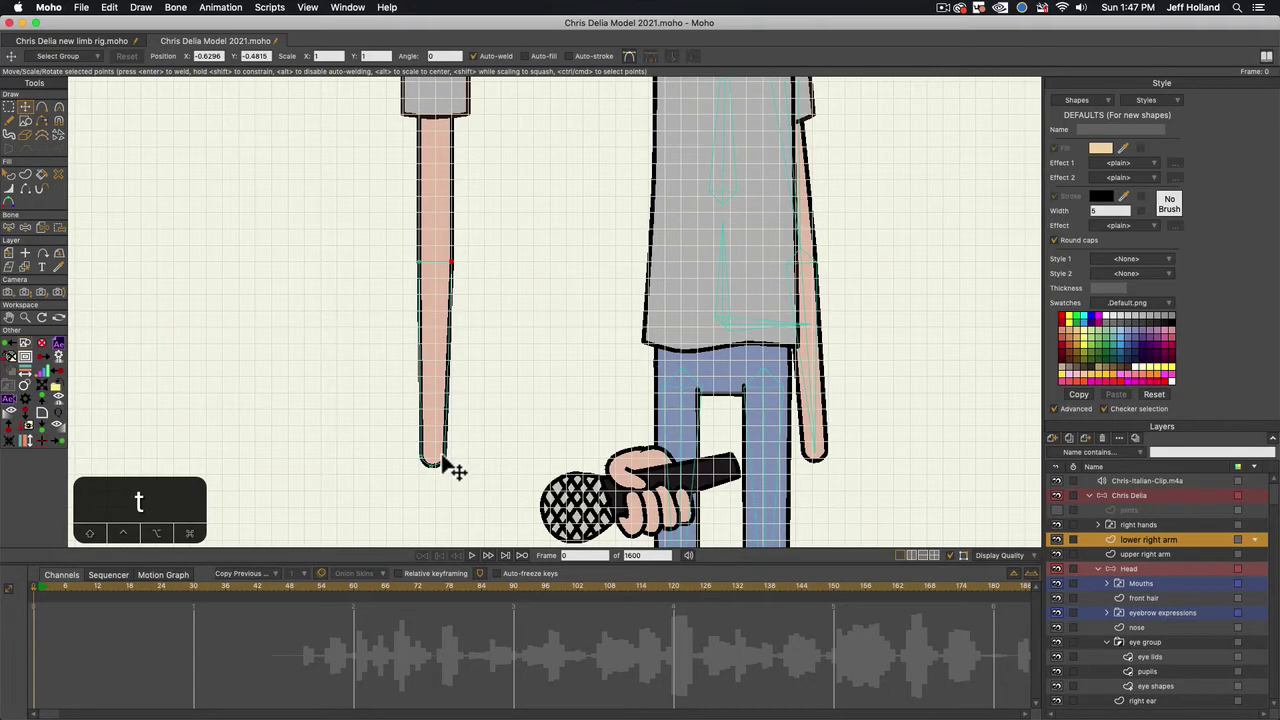
{"action": "scroll", "coordinate": [447, 465], "scroll_direction": "up", "scroll_amount": 1}
{"action": "mouse_move", "coordinate": [447, 466]}
{"action": "left_mouse_down"}
{"action": "mouse_move", "coordinate": [412, 456]}
{"action": "mouse_move", "coordinate": [429, 472]}
{"action": "left_mouse_up"}
{"action": "scroll", "coordinate": [431, 471], "scroll_direction": "up", "scroll_amount": 1}
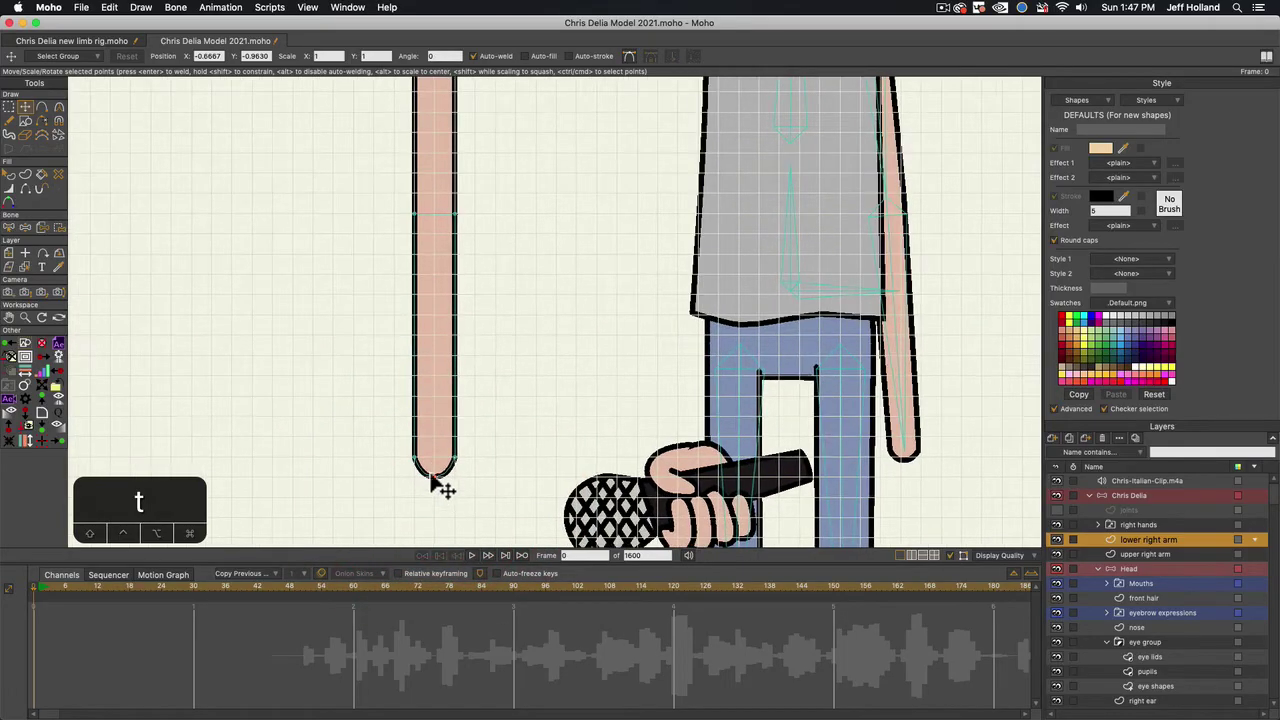
On the Chris Delia bone layer, add a pin bone at the separated arm's shoulder centre and a bone pointing straight down from it
{"action": "scroll", "coordinate": [433, 479], "scroll_direction": "down", "scroll_amount": 5}
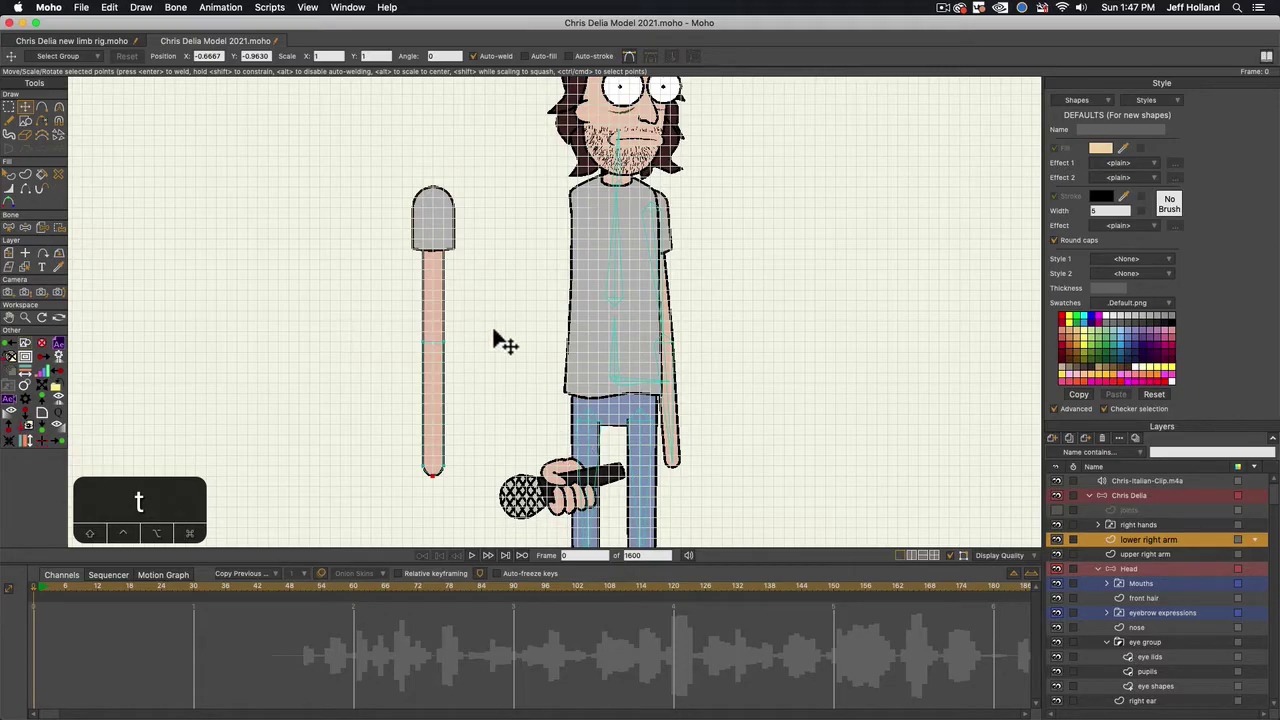
{"action": "left_click", "coordinate": [1128, 495]}
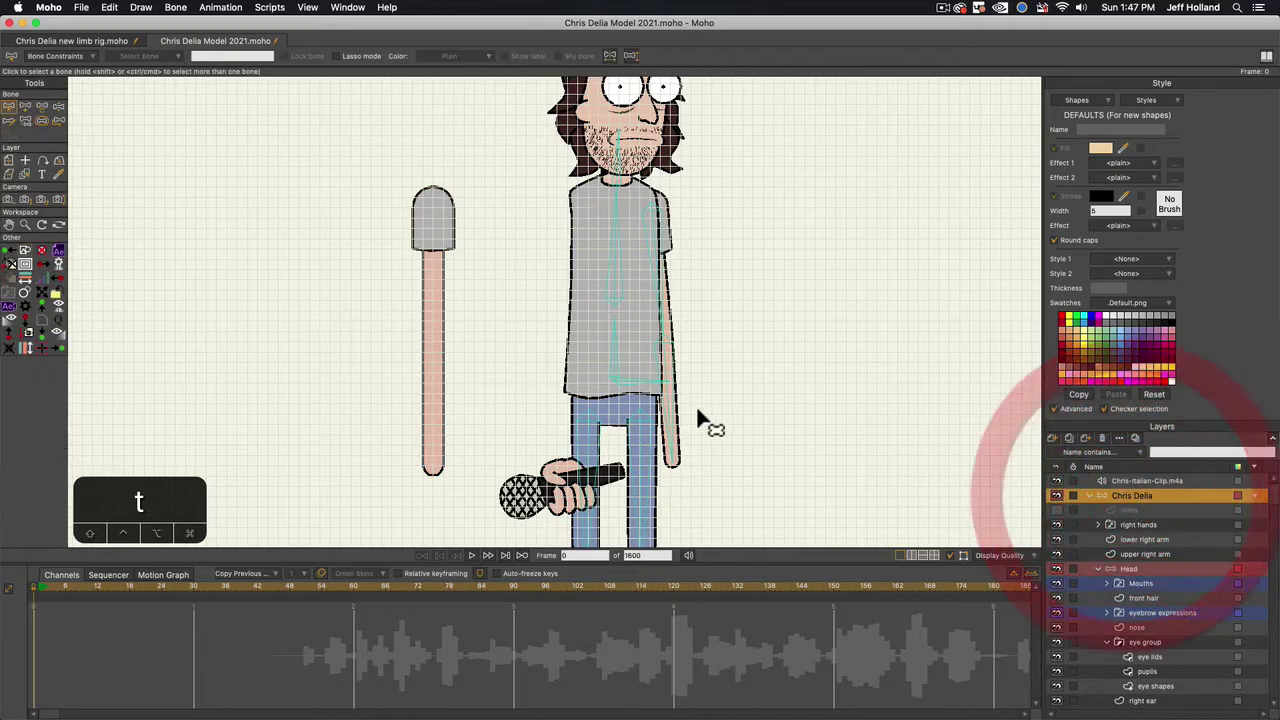
{"action": "key", "text": "a"}
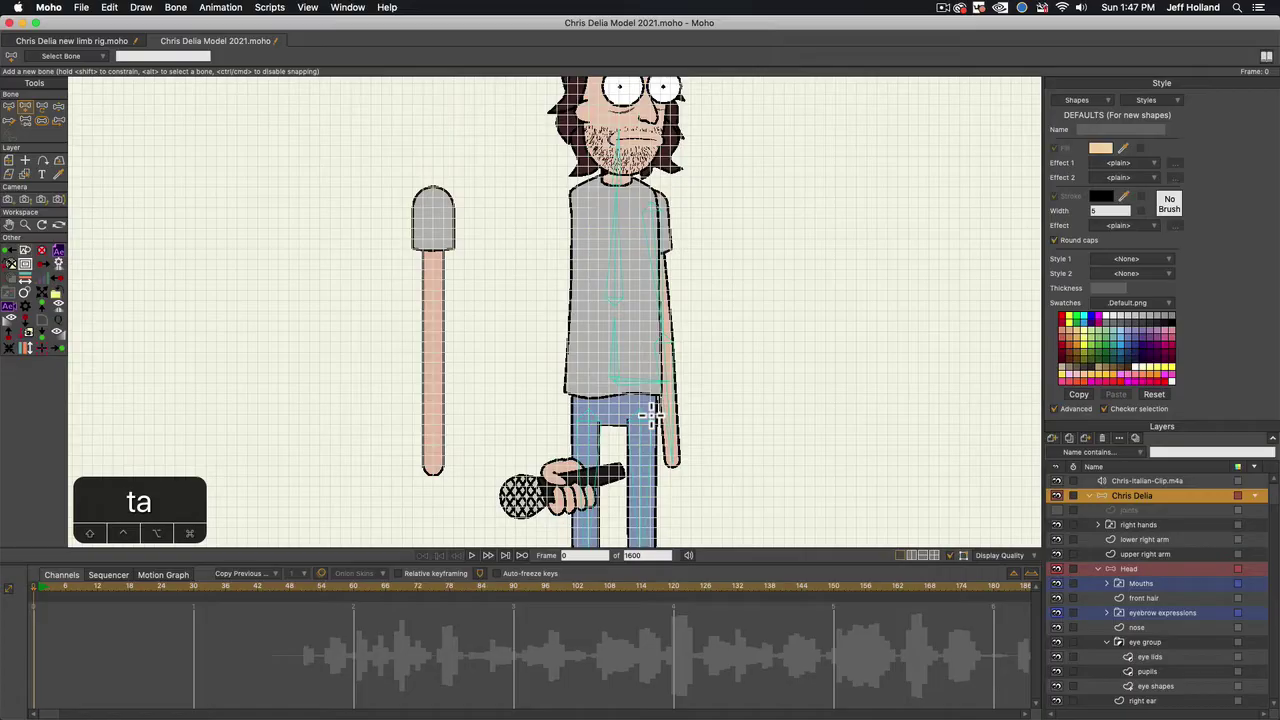
{"action": "scroll", "coordinate": [423, 215], "scroll_direction": "up", "scroll_amount": 3}
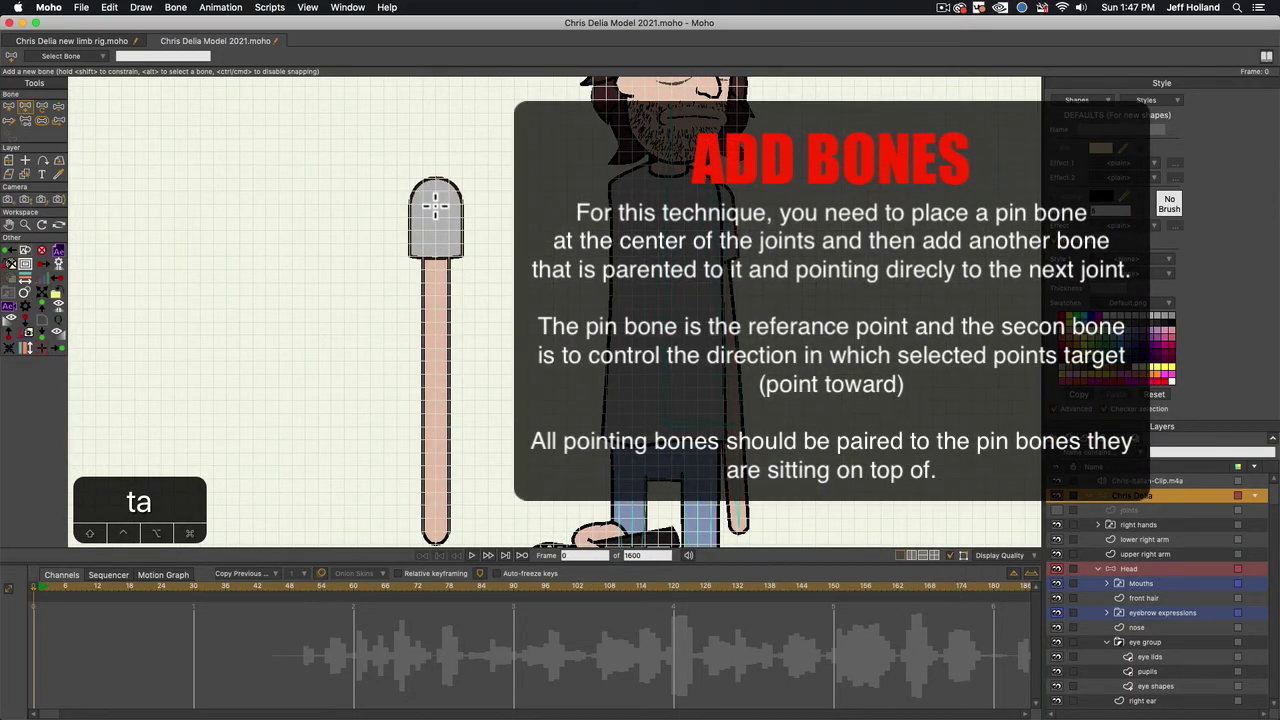
{"action": "left_click", "coordinate": [436, 207]}
{"action": "left_click_drag", "start_coordinate": [436, 207], "coordinate": [436, 297]}
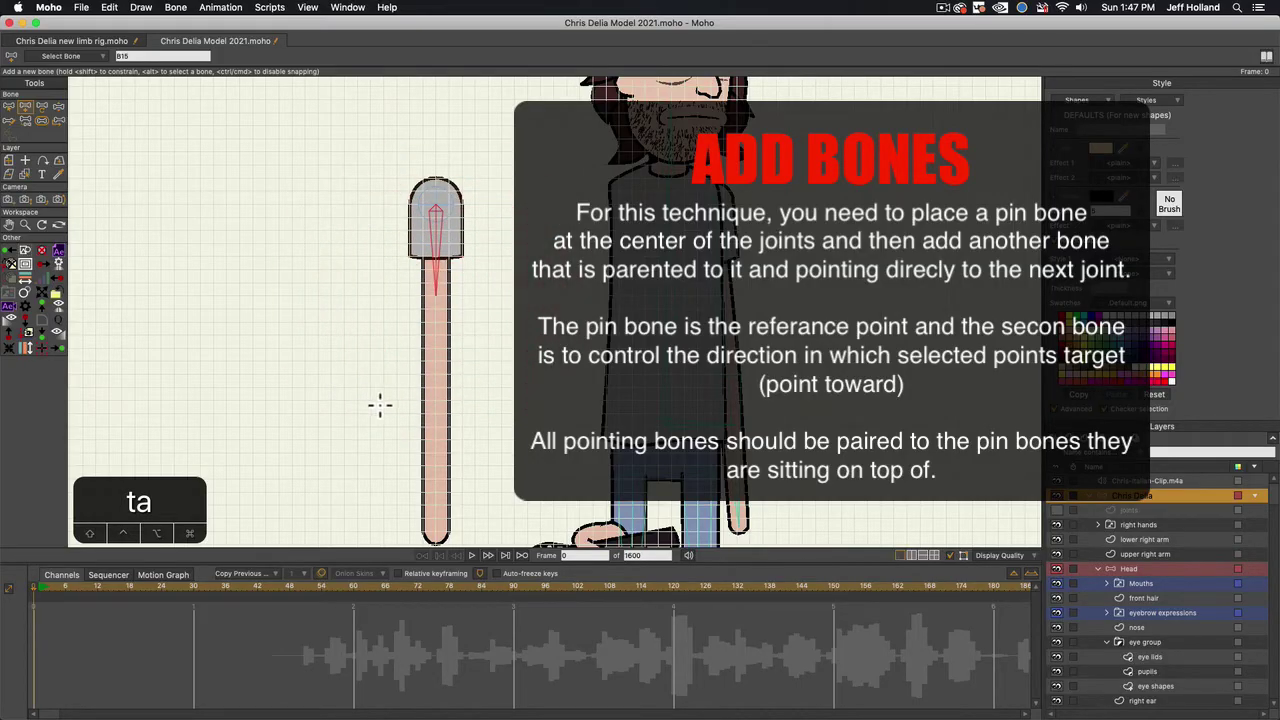
{"action": "key", "text": "b"}
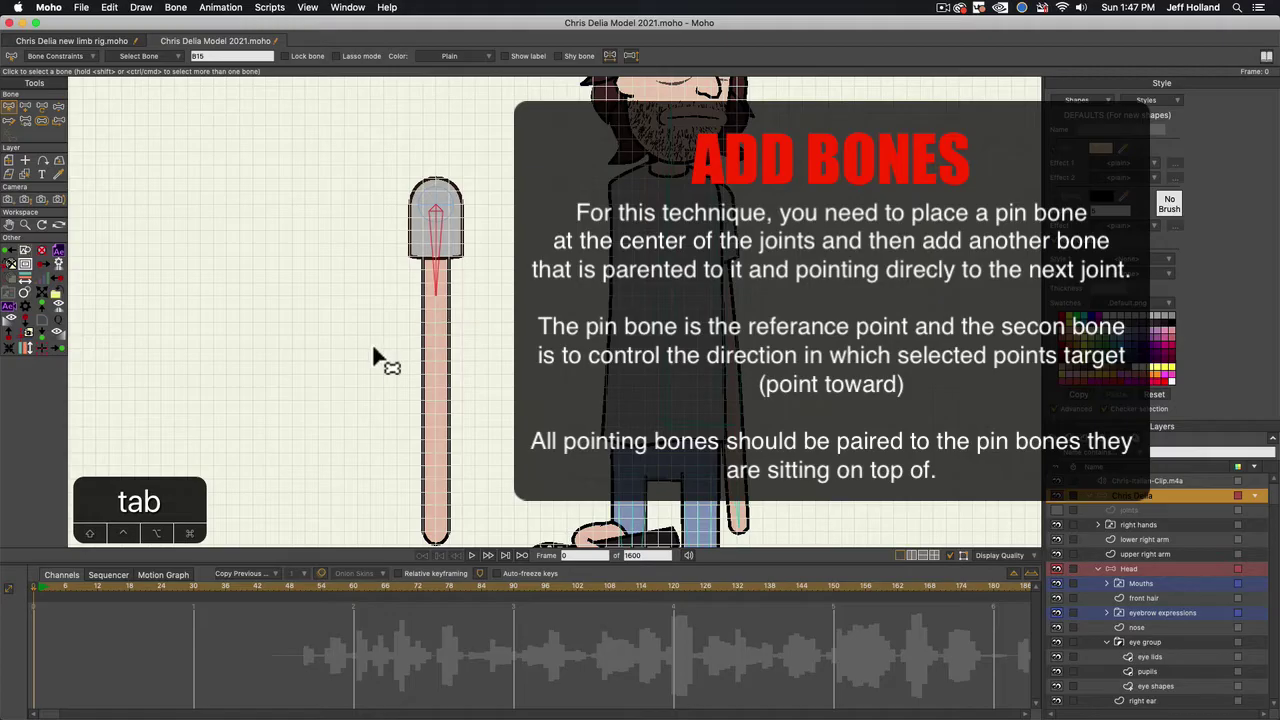
{"action": "left_click", "coordinate": [373, 348]}
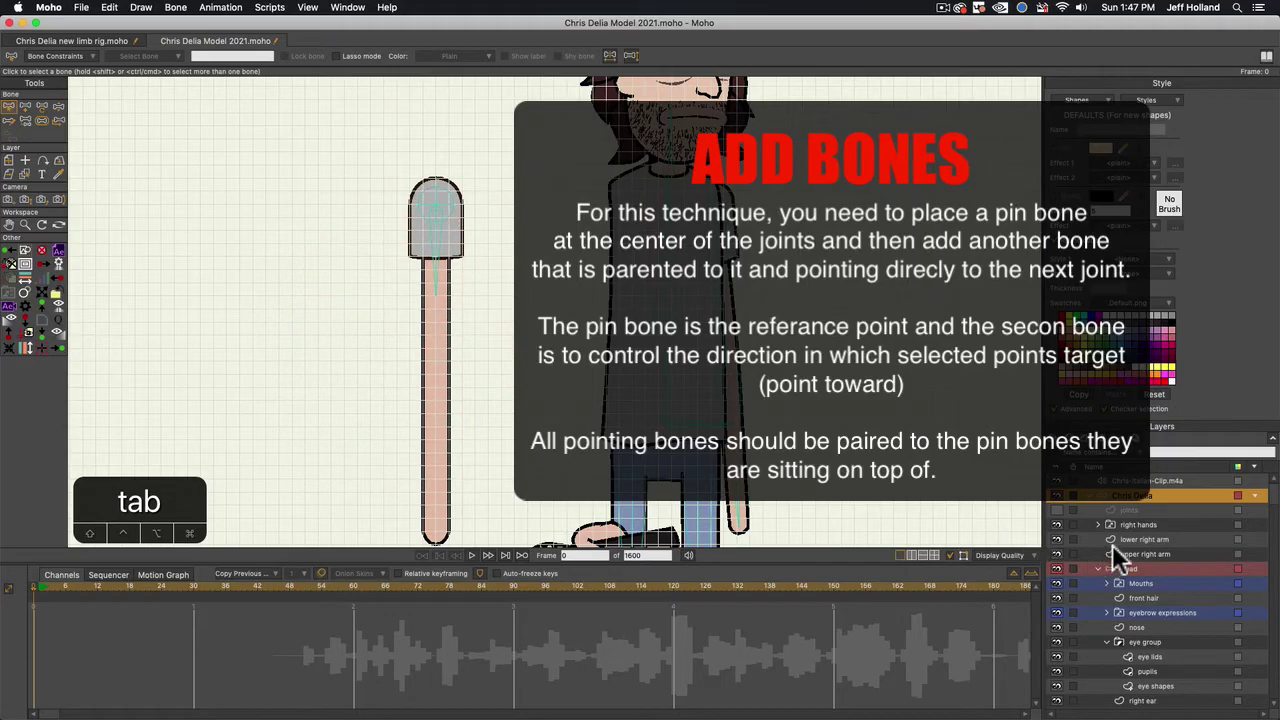
Activate the lower right arm layer and ready its points for transforming around the forearm's elbow end
{"action": "scroll", "coordinate": [426, 390], "scroll_direction": "up", "scroll_amount": 2}
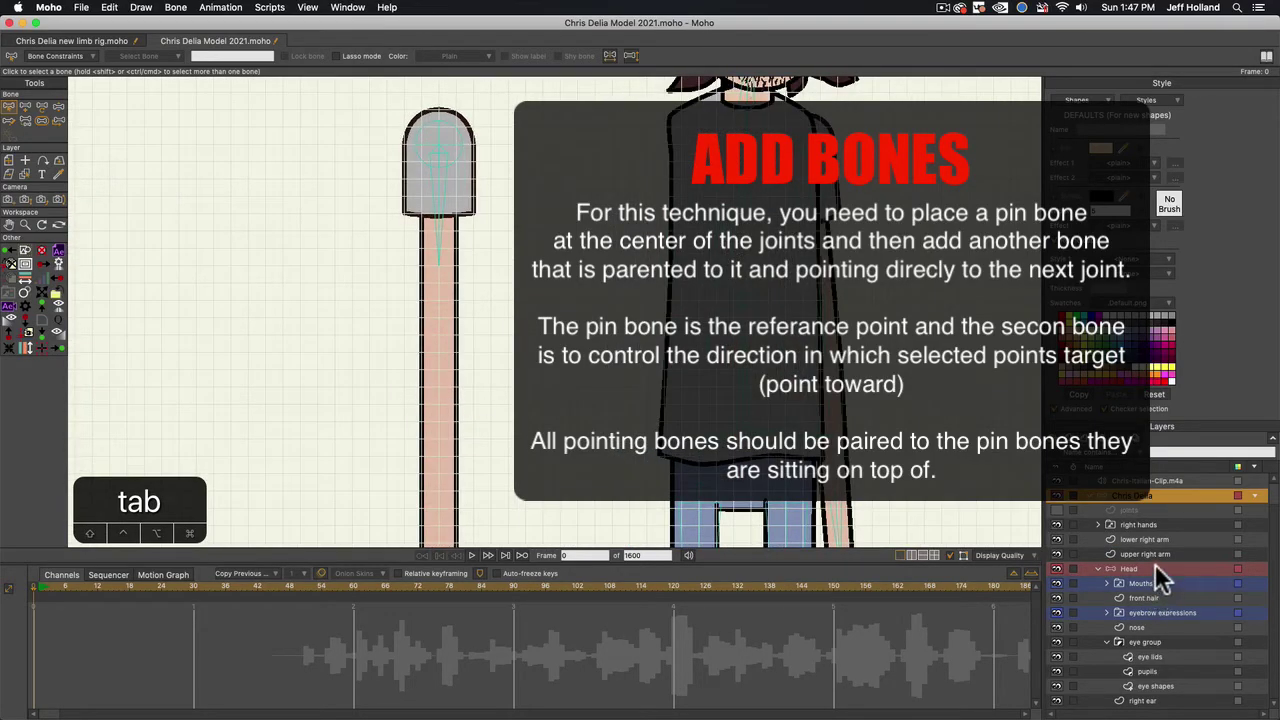
{"action": "left_click", "coordinate": [1140, 540]}
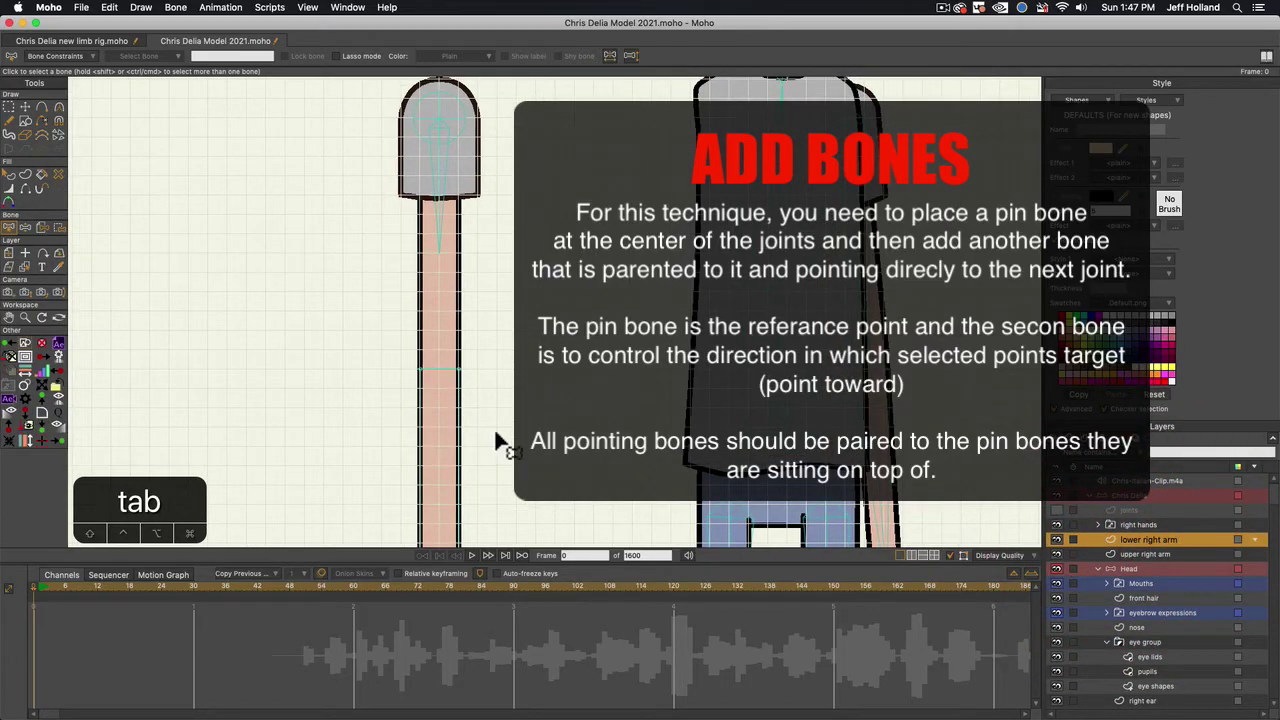
{"action": "scroll", "coordinate": [437, 375], "scroll_direction": "up", "scroll_amount": 1}
{"action": "key", "text": "t"}
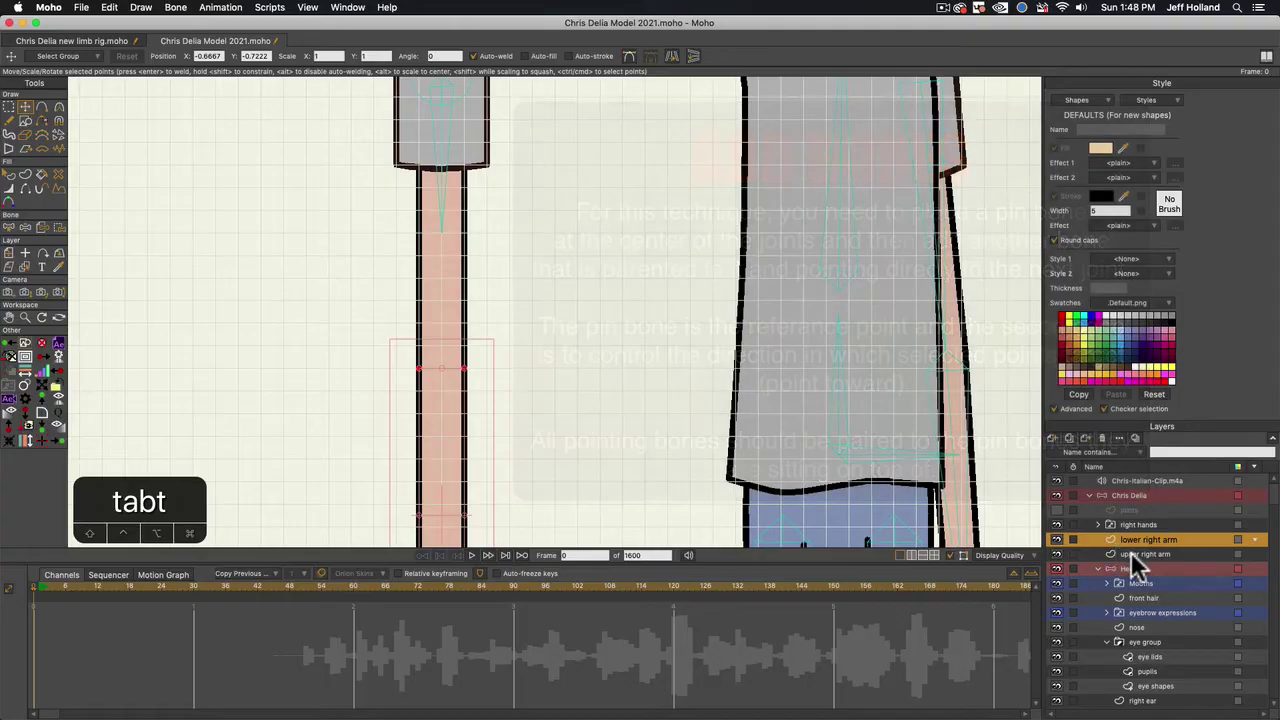
{"action": "left_click", "coordinate": [1131, 542]}
{"action": "scroll", "coordinate": [480, 381], "scroll_direction": "up", "scroll_amount": 2}
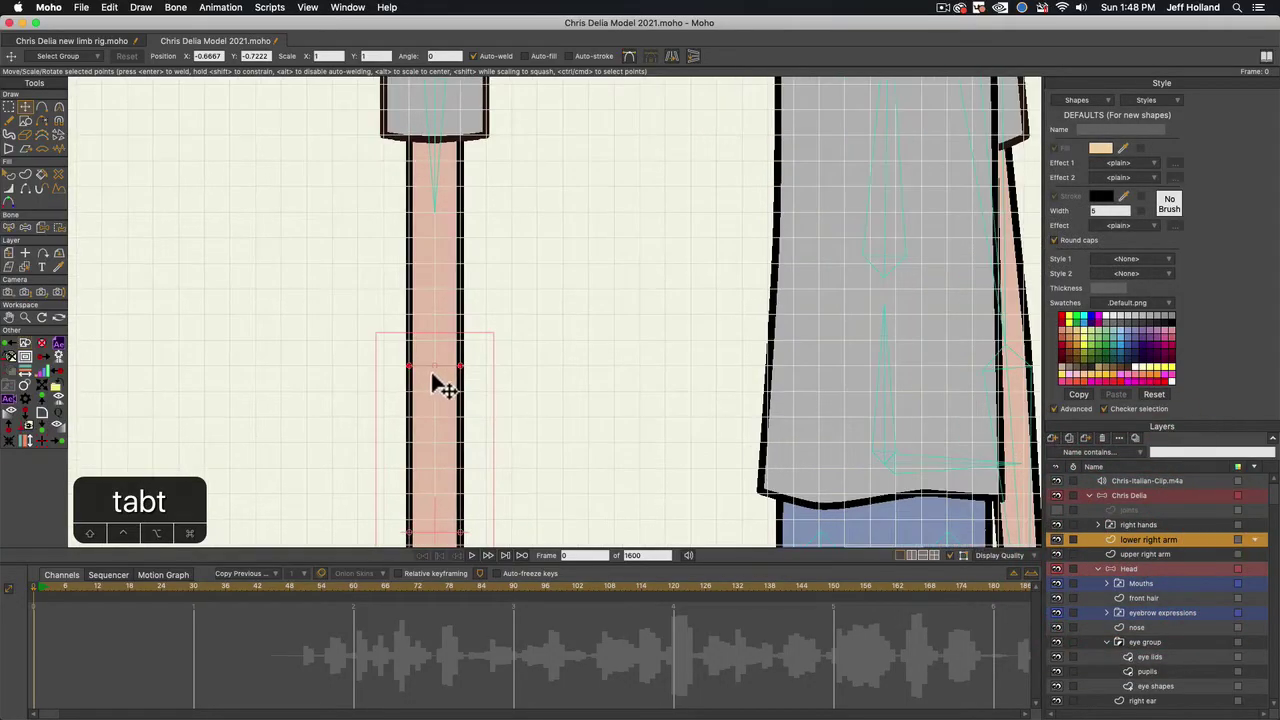
Try to add a point at the middle of the forearm's upper edge
{"action": "key", "text": "a"}
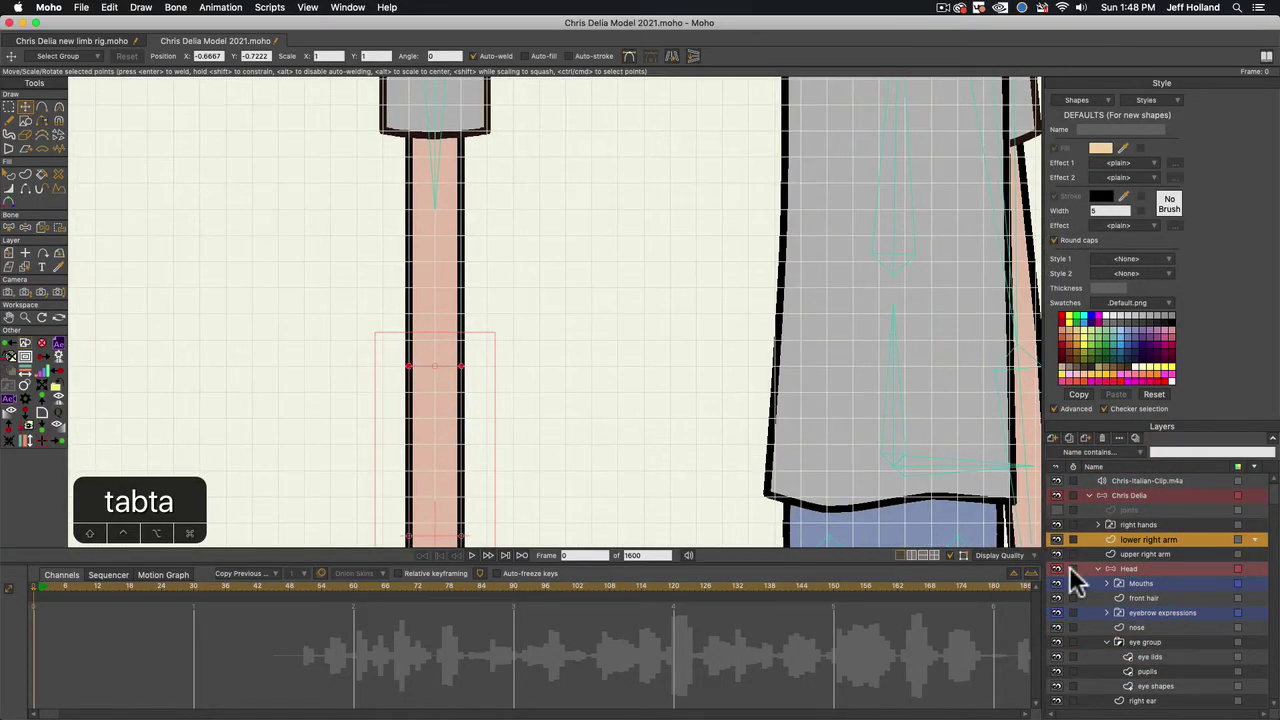
{"action": "key", "text": "a"}
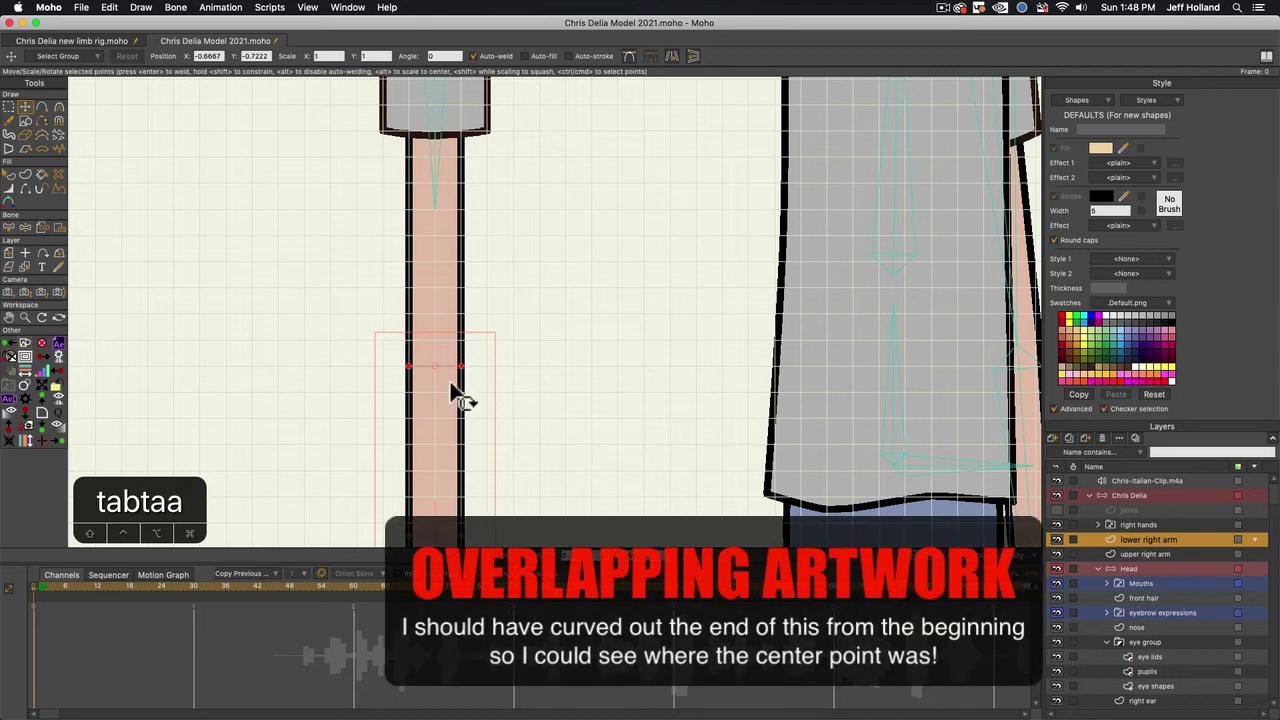
{"action": "key", "text": "a"}
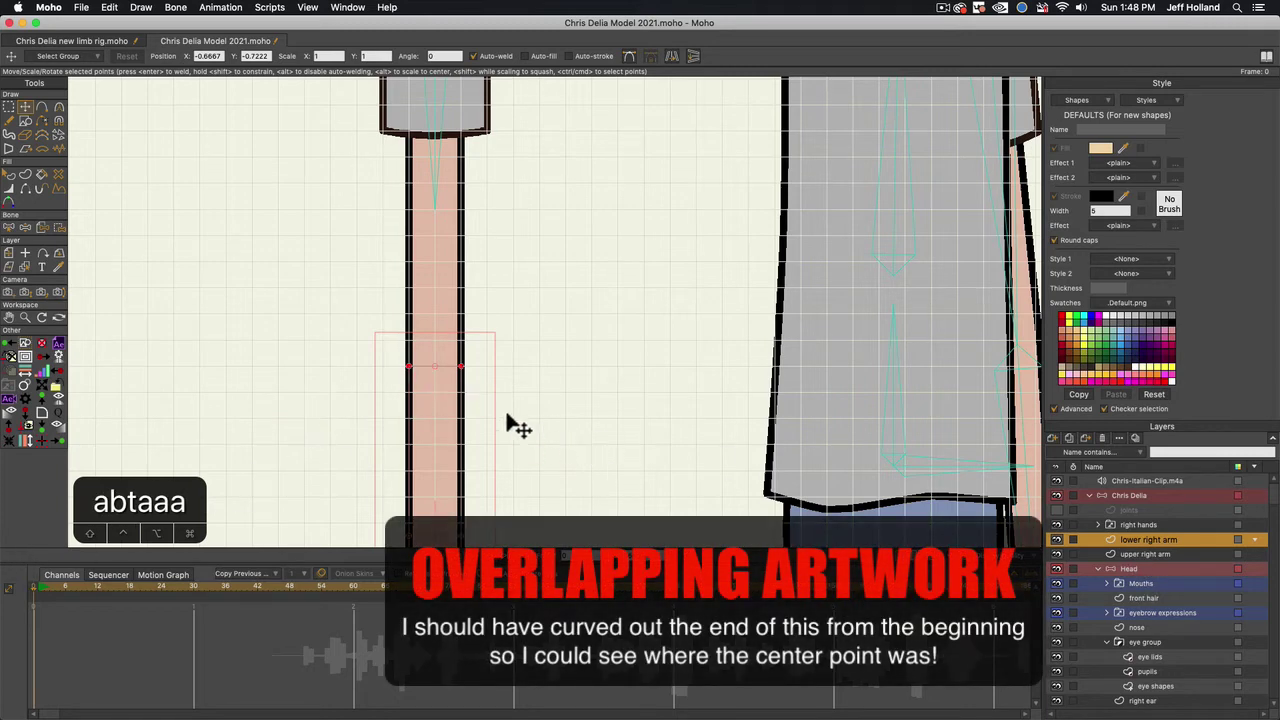
{"action": "key", "text": "t"}
{"action": "key", "text": "a"}
{"action": "left_click", "coordinate": [428, 367]}
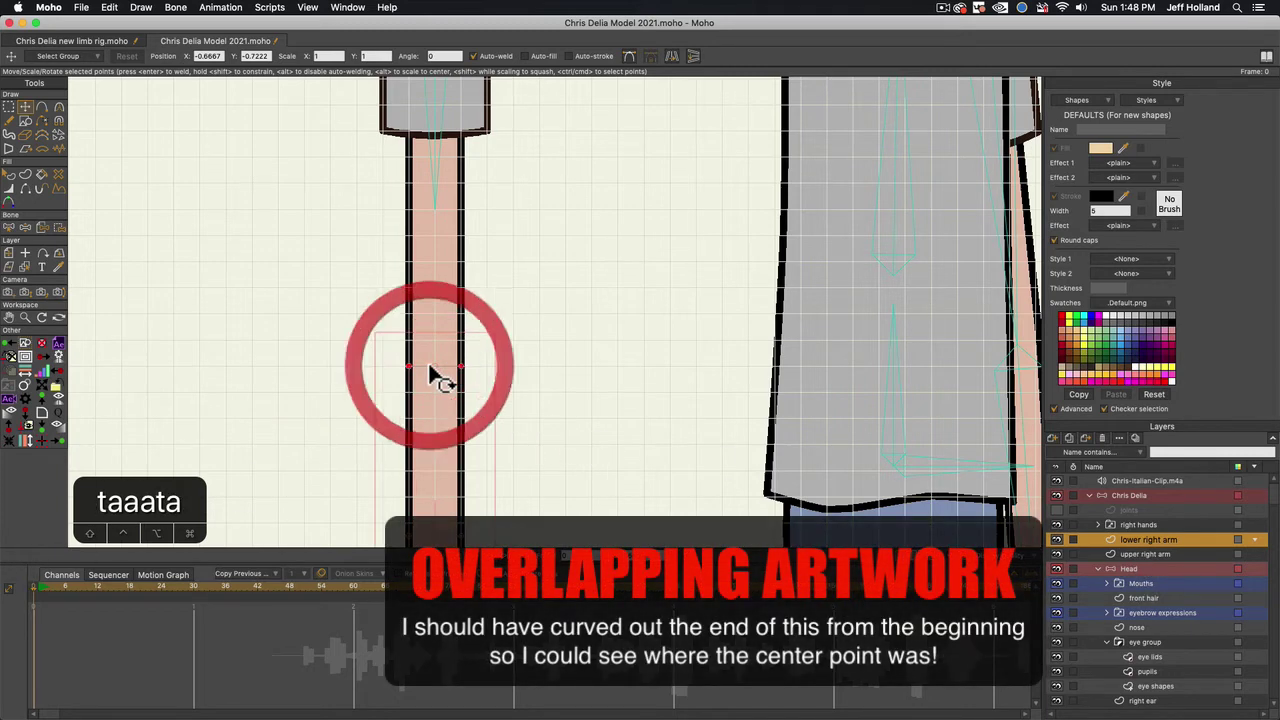
{"action": "left_click", "coordinate": [430, 370]}
{"action": "key", "text": "t"}
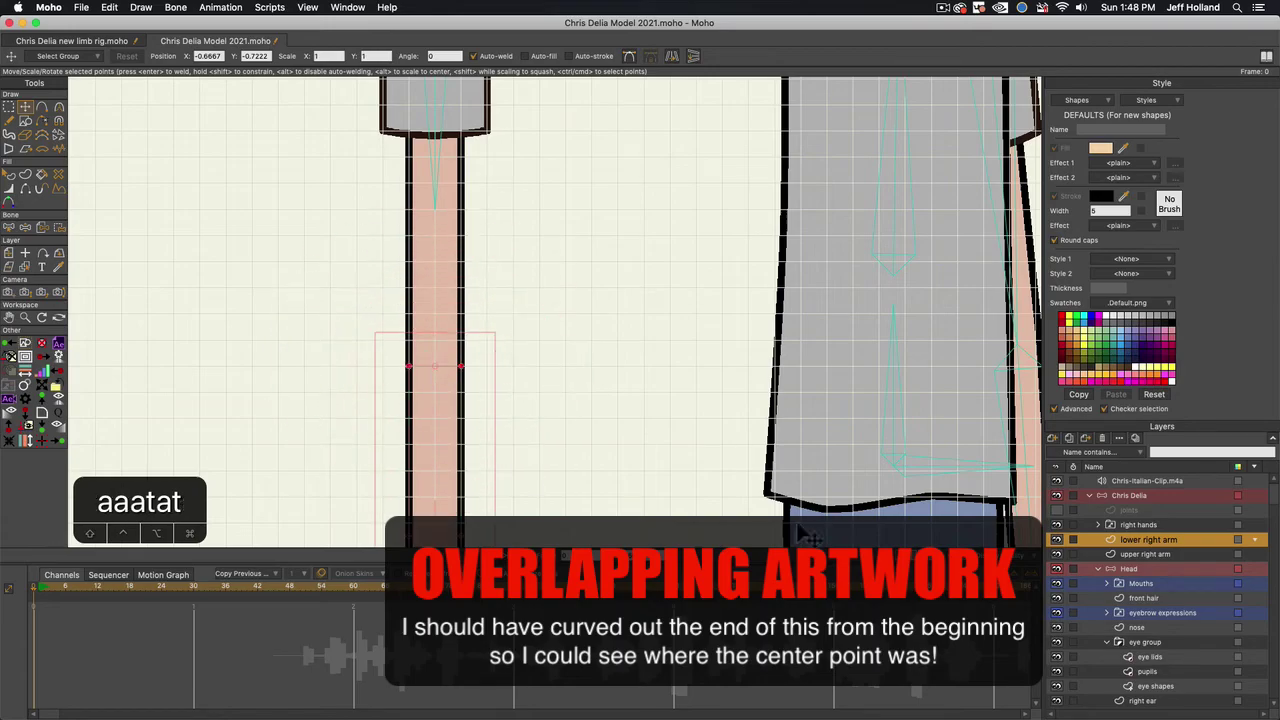
{"action": "left_click", "coordinate": [1155, 551]}
{"action": "key", "text": "a"}
{"action": "left_click", "coordinate": [428, 371]}
{"action": "key", "text": "t"}
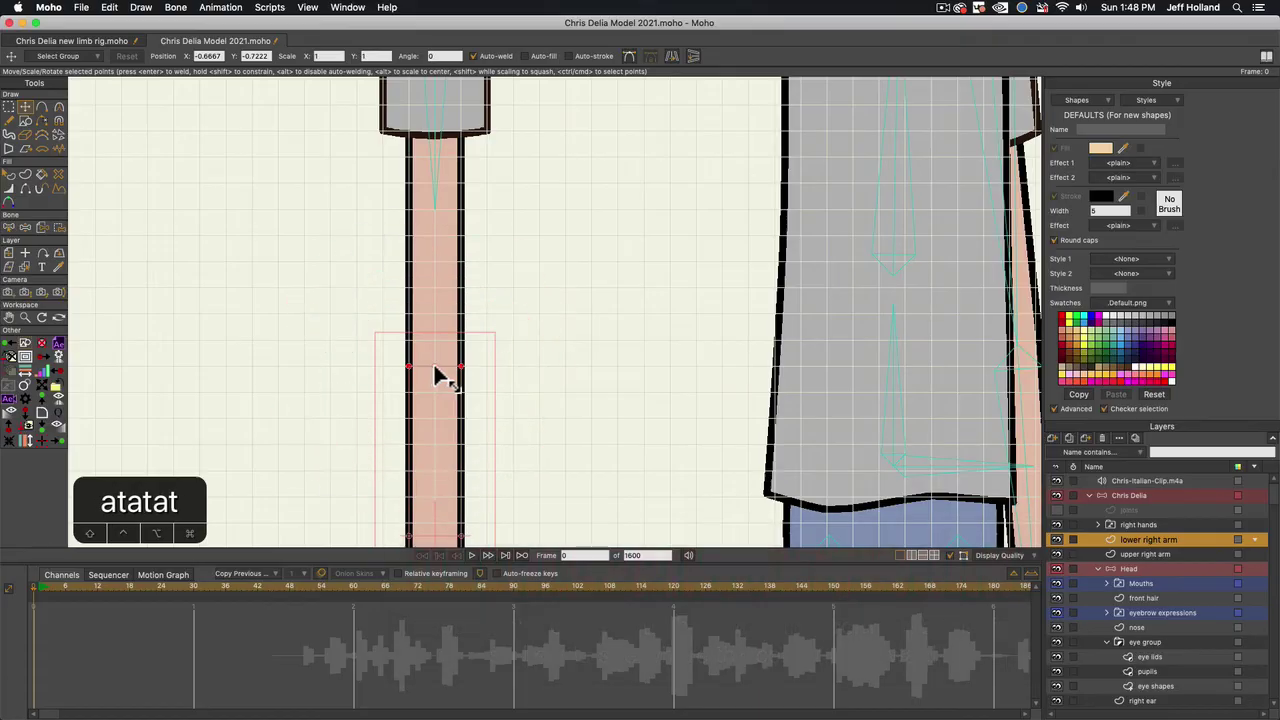
{"action": "left_click", "coordinate": [438, 345]}
{"action": "left_click", "coordinate": [430, 370]}
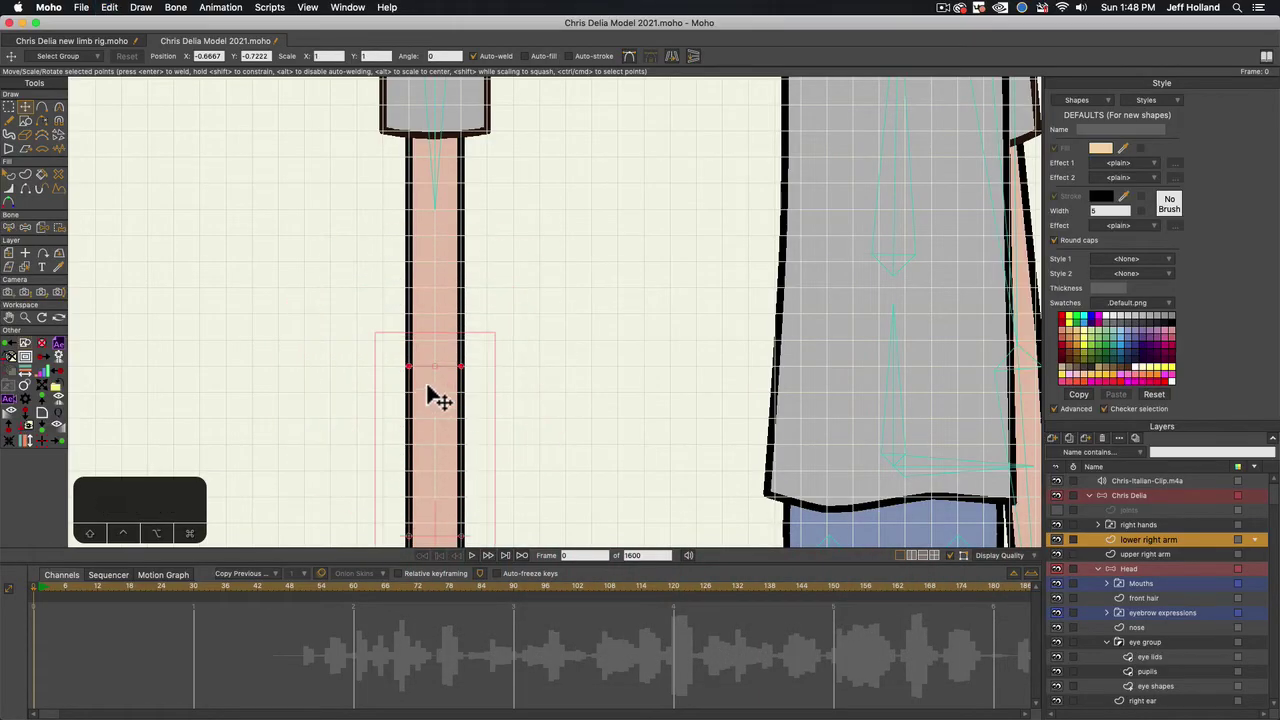
Deselect the forearm's points, add a point at the middle of its upper edge and raise it to the next grid line
{"action": "key", "text": "t"}
{"action": "left_click", "coordinate": [347, 397]}
{"action": "key", "text": "a"}
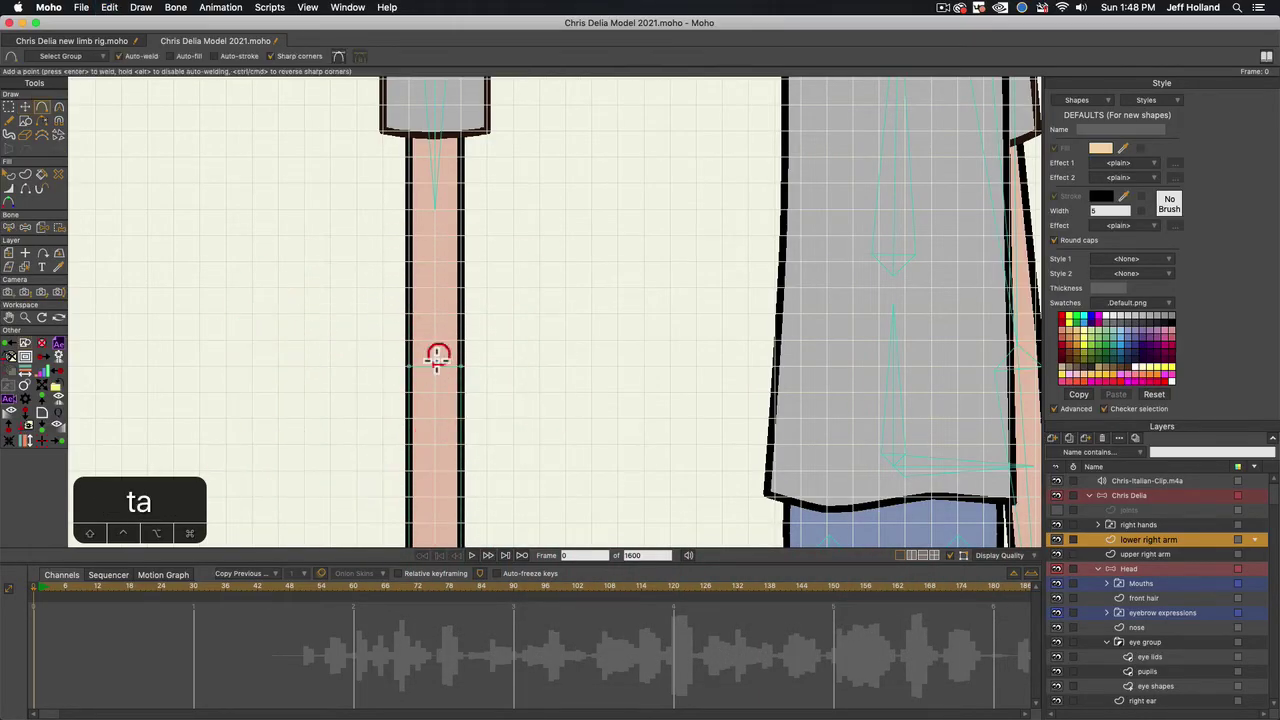
{"action": "left_click", "coordinate": [436, 360]}
{"action": "scroll", "coordinate": [424, 381], "scroll_direction": "up", "scroll_amount": 1}
{"action": "key", "text": "t"}
{"action": "left_click_drag", "start_coordinate": [434, 366], "coordinate": [436, 340]}
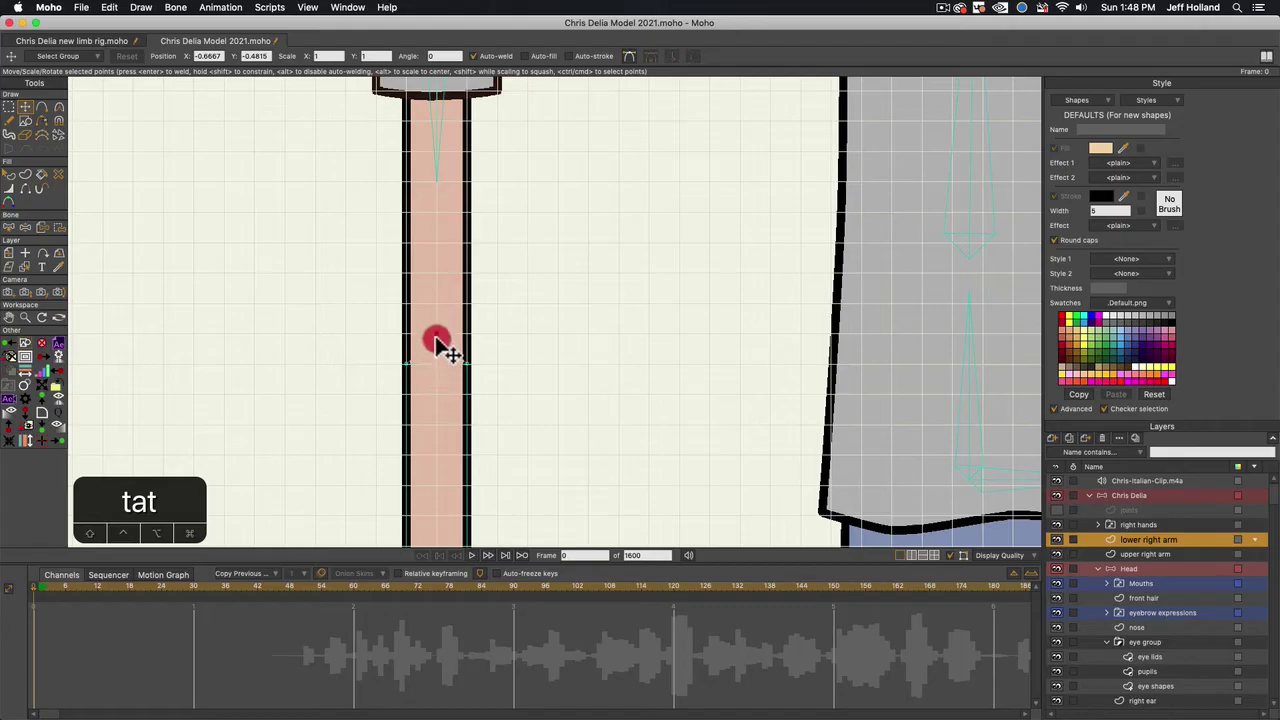
Smooth the middle point of the forearm's upper end with a curvature of 0.30
{"action": "key", "text": "c"}
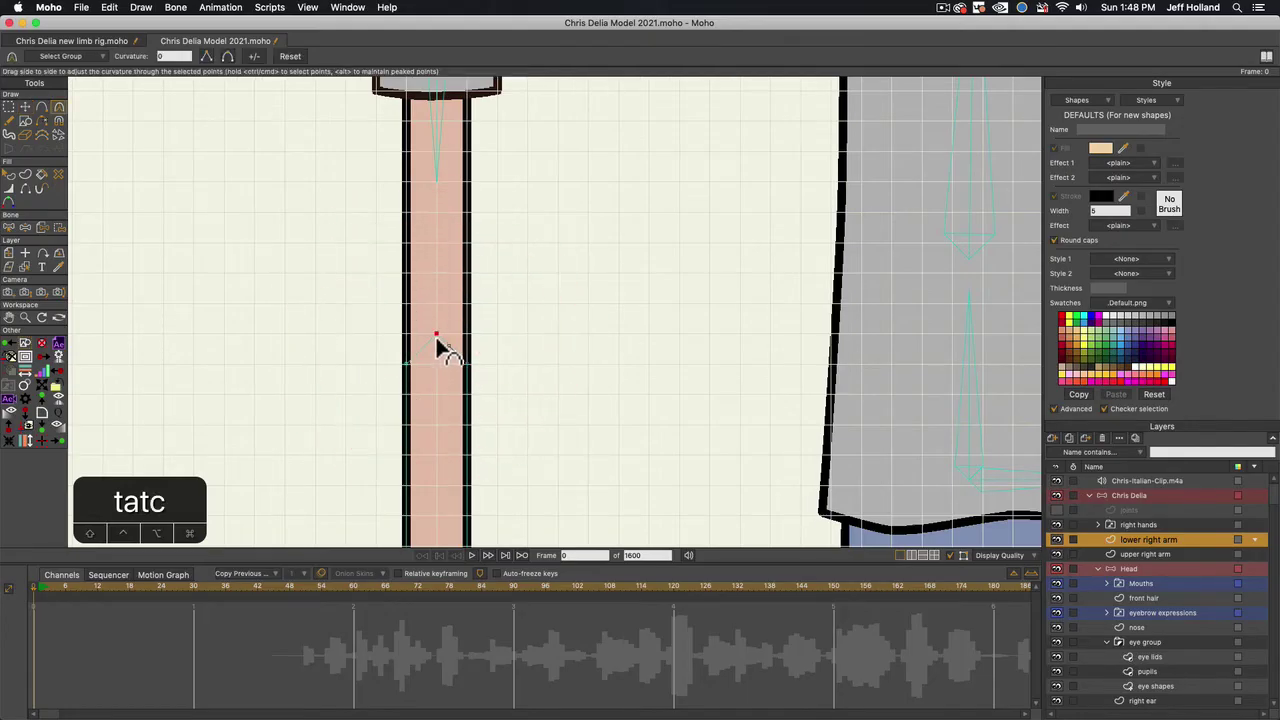
{"action": "left_click_drag", "start_coordinate": [437, 340], "coordinate": [1190, 373]}
{"action": "scroll", "coordinate": [453, 351], "scroll_direction": "up", "scroll_amount": 3}
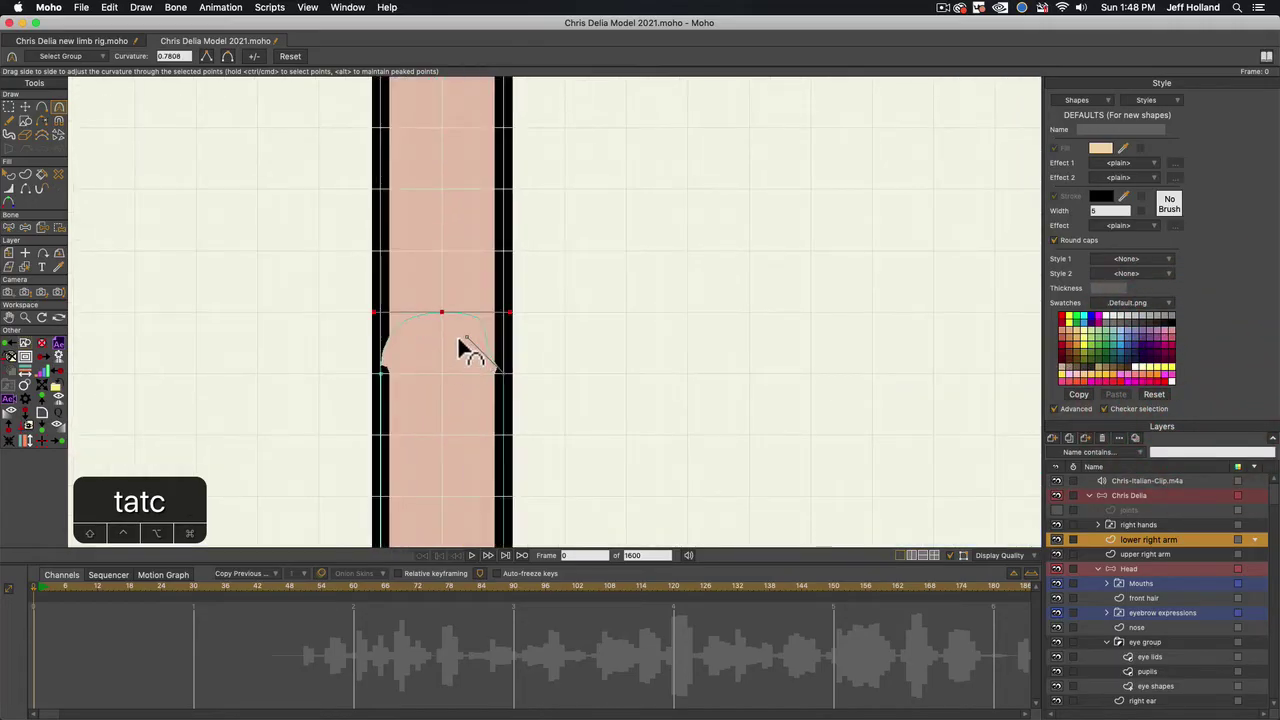
{"action": "left_click", "coordinate": [226, 56]}
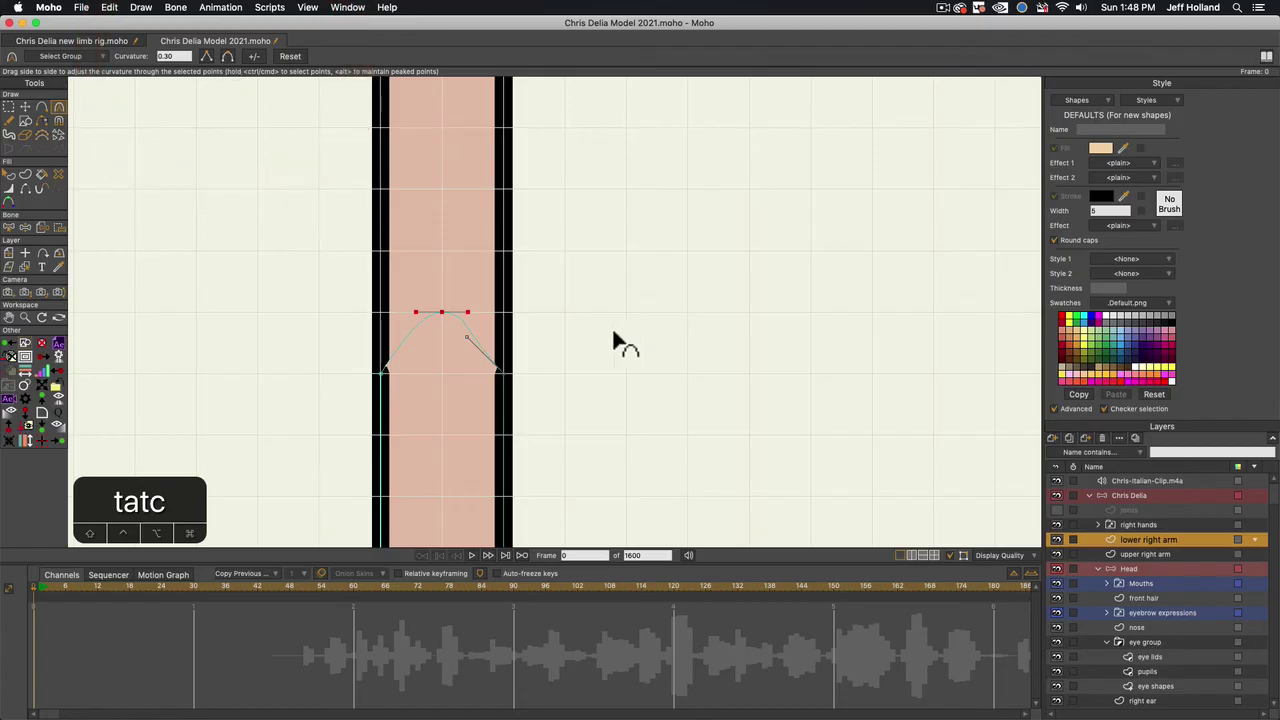
Round the right corner point of the forearm's upper end with a curvature of about 0.59
{"action": "key", "text": "t"}
{"action": "left_click", "coordinate": [441, 312]}
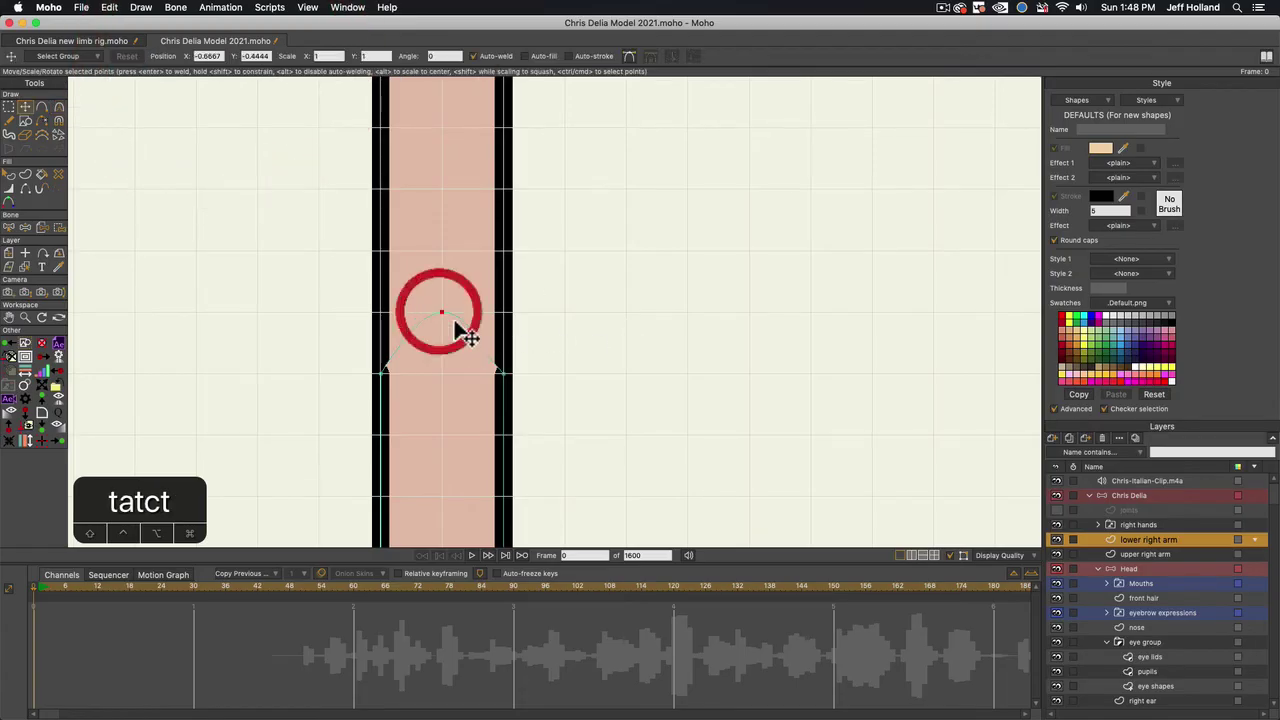
{"action": "left_click", "coordinate": [442, 314]}
{"action": "key", "text": "t"}
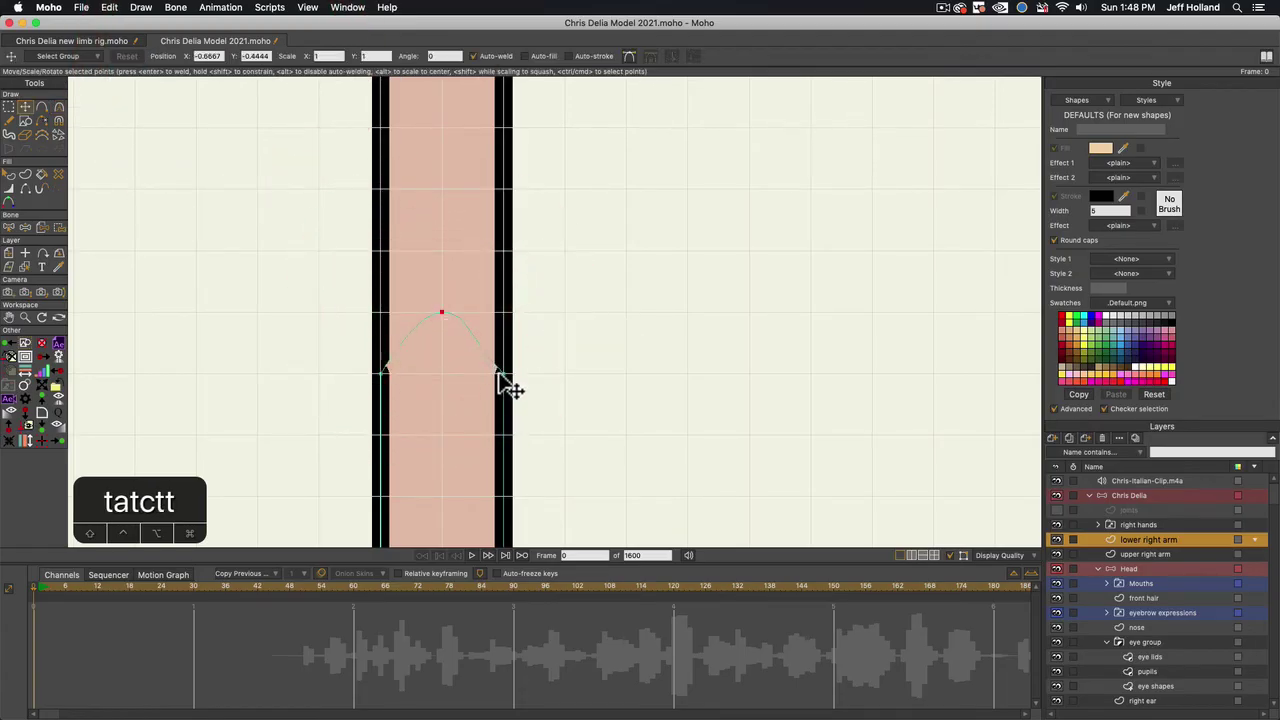
{"action": "left_click", "coordinate": [441, 313]}
{"action": "left_click", "coordinate": [446, 302]}
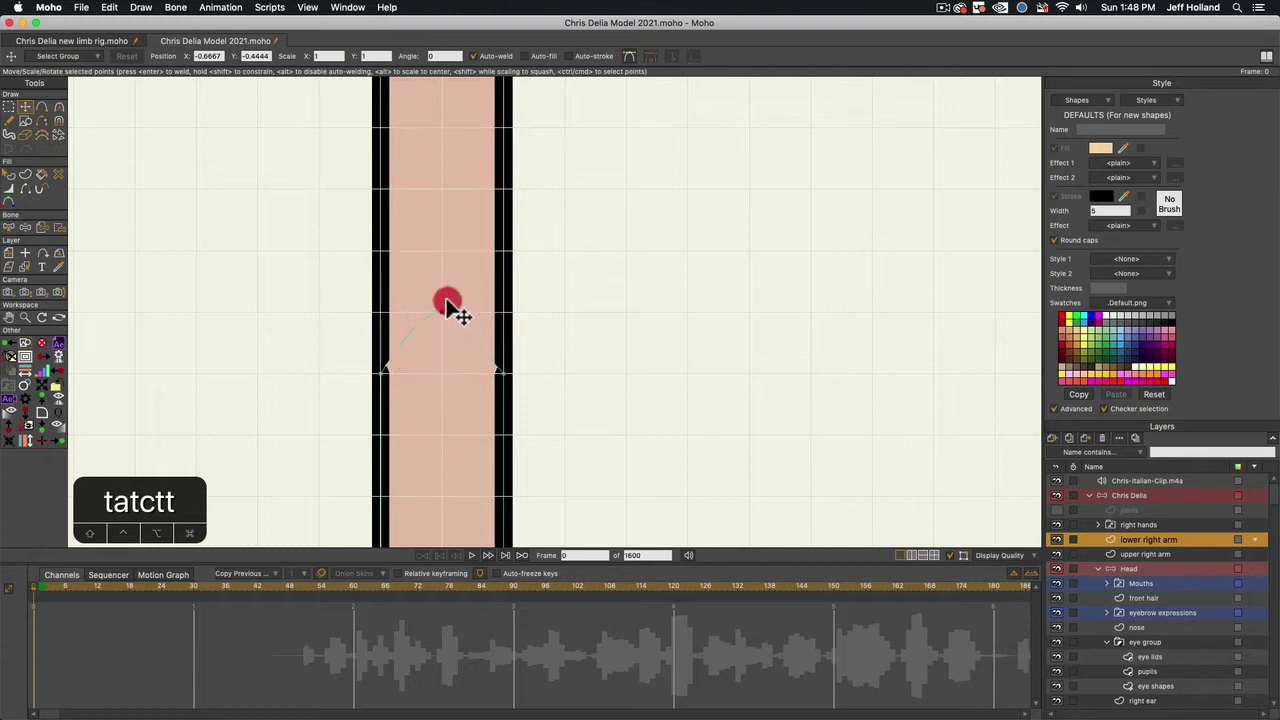
{"action": "key", "text": "c"}
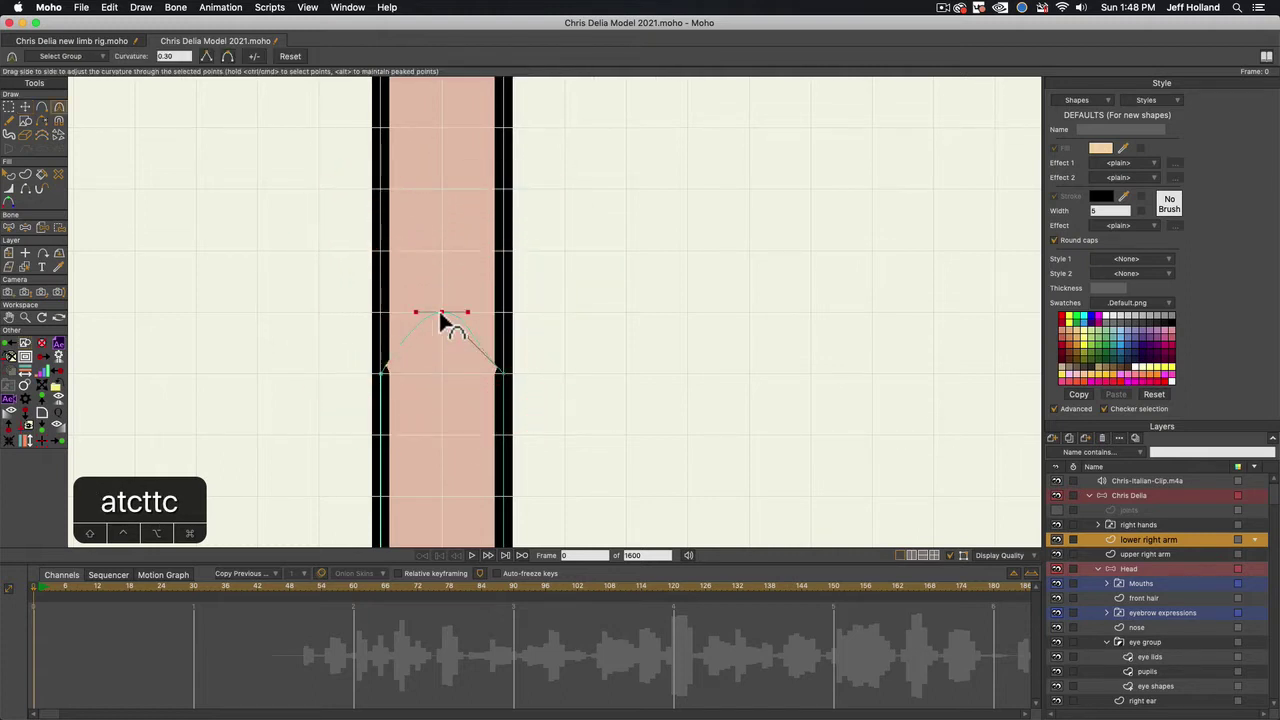
{"action": "mouse_move", "coordinate": [516, 330]}
{"action": "left_mouse_down"}
{"action": "mouse_move", "coordinate": [528, 334]}
{"action": "mouse_move", "coordinate": [383, 357]}
{"action": "mouse_move", "coordinate": [388, 371]}
{"action": "left_mouse_up"}
Try to adjust the curvature of the left corner point at the forearm's upper end
{"action": "left_click", "coordinate": [386, 371]}
{"action": "key", "text": "t"}
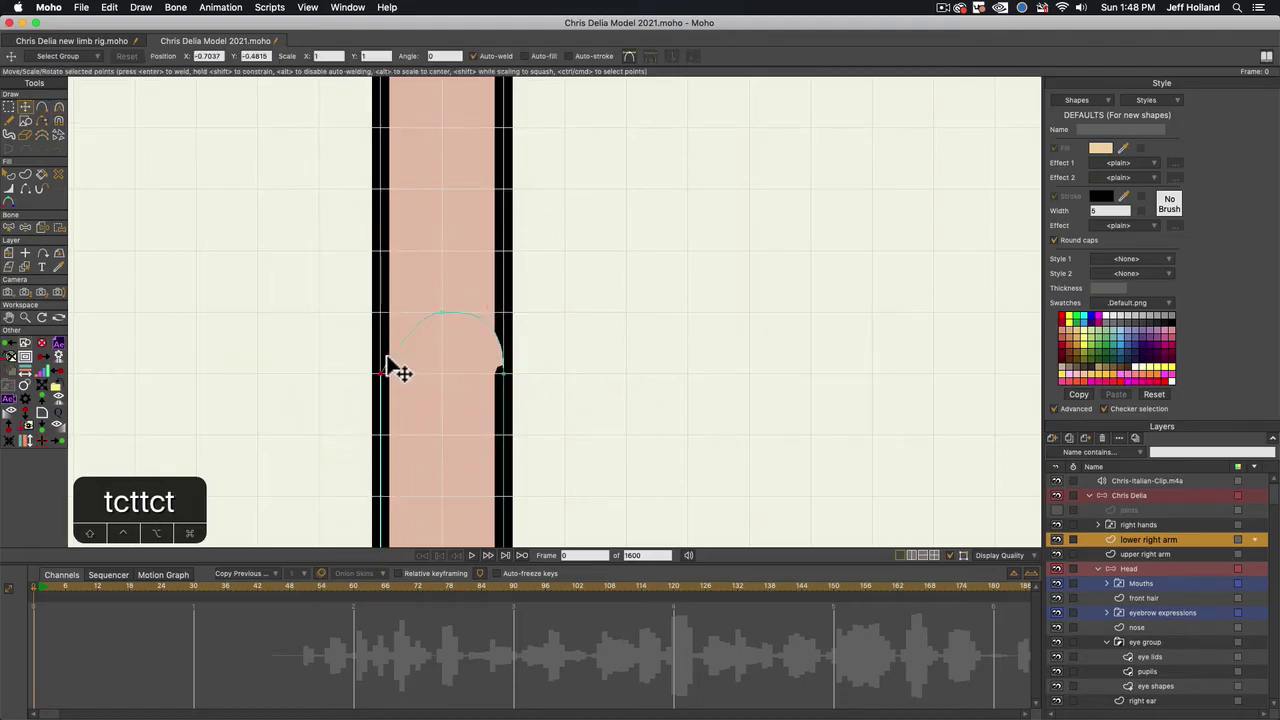
{"action": "left_click", "coordinate": [387, 370]}
{"action": "key", "text": "a"}
{"action": "key", "text": "c"}
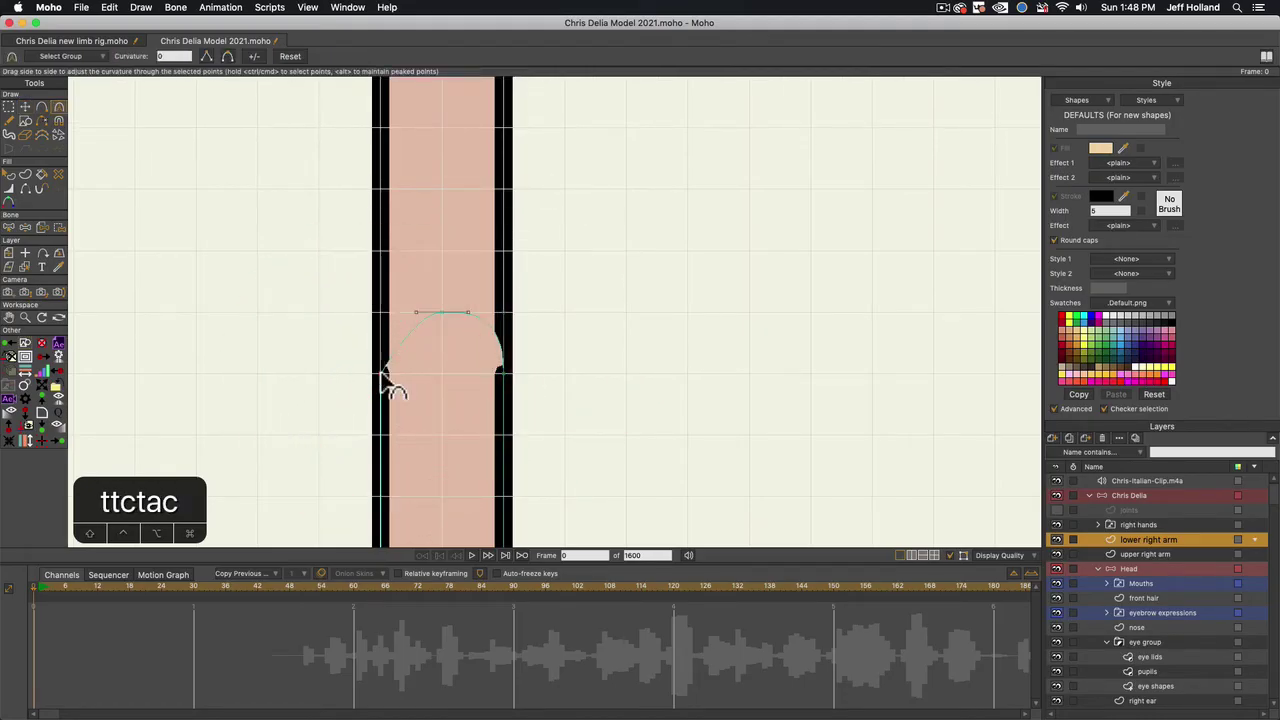
{"action": "mouse_move", "coordinate": [383, 370]}
{"action": "left_mouse_down"}
{"action": "mouse_move", "coordinate": [476, 370]}
{"action": "mouse_move", "coordinate": [294, 376]}
{"action": "left_mouse_up"}
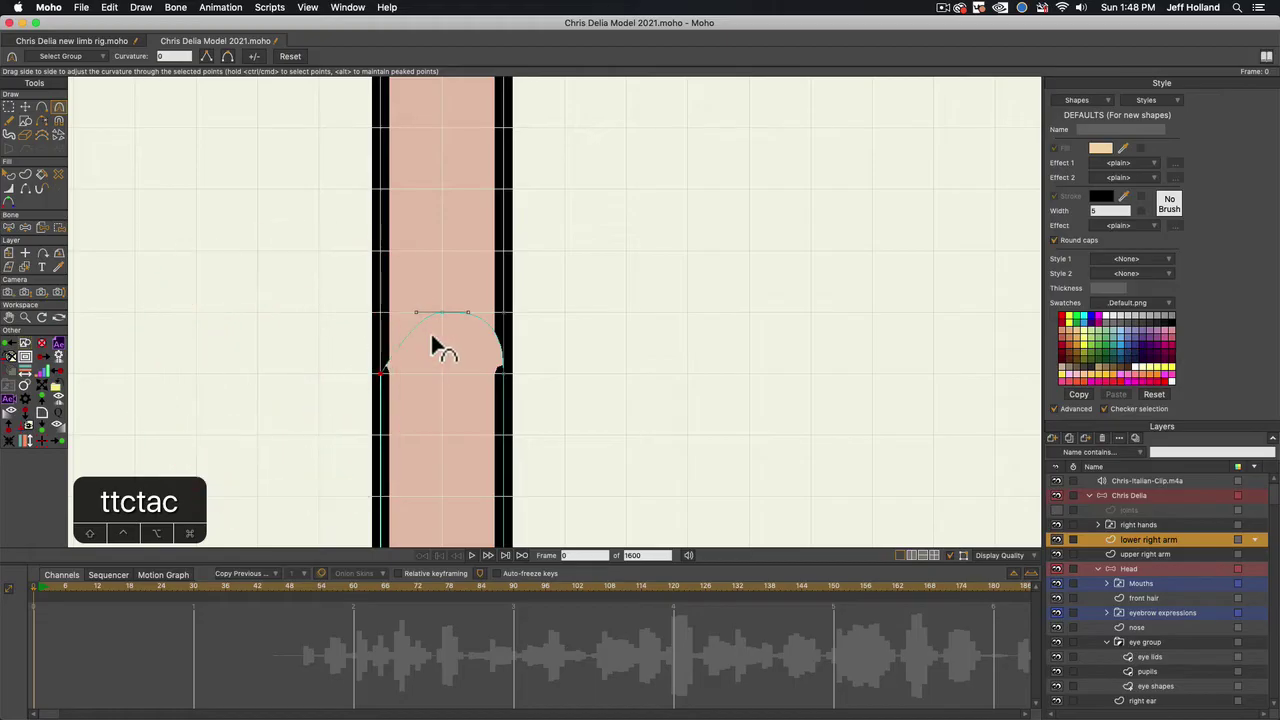
Peak the middle point of the forearm's upper end so that its curvature is 0
{"action": "key", "text": "t"}
{"action": "left_click", "coordinate": [500, 372]}
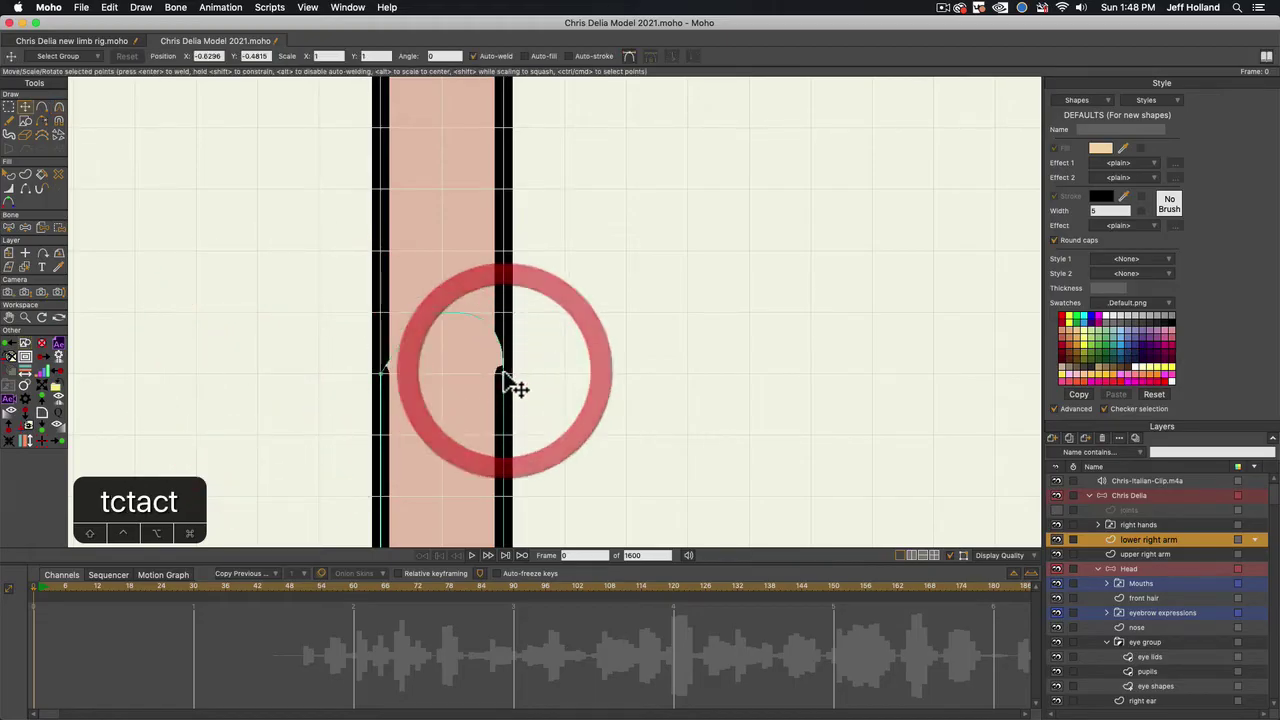
{"action": "key", "text": "t"}
{"action": "left_click", "coordinate": [441, 313]}
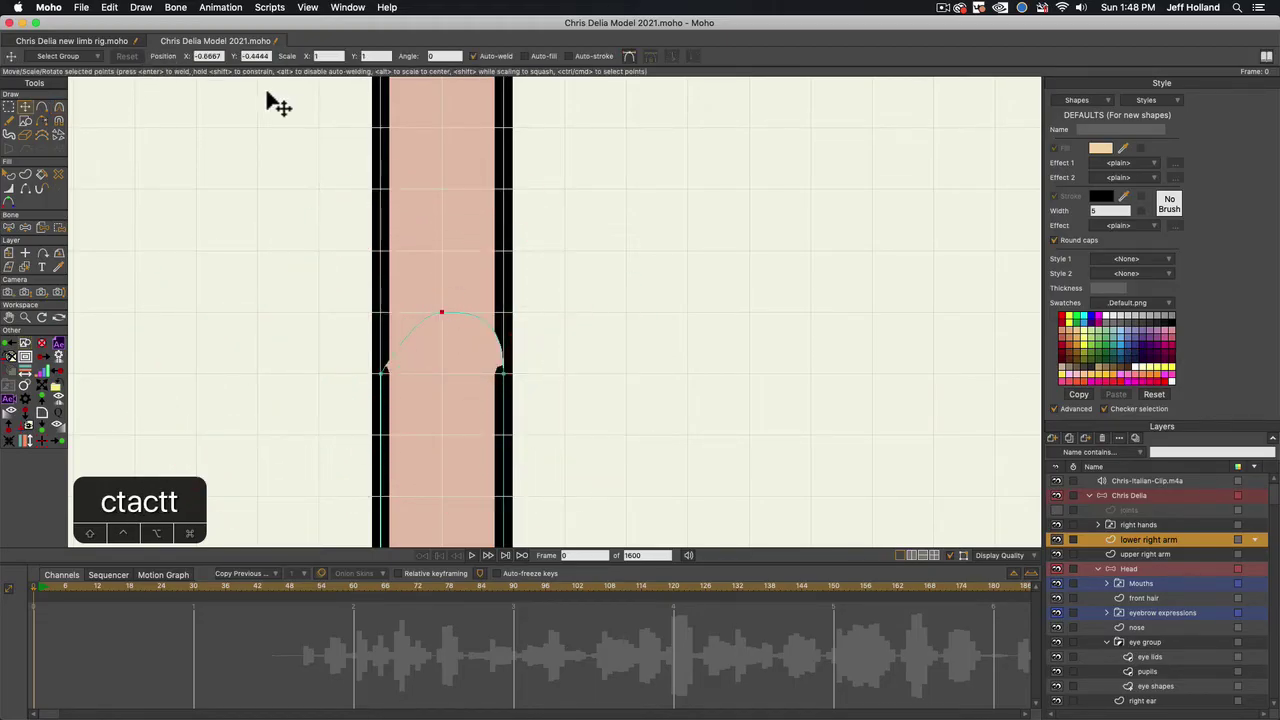
{"action": "key", "text": "c"}
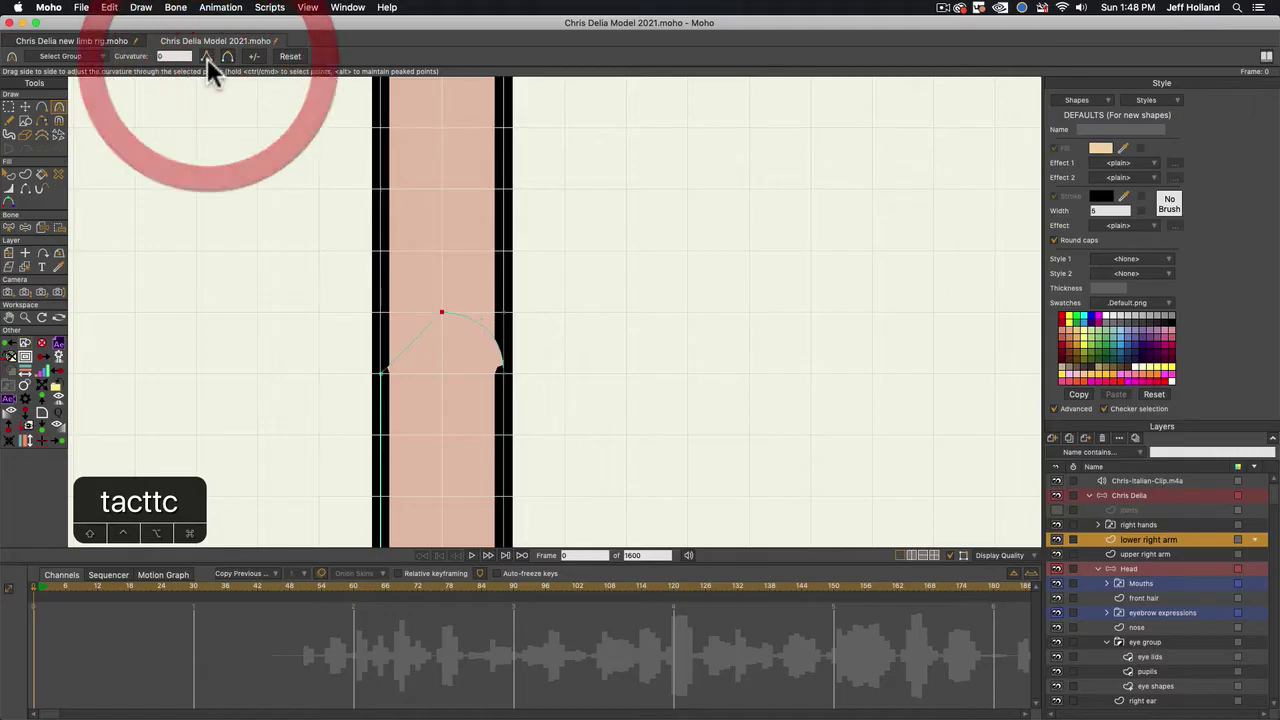
Pull the right corner point of the forearm's upper end outward to X -0.5926 and peak it, separating it from the overlapping duplicate
{"action": "left_click", "coordinate": [503, 372]}
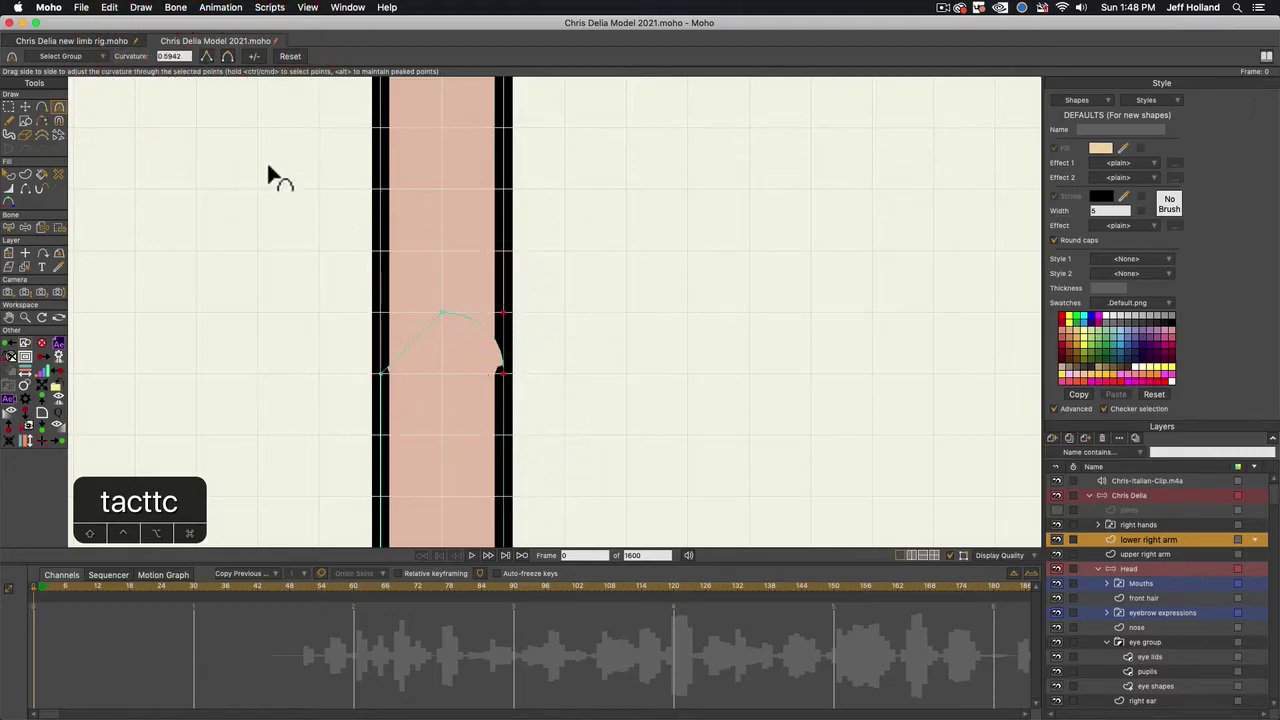
{"action": "key", "text": "t"}
{"action": "left_click", "coordinate": [509, 374]}
{"action": "left_click", "coordinate": [506, 374]}
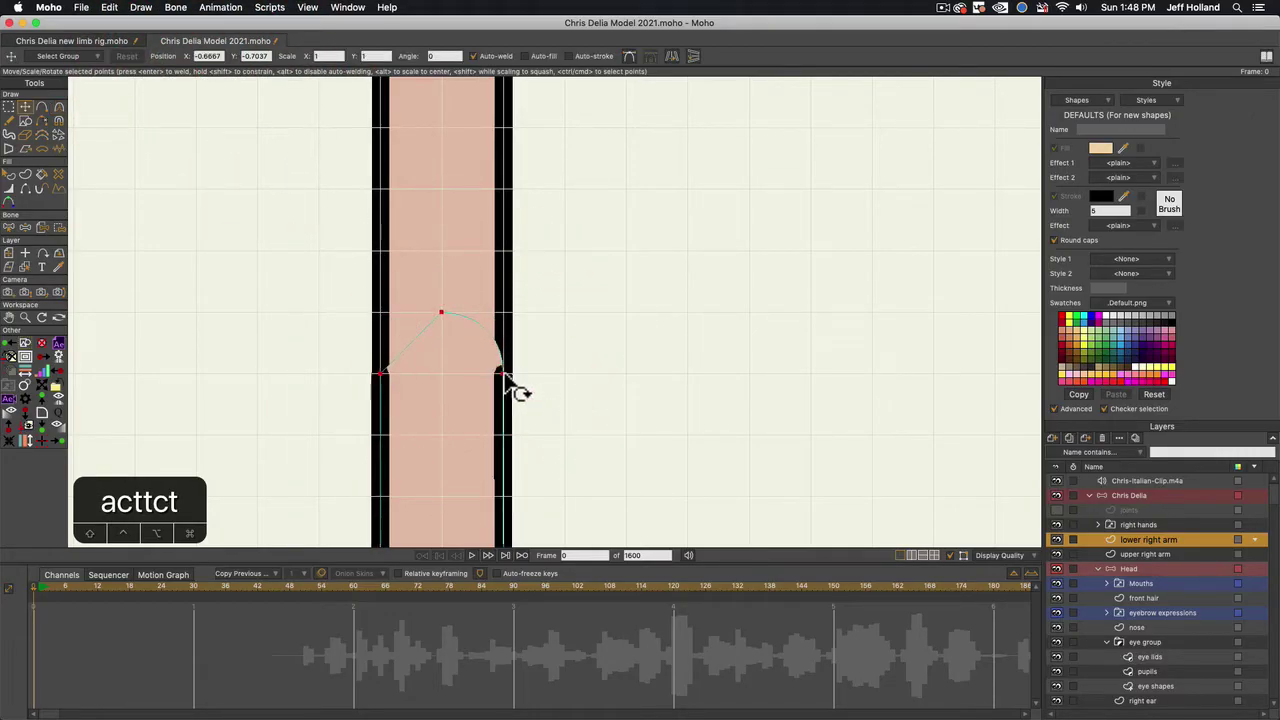
{"action": "key", "text": "t"}
{"action": "key", "text": "t"}
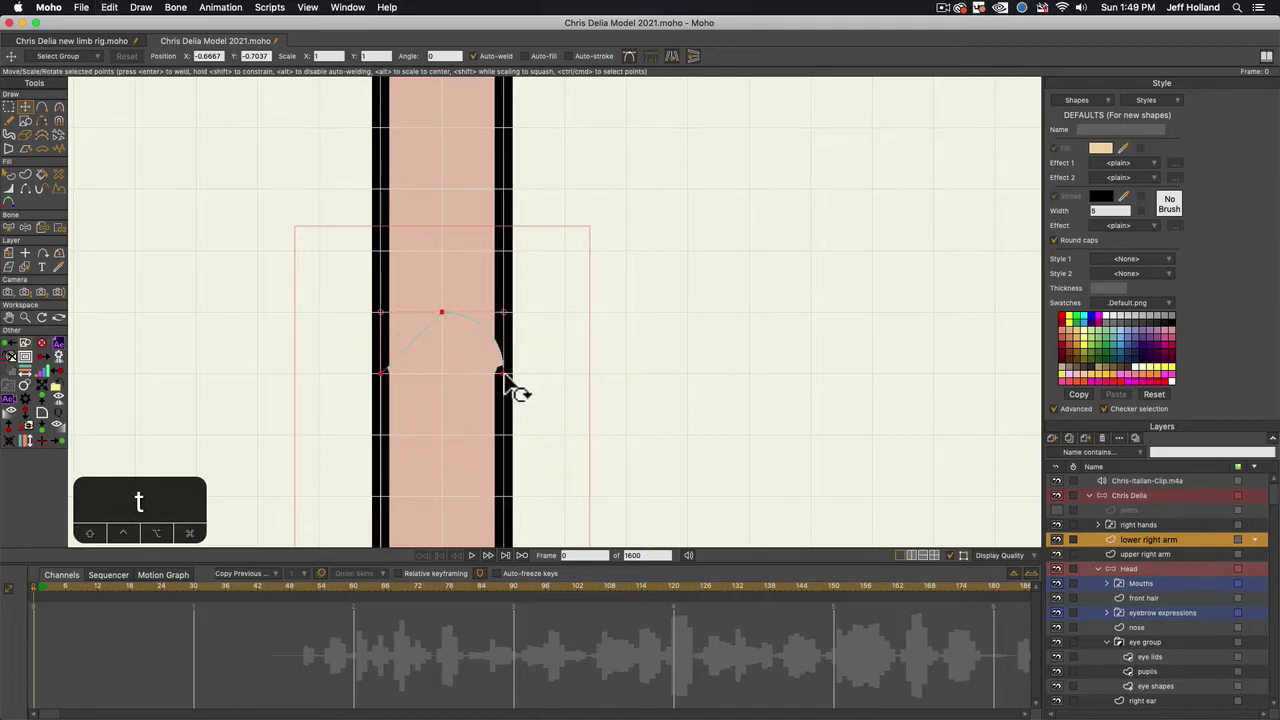
{"action": "key", "text": "t"}
{"action": "left_click", "coordinate": [500, 371]}
{"action": "key", "text": "t"}
{"action": "left_click", "coordinate": [475, 378]}
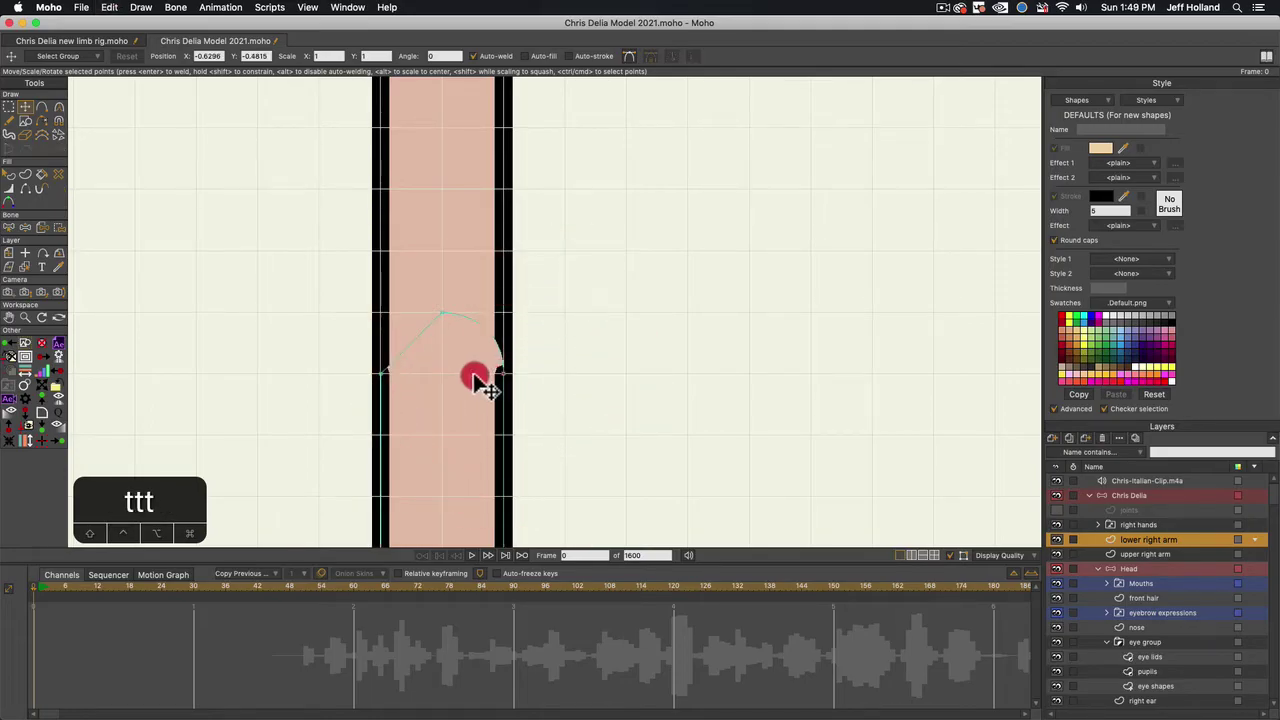
{"action": "left_click_drag", "start_coordinate": [476, 379], "coordinate": [570, 381]}
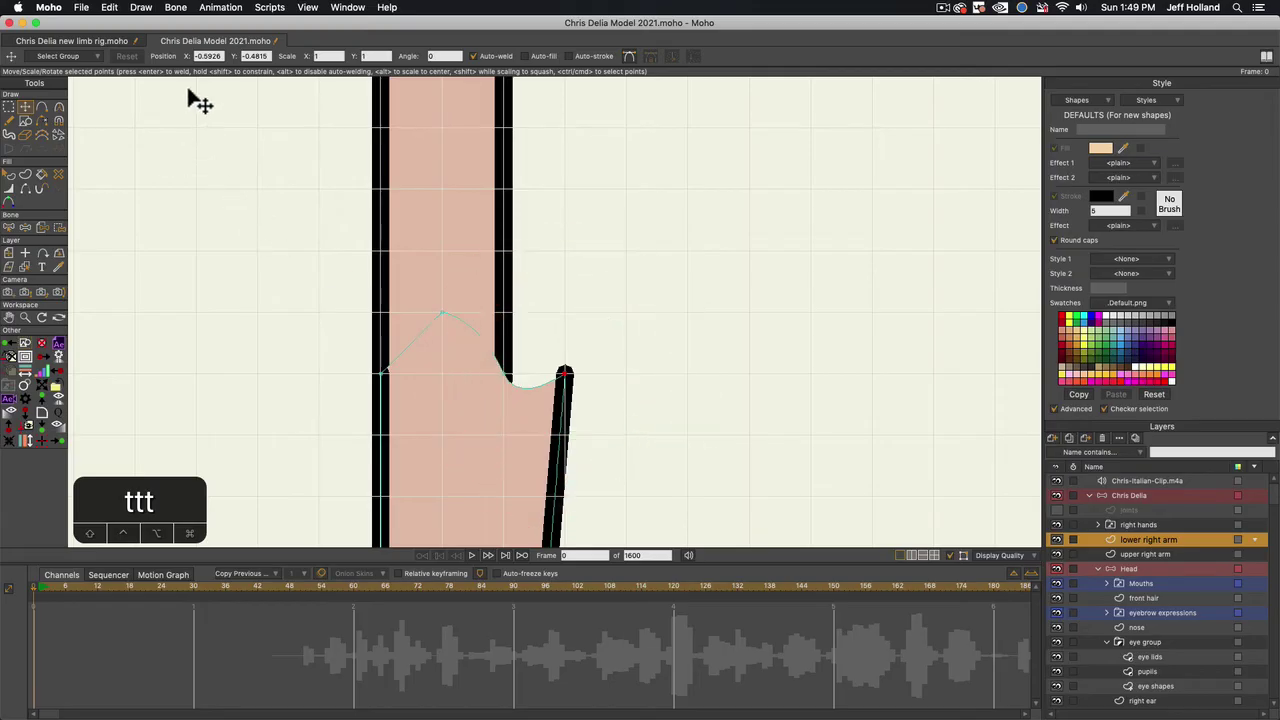
{"action": "key", "text": "c"}
{"action": "left_click", "coordinate": [204, 56]}
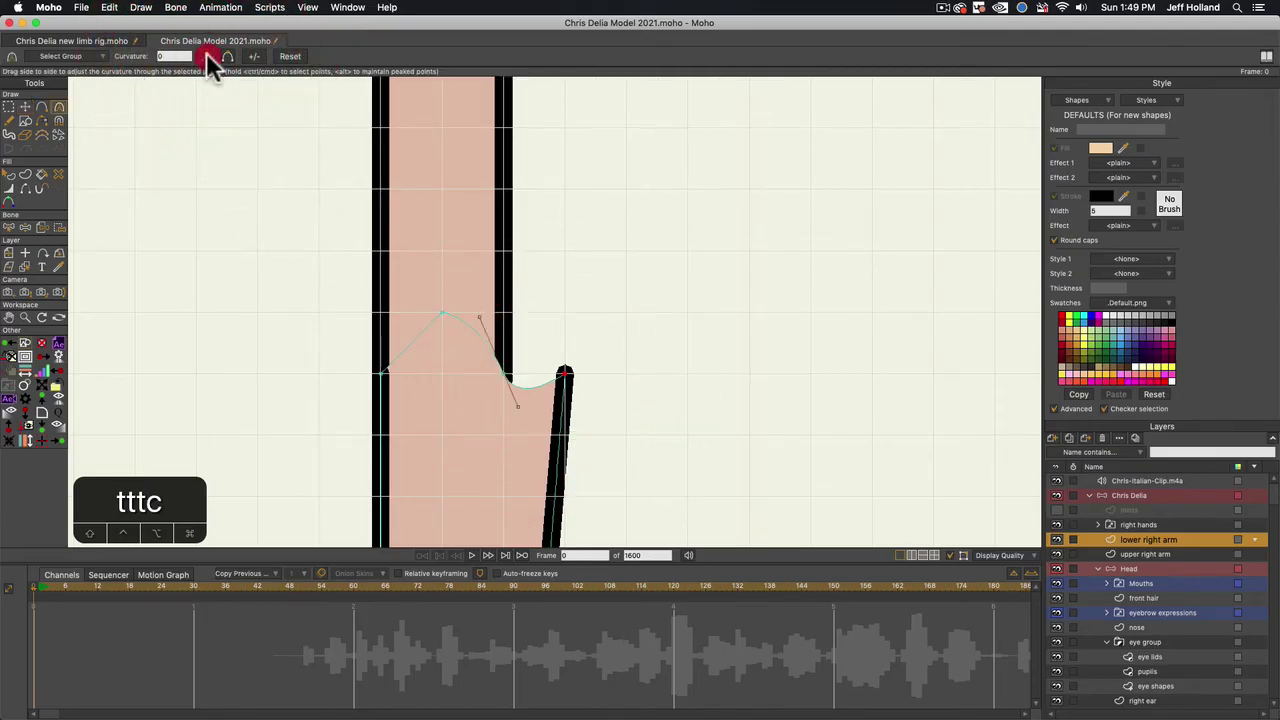
Delete the duplicate point at the forearm's upper right corner and return the pulled-out corner point to X -0.6296, Y -0.4815
{"action": "key", "text": "t"}
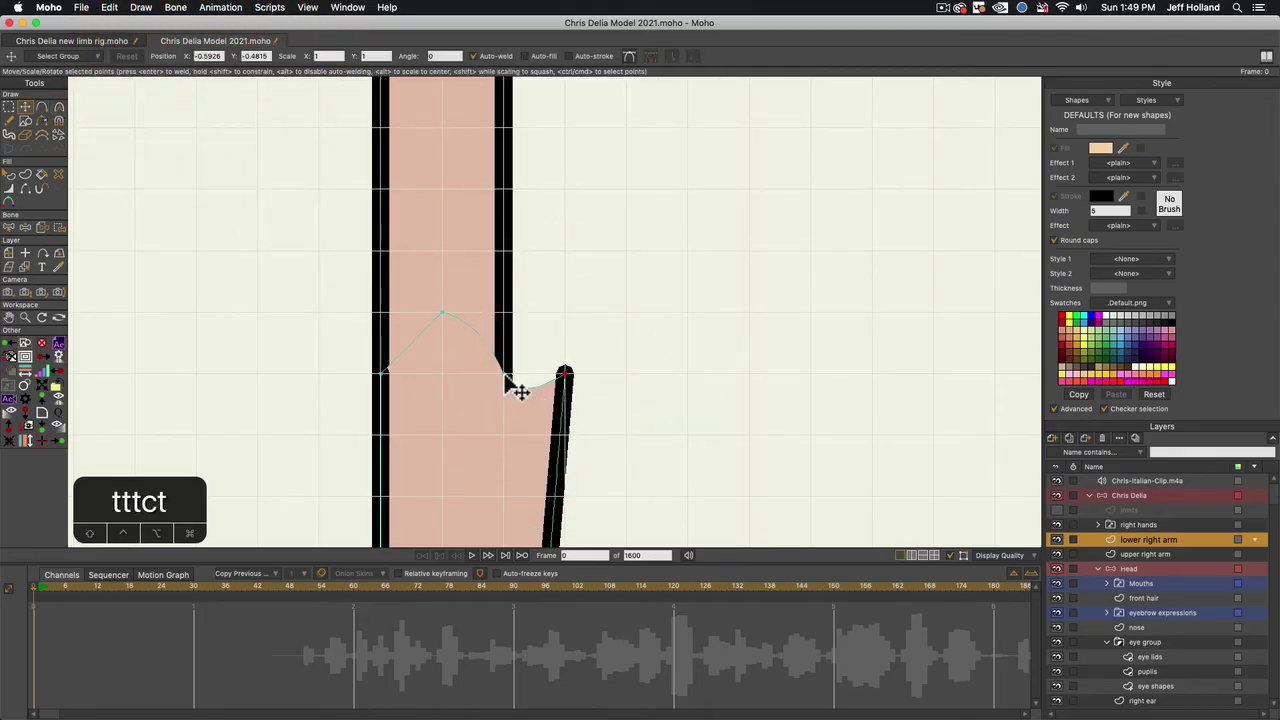
{"action": "left_click_drag", "start_coordinate": [514, 386], "coordinate": [500, 375]}
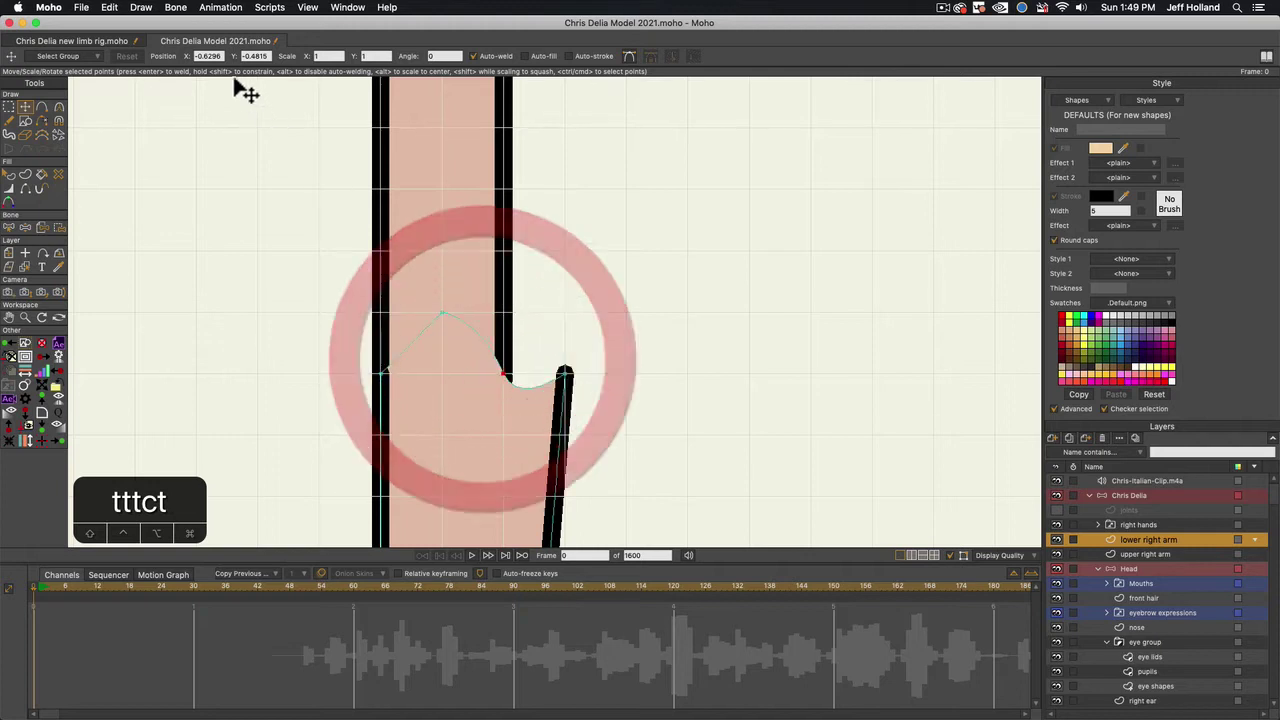
{"action": "key", "text": "BackSpace"}
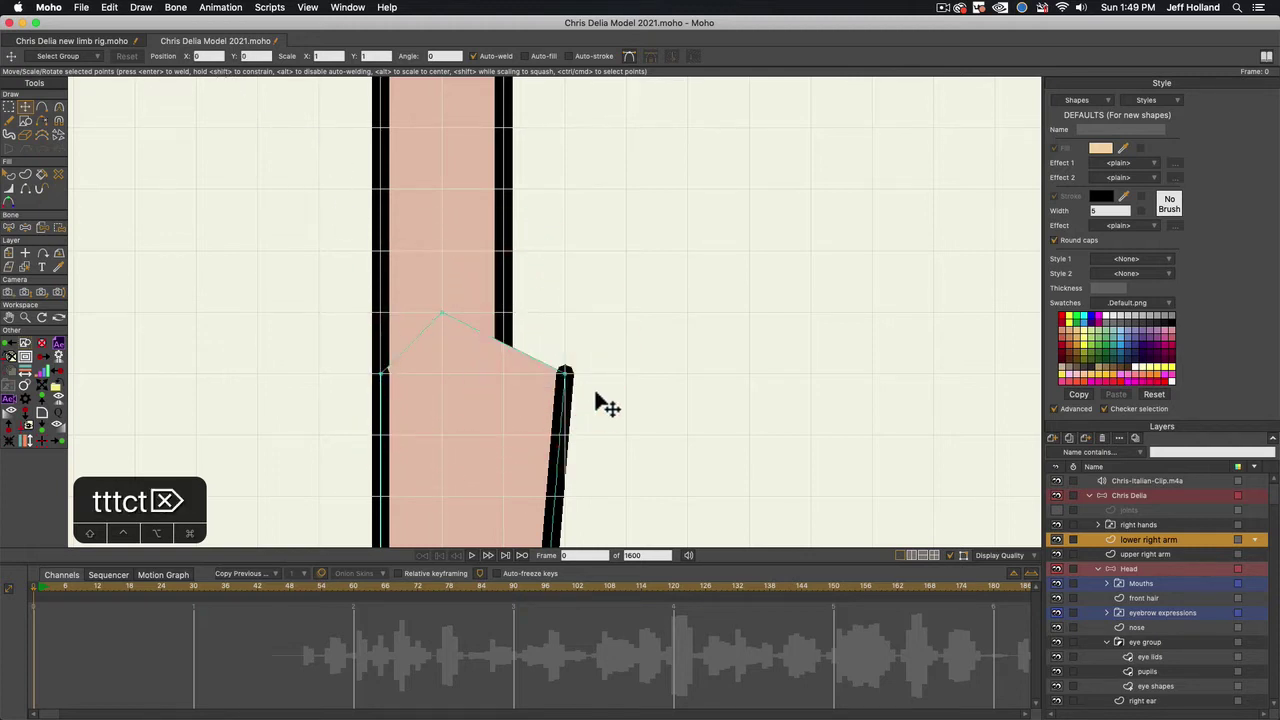
{"action": "key", "text": "r"}
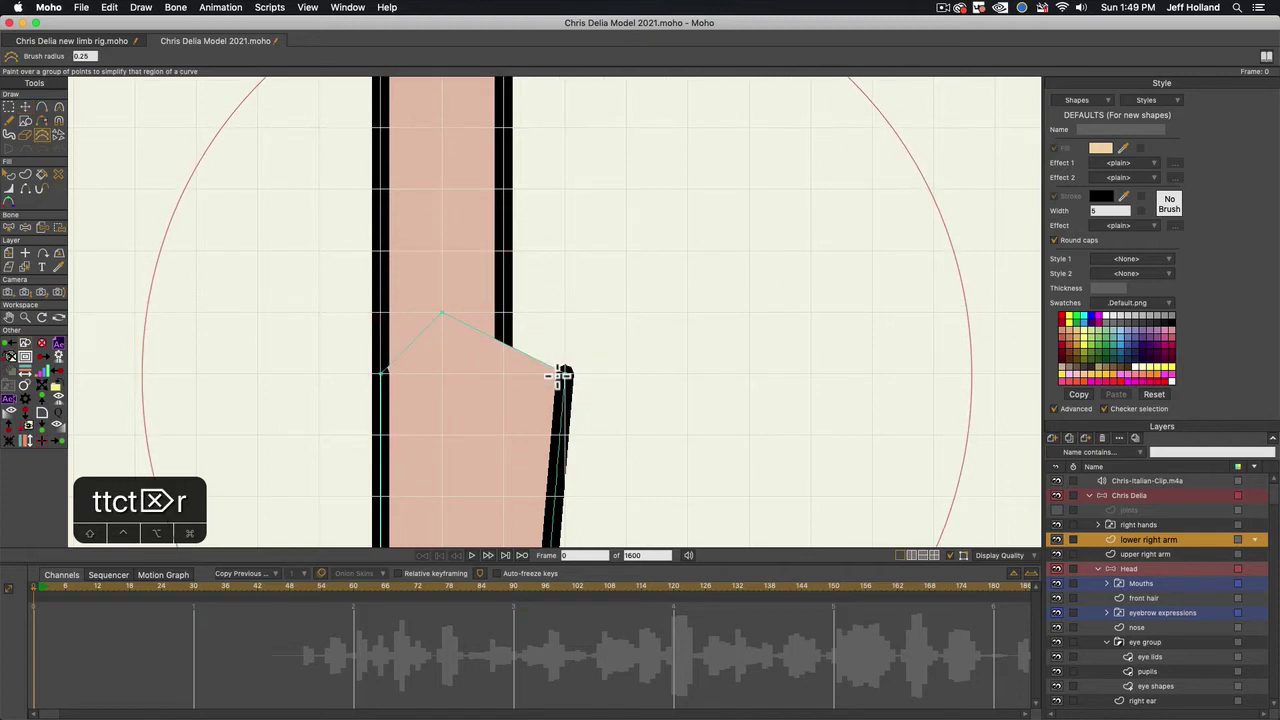
{"action": "key", "text": "t"}
{"action": "left_click_drag", "start_coordinate": [563, 370], "coordinate": [500, 372]}
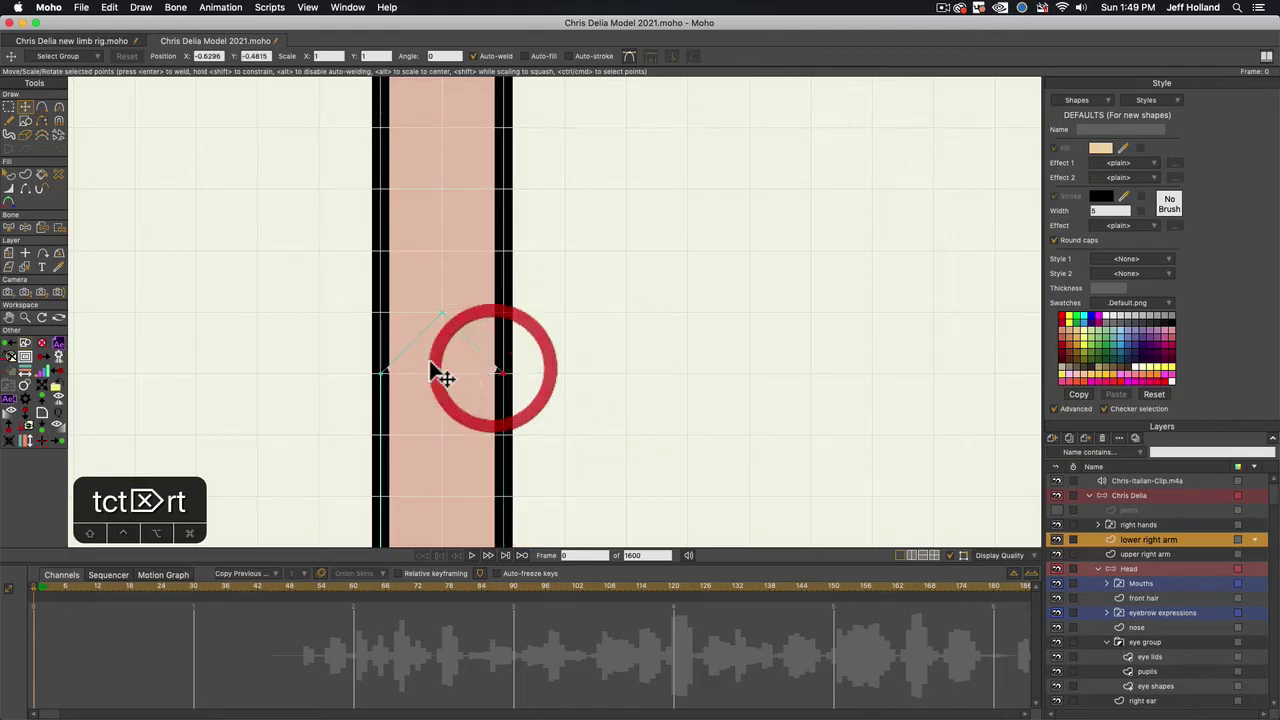
Smooth the middle point of the forearm's upper end into a semicircle with a curvature of 0.30
{"action": "key", "text": "c"}
{"action": "left_click_drag", "start_coordinate": [443, 314], "coordinate": [414, 343]}
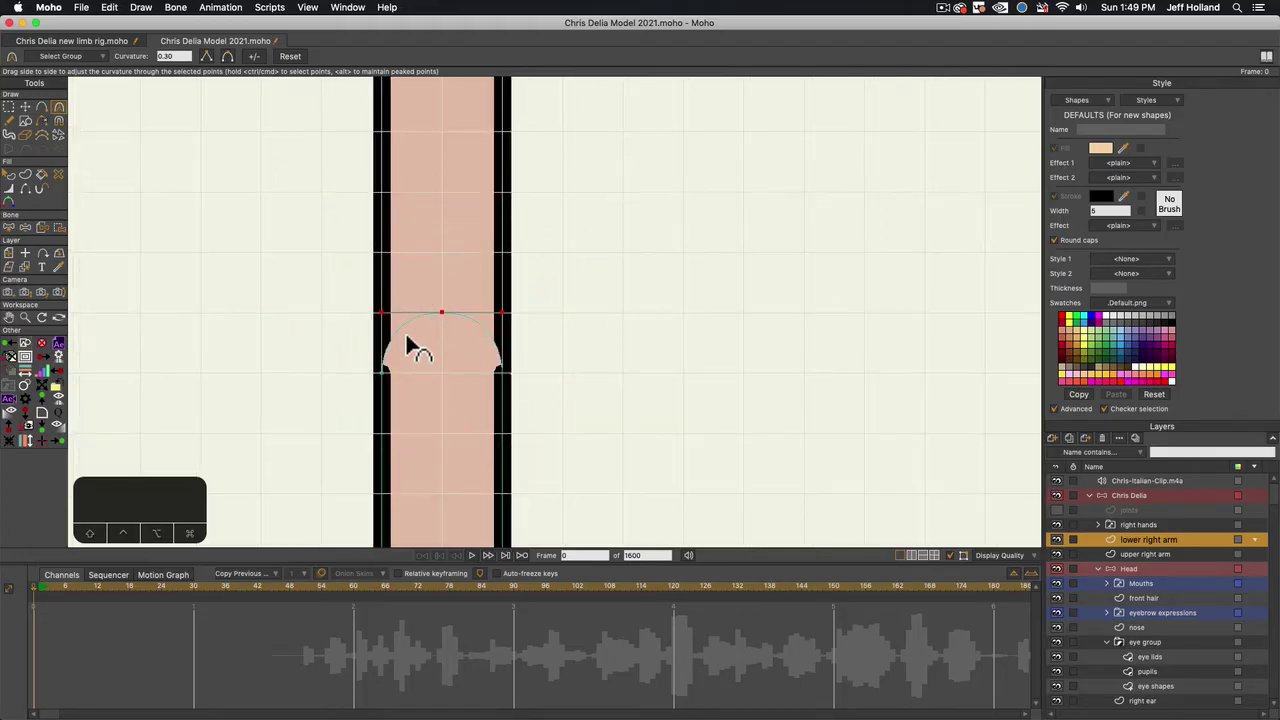
{"action": "scroll", "coordinate": [415, 355], "scroll_direction": "down", "scroll_amount": 8}
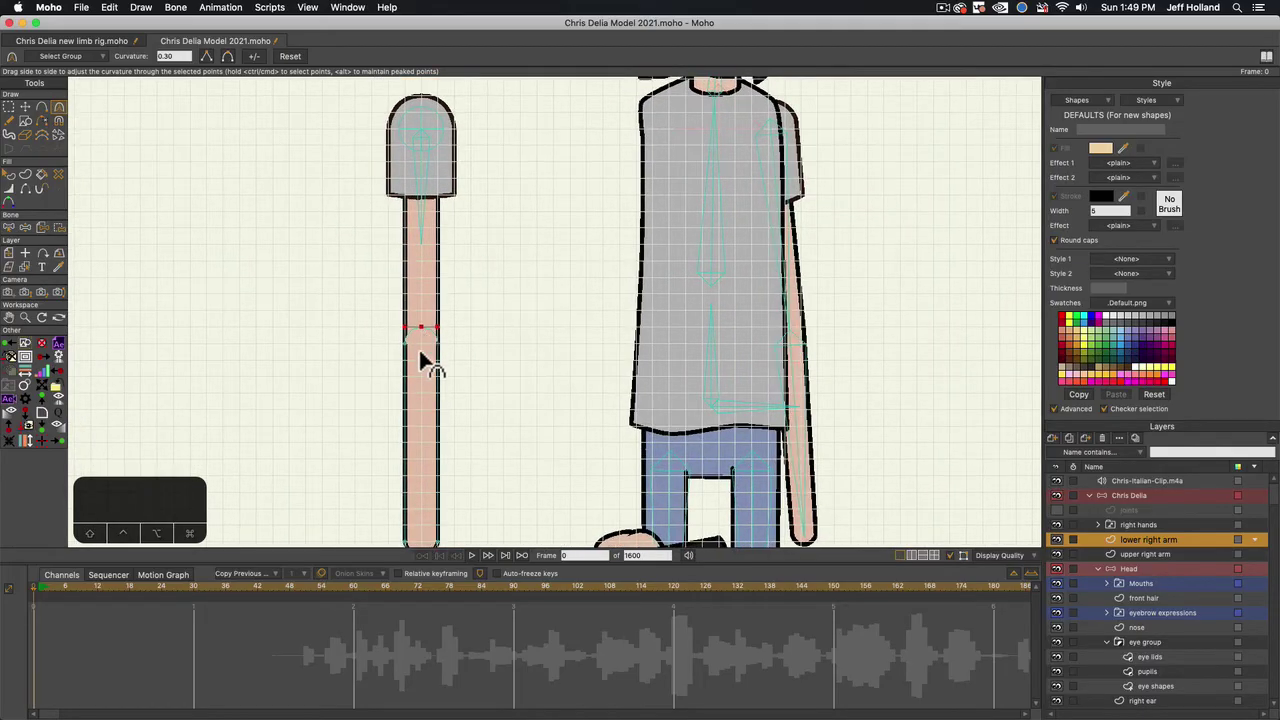
{"action": "scroll", "coordinate": [419, 347], "scroll_direction": "up", "scroll_amount": 6}
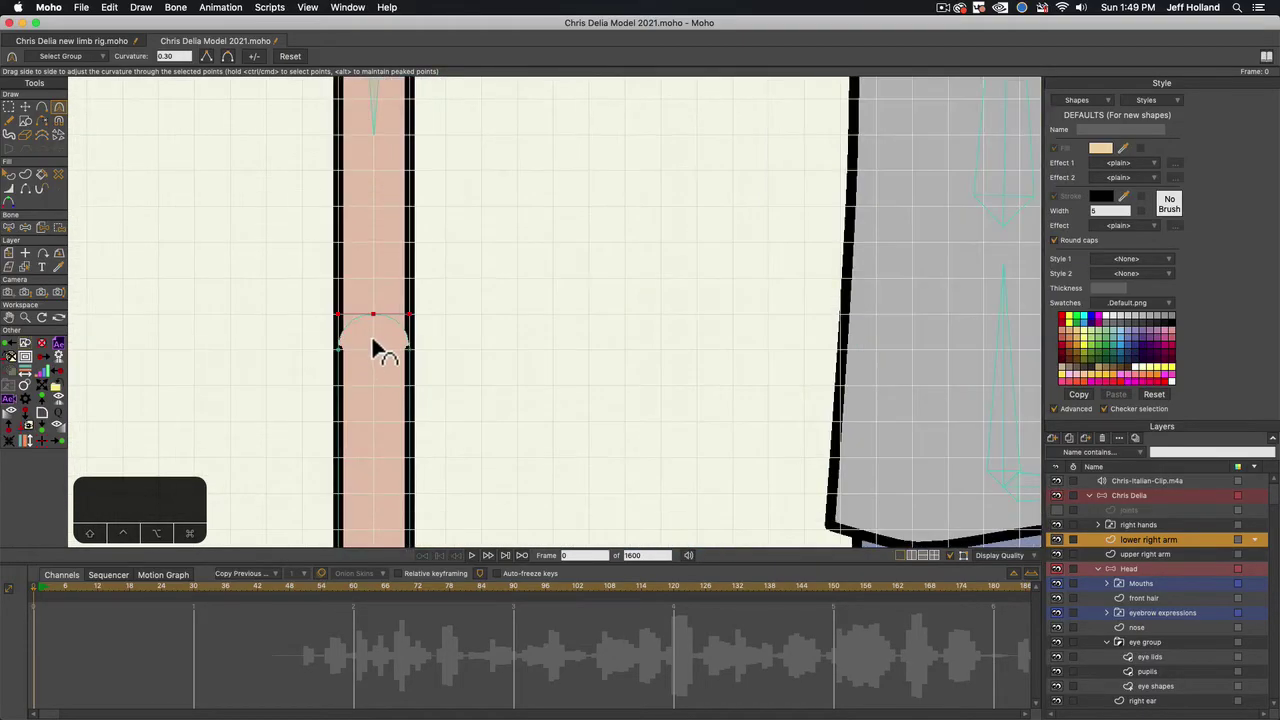
Move the forearm aside to X -0.8519 to check the arm's rounded elbow ends, and return it to X -0.6667
{"action": "left_click", "coordinate": [1126, 552]}
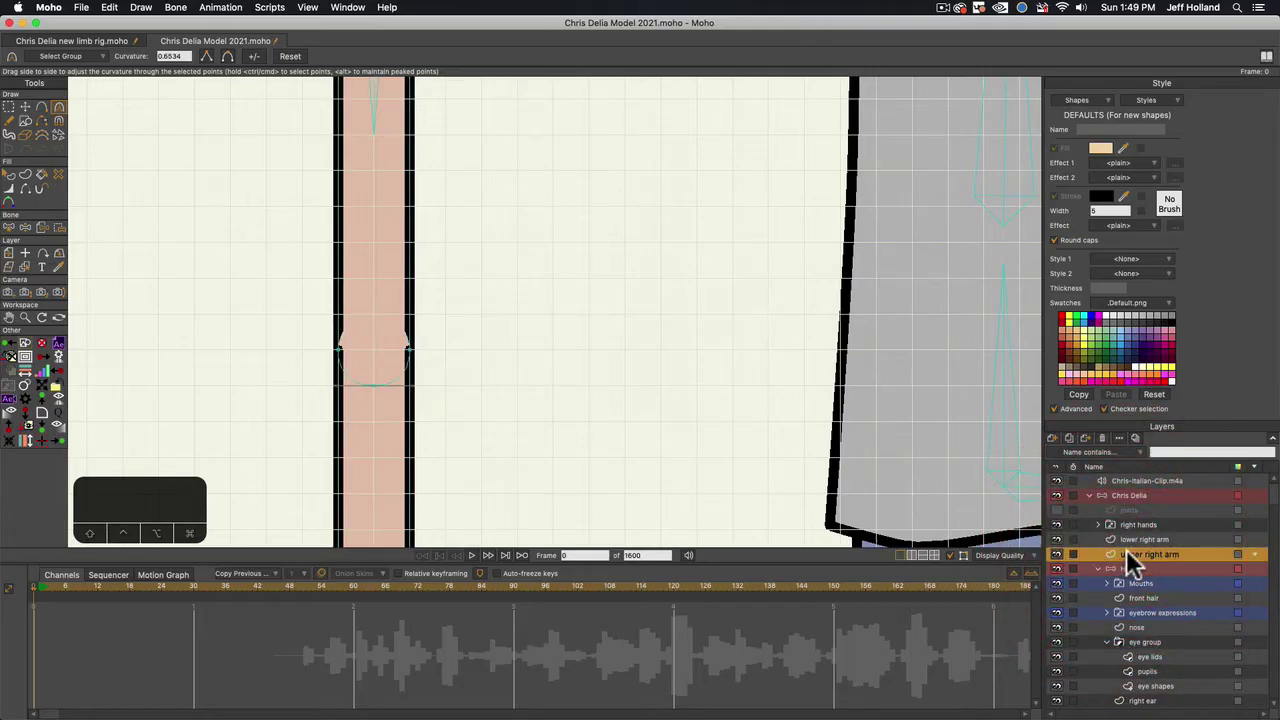
{"action": "left_click", "coordinate": [1122, 537]}
{"action": "scroll", "coordinate": [501, 359], "scroll_direction": "down", "scroll_amount": 8}
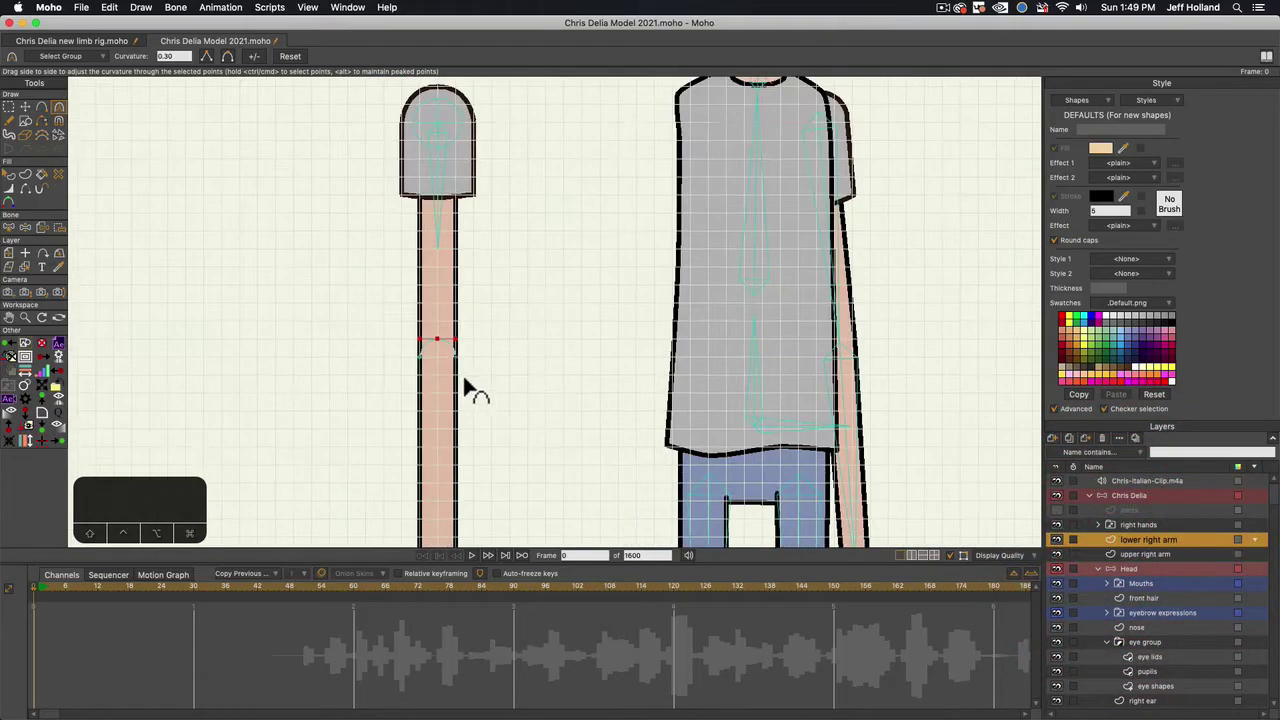
{"action": "key", "text": "space"}
{"action": "left_click_drag", "start_coordinate": [500, 450], "coordinate": [365, 354]}
{"action": "scroll", "coordinate": [518, 368], "scroll_direction": "up", "scroll_amount": 2}
{"action": "key", "text": "t"}
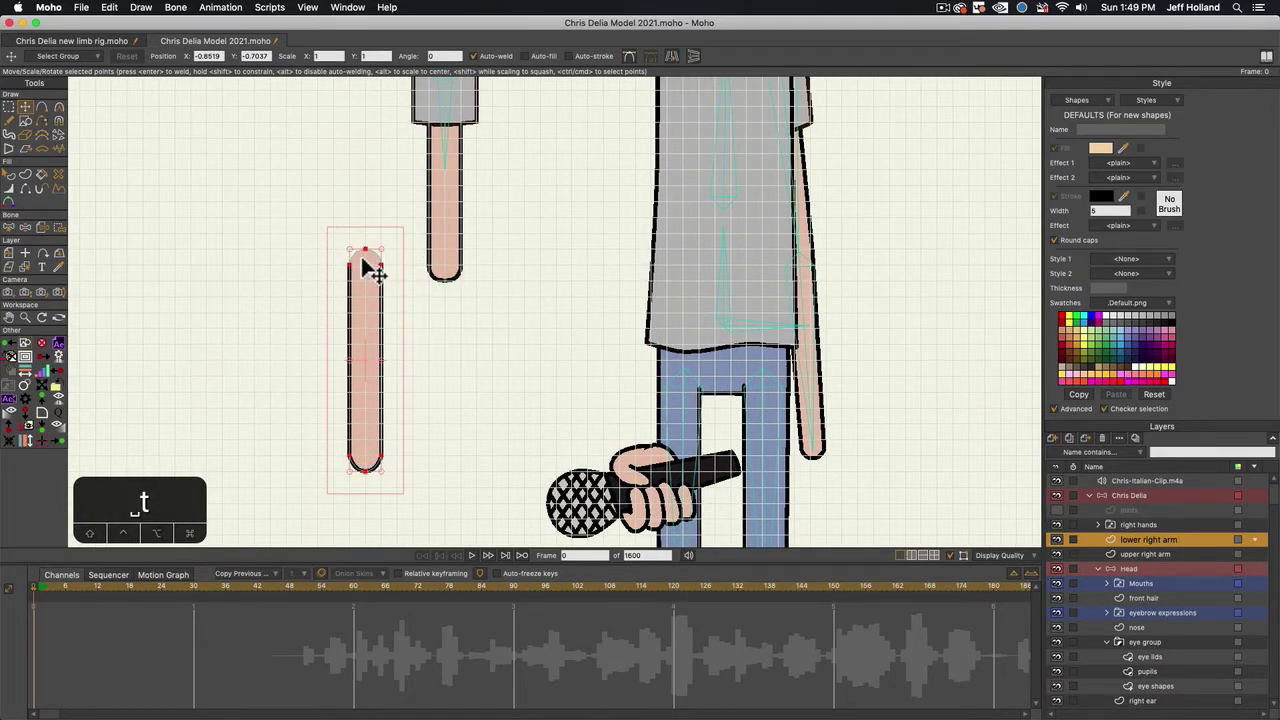
{"action": "left_click_drag", "start_coordinate": [367, 289], "coordinate": [448, 294]}
{"action": "left_click", "coordinate": [456, 212]}
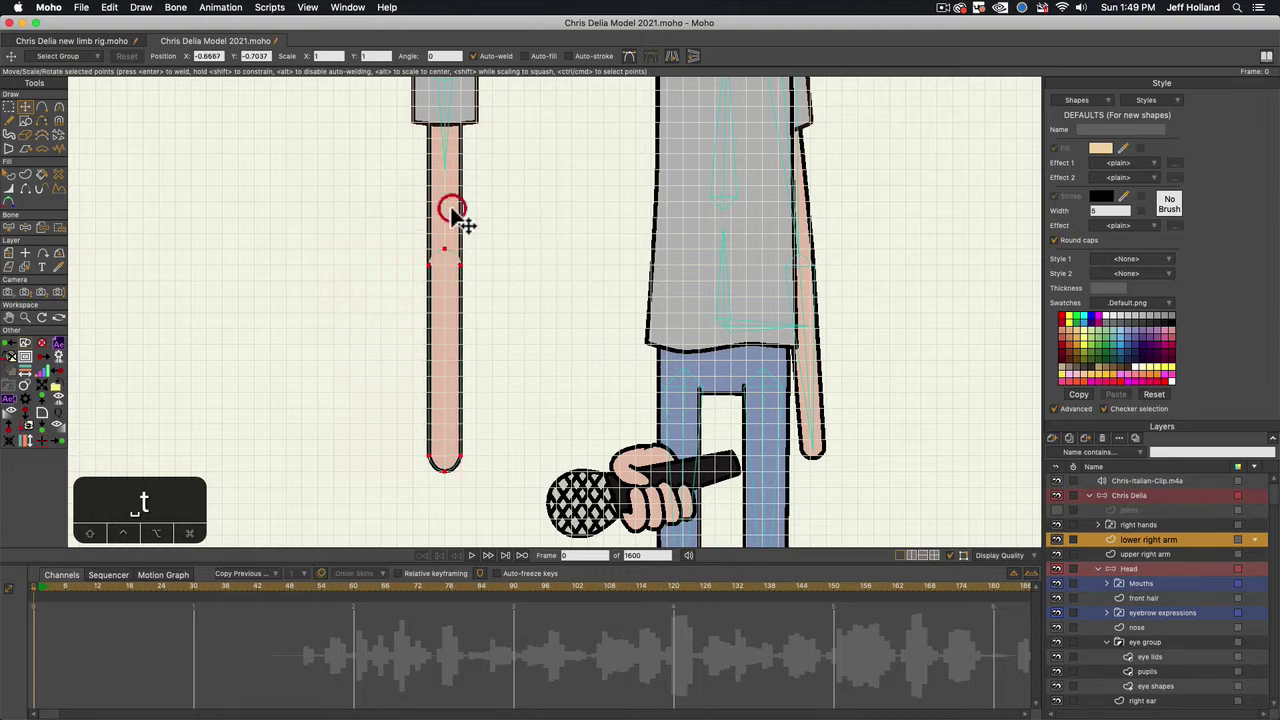
{"action": "left_click", "coordinate": [1145, 556]}
{"action": "mouse_move", "coordinate": [449, 237]}
{"action": "left_mouse_down"}
{"action": "mouse_move", "coordinate": [395, 258]}
{"action": "mouse_move", "coordinate": [446, 245]}
{"action": "left_mouse_up"}
{"action": "scroll", "coordinate": [455, 288], "scroll_direction": "up", "scroll_amount": 3}
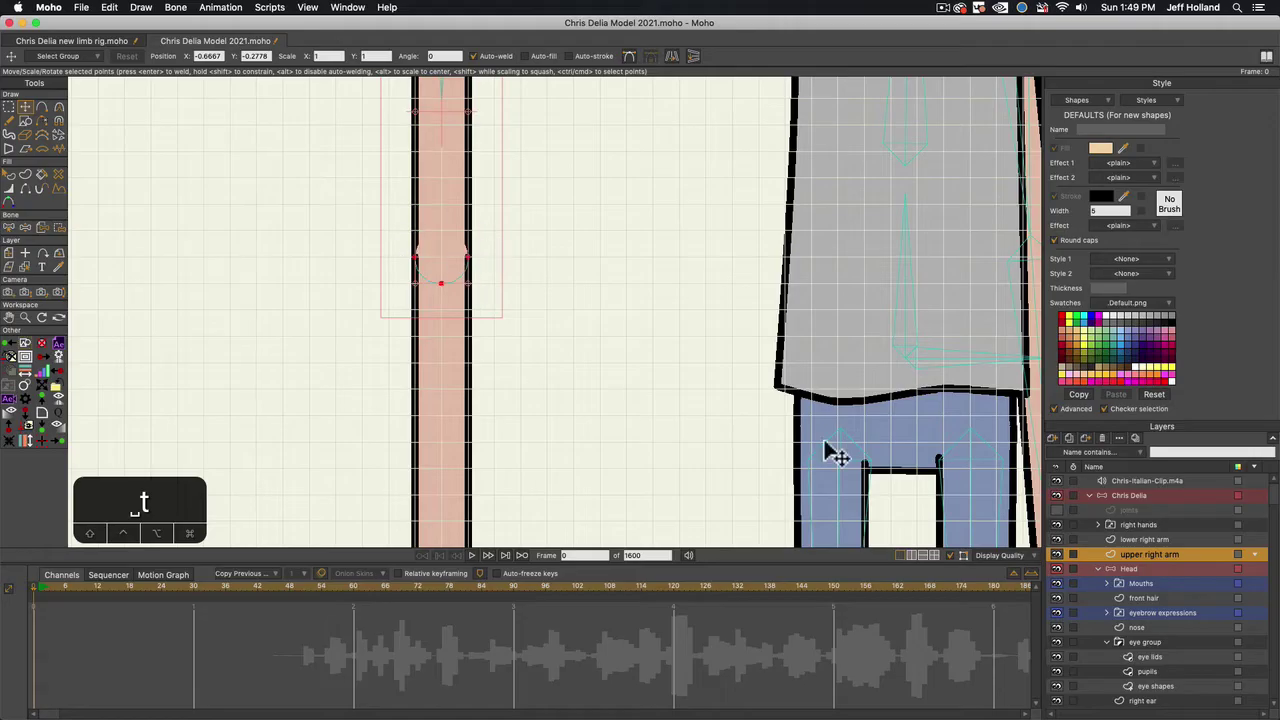
On the Chris Delia bone layer, add an unparented pin bone at the elbow and a bone reaching from it up the upper arm
{"action": "left_click", "coordinate": [1122, 496]}
{"action": "scroll", "coordinate": [542, 382], "scroll_direction": "down", "scroll_amount": 3}
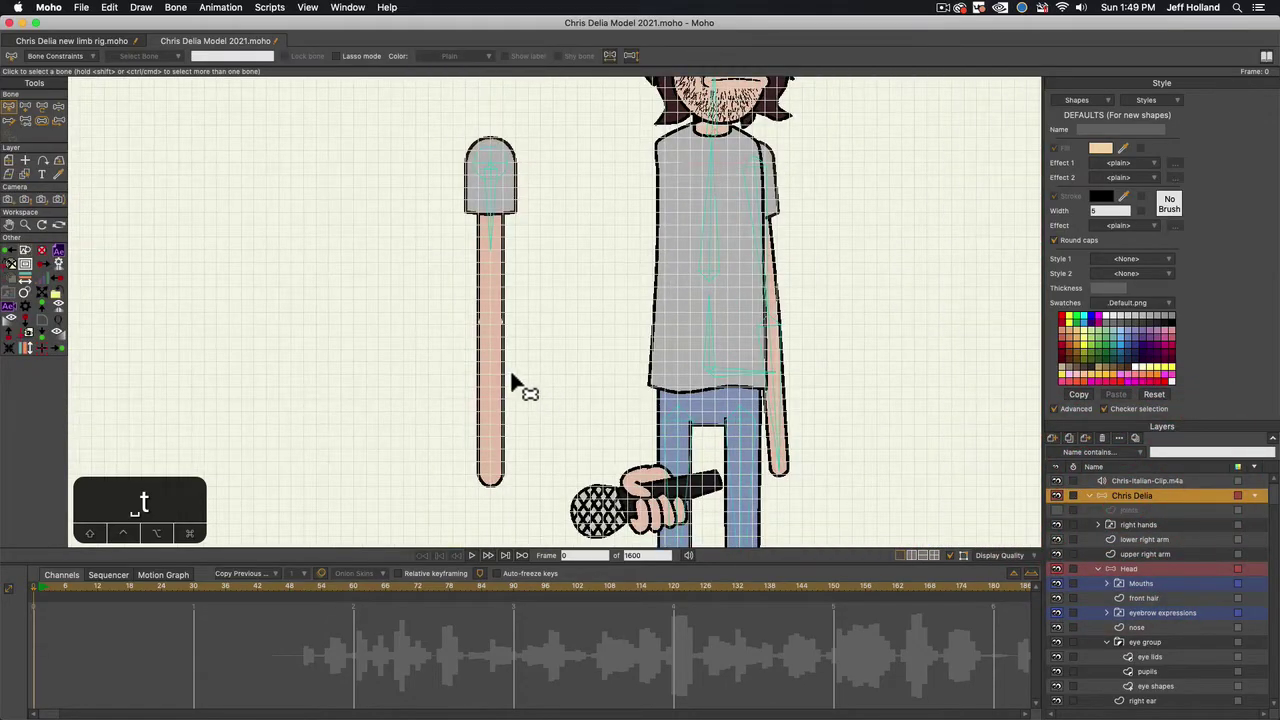
{"action": "key", "text": "b"}
{"action": "left_click", "coordinate": [391, 316]}
{"action": "key", "text": "a"}
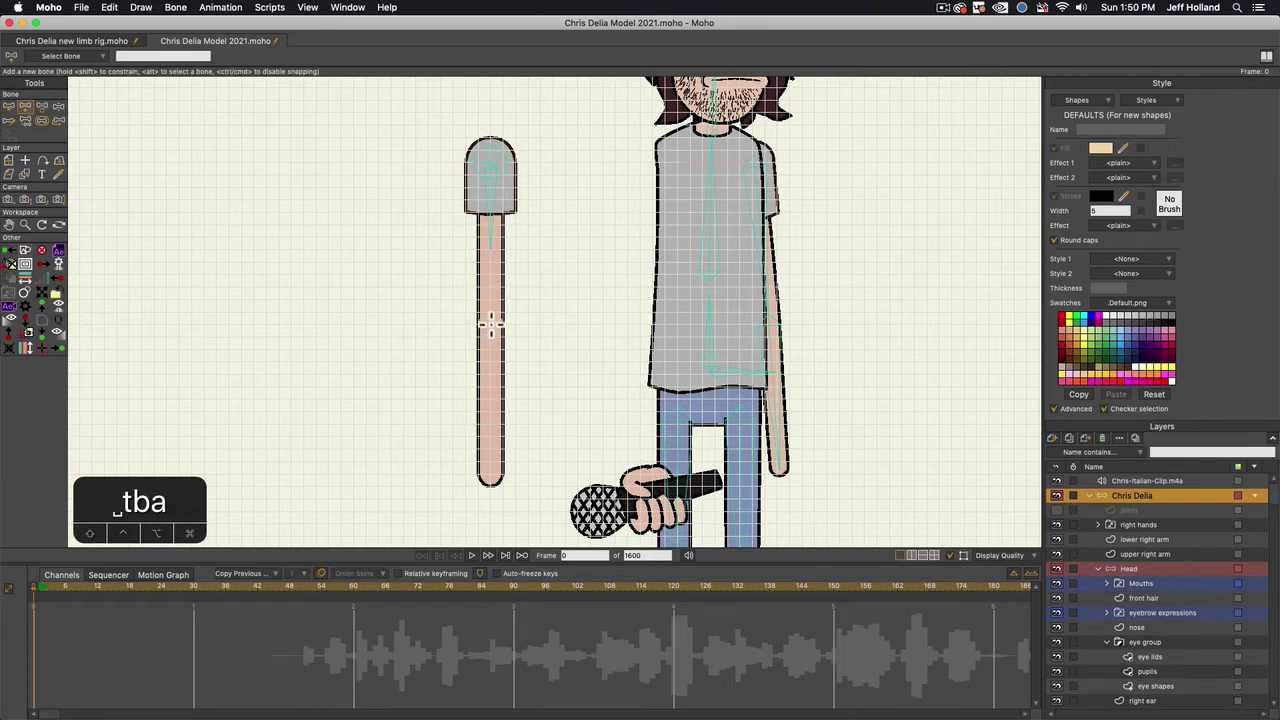
{"action": "left_click", "coordinate": [490, 322]}
{"action": "left_click_drag", "start_coordinate": [490, 322], "coordinate": [492, 264]}
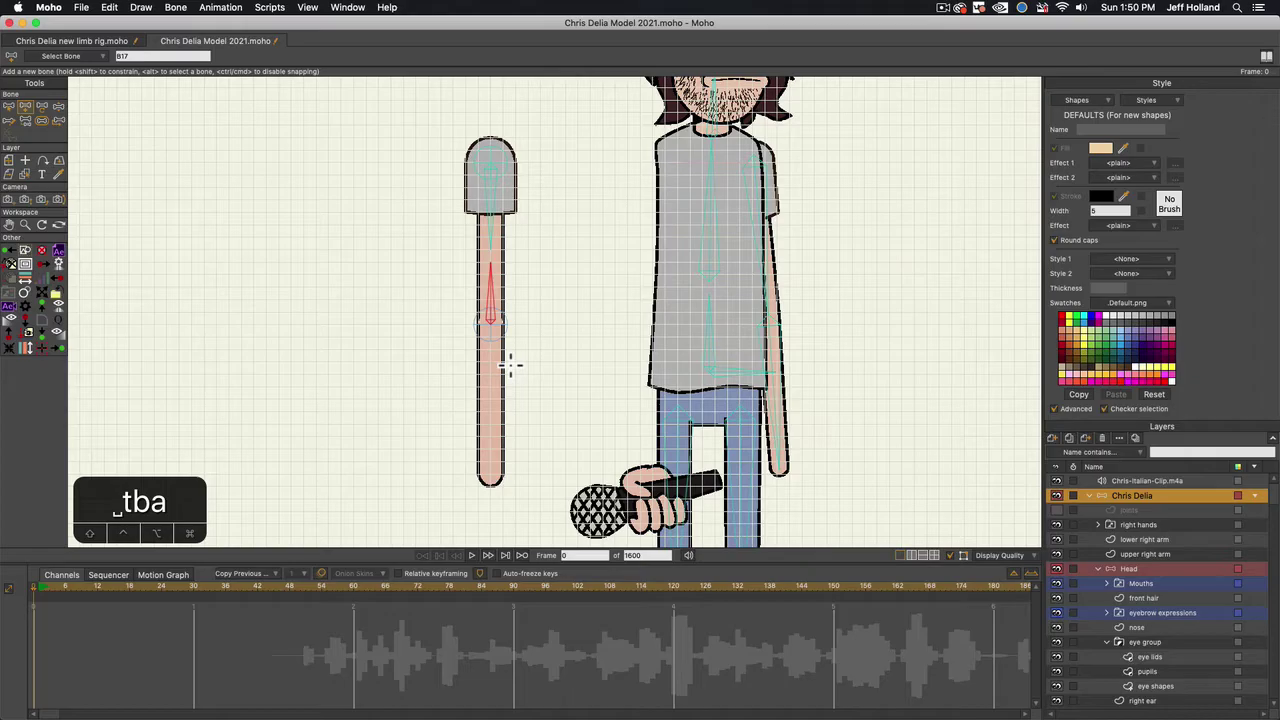
Add a bone from the elbow pin bone down into the forearm
{"action": "key", "text": "b"}
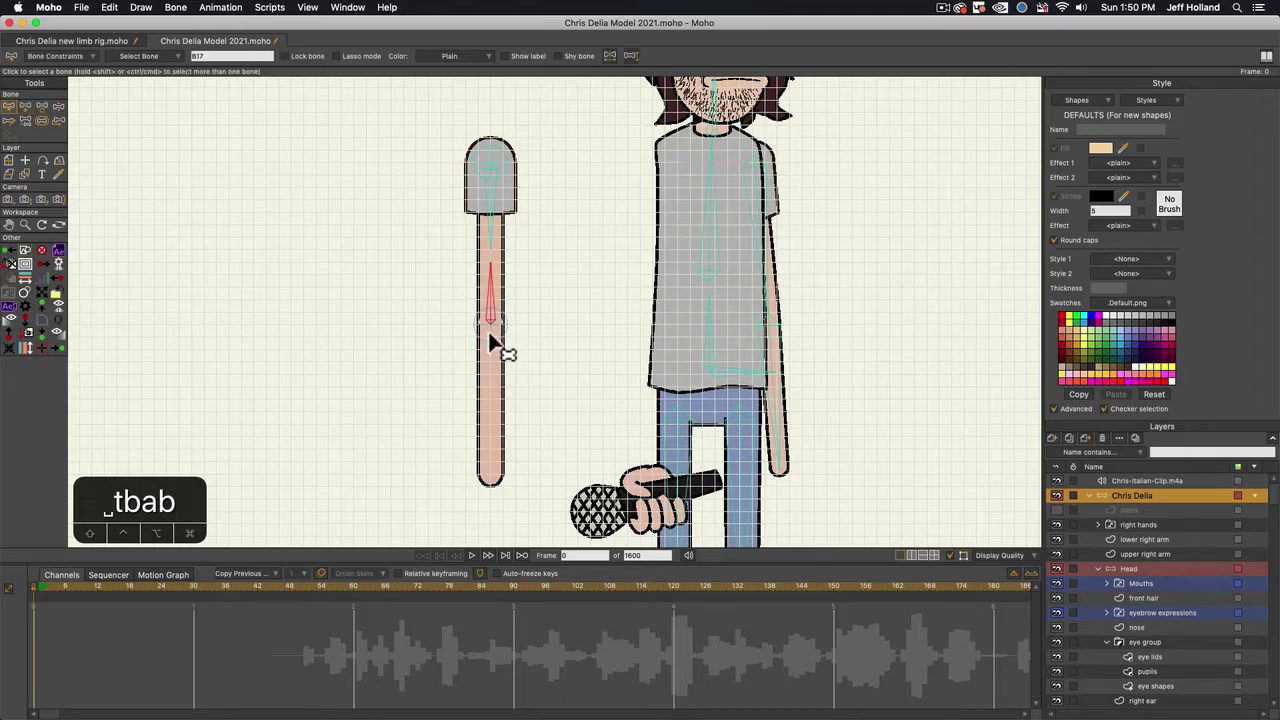
{"action": "left_click", "coordinate": [490, 335]}
{"action": "key", "text": "a"}
{"action": "left_click_drag", "start_coordinate": [490, 325], "coordinate": [490, 385]}
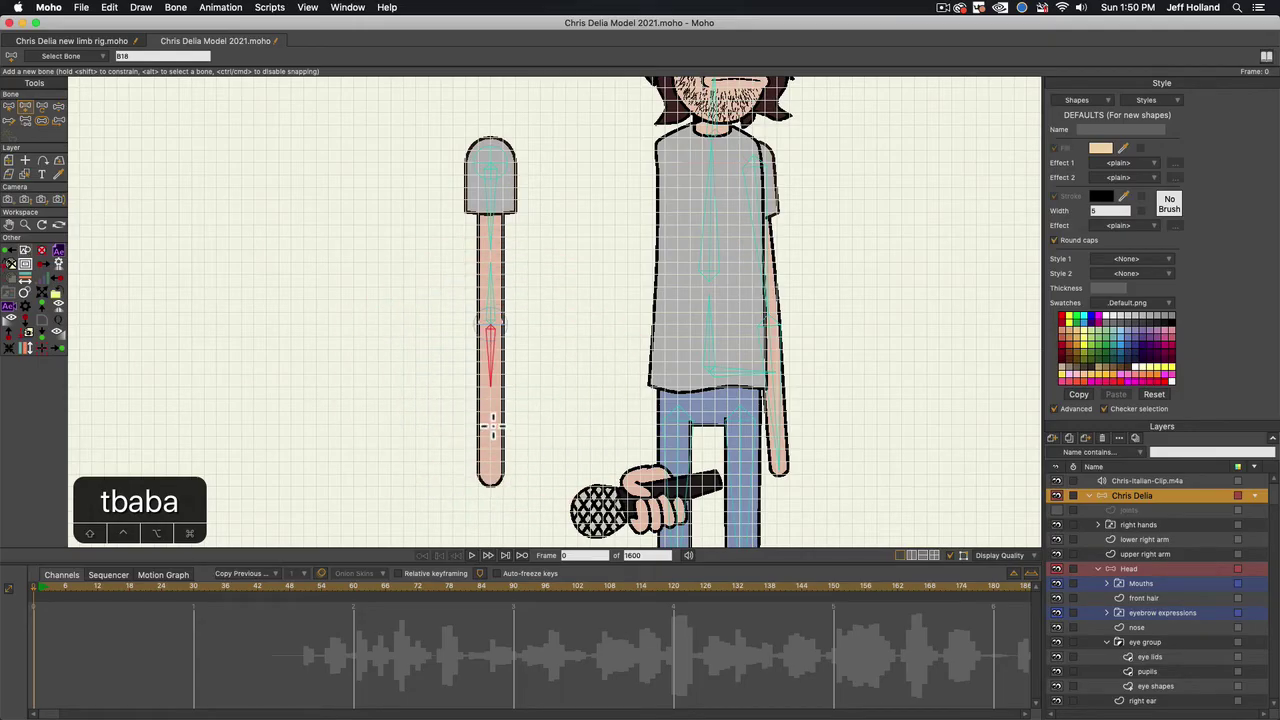
Add an unparented pin bone at the wrist and a bone from it up into the forearm
{"action": "key", "text": "b"}
{"action": "left_click", "coordinate": [522, 412]}
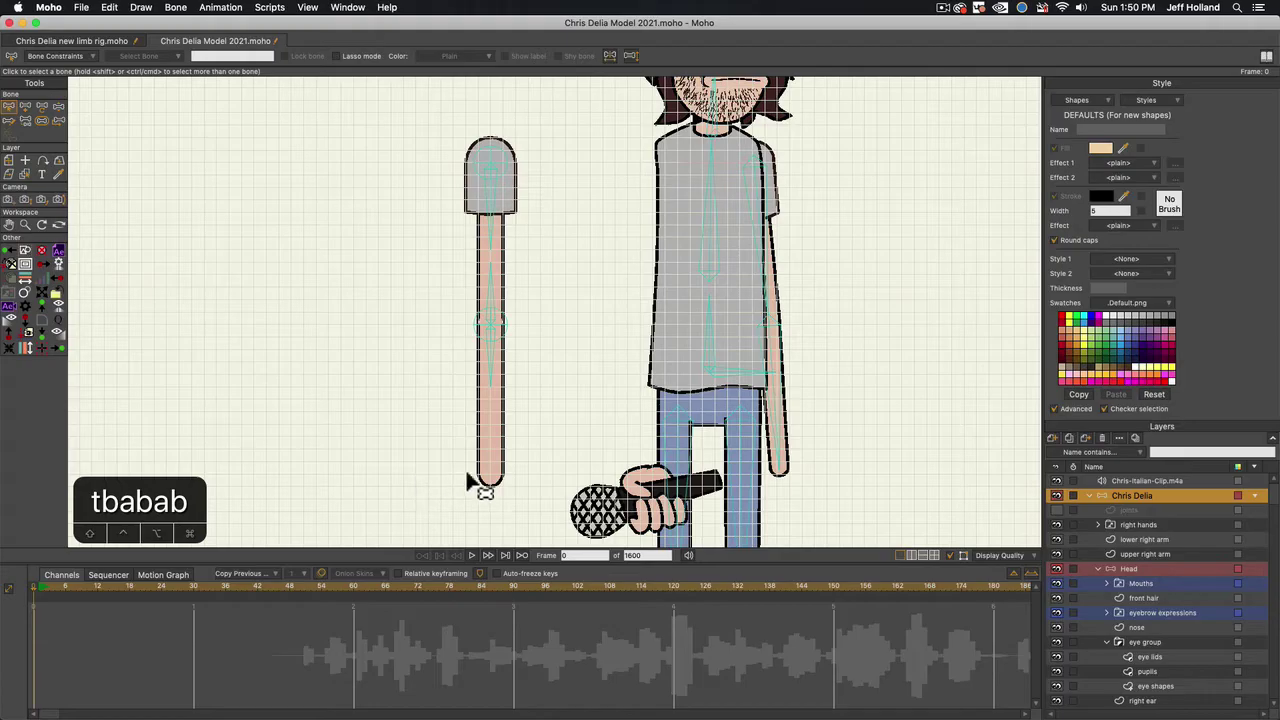
{"action": "key", "text": "a"}
{"action": "left_click", "coordinate": [490, 476]}
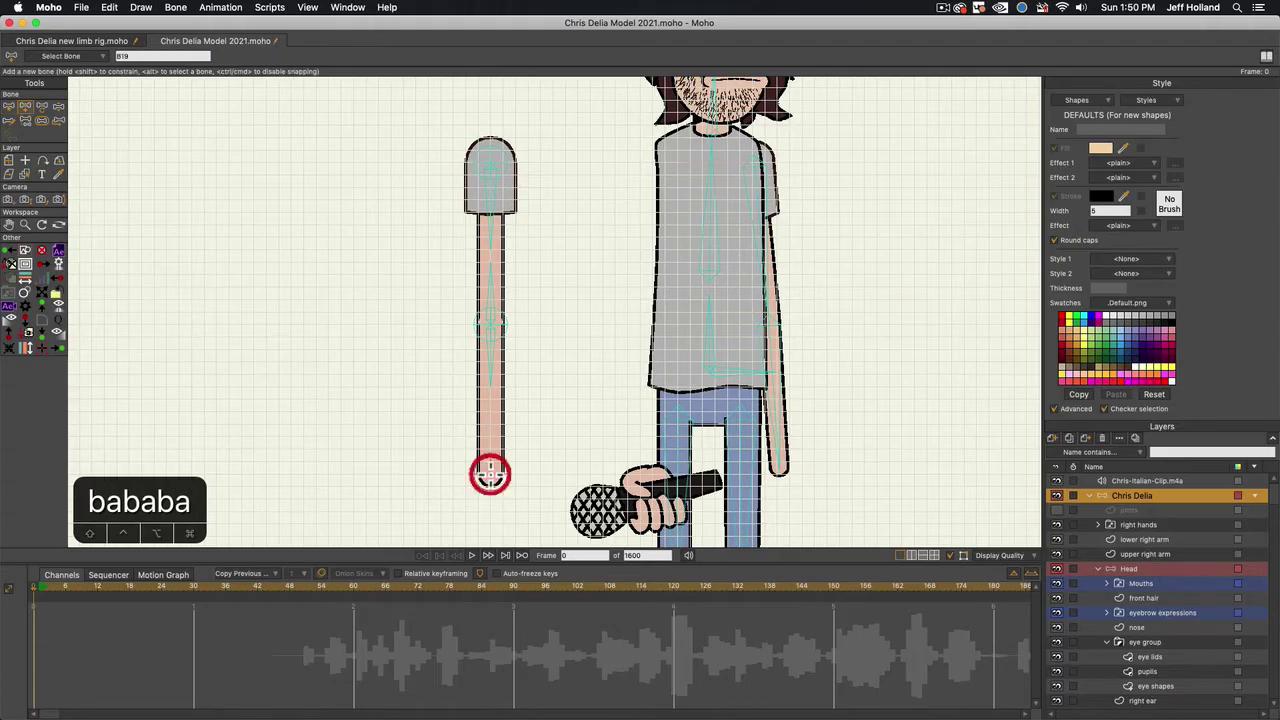
{"action": "key", "text": "a"}
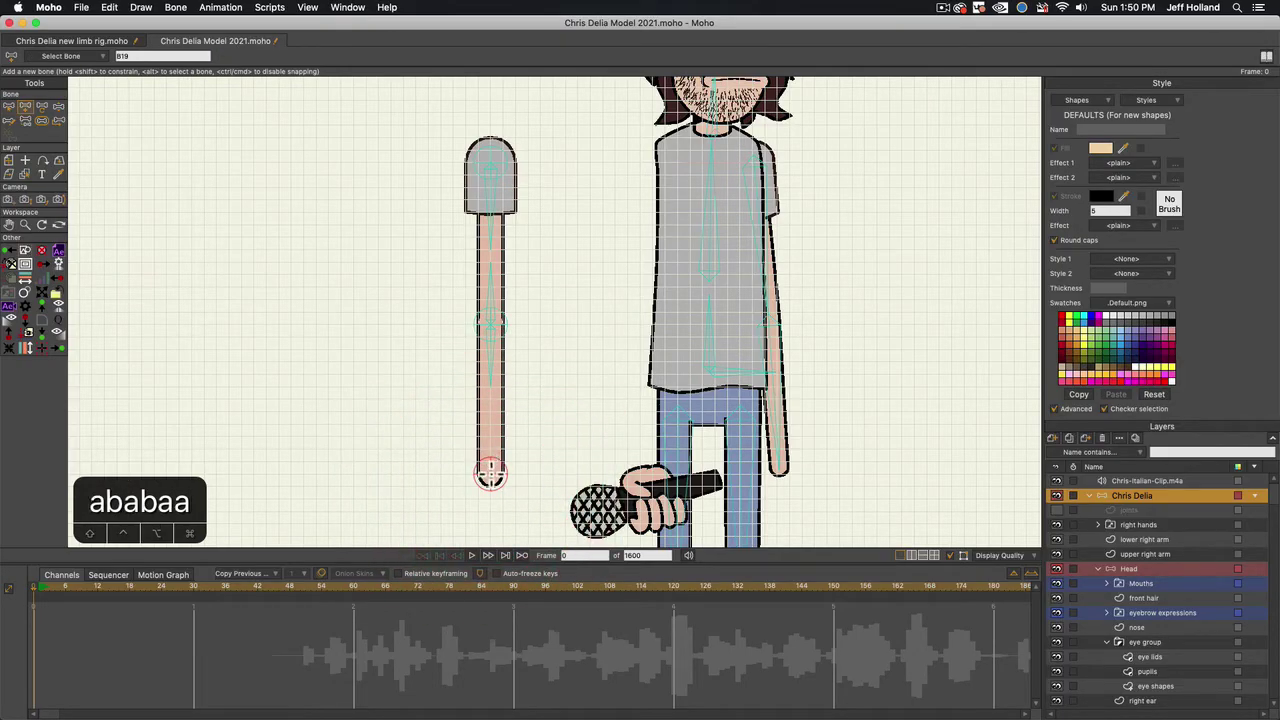
{"action": "left_click_drag", "start_coordinate": [490, 476], "coordinate": [490, 408]}
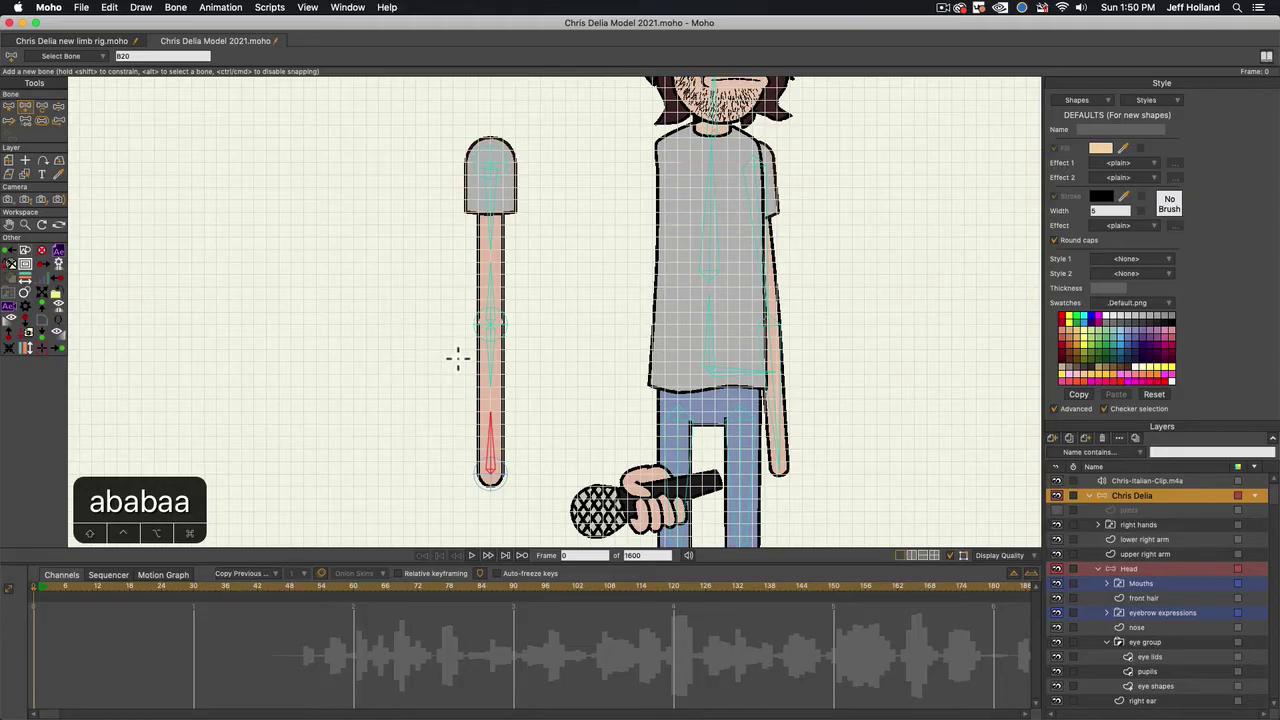
Select all bones of the Chris Delia skeleton and set their bone strength to 0
{"action": "key", "text": "b"}
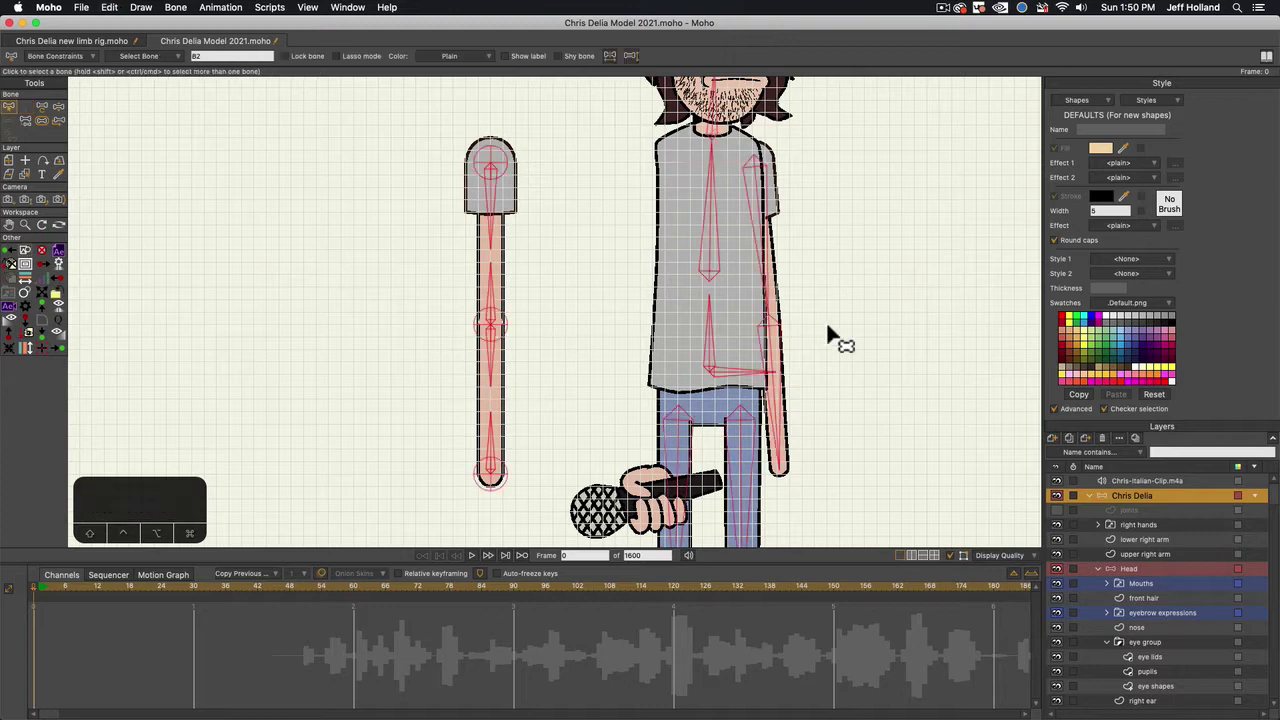
{"action": "left_click", "coordinate": [42, 120]}
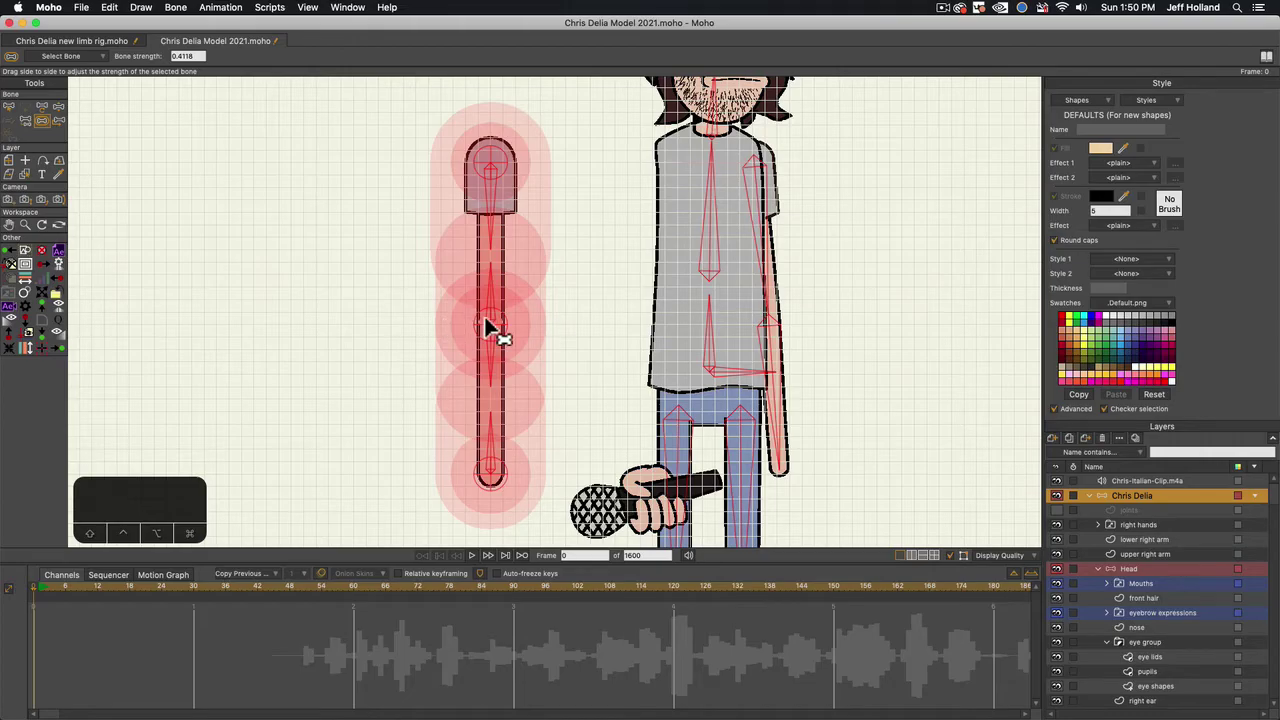
{"action": "left_click_drag", "start_coordinate": [490, 328], "coordinate": [314, 324]}
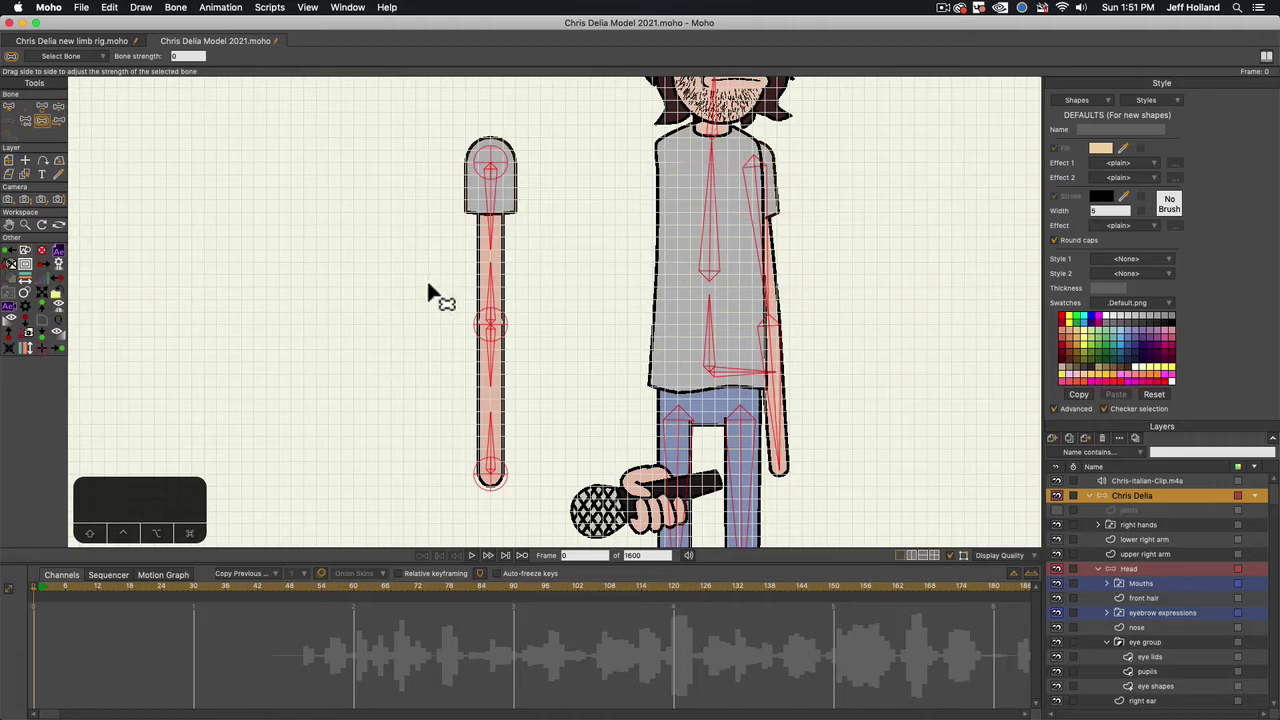
{"action": "left_click_drag", "start_coordinate": [453, 266], "coordinate": [451, 267]}
Bind the shoulder and sleeve points of the upper right arm layer to angle bone B15 pointing down from the shoulder
{"action": "key", "text": "b"}
{"action": "left_click", "coordinate": [416, 287]}
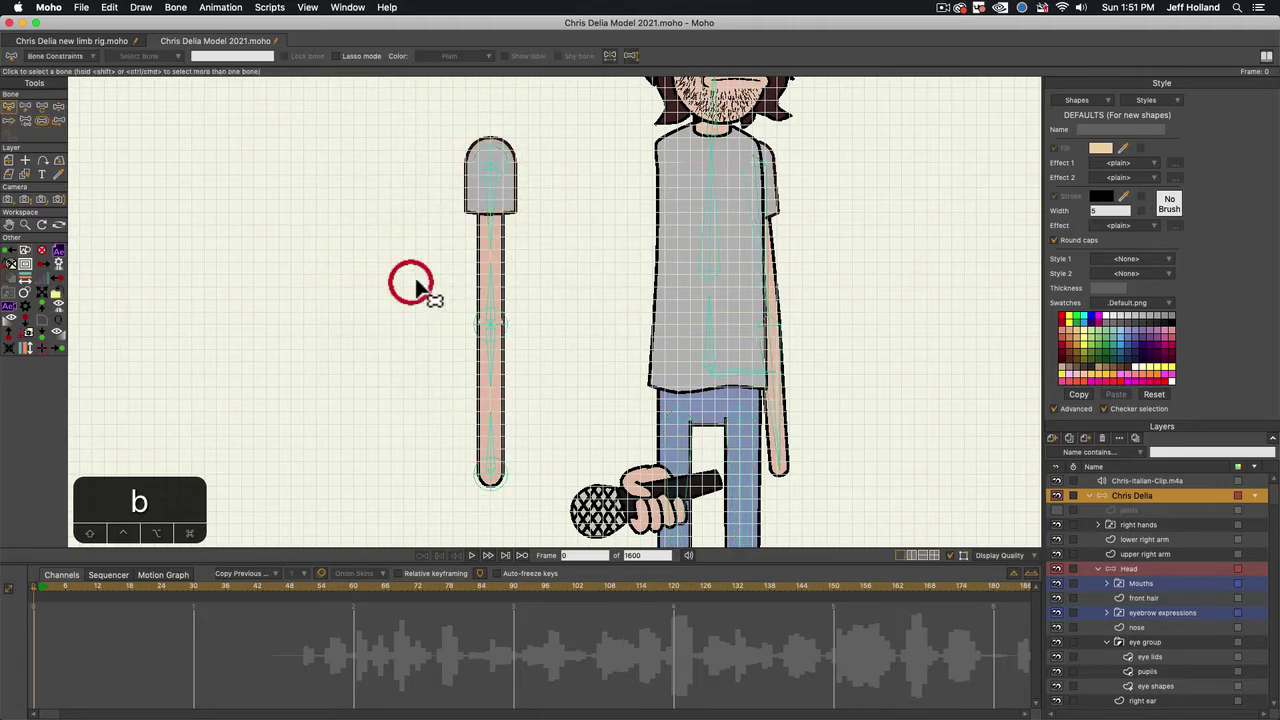
{"action": "left_click", "coordinate": [492, 224]}
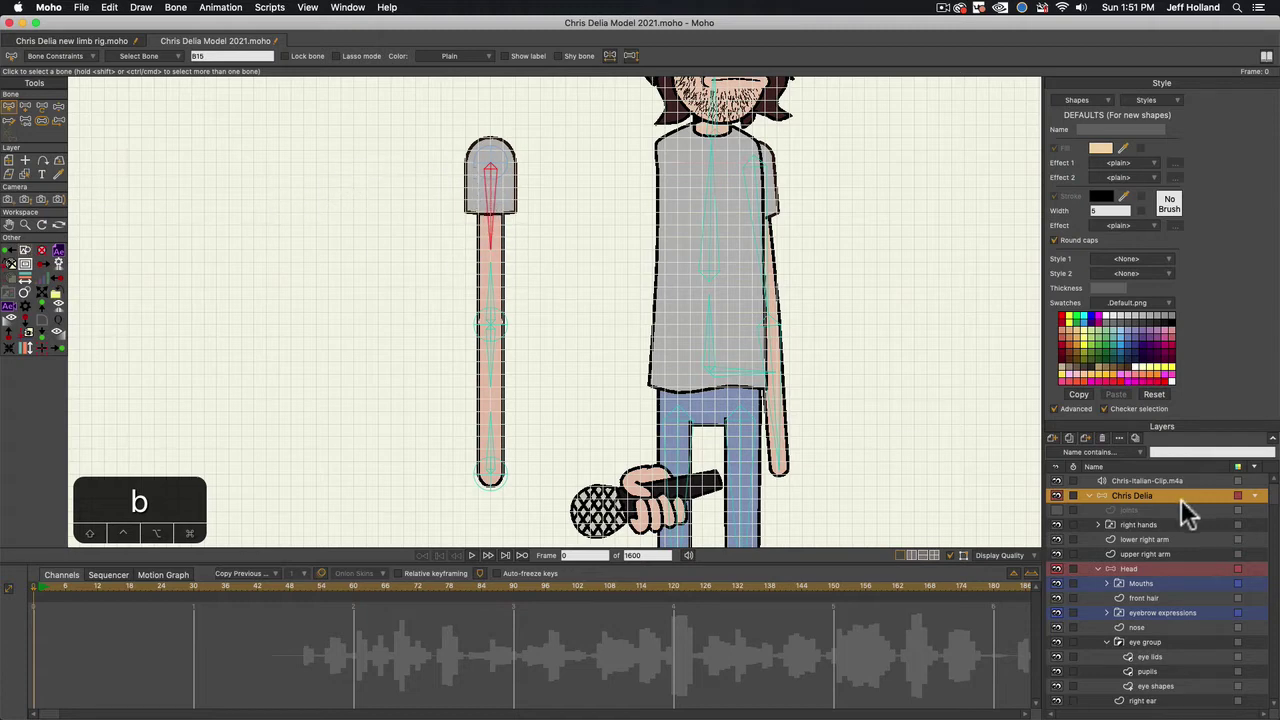
{"action": "left_click", "coordinate": [1138, 553]}
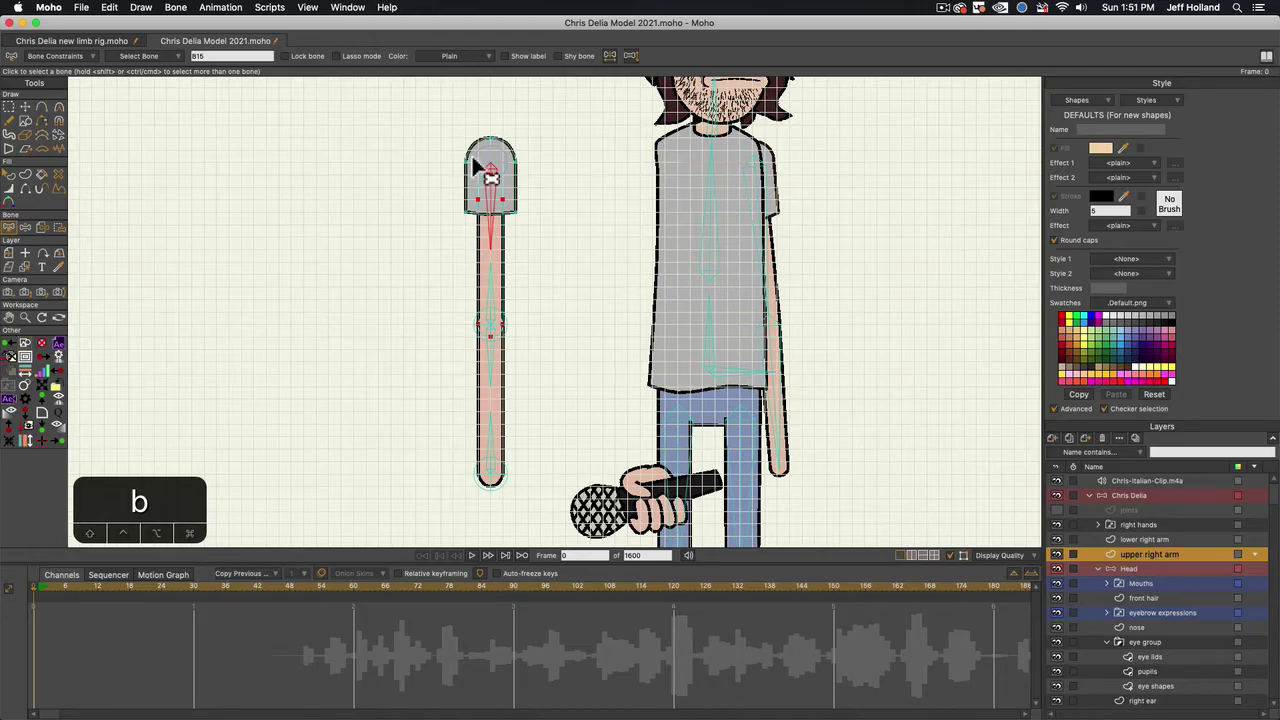
{"action": "key", "text": "g"}
{"action": "left_click_drag", "start_coordinate": [430, 244], "coordinate": [555, 131]}
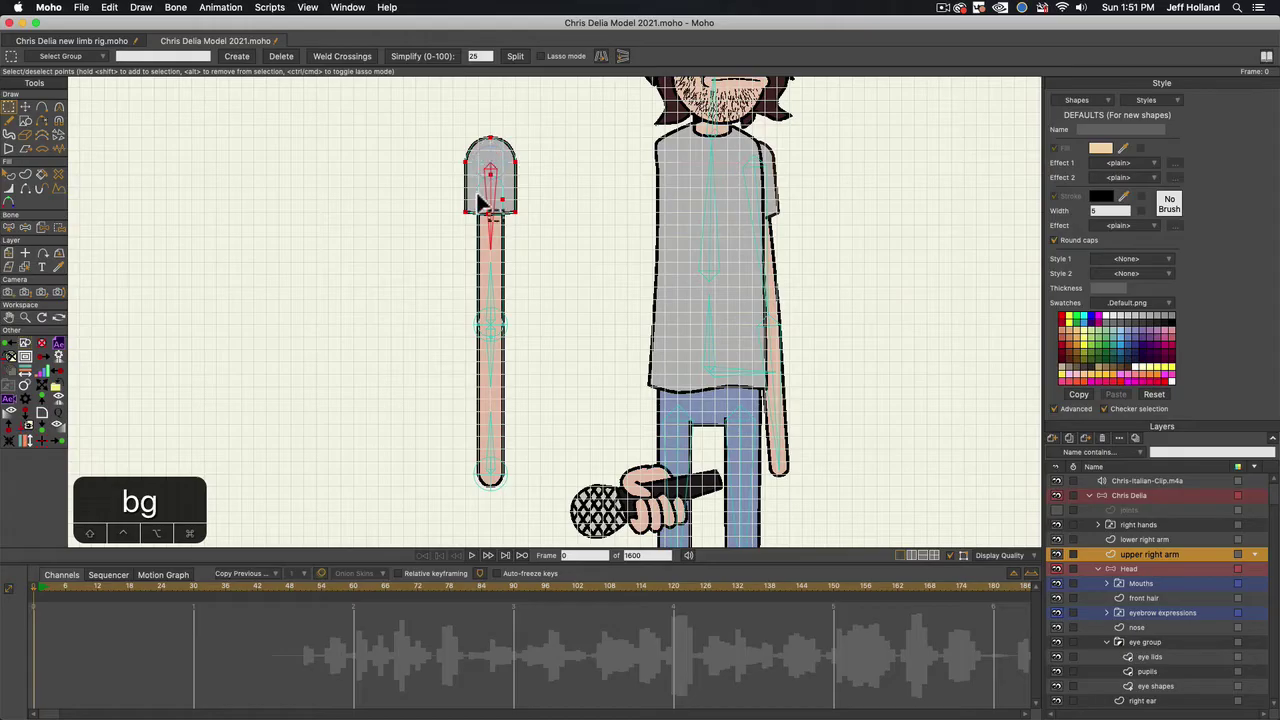
{"action": "scroll", "coordinate": [503, 193], "scroll_direction": "up", "scroll_amount": 2}
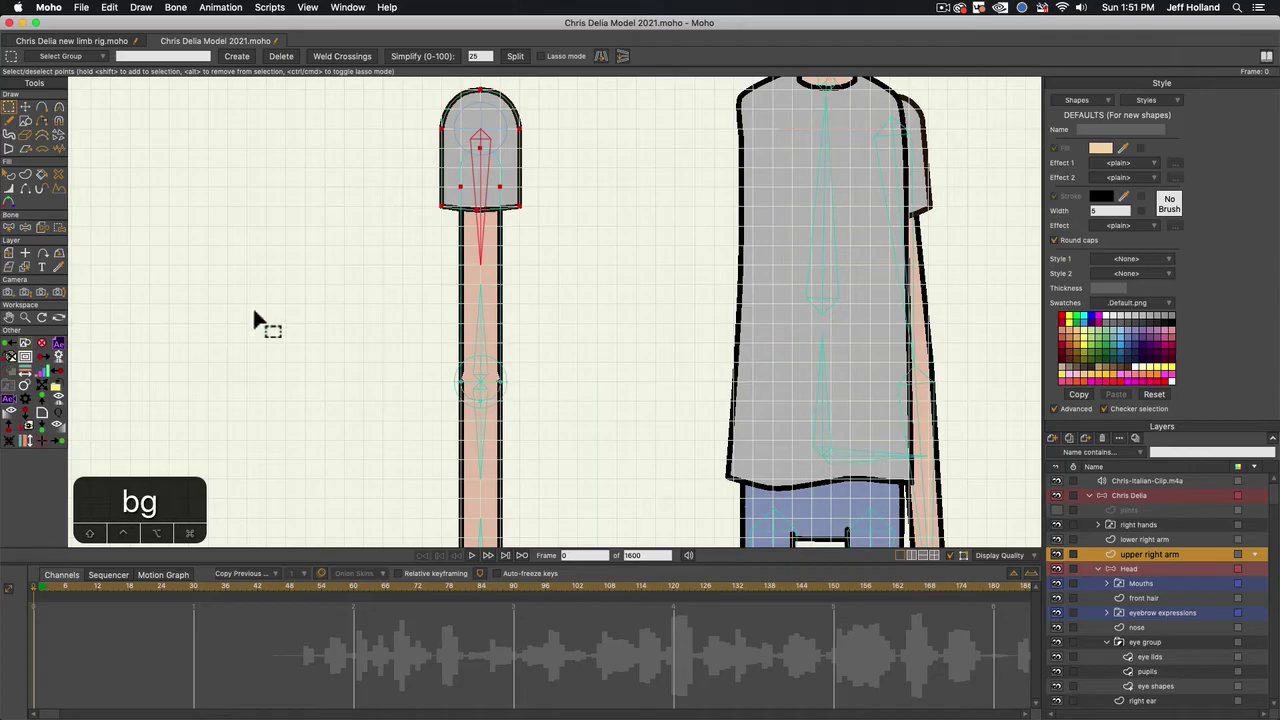
{"action": "left_click", "coordinate": [58, 226]}
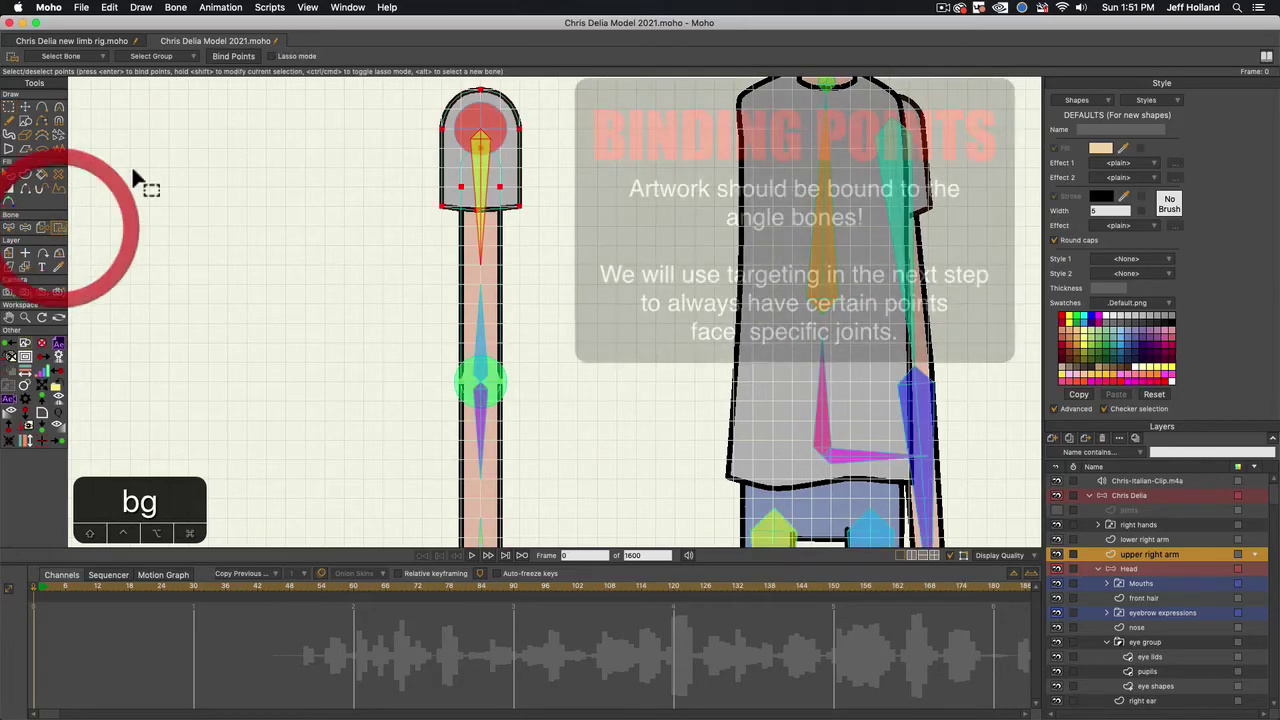
{"action": "left_click", "coordinate": [218, 56]}
Bind the elbow-end points of the upper right arm layer to angle bone B17 pointing up from the elbow
{"action": "scroll", "coordinate": [425, 262], "scroll_direction": "down", "scroll_amount": 3}
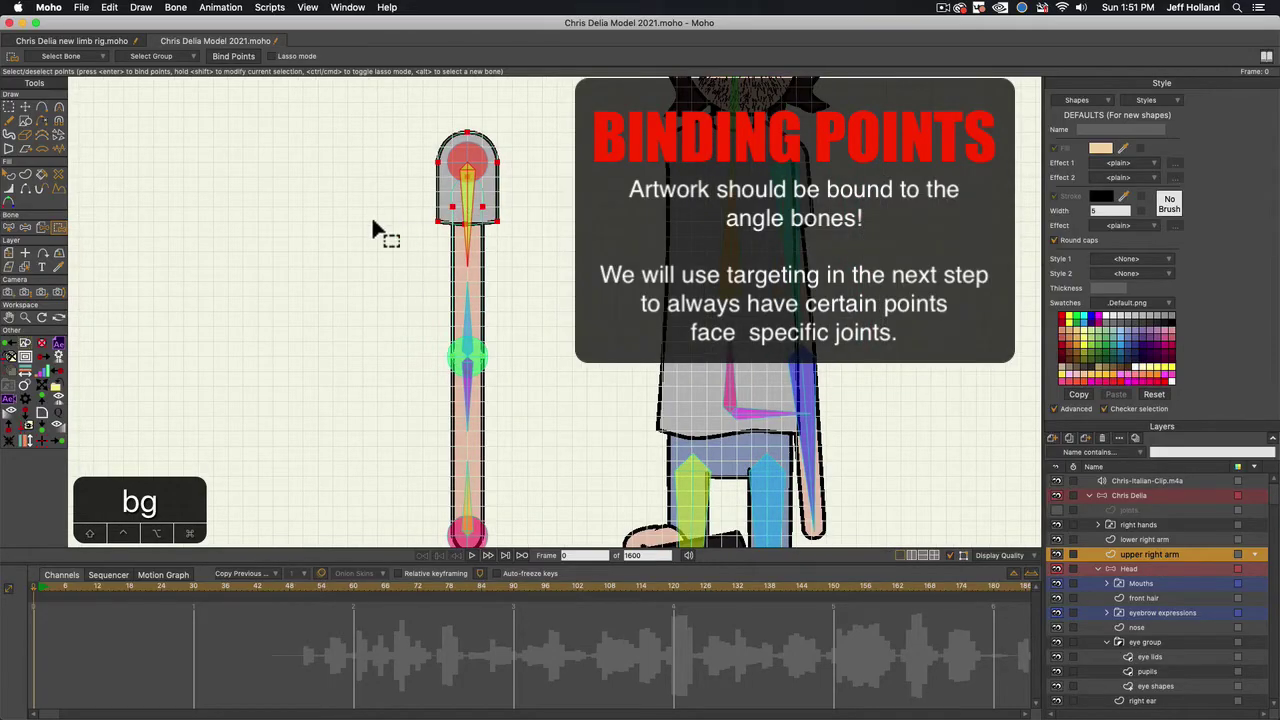
{"action": "left_click_drag", "start_coordinate": [431, 357], "coordinate": [437, 291]}
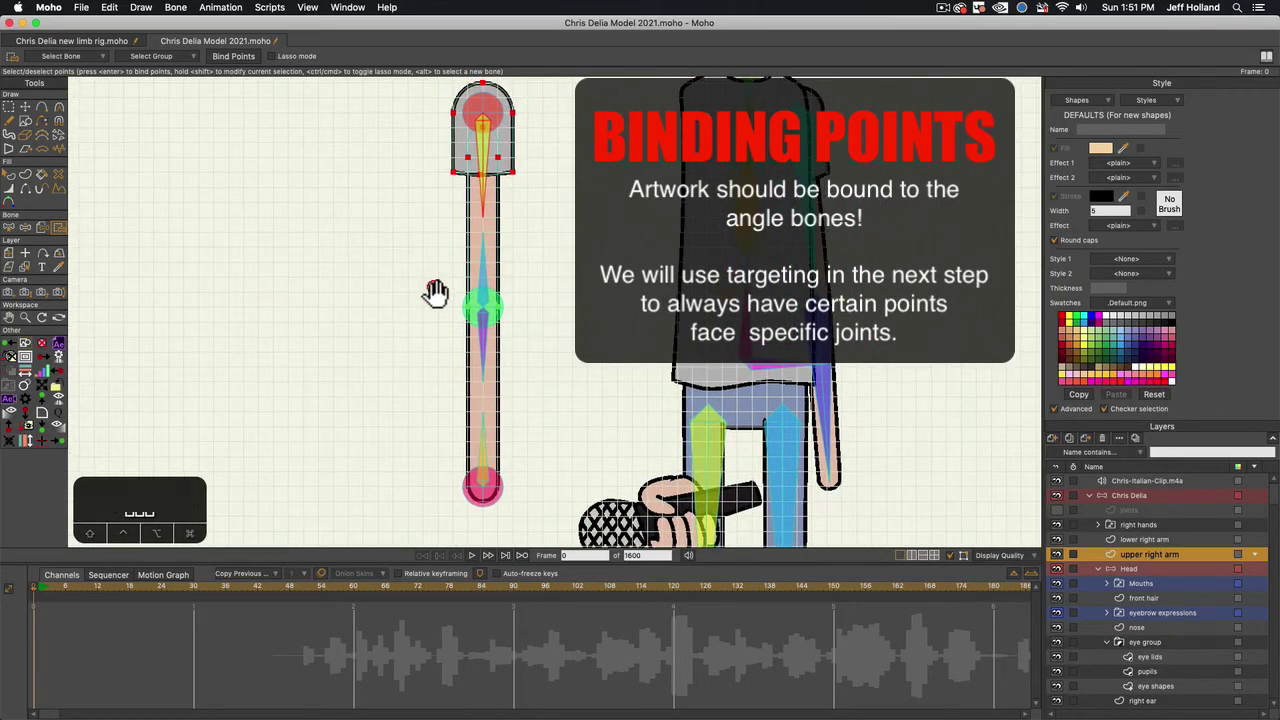
{"action": "key", "text": "b"}
{"action": "left_click", "coordinate": [483, 272]}
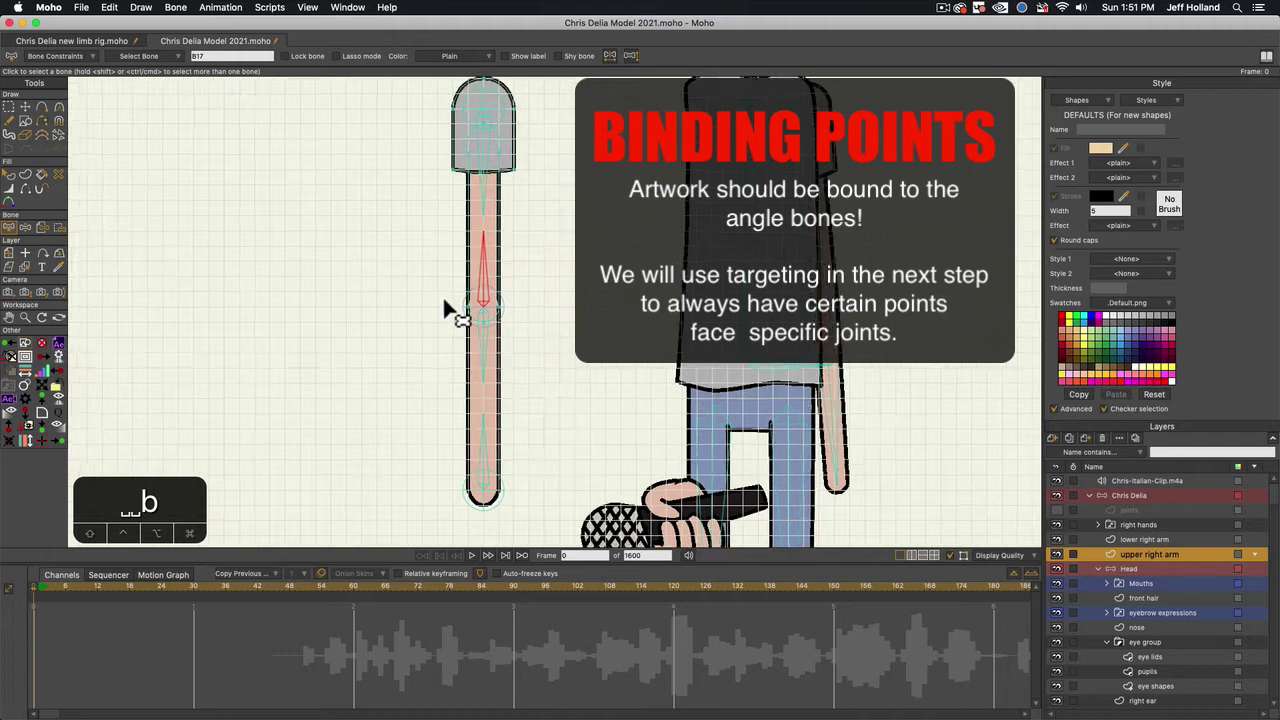
{"action": "scroll", "coordinate": [449, 309], "scroll_direction": "up", "scroll_amount": 5}
{"action": "key", "text": "g"}
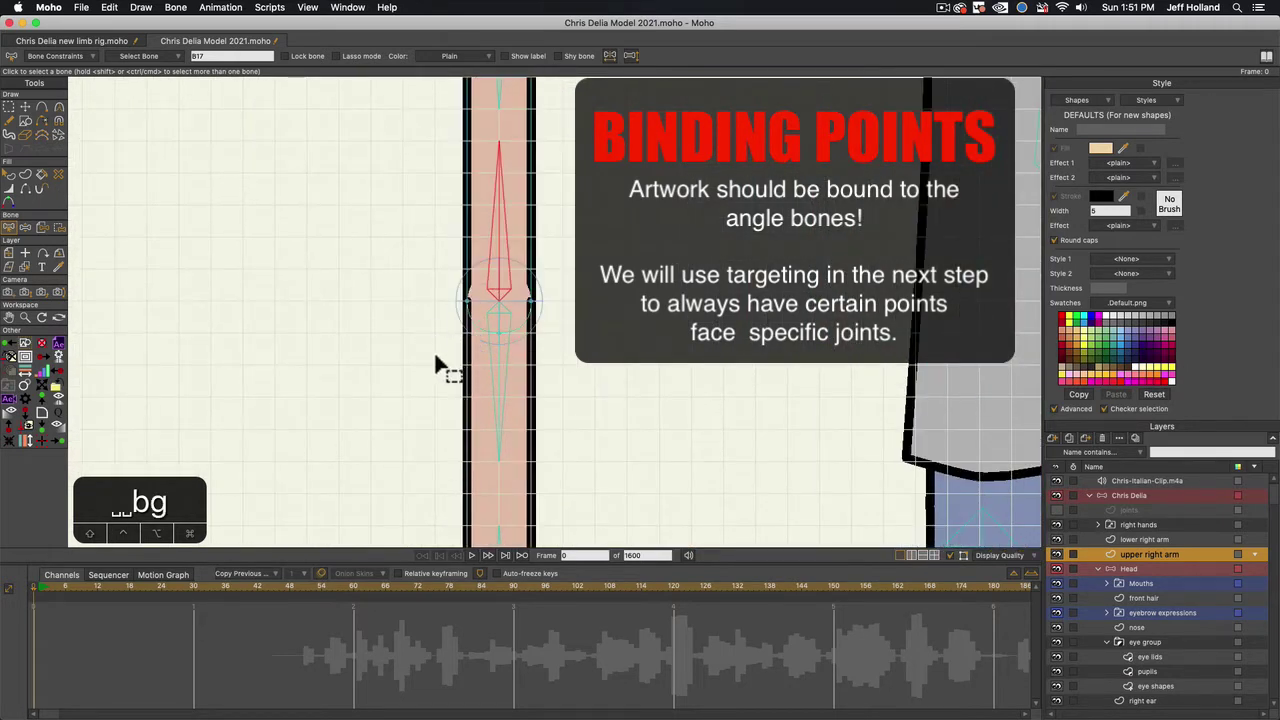
{"action": "left_click", "coordinate": [540, 298]}
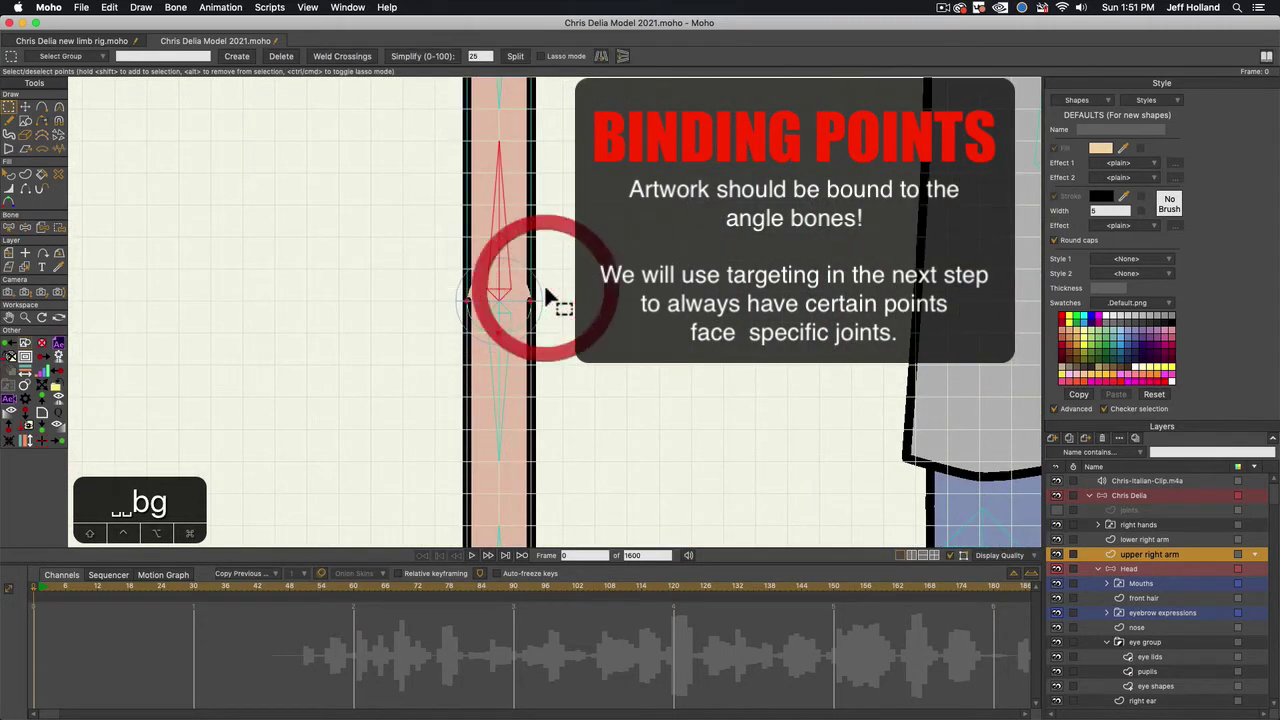
{"action": "left_click", "coordinate": [57, 224]}
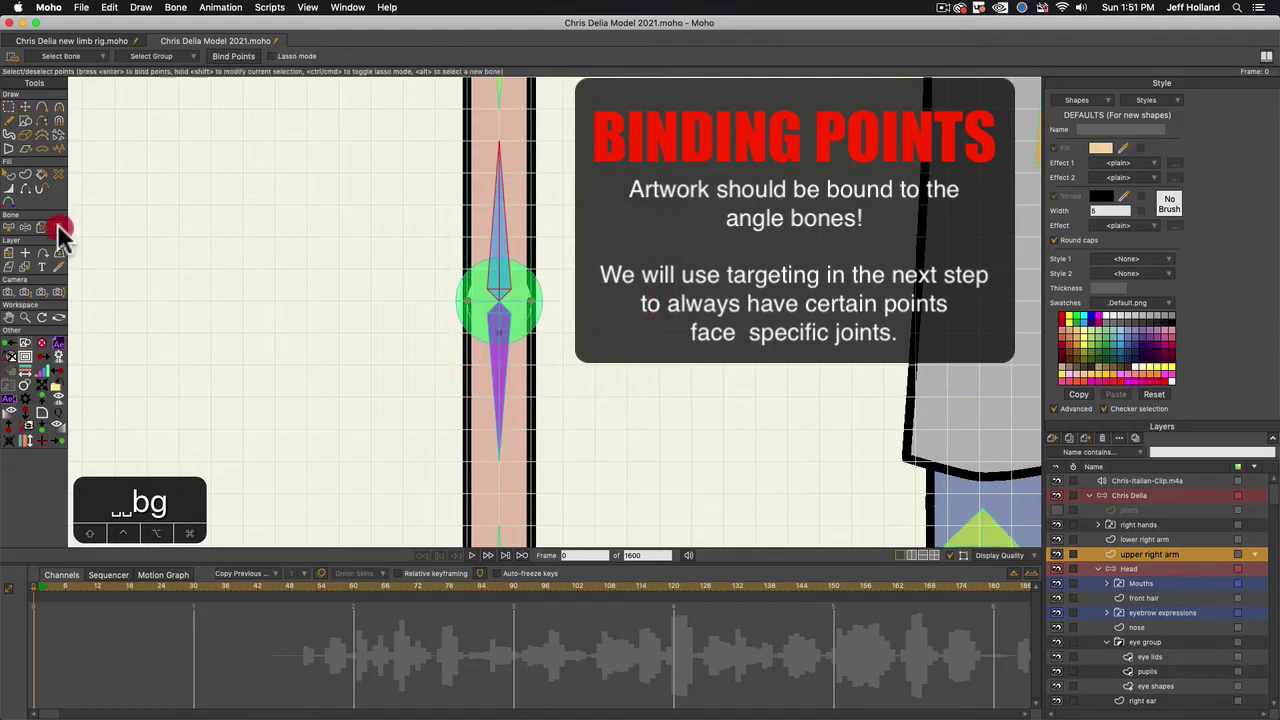
{"action": "left_click", "coordinate": [229, 57]}
At frame 1 on the Chris Delia bone layer, test the binding by moving the shoulder and upper elbow angle bones away from their joints
{"action": "scroll", "coordinate": [247, 101], "scroll_direction": "down", "scroll_amount": 3}
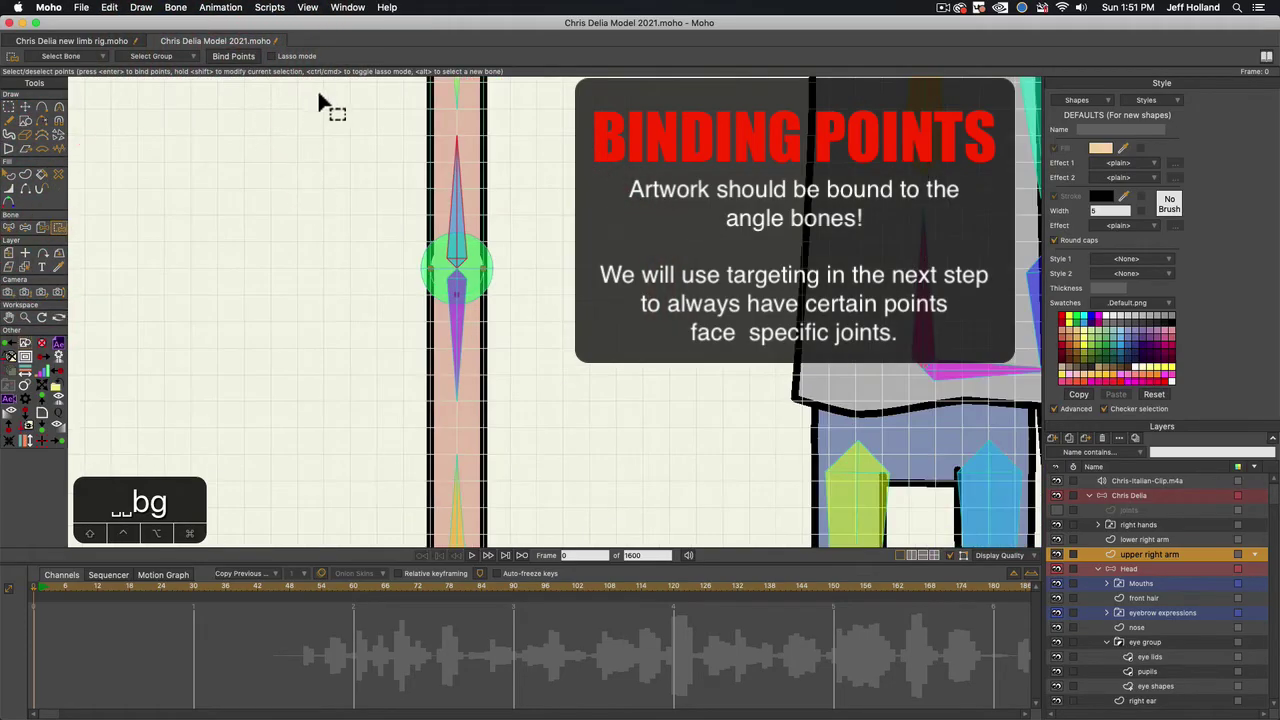
{"action": "key", "text": "space"}
{"action": "left_click_drag", "start_coordinate": [324, 112], "coordinate": [356, 315]}
{"action": "scroll", "coordinate": [359, 255], "scroll_direction": "down", "scroll_amount": 2}
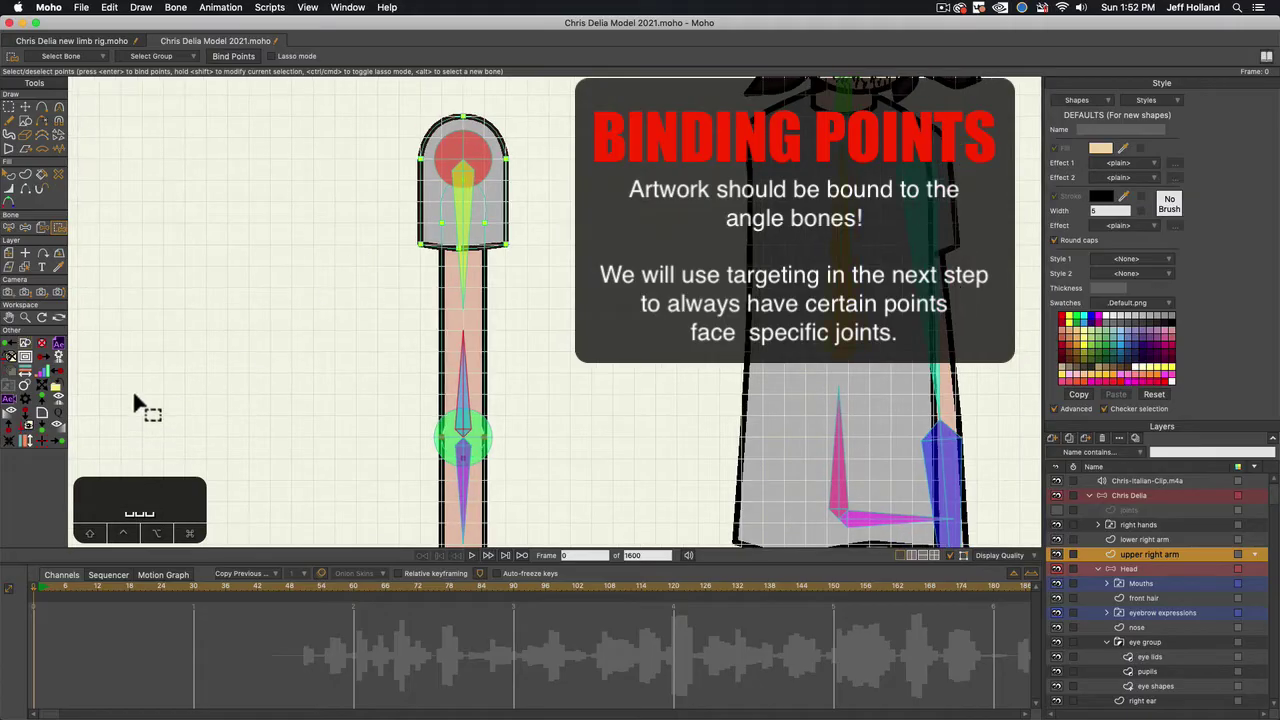
{"action": "left_click", "coordinate": [37, 588]}
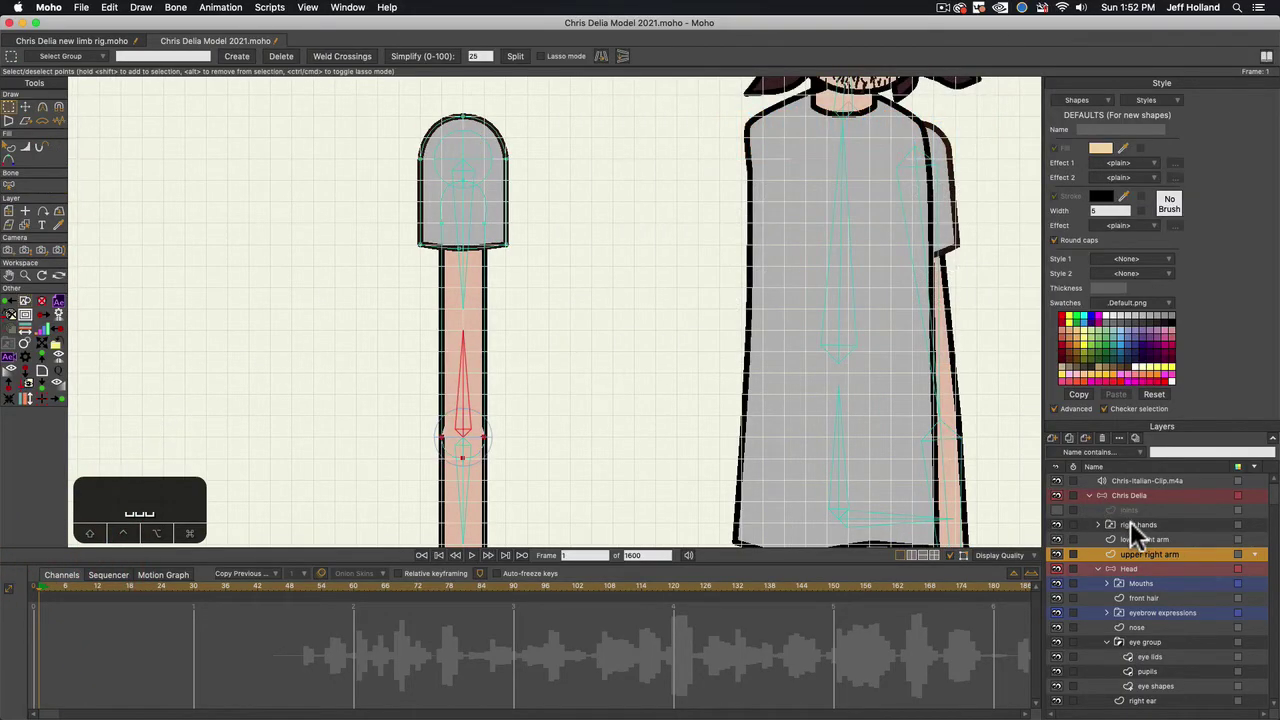
{"action": "left_click", "coordinate": [1128, 495]}
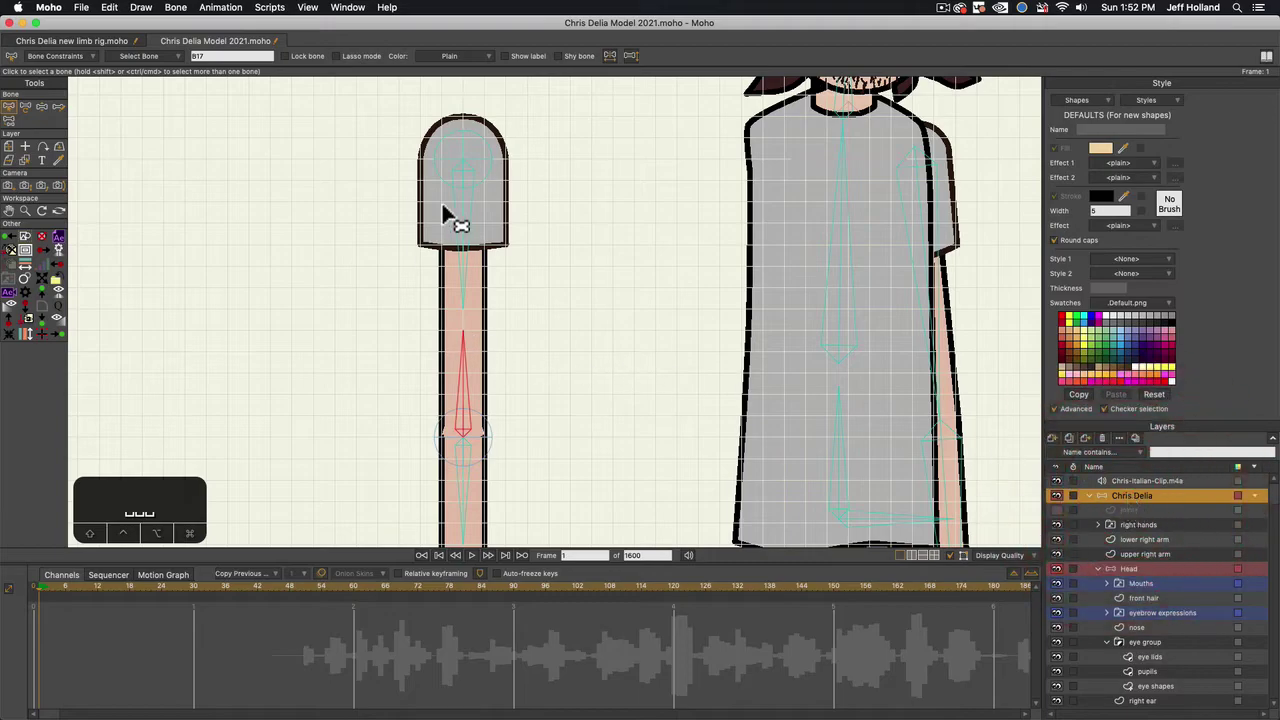
{"action": "key", "text": "t"}
{"action": "key", "text": "0"}
{"action": "key", "text": "0"}
{"action": "key", "text": "0"}
{"action": "key", "text": "0"}
{"action": "key", "text": "0"}
{"action": "key", "text": "0"}
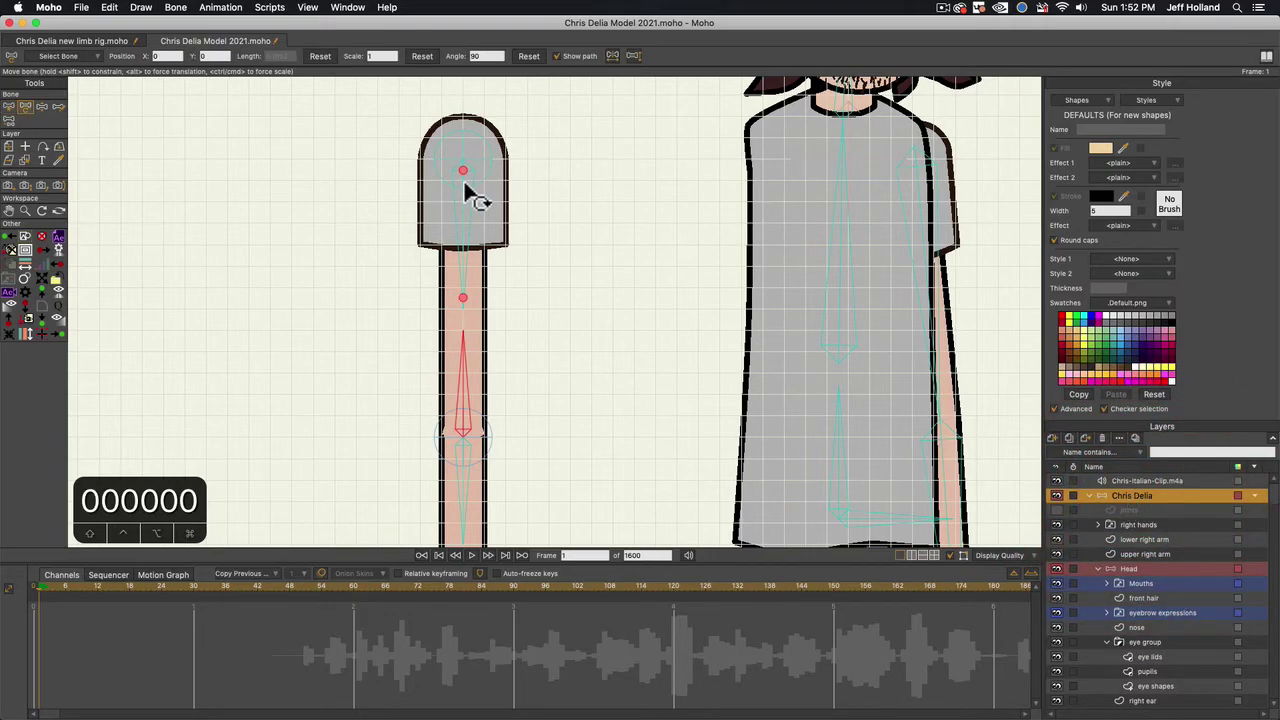
{"action": "mouse_move", "coordinate": [463, 174]}
{"action": "left_mouse_down"}
{"action": "mouse_move", "coordinate": [323, 197]}
{"action": "mouse_move", "coordinate": [562, 186]}
{"action": "mouse_move", "coordinate": [343, 254]}
{"action": "mouse_move", "coordinate": [531, 140]}
{"action": "mouse_move", "coordinate": [490, 188]}
{"action": "mouse_move", "coordinate": [485, 178]}
{"action": "left_mouse_up"}
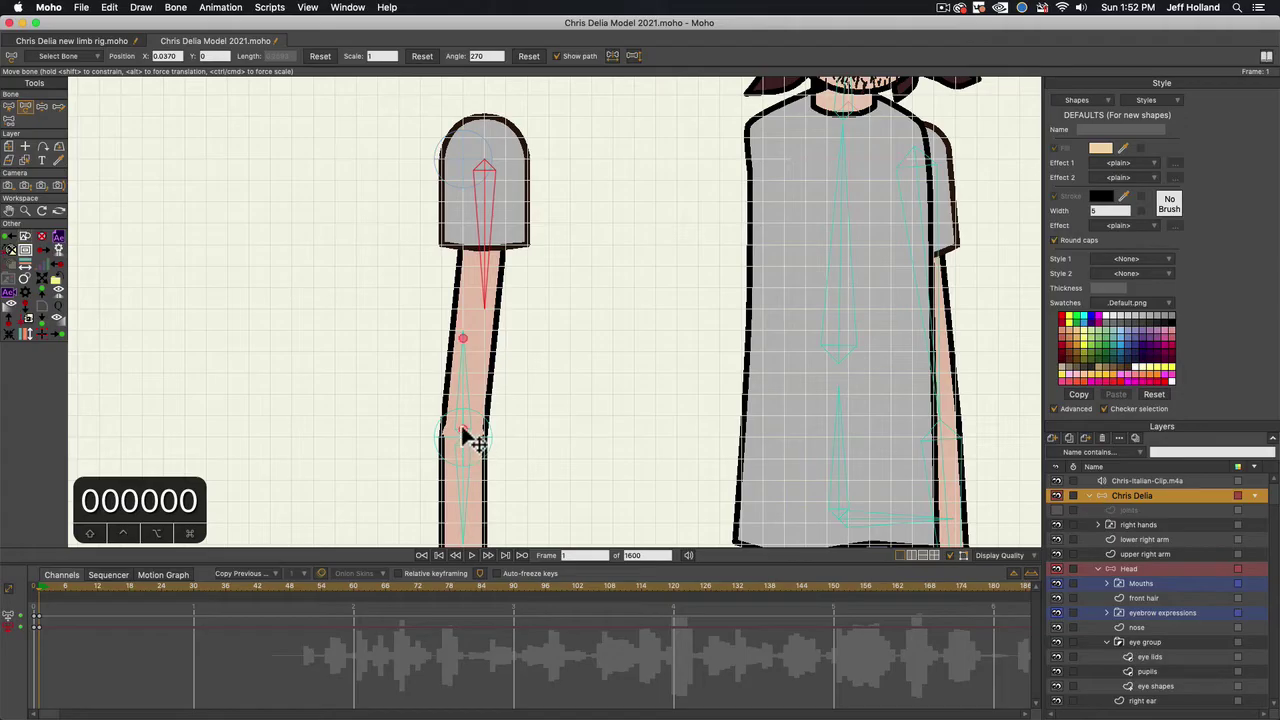
{"action": "left_click_drag", "start_coordinate": [466, 437], "coordinate": [366, 384]}
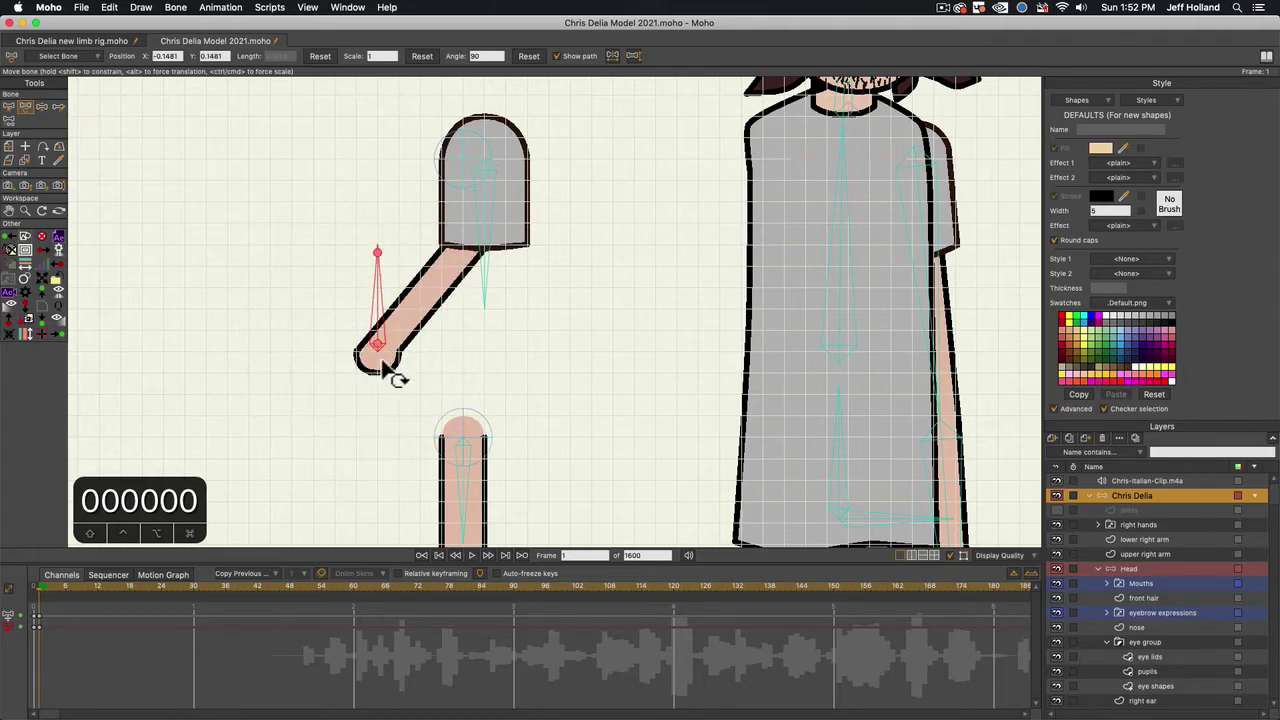
Rotate the displaced elbow and shoulder angle bones to point toward each other along the upper arm
{"action": "scroll", "coordinate": [372, 372], "scroll_direction": "up", "scroll_amount": 3}
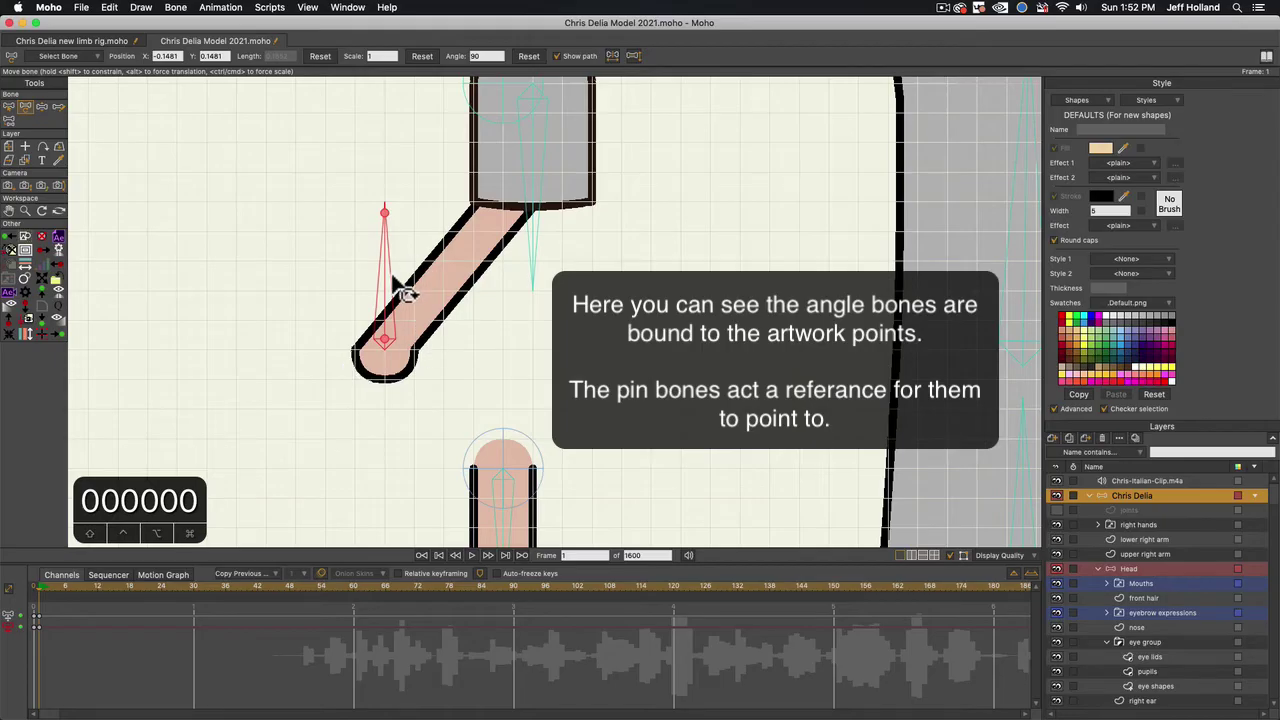
{"action": "left_click_drag", "start_coordinate": [387, 266], "coordinate": [455, 290]}
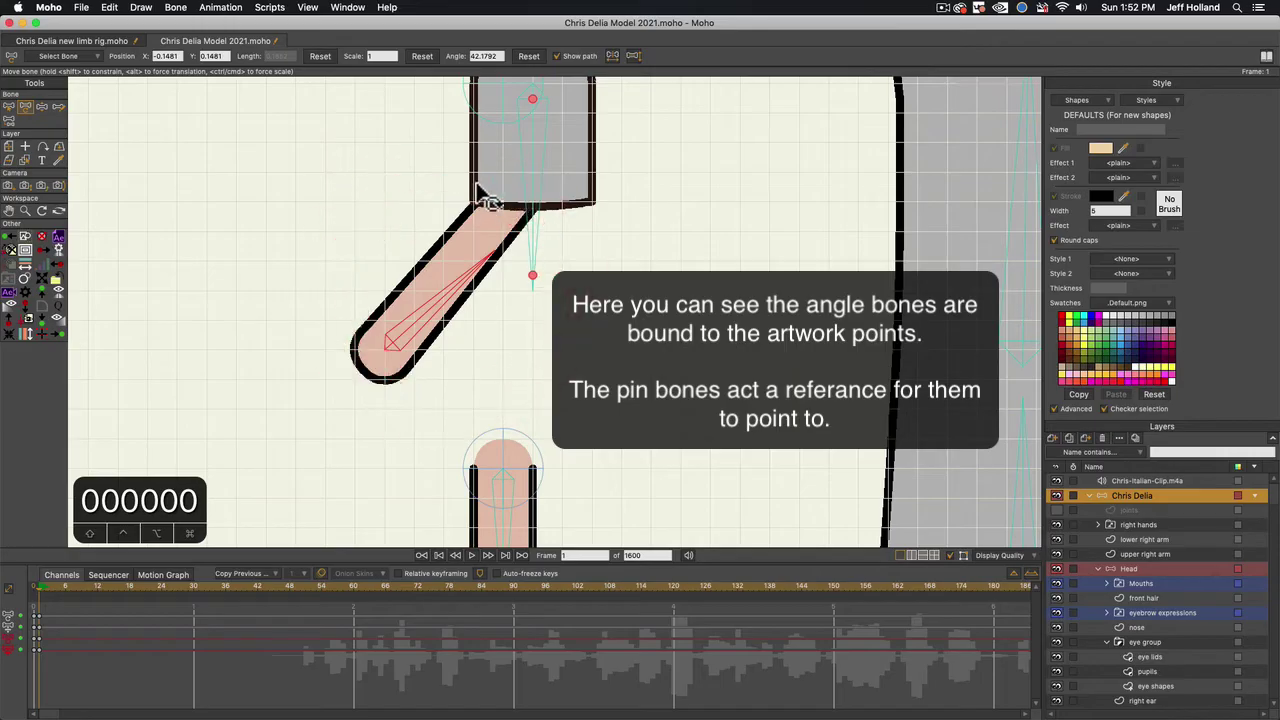
{"action": "scroll", "coordinate": [480, 192], "scroll_direction": "down", "scroll_amount": 3}
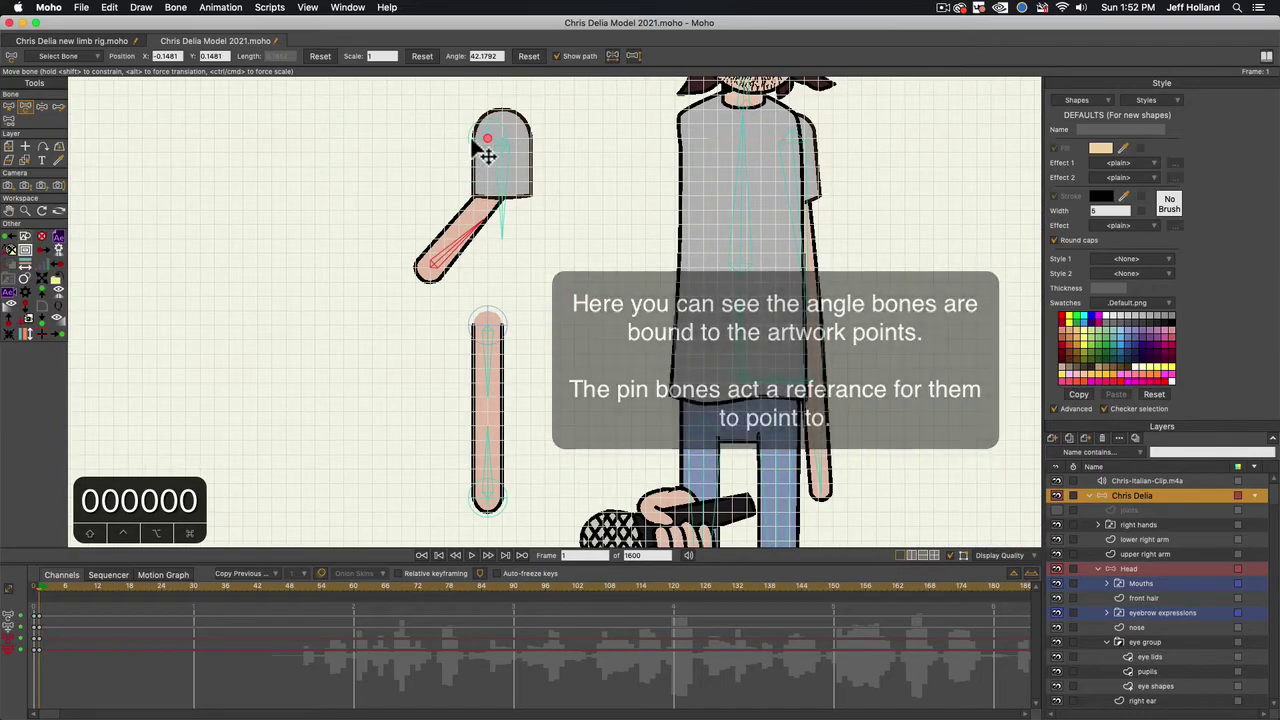
{"action": "left_click_drag", "start_coordinate": [472, 228], "coordinate": [492, 175]}
{"action": "left_click", "coordinate": [489, 182]}
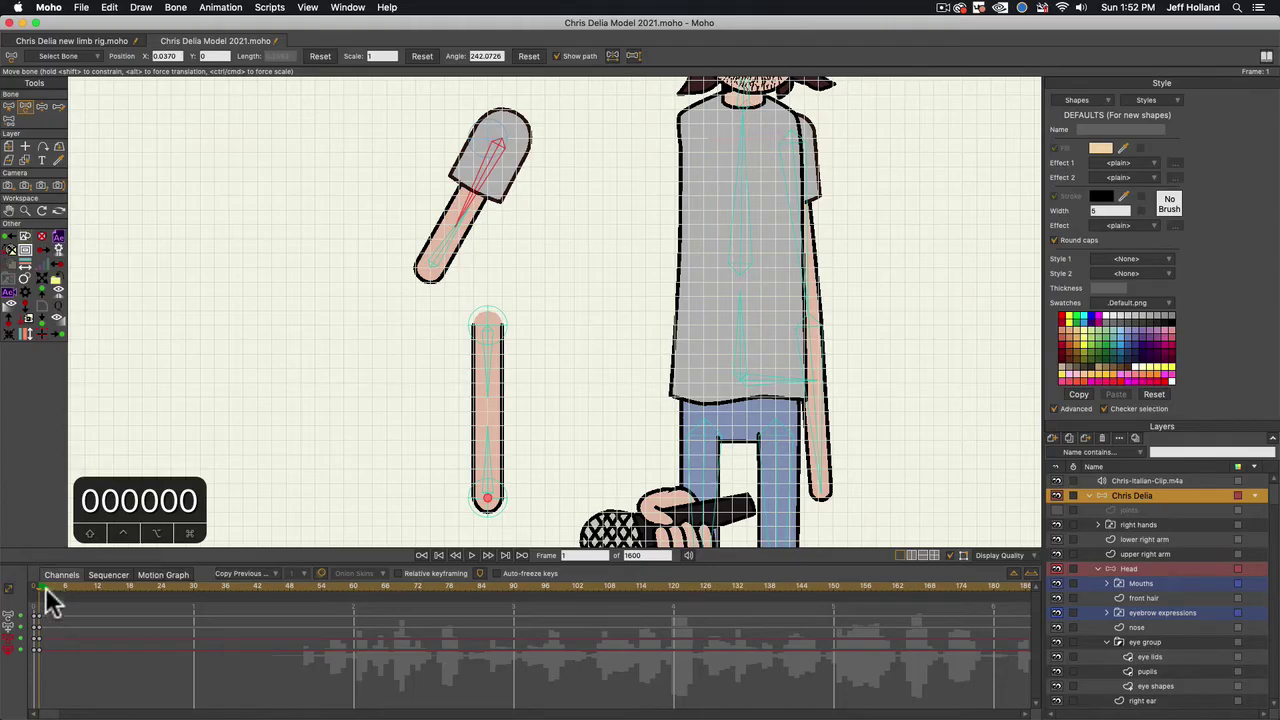
Undo all the test moves and rotations of the shoulder and elbow angle bones
{"action": "key", "text": "super+z"}
{"action": "key", "text": "super+z"}
{"action": "key", "text": "super+z"}
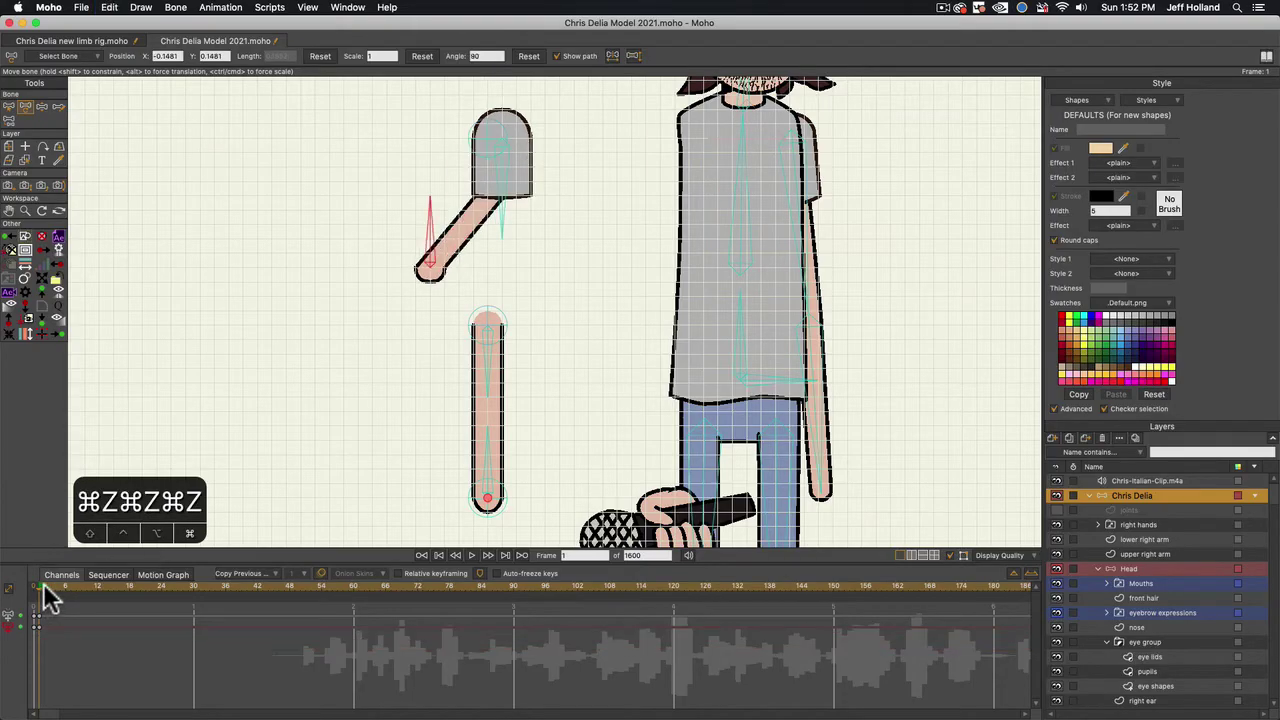
{"action": "key", "text": "super+z"}
{"action": "key", "text": "super+z"}
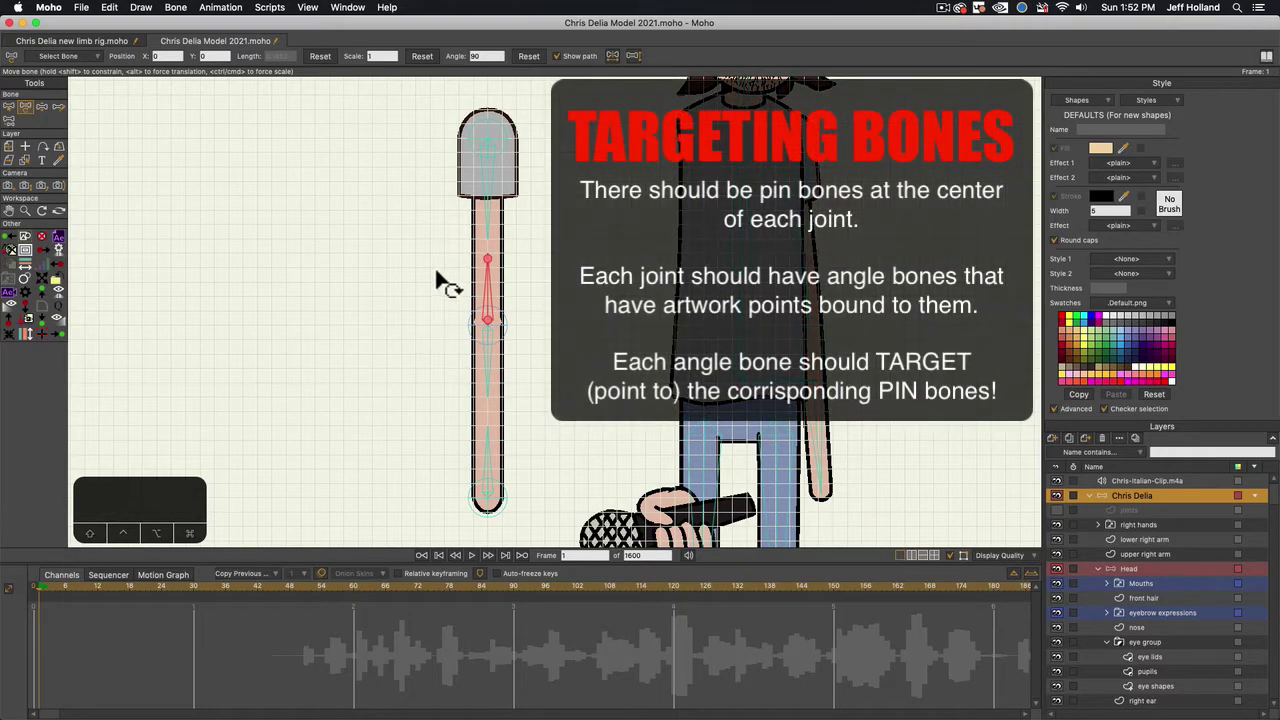
Set the shoulder pin bone B11 as the target of elbow angle bone B17 in its bone constraints at frame 1
{"action": "left_click", "coordinate": [486, 297]}
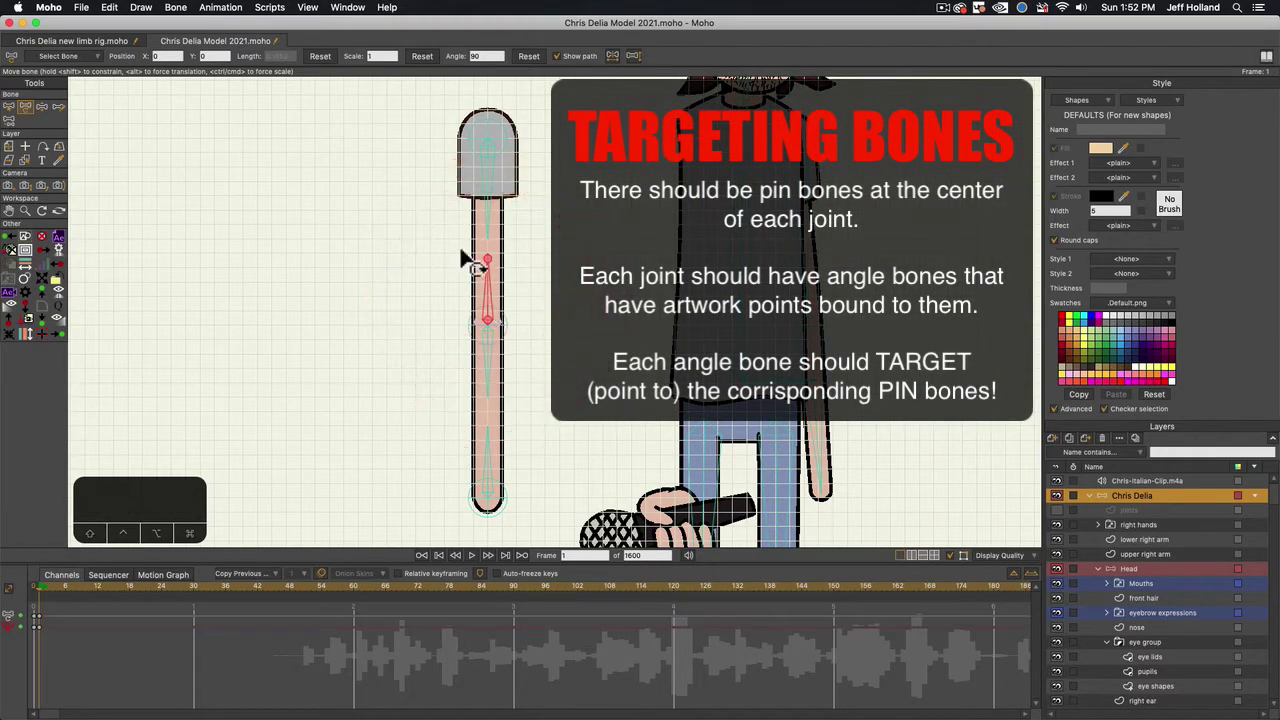
{"action": "key", "text": "b"}
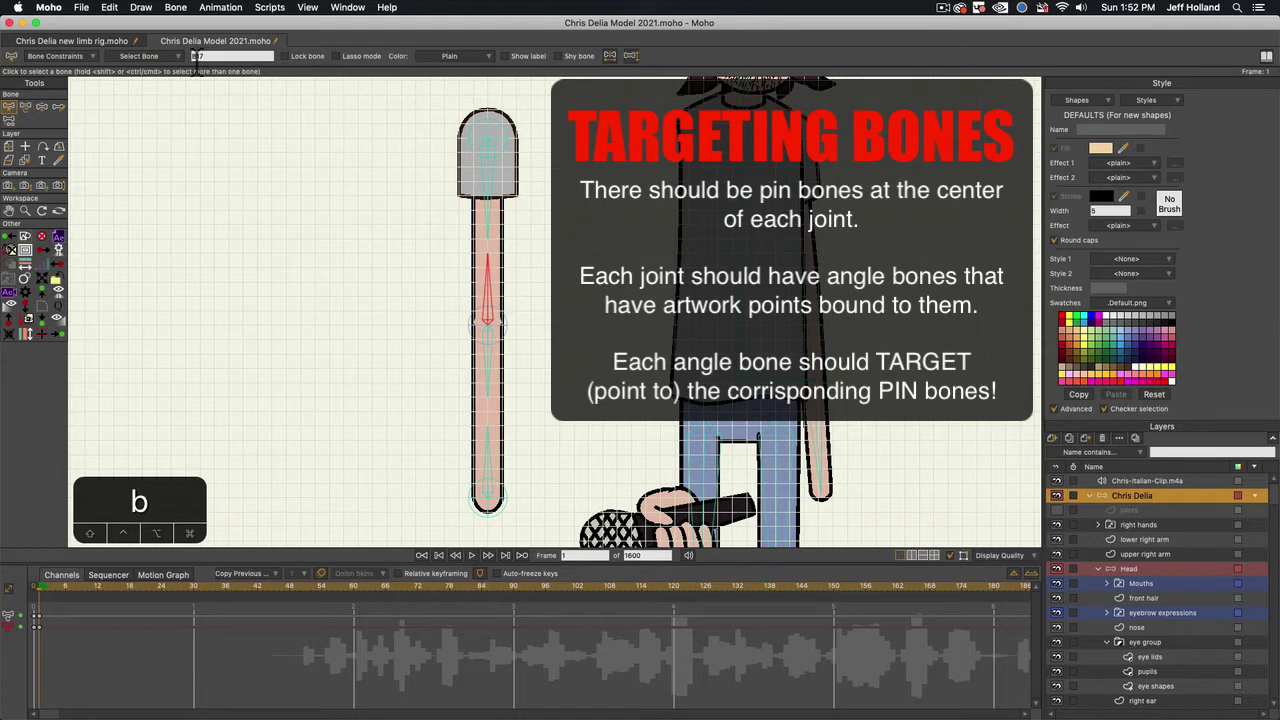
{"action": "left_click", "coordinate": [484, 283]}
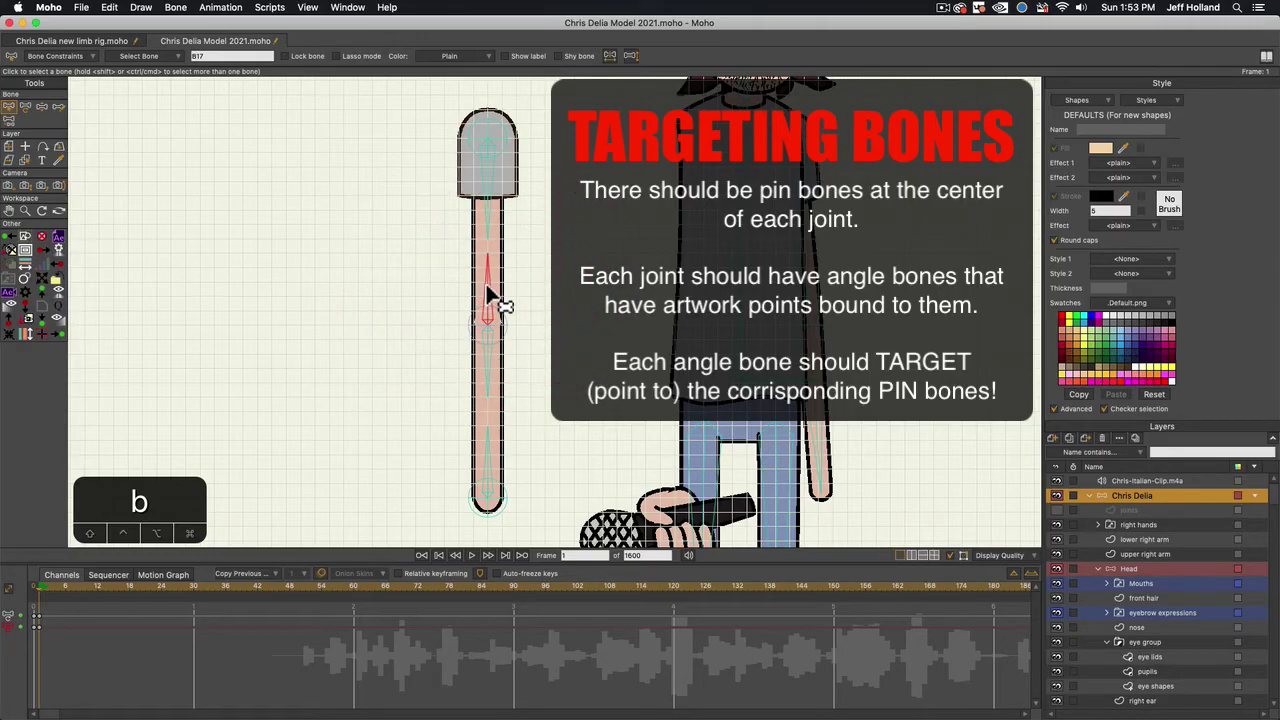
{"action": "left_click", "coordinate": [470, 140]}
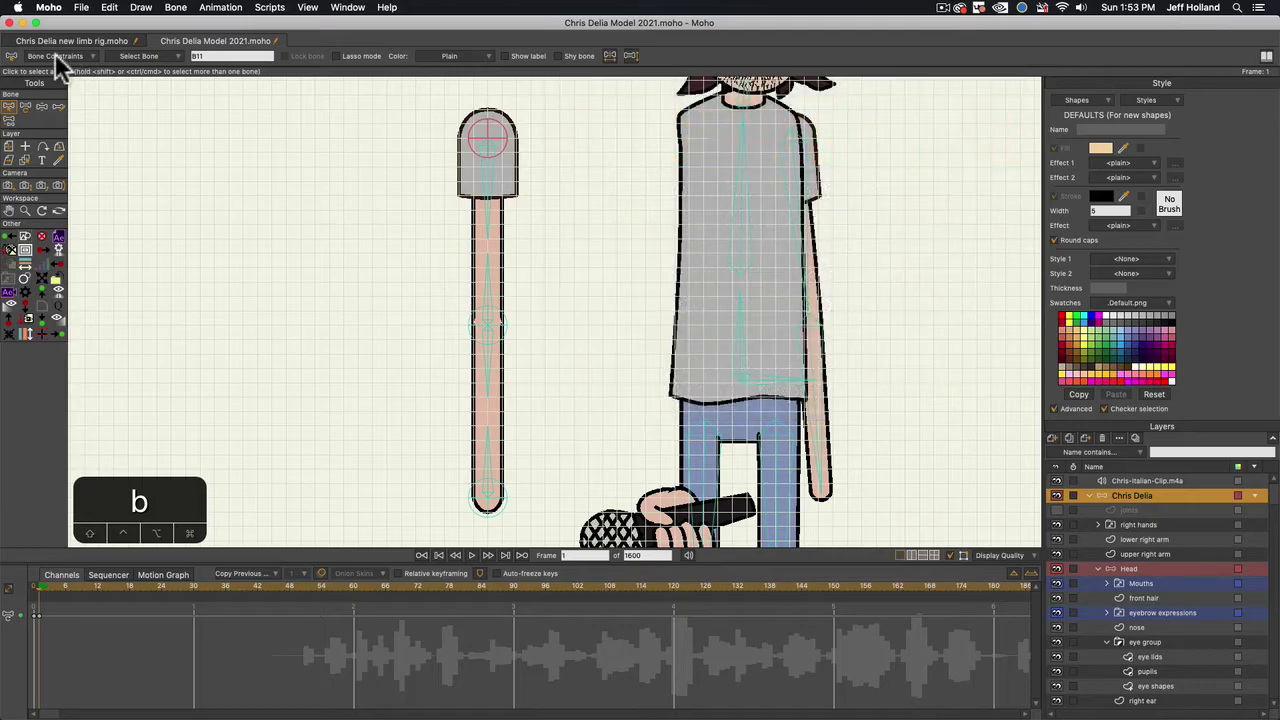
{"action": "left_click", "coordinate": [55, 56]}
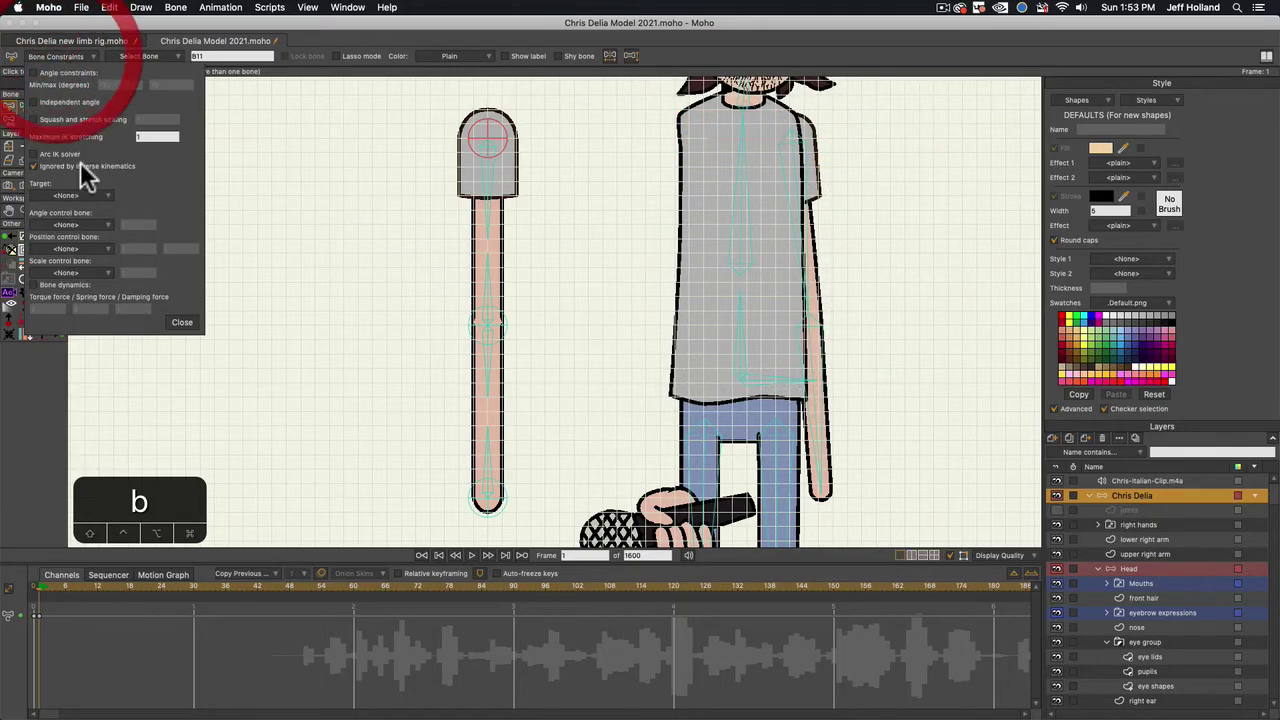
{"action": "left_click", "coordinate": [447, 243]}
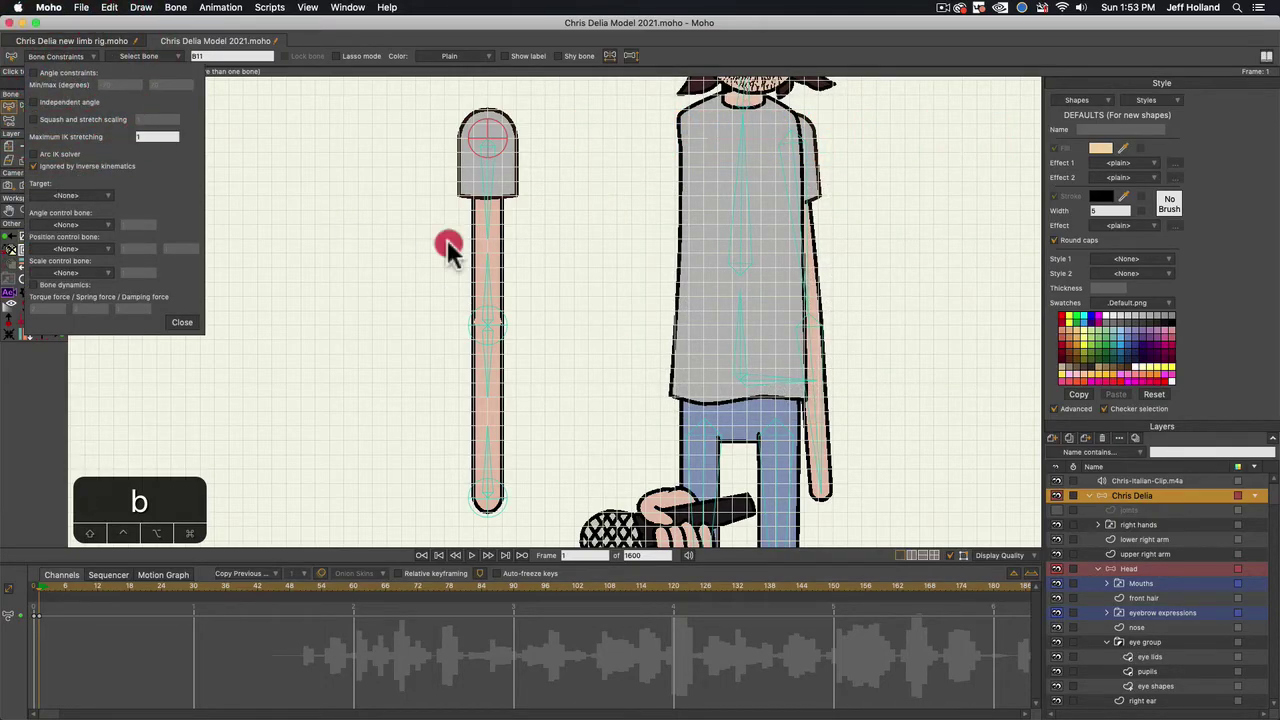
{"action": "left_click", "coordinate": [488, 288]}
{"action": "left_click", "coordinate": [470, 140]}
{"action": "left_click", "coordinate": [489, 287]}
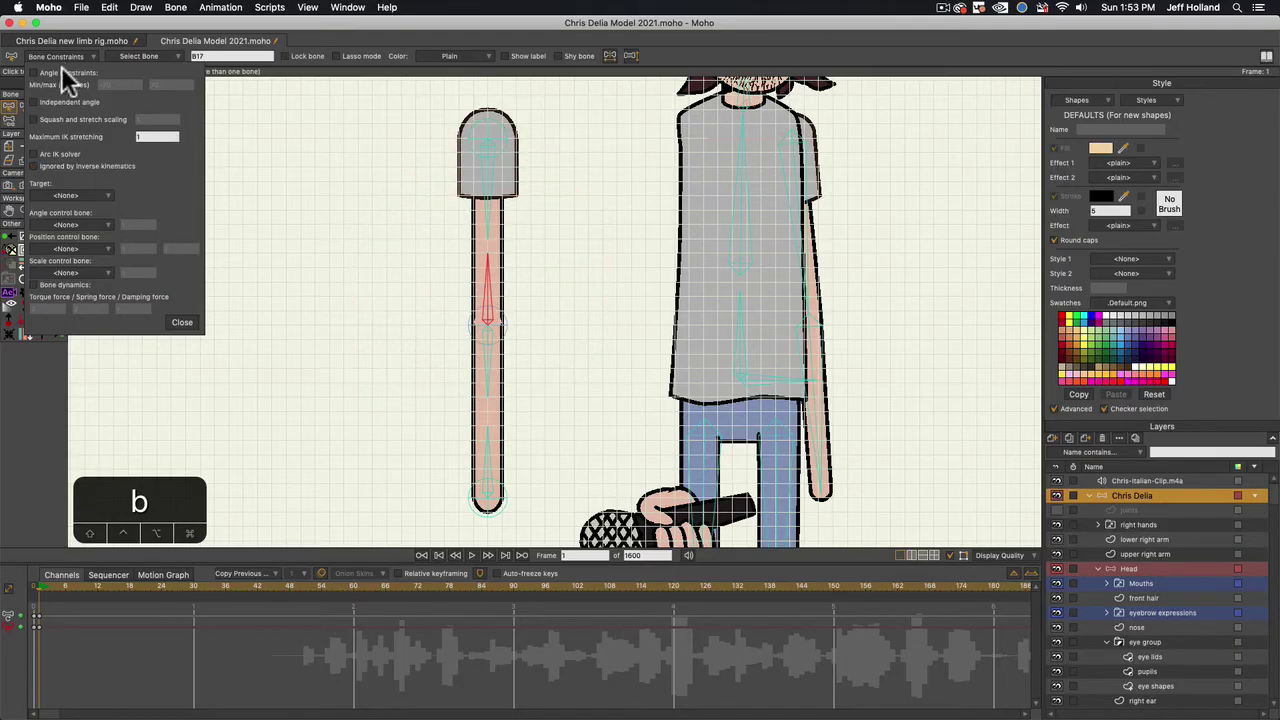
{"action": "left_click", "coordinate": [62, 196]}
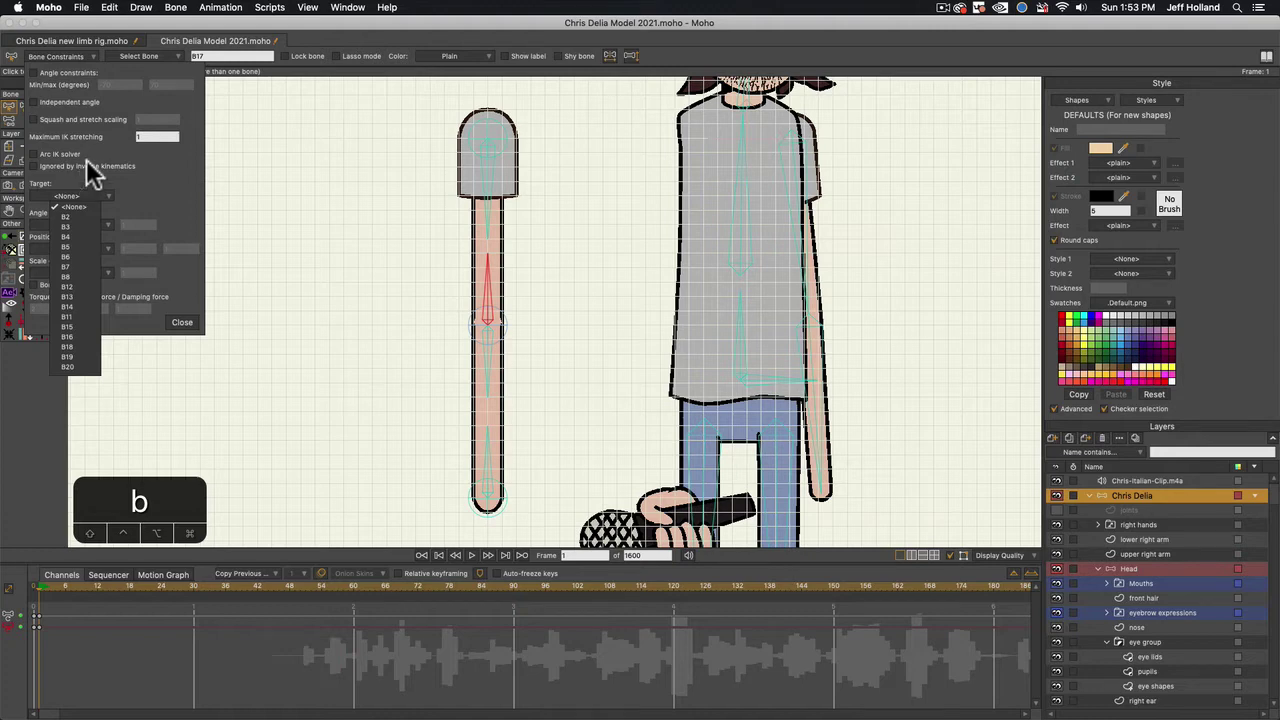
{"action": "left_click", "coordinate": [64, 316]}
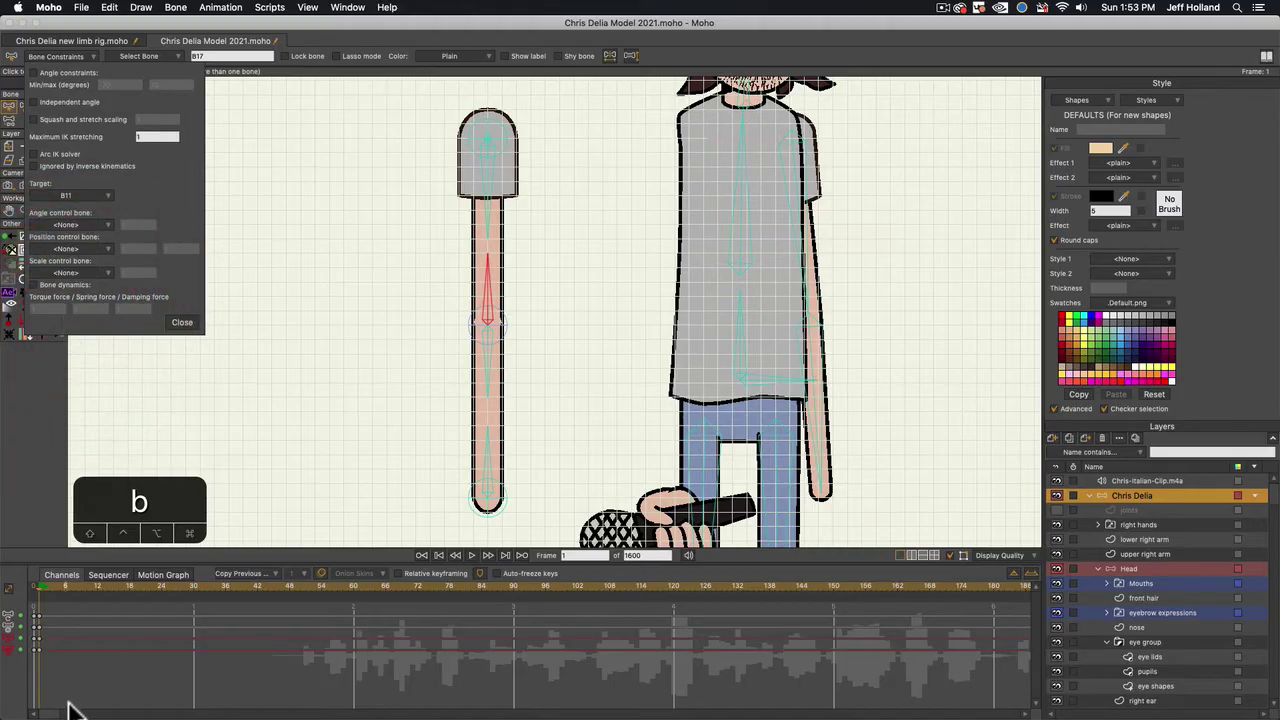
Delete the bone keyframes at the start of the timeline
{"action": "left_click_drag", "start_coordinate": [53, 611], "coordinate": [32, 664]}
{"action": "key", "text": "Delete"}
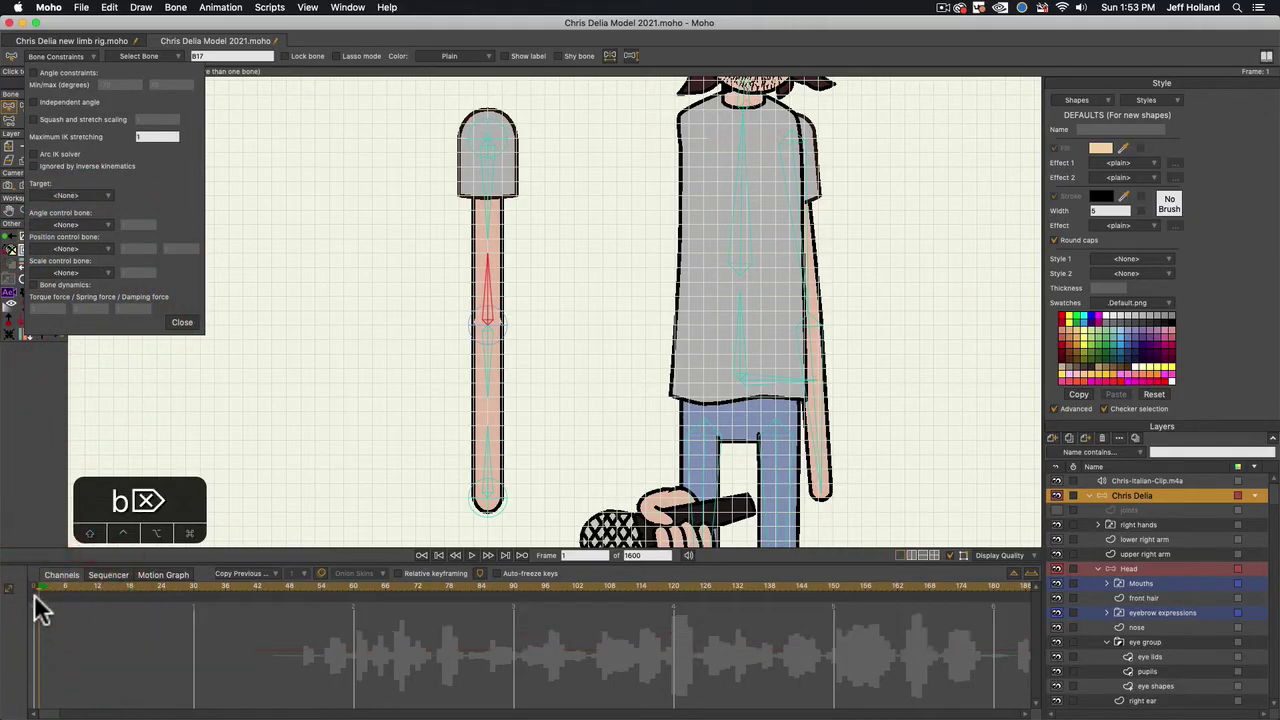
Return to frame 0 and set shoulder pin bone B11 as the target of elbow angle bone B17 in its bone constraints
{"action": "left_click", "coordinate": [31, 588]}
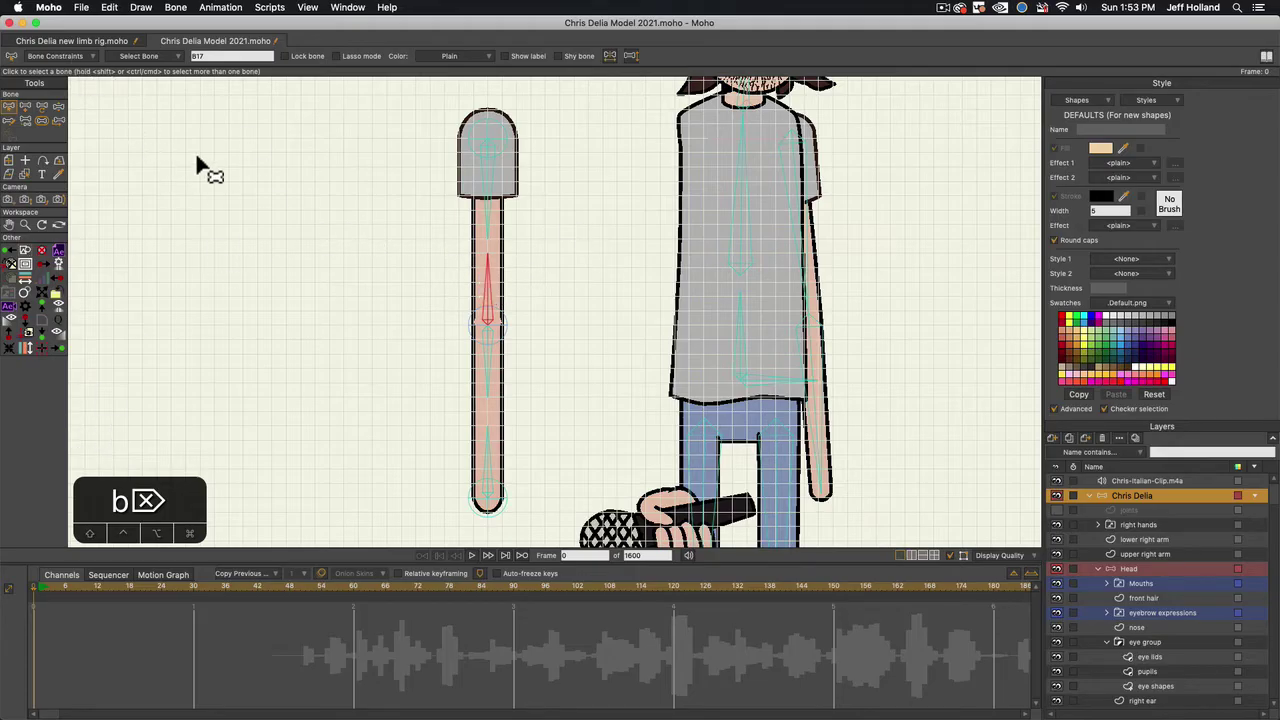
{"action": "left_click", "coordinate": [43, 55]}
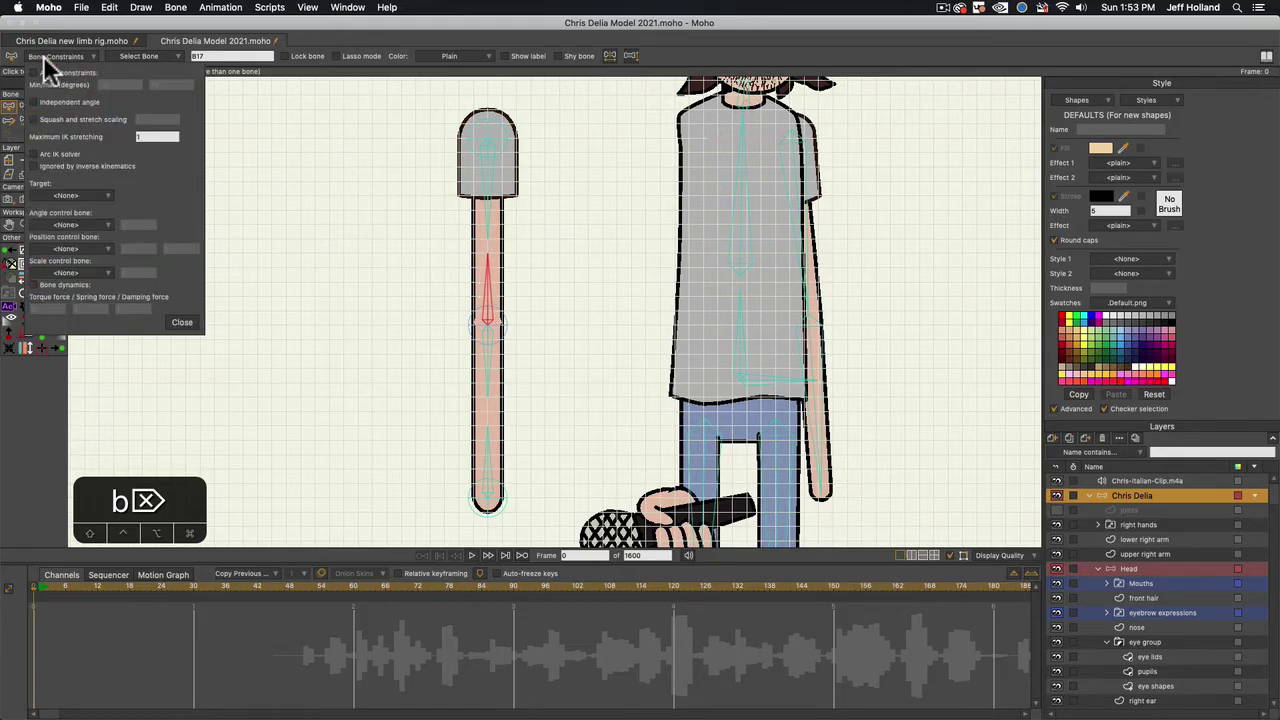
{"action": "left_click", "coordinate": [77, 196]}
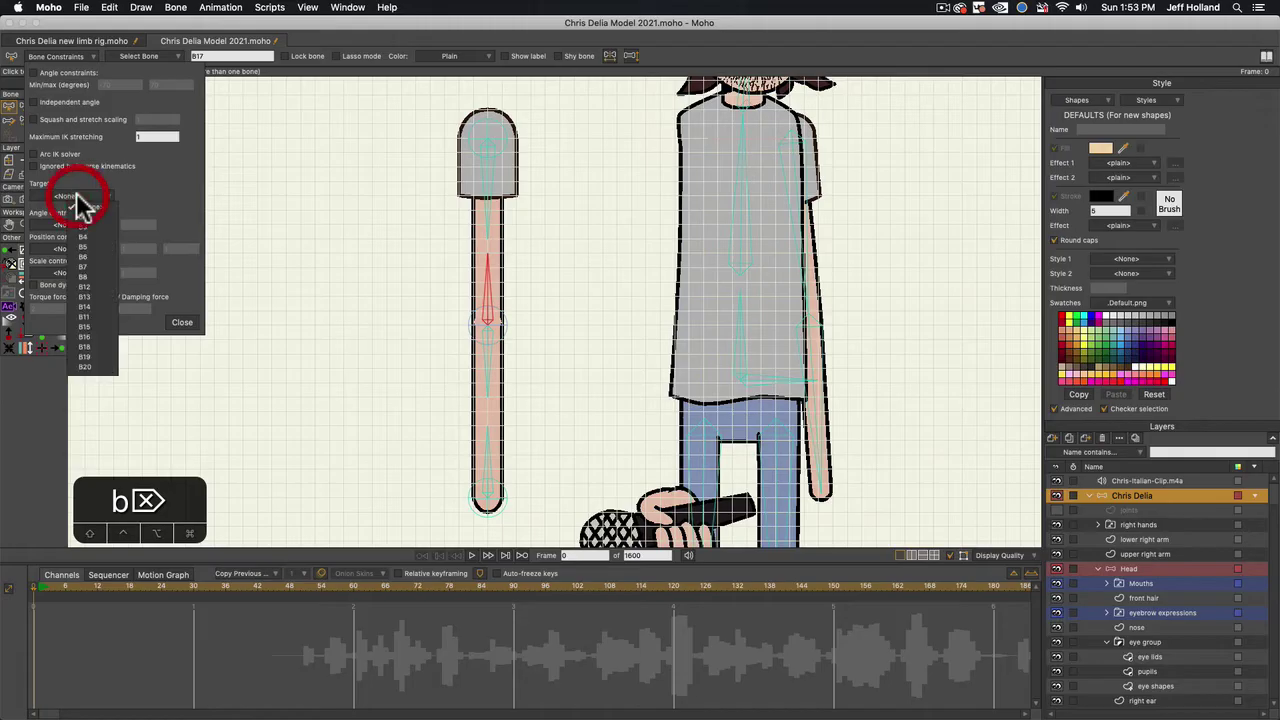
{"action": "left_click", "coordinate": [86, 317]}
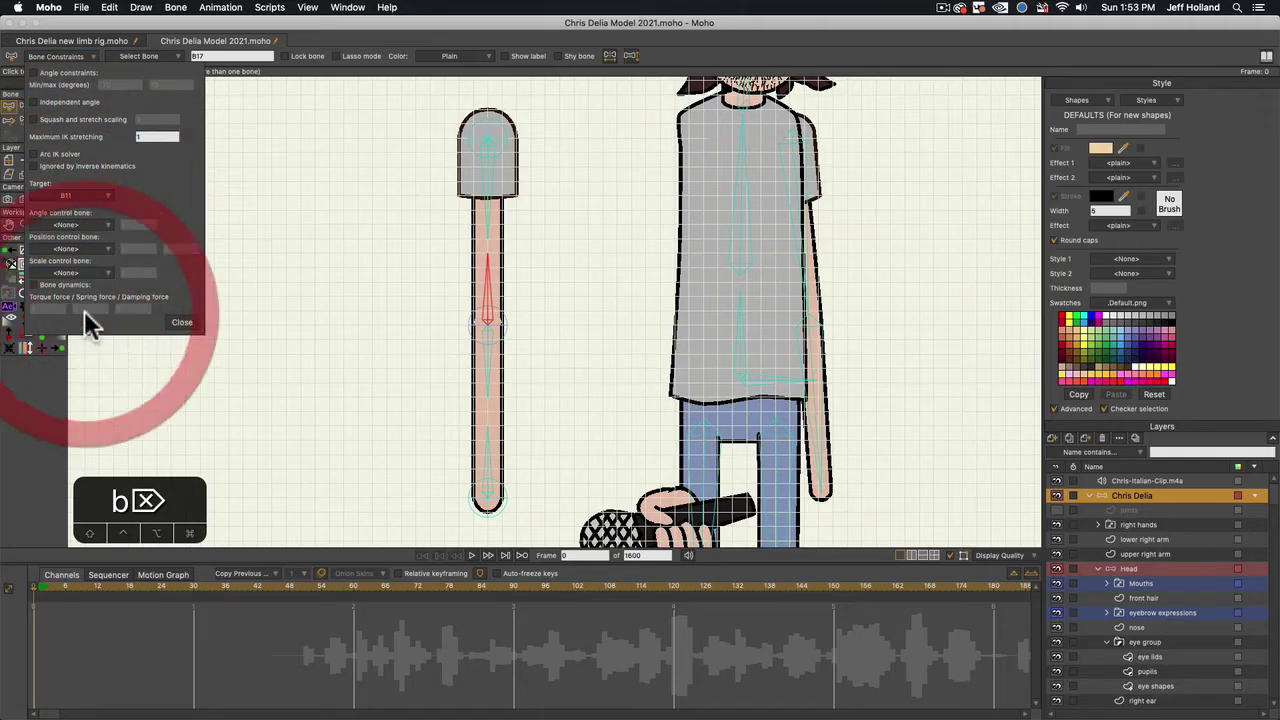
Set elbow pin bone B16 as the target of shoulder angle bone B15 in its bone constraints
{"action": "key", "text": "b"}
{"action": "left_click", "coordinate": [489, 190]}
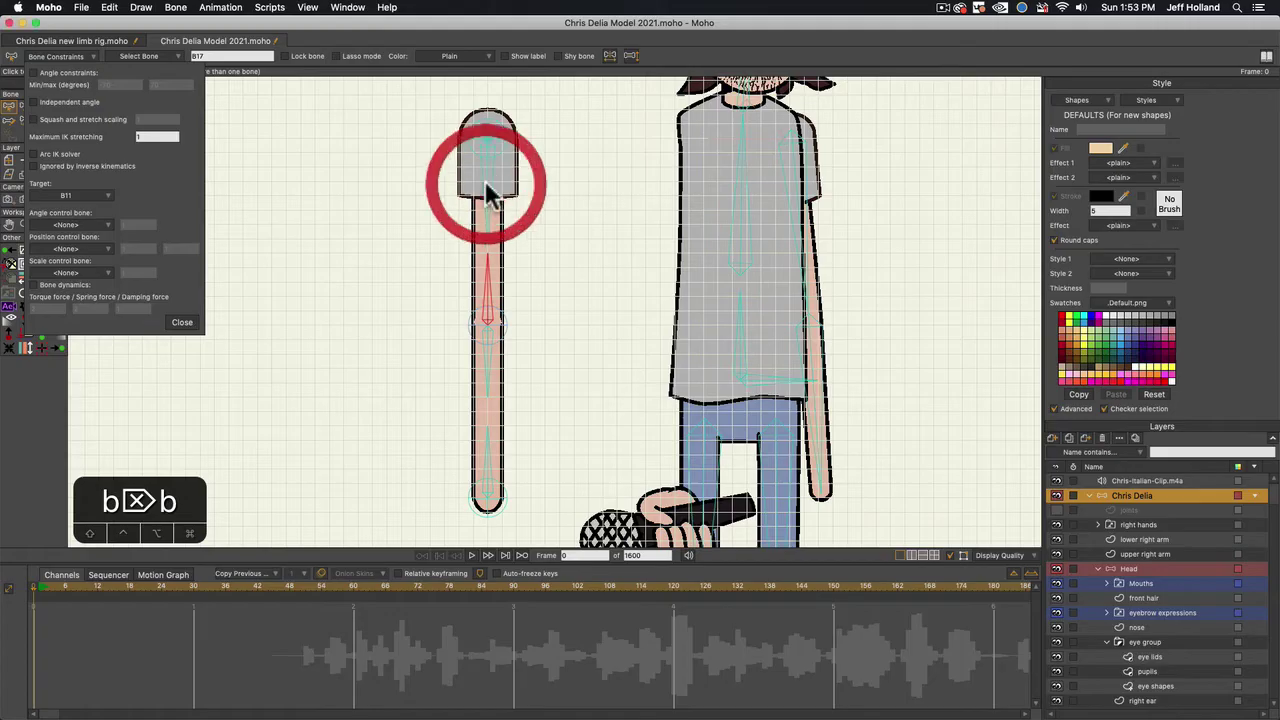
{"action": "left_click", "coordinate": [473, 325]}
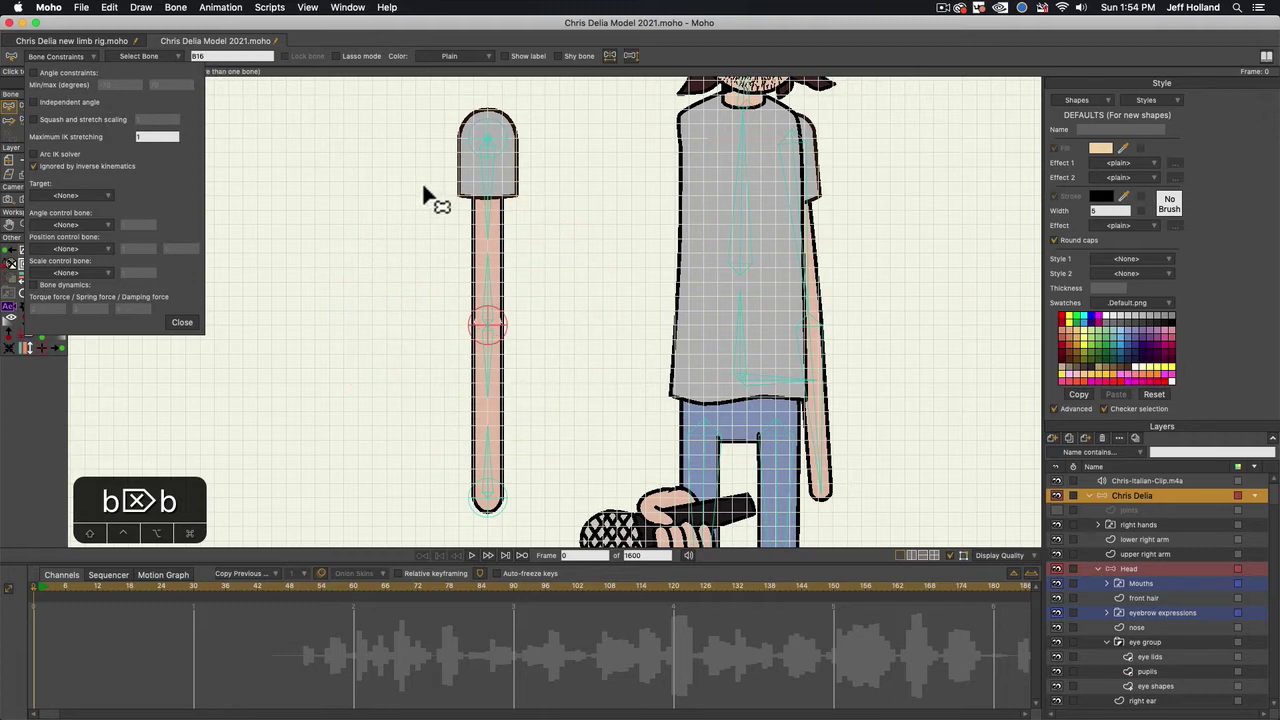
{"action": "left_click", "coordinate": [483, 204]}
{"action": "left_click", "coordinate": [474, 328]}
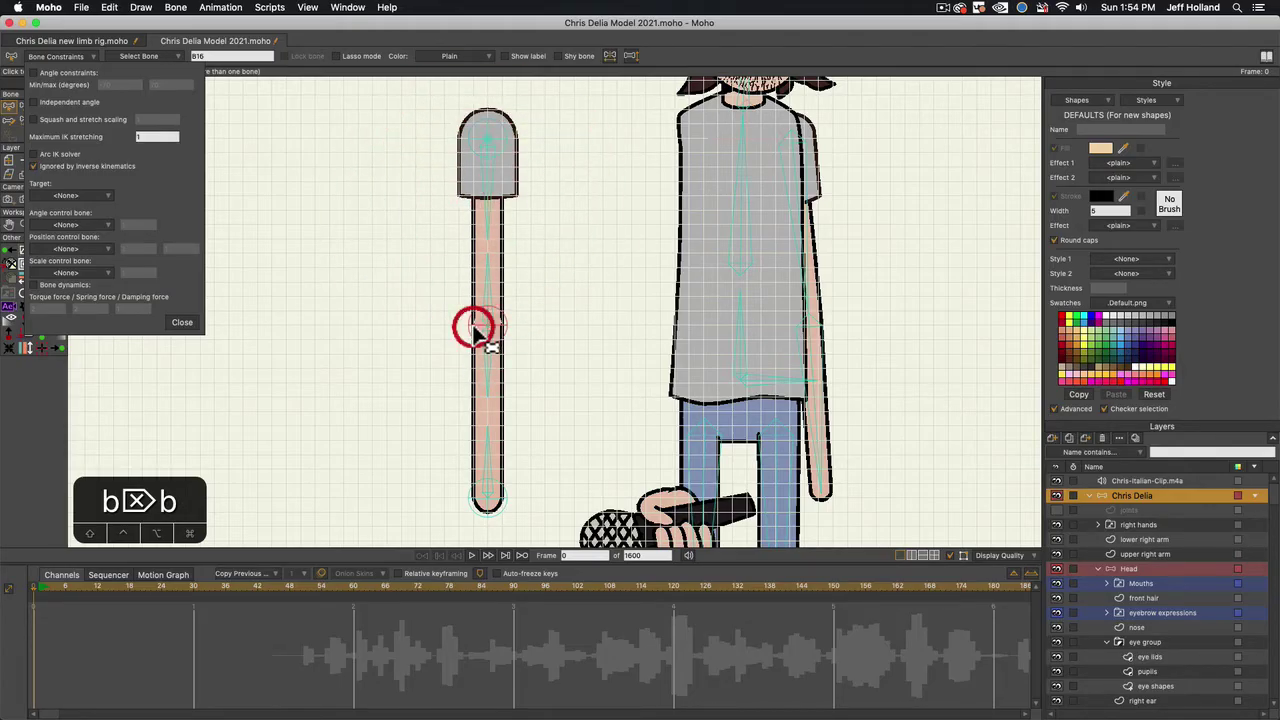
{"action": "left_click", "coordinate": [483, 213]}
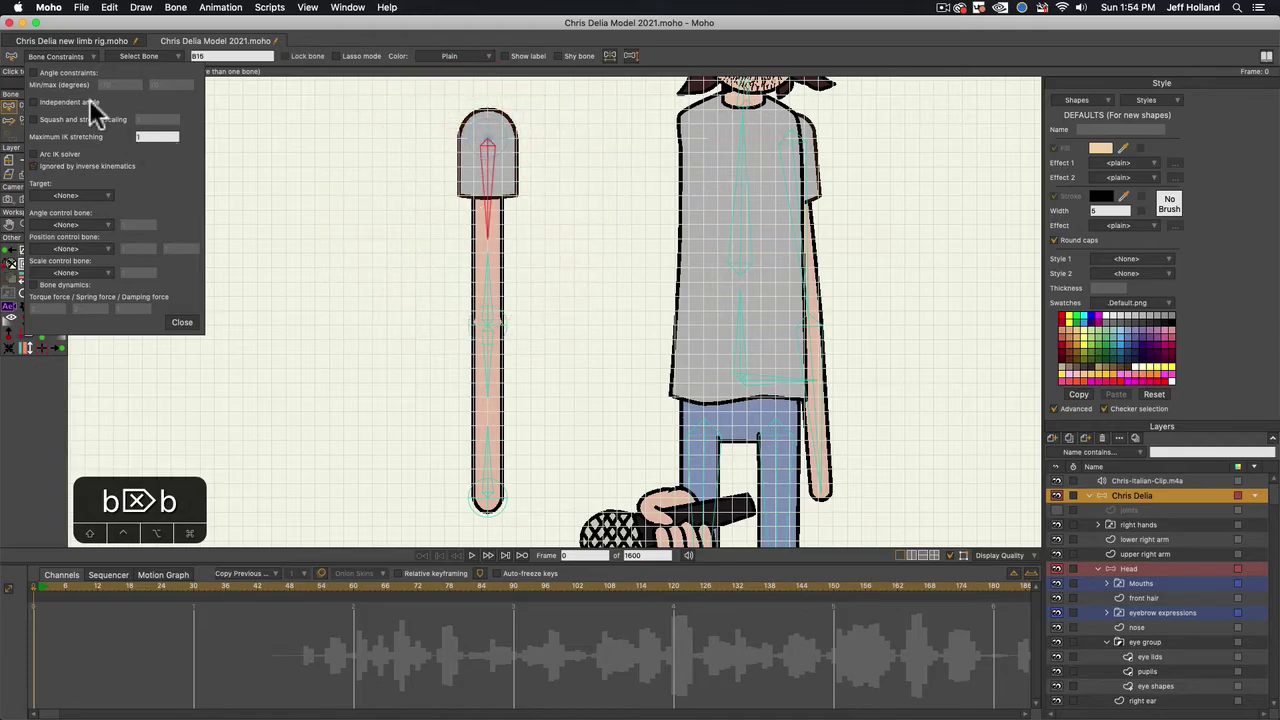
{"action": "left_click", "coordinate": [53, 193]}
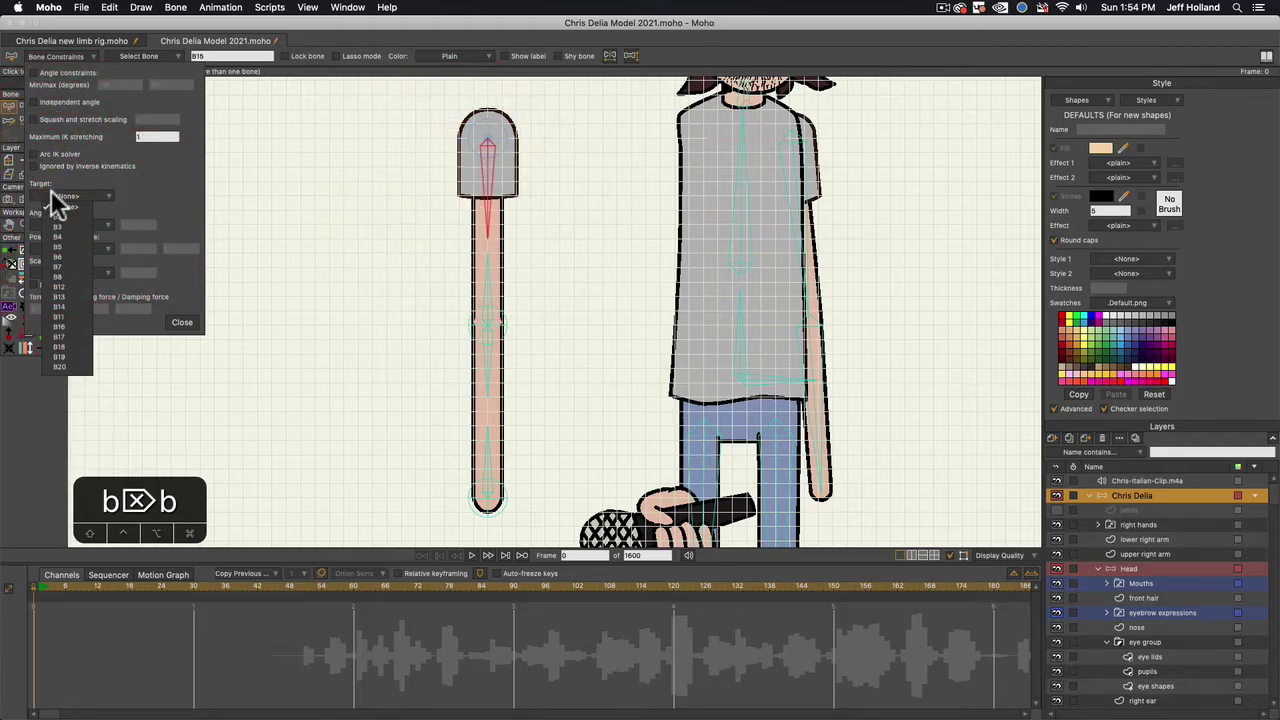
{"action": "left_click", "coordinate": [58, 328]}
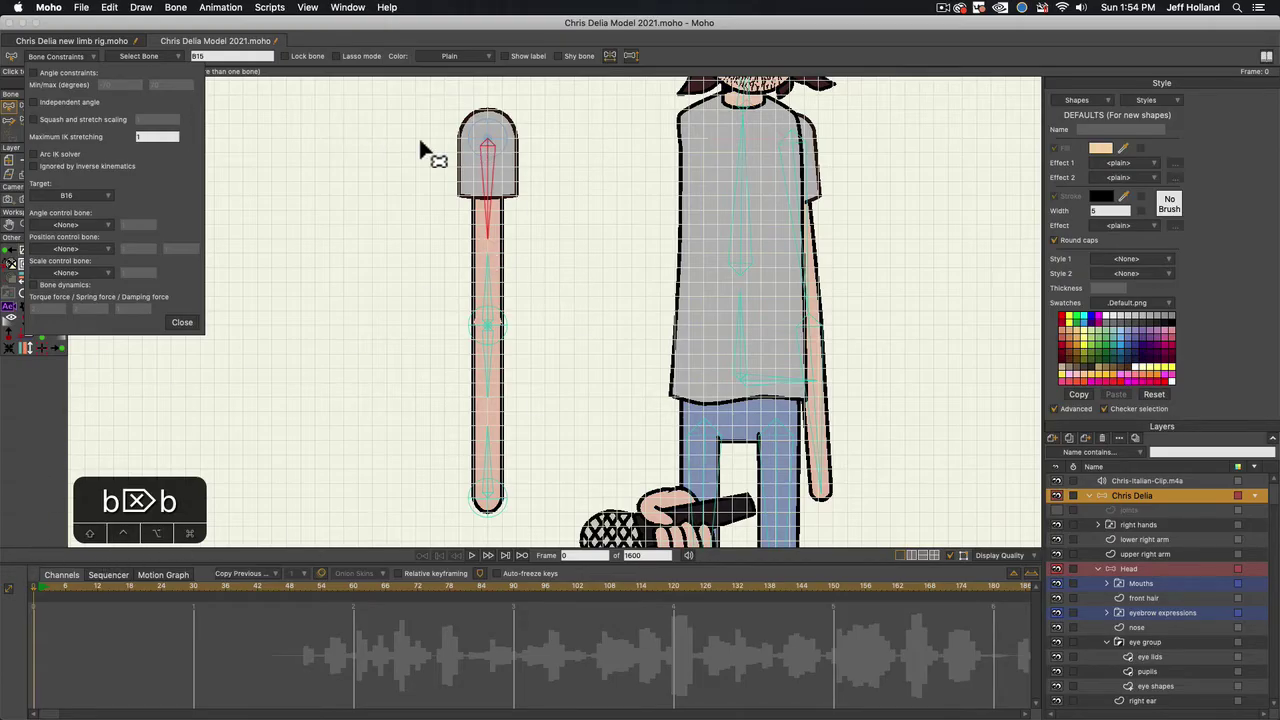
{"action": "left_click_drag", "start_coordinate": [471, 141], "coordinate": [485, 180]}
Test the upper arm at frame 1 by moving elbow pin bone B16 around, and delete the resulting test keyframes
{"action": "left_click", "coordinate": [36, 586]}
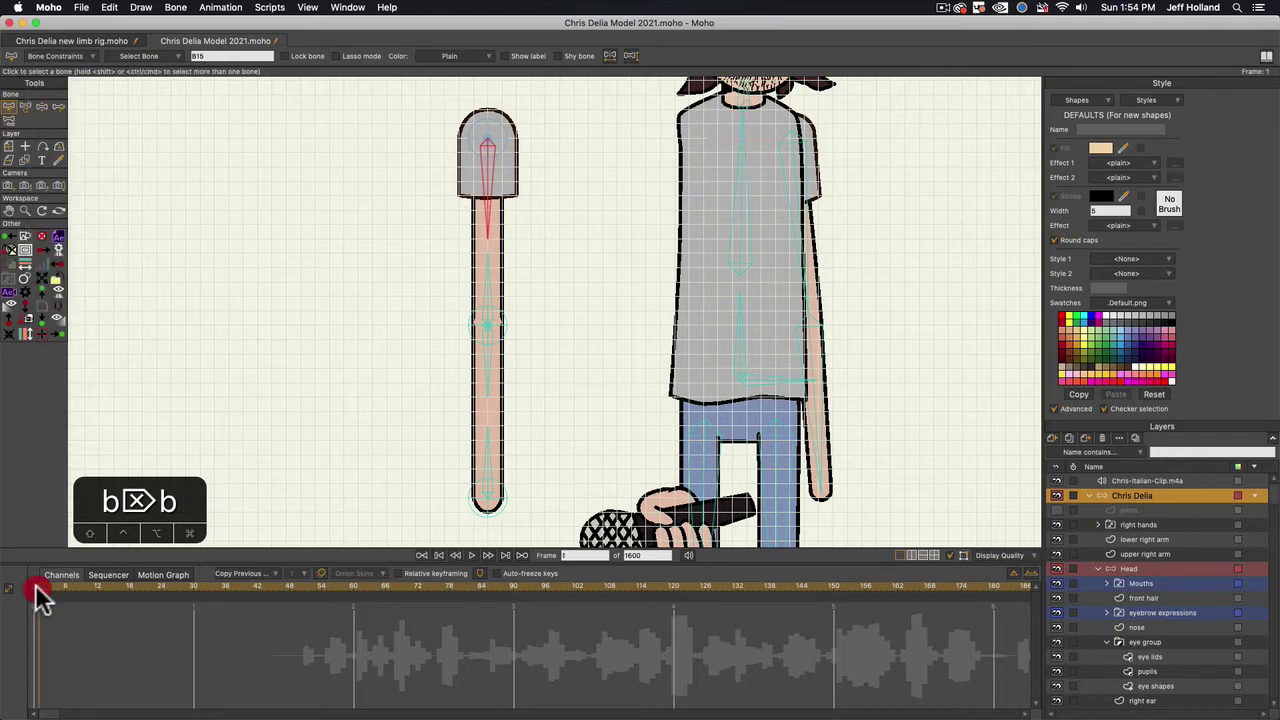
{"action": "key", "text": "t"}
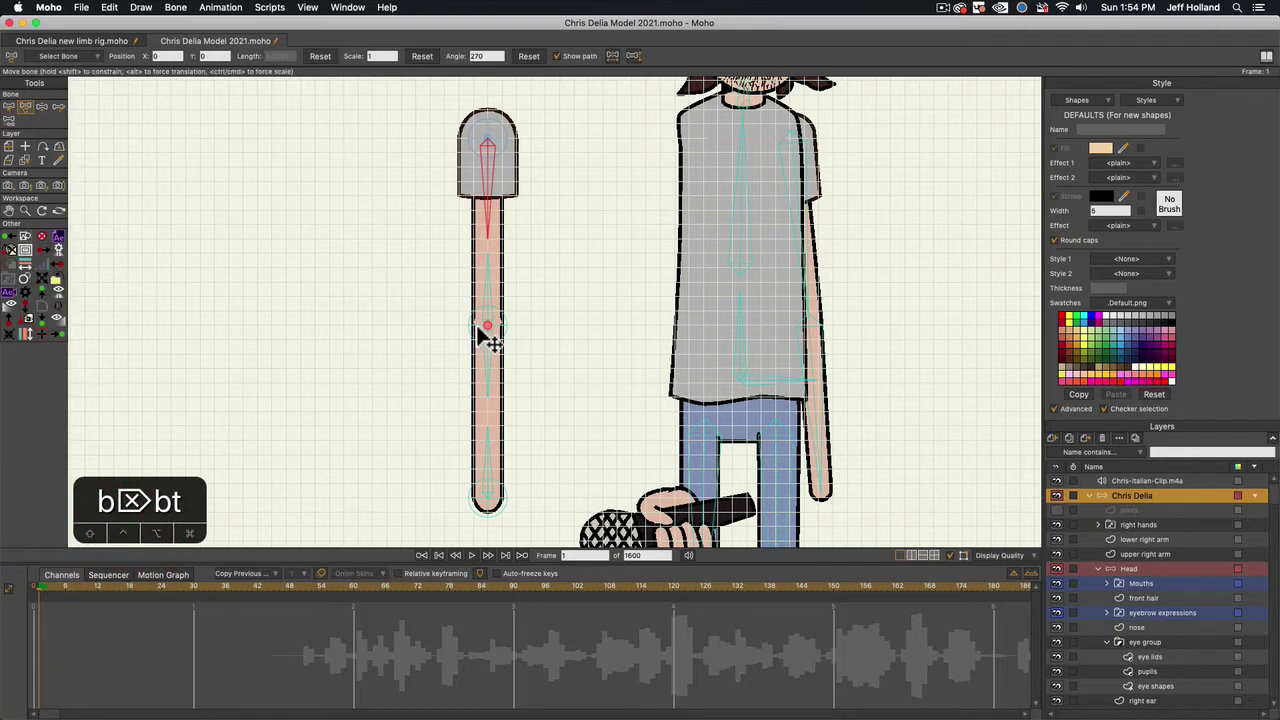
{"action": "left_click_drag", "start_coordinate": [487, 337], "coordinate": [463, 280]}
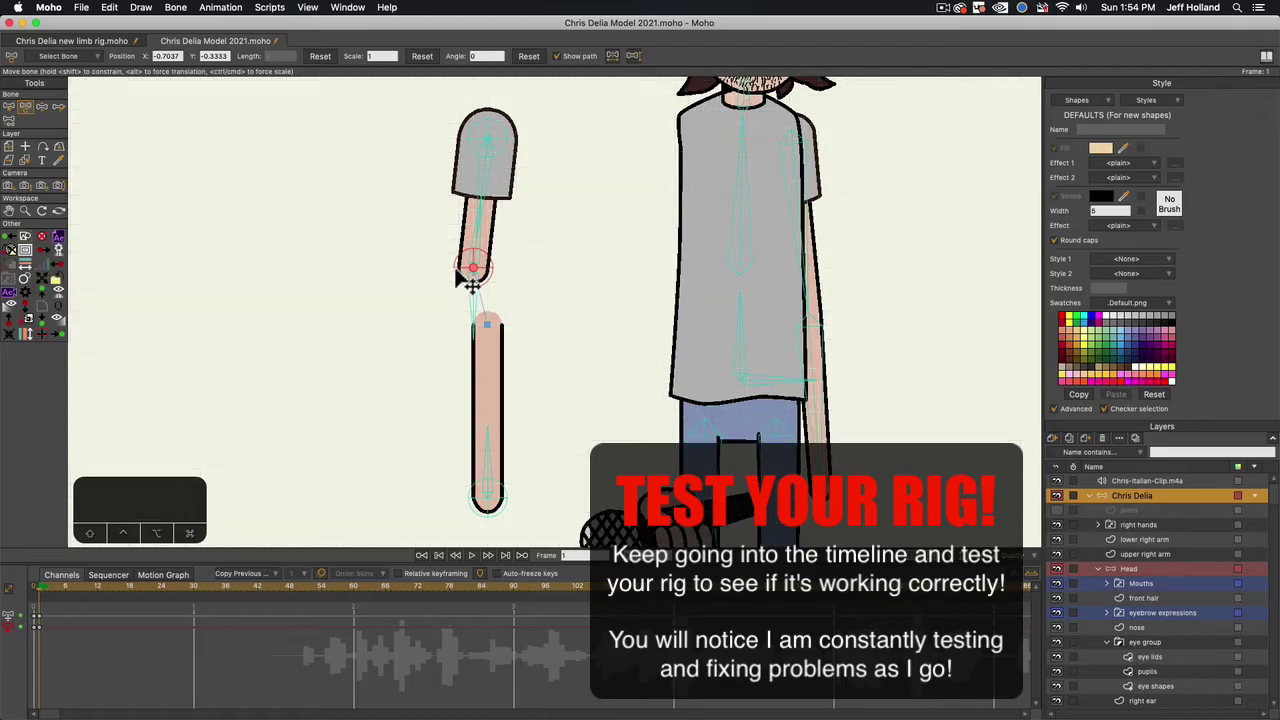
{"action": "left_click_drag", "start_coordinate": [474, 268], "coordinate": [385, 286]}
{"action": "key", "text": "super+z"}
{"action": "key", "text": "t"}
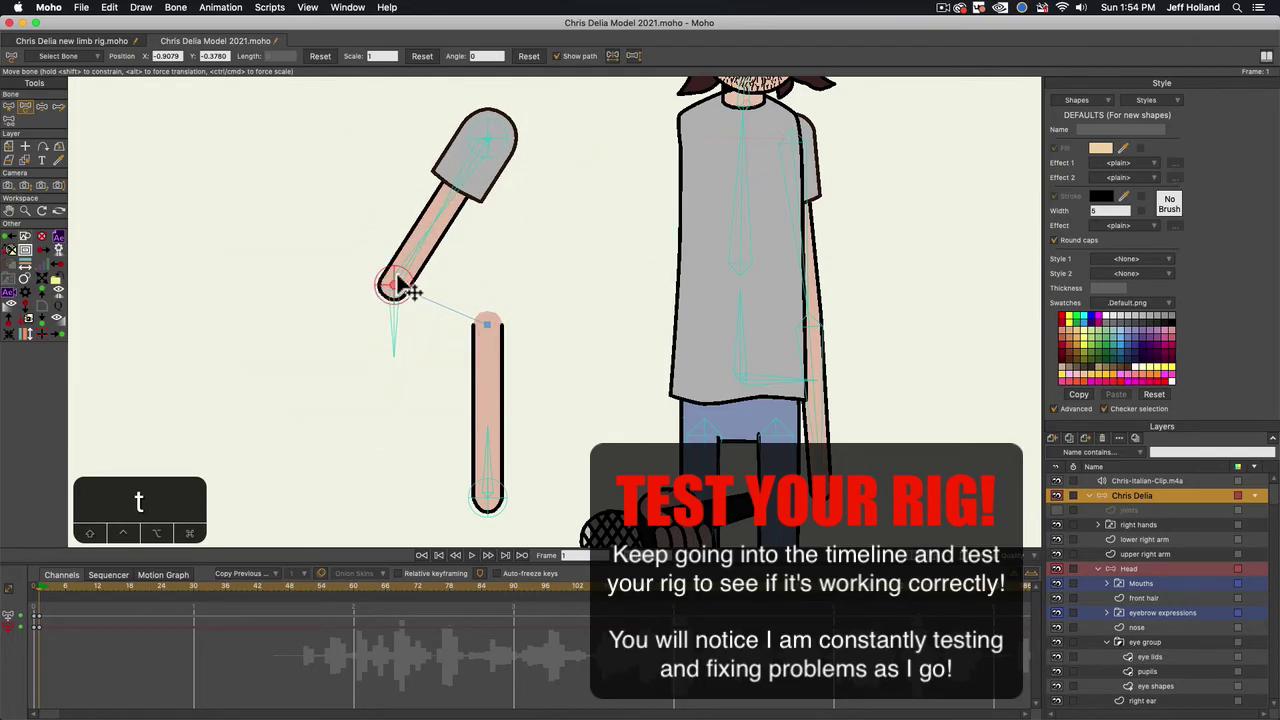
{"action": "left_click_drag", "start_coordinate": [393, 285], "coordinate": [489, 215]}
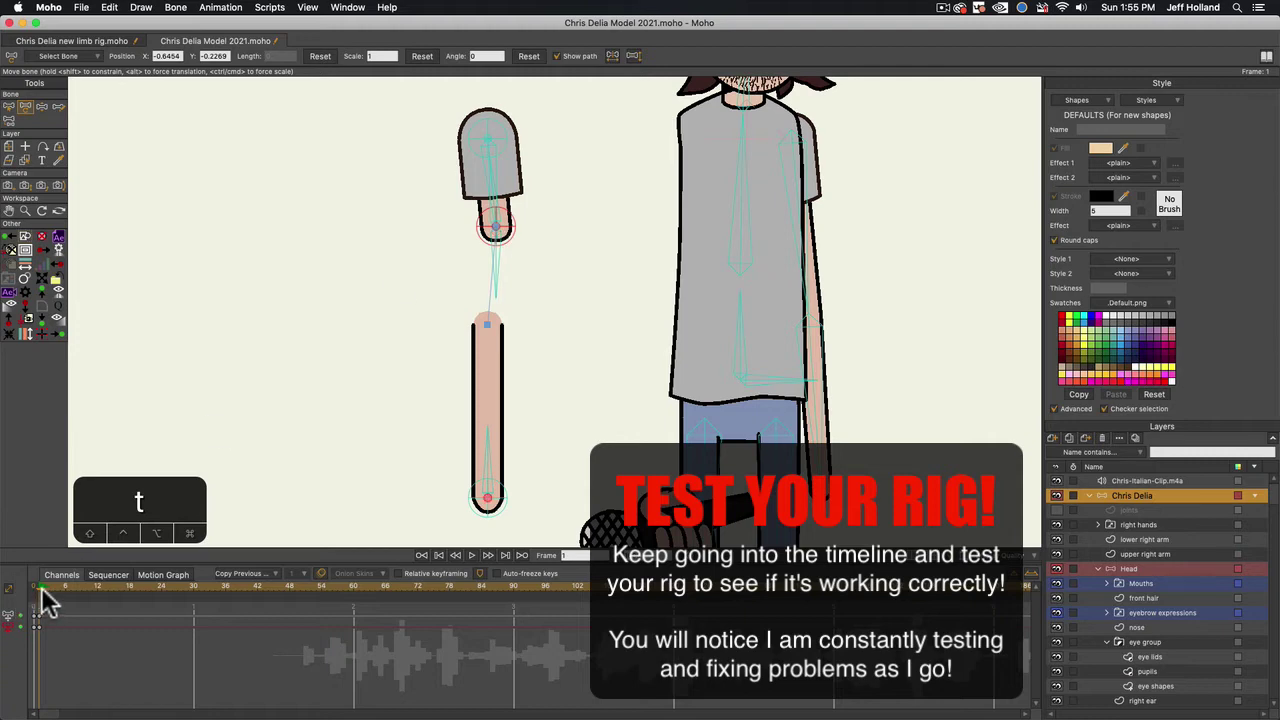
{"action": "left_click_drag", "start_coordinate": [46, 608], "coordinate": [35, 649]}
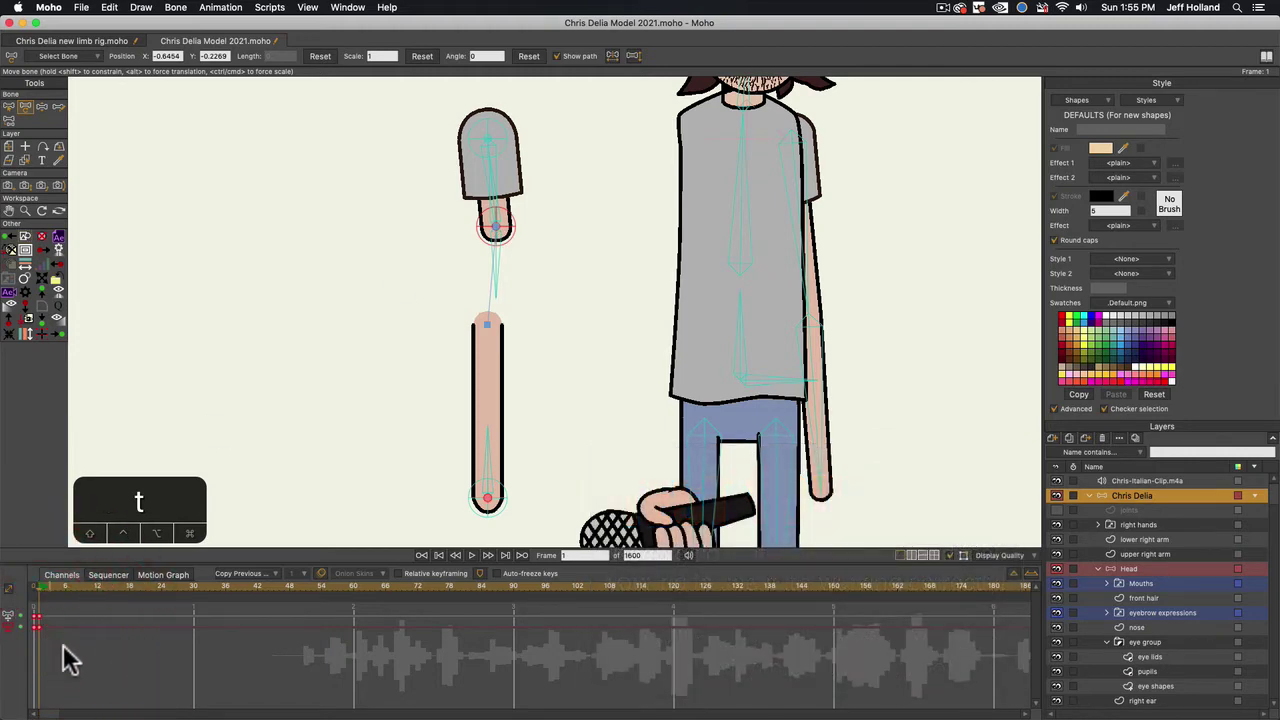
{"action": "key", "text": "BackSpace"}
At frame 0, move the top center point of the lower right arm artwork down onto the elbow joint, at Y -0.4815
{"action": "left_click_drag", "start_coordinate": [32, 590], "coordinate": [8, 590]}
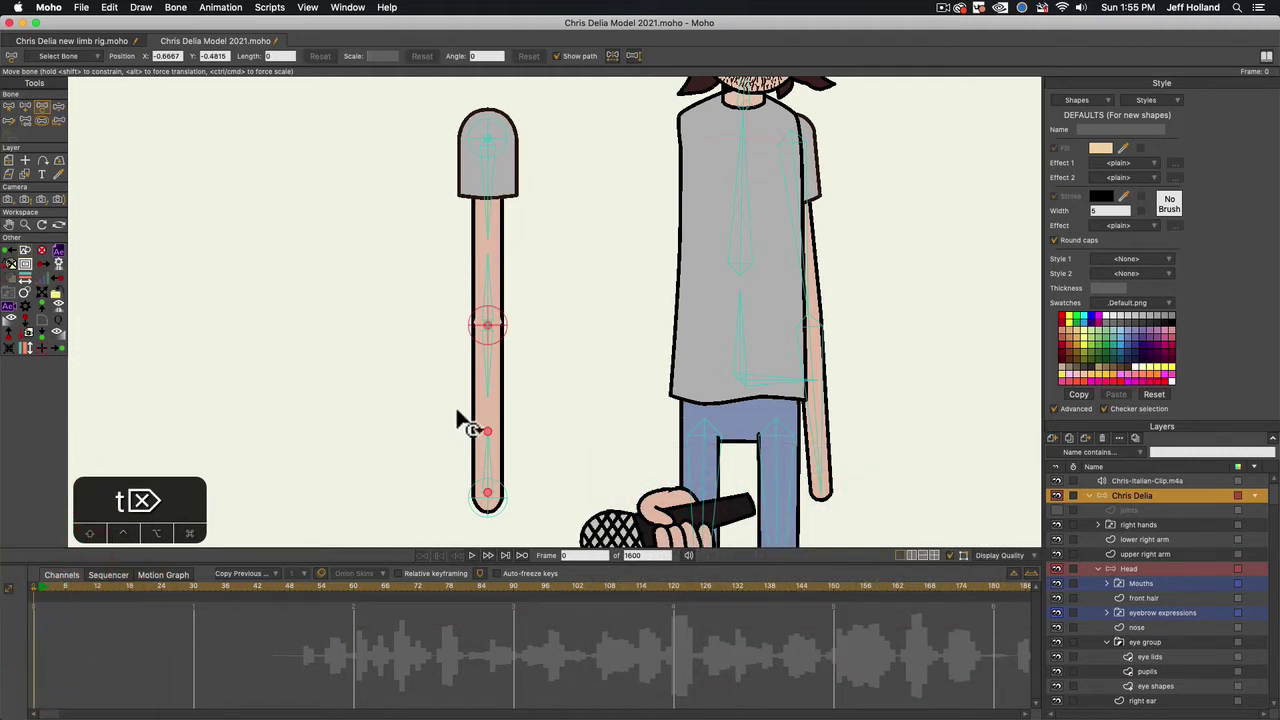
{"action": "scroll", "coordinate": [498, 387], "scroll_direction": "up", "scroll_amount": 1}
{"action": "scroll", "coordinate": [500, 395], "scroll_direction": "up", "scroll_amount": 3}
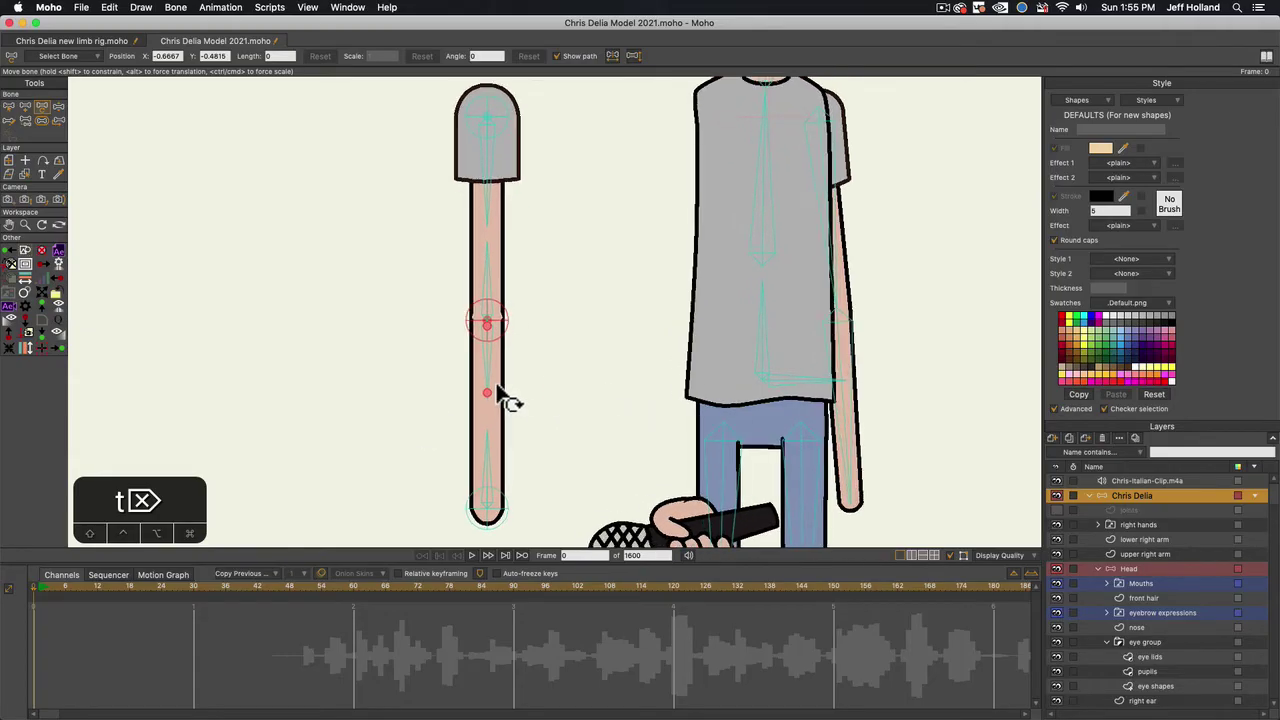
{"action": "left_click", "coordinate": [1136, 541]}
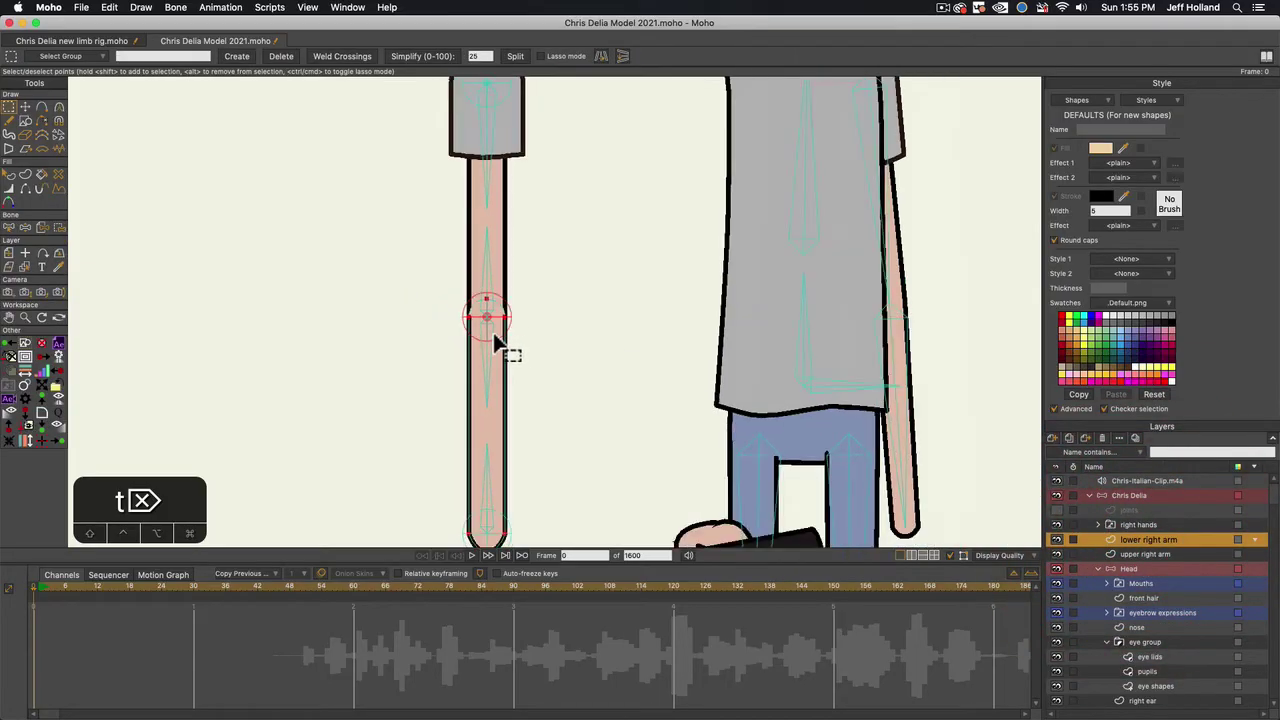
{"action": "scroll", "coordinate": [485, 300], "scroll_direction": "up", "scroll_amount": 2}
{"action": "key", "text": "t"}
{"action": "scroll", "coordinate": [491, 286], "scroll_direction": "up", "scroll_amount": 2}
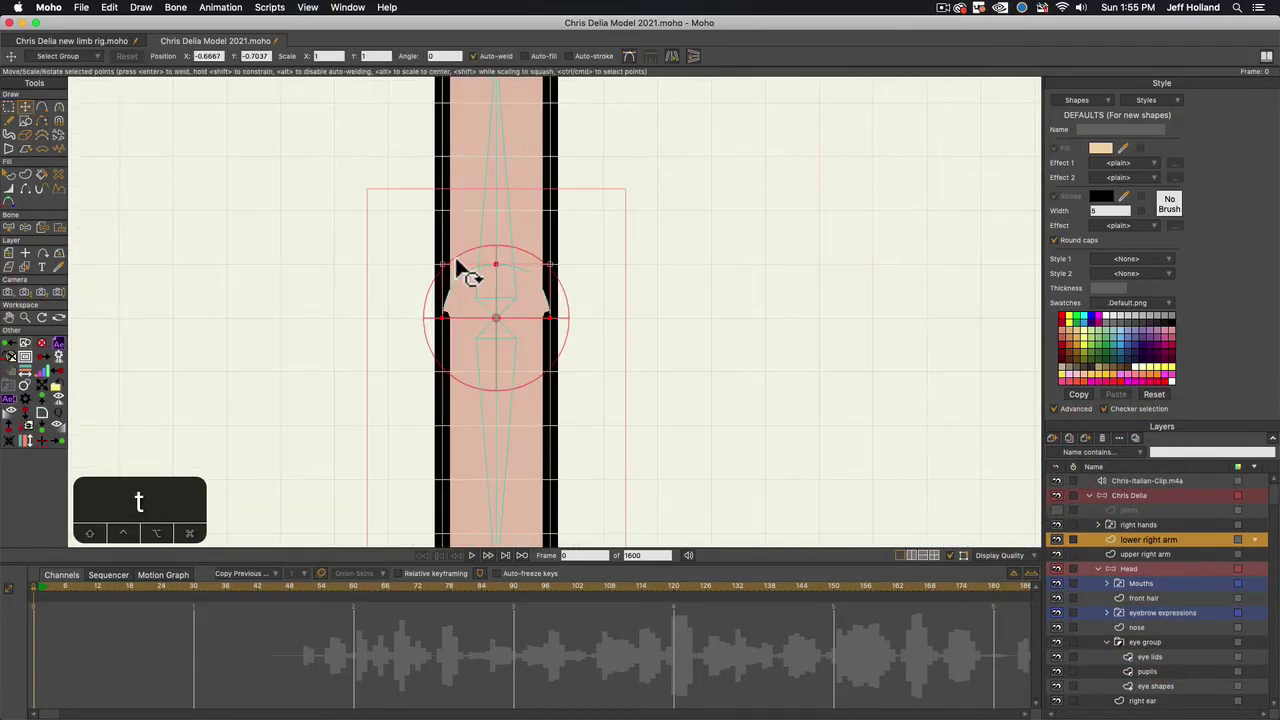
{"action": "left_click", "coordinate": [498, 268]}
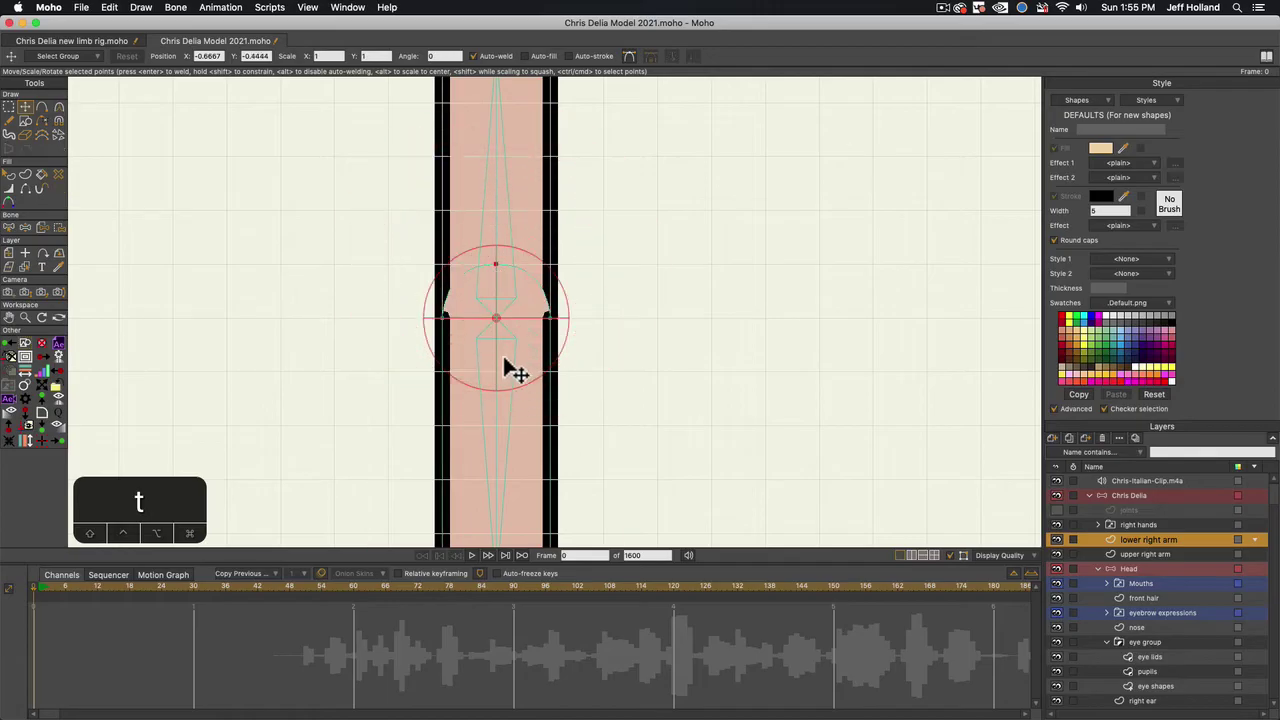
{"action": "key", "text": "t"}
{"action": "left_click", "coordinate": [496, 267]}
{"action": "left_click_drag", "start_coordinate": [496, 267], "coordinate": [494, 330]}
Set wrist pin bone B19 as the target of elbow angle bone B18, which points down the forearm
{"action": "scroll", "coordinate": [489, 350], "scroll_direction": "down", "scroll_amount": 6}
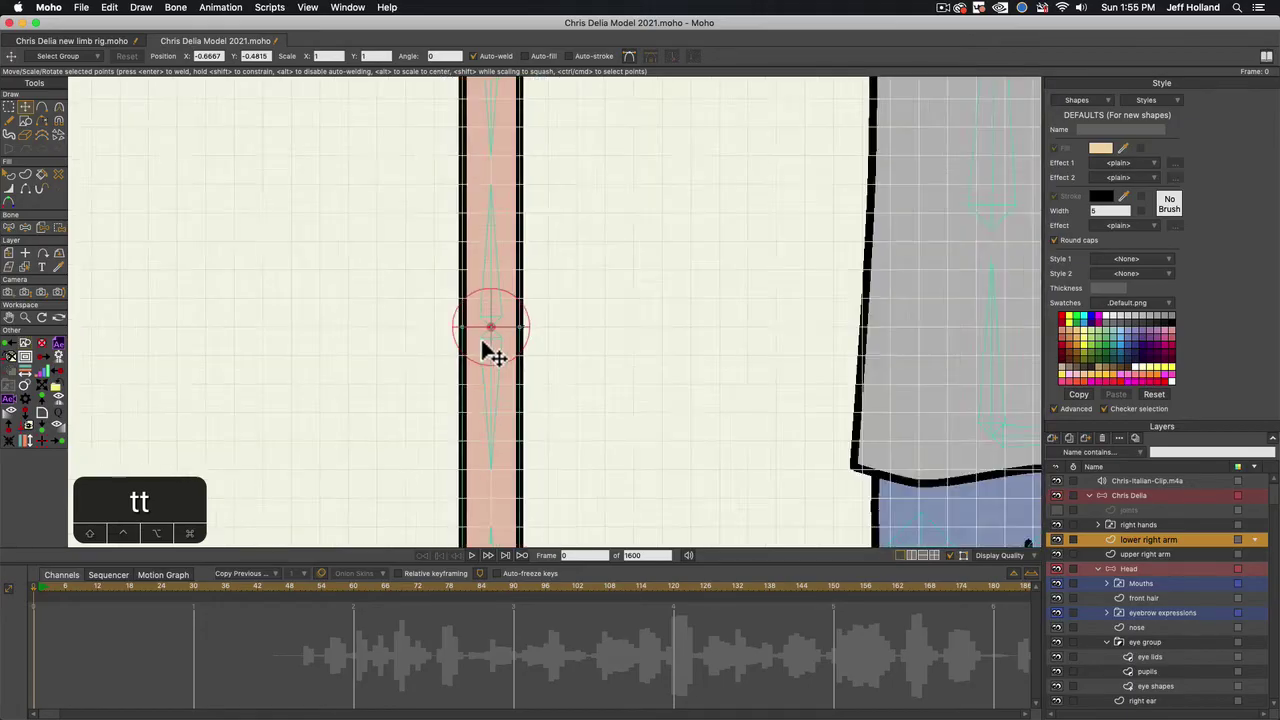
{"action": "scroll", "coordinate": [487, 365], "scroll_direction": "up", "scroll_amount": 3}
{"action": "scroll", "coordinate": [480, 375], "scroll_direction": "down", "scroll_amount": 6}
{"action": "scroll", "coordinate": [466, 377], "scroll_direction": "up", "scroll_amount": 3}
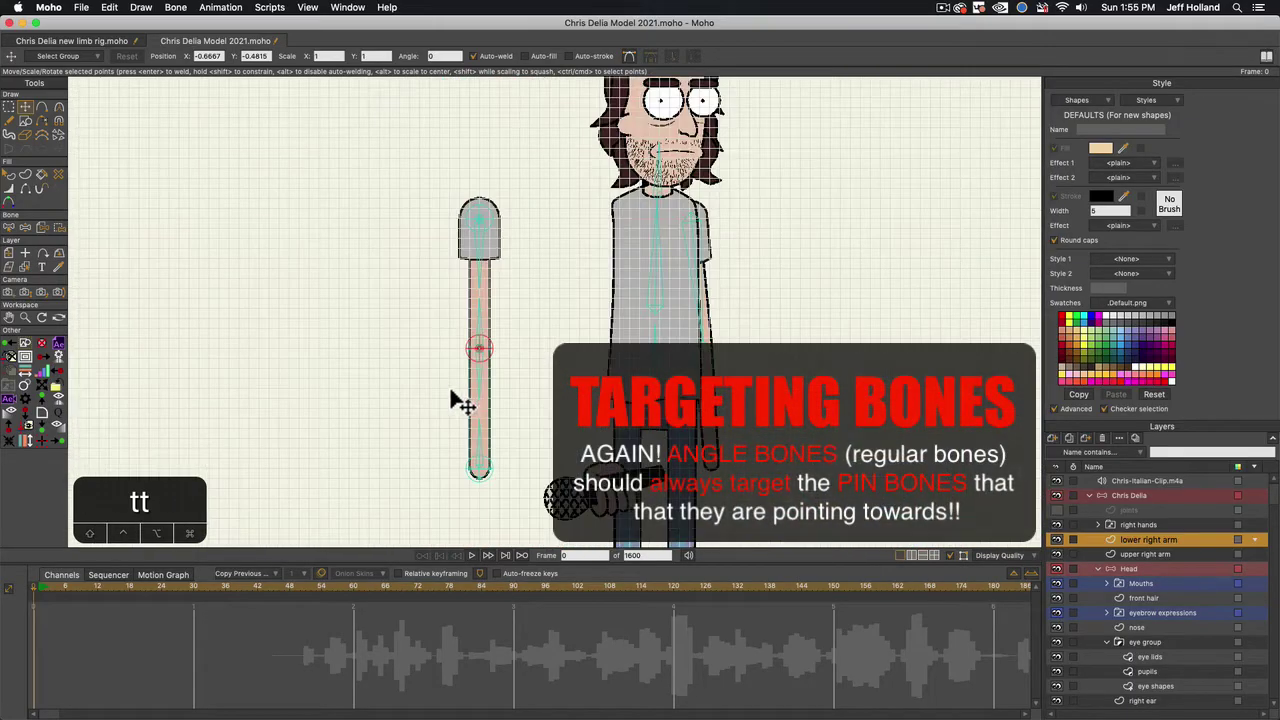
{"action": "left_click", "coordinate": [436, 392]}
{"action": "left_click_drag", "start_coordinate": [435, 392], "coordinate": [432, 401]}
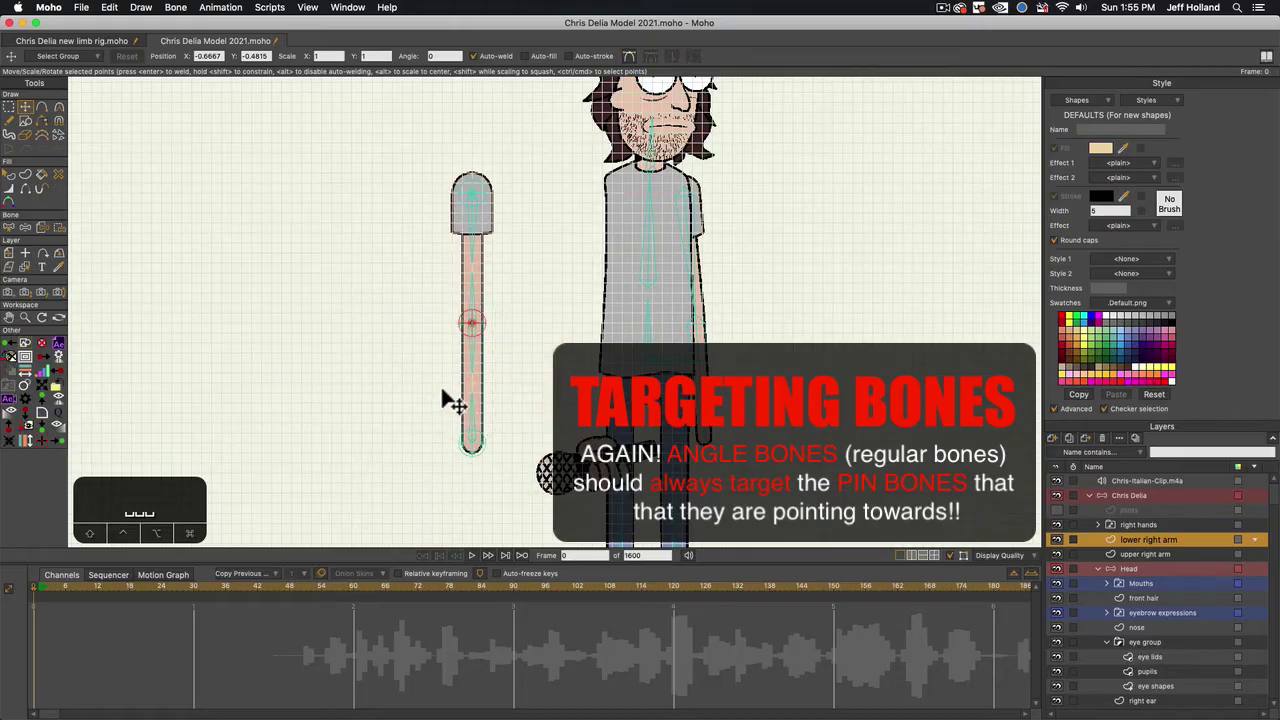
{"action": "key", "text": "b"}
{"action": "left_click", "coordinate": [469, 351]}
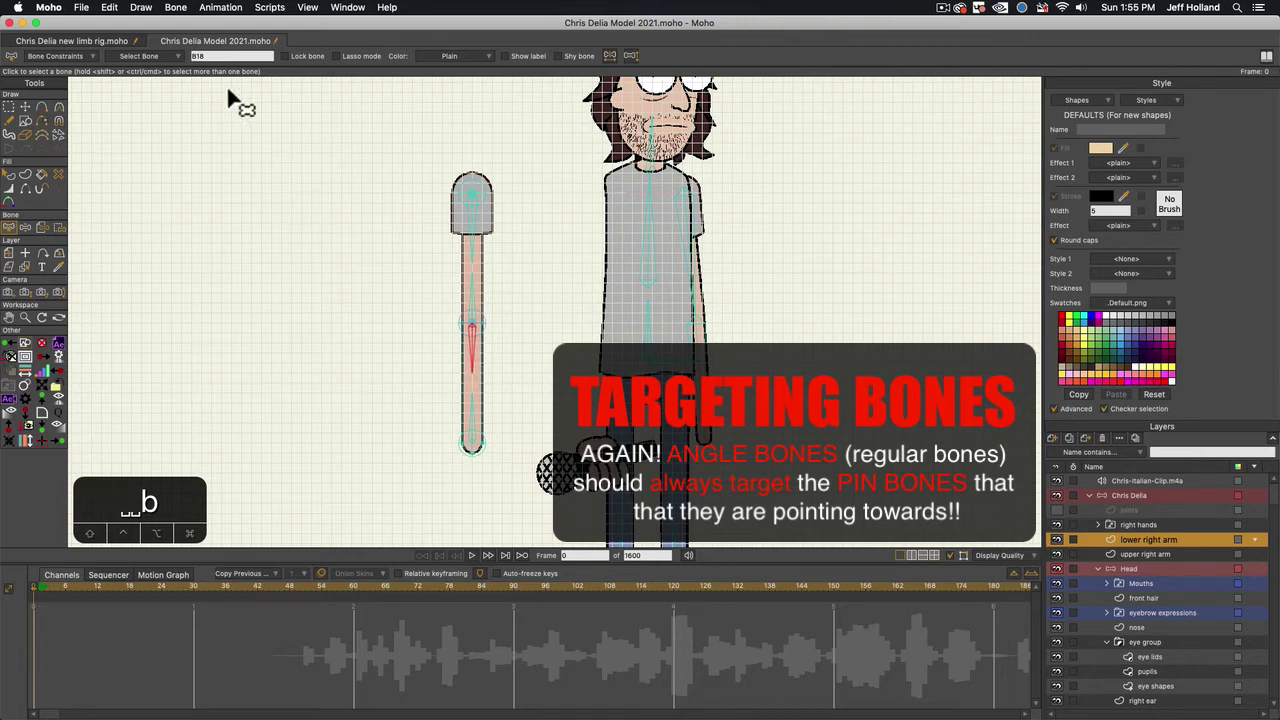
{"action": "left_click", "coordinate": [461, 454]}
{"action": "left_click", "coordinate": [474, 350]}
{"action": "left_click", "coordinate": [69, 55]}
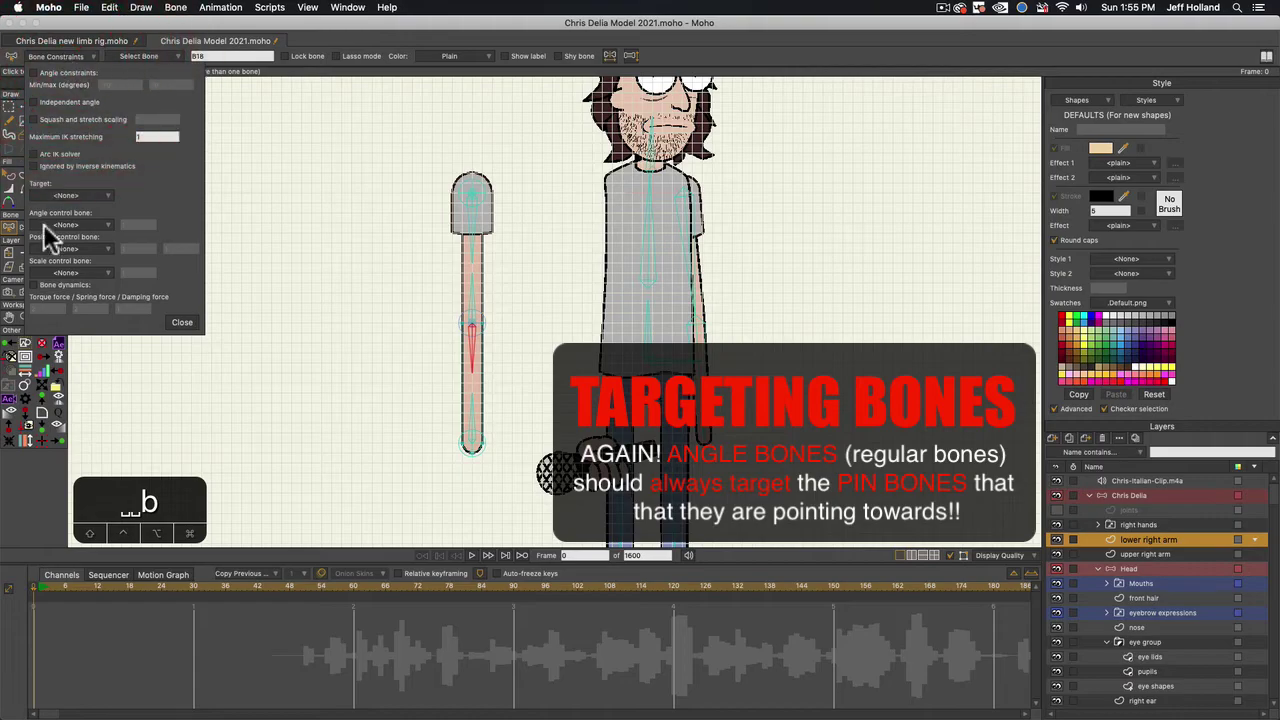
{"action": "left_click", "coordinate": [58, 196]}
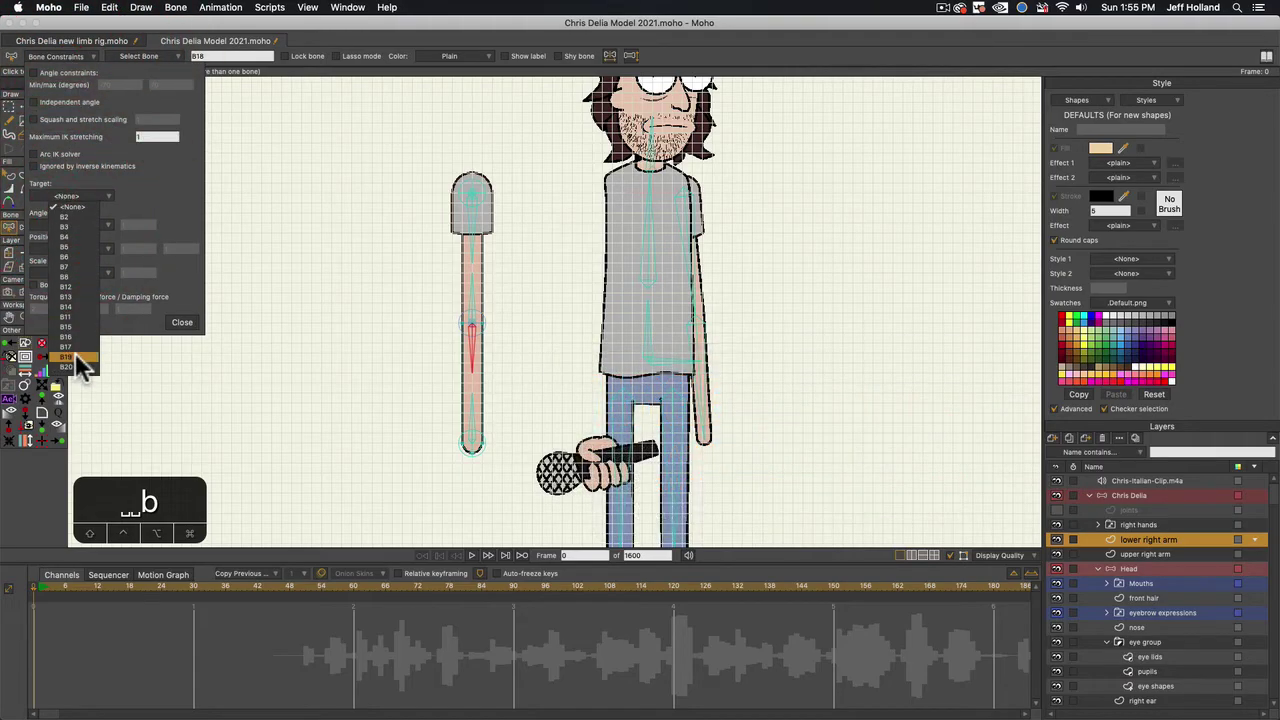
{"action": "left_click", "coordinate": [75, 352]}
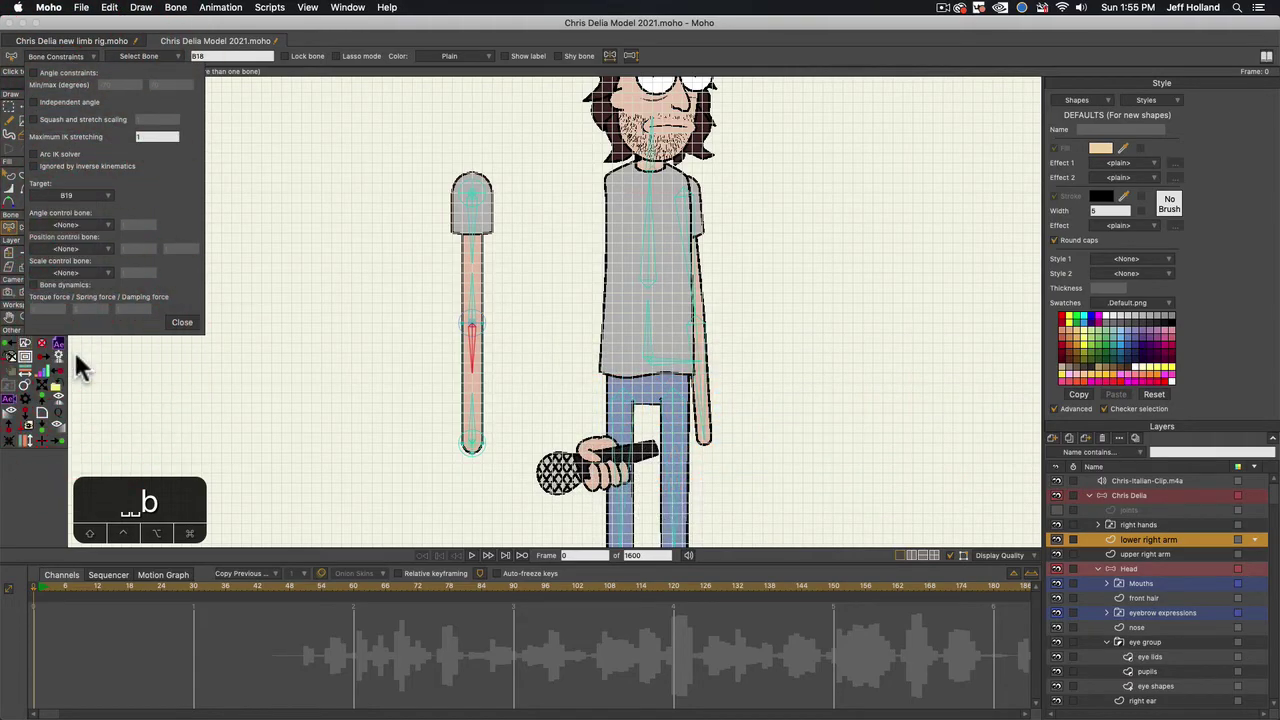
Set elbow pin bone B16 as the target of wrist pin bone B19 in its bone constraints
{"action": "left_click", "coordinate": [472, 430]}
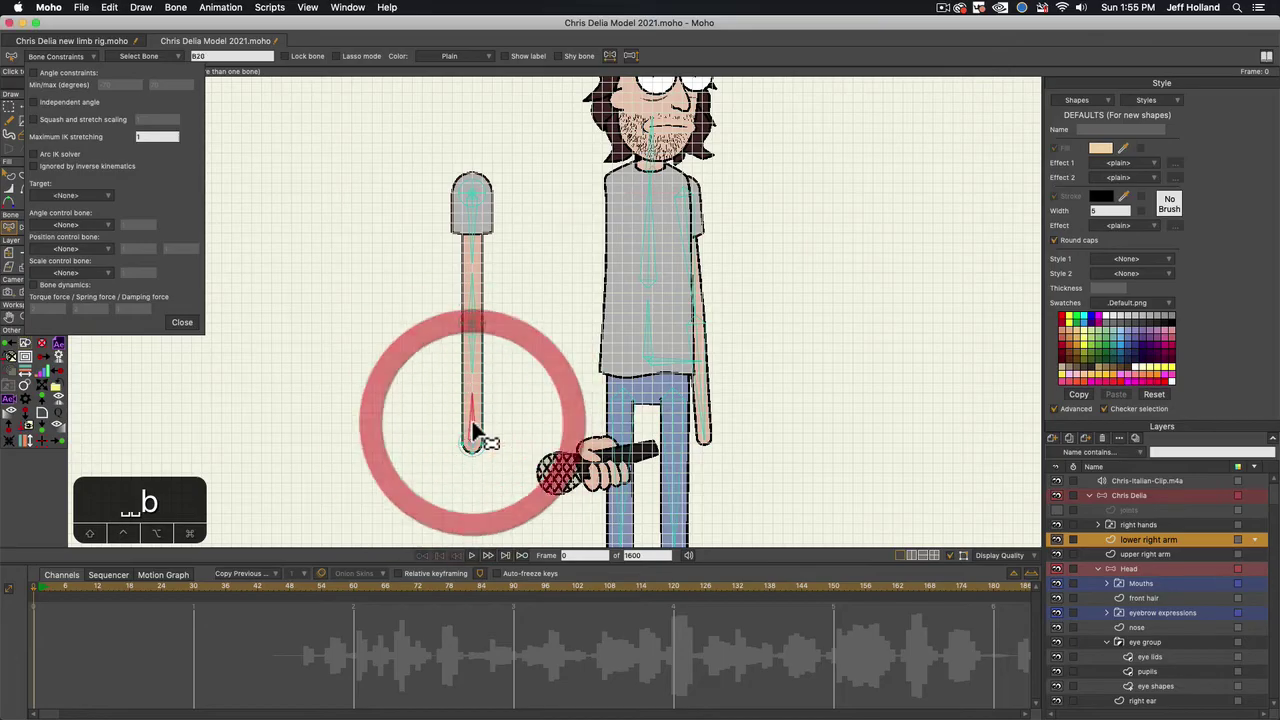
{"action": "left_click", "coordinate": [460, 331]}
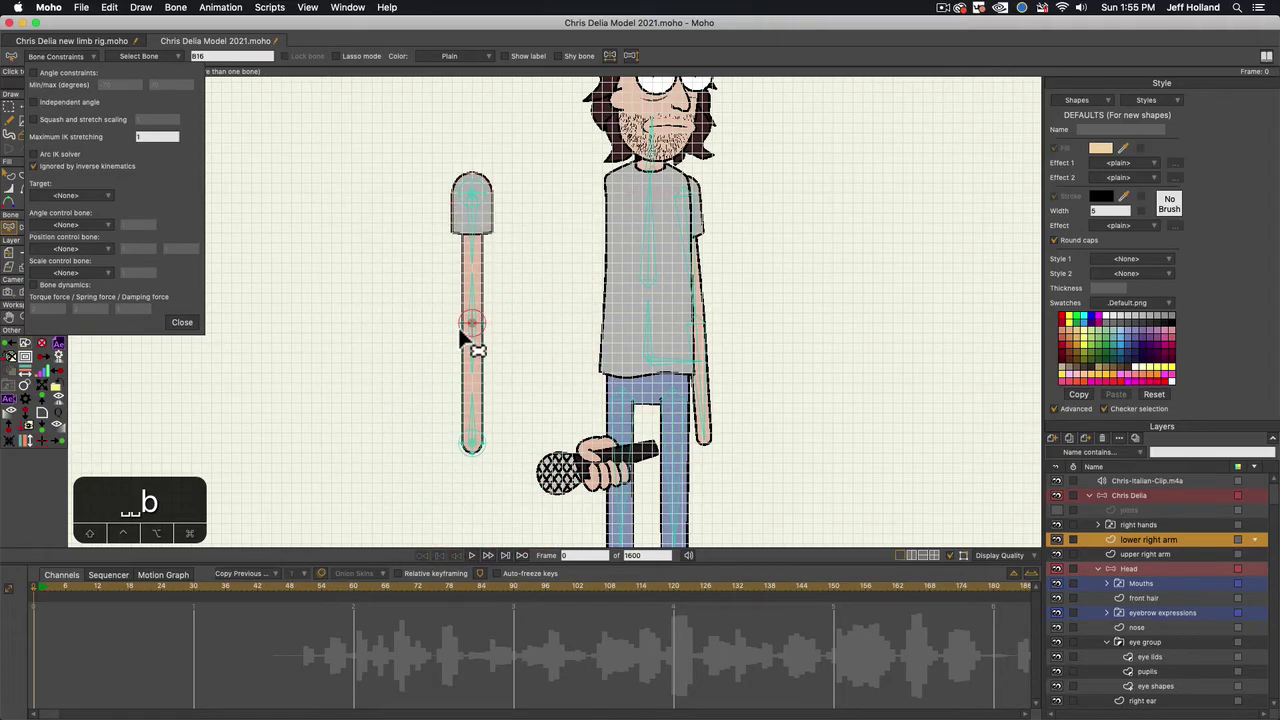
{"action": "left_click", "coordinate": [466, 448]}
{"action": "left_click", "coordinate": [72, 196]}
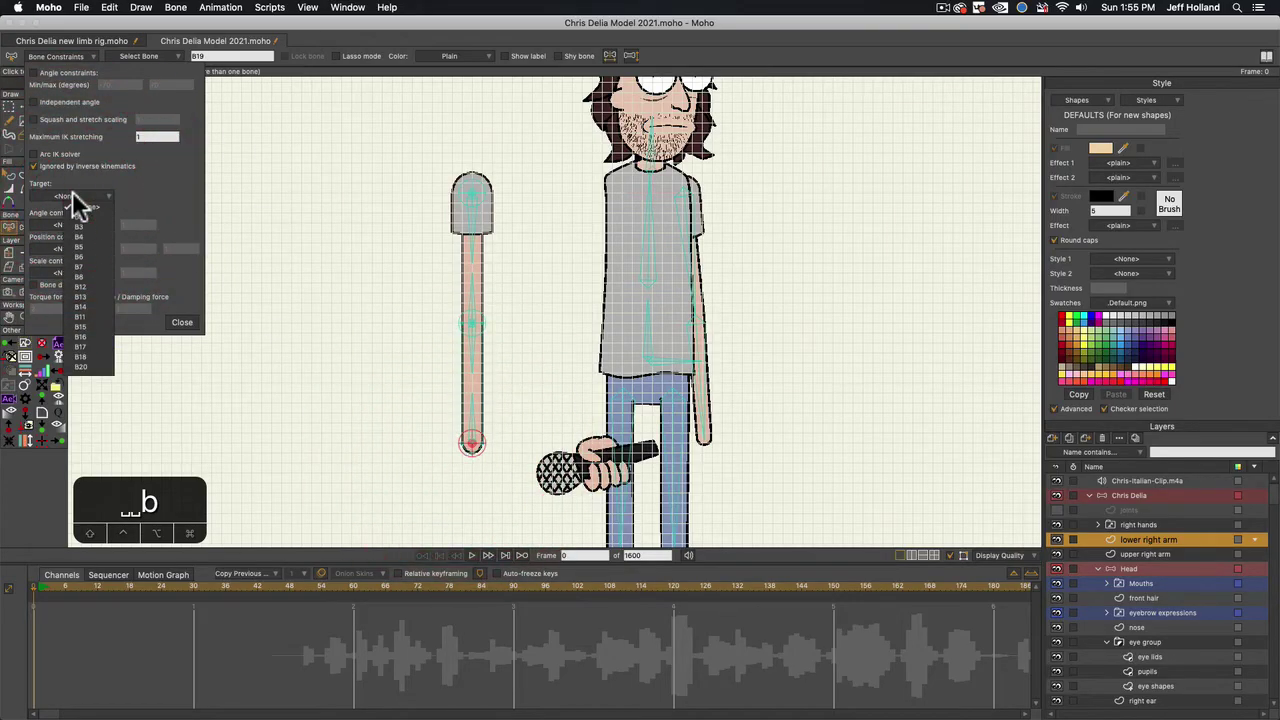
{"action": "left_click", "coordinate": [86, 336]}
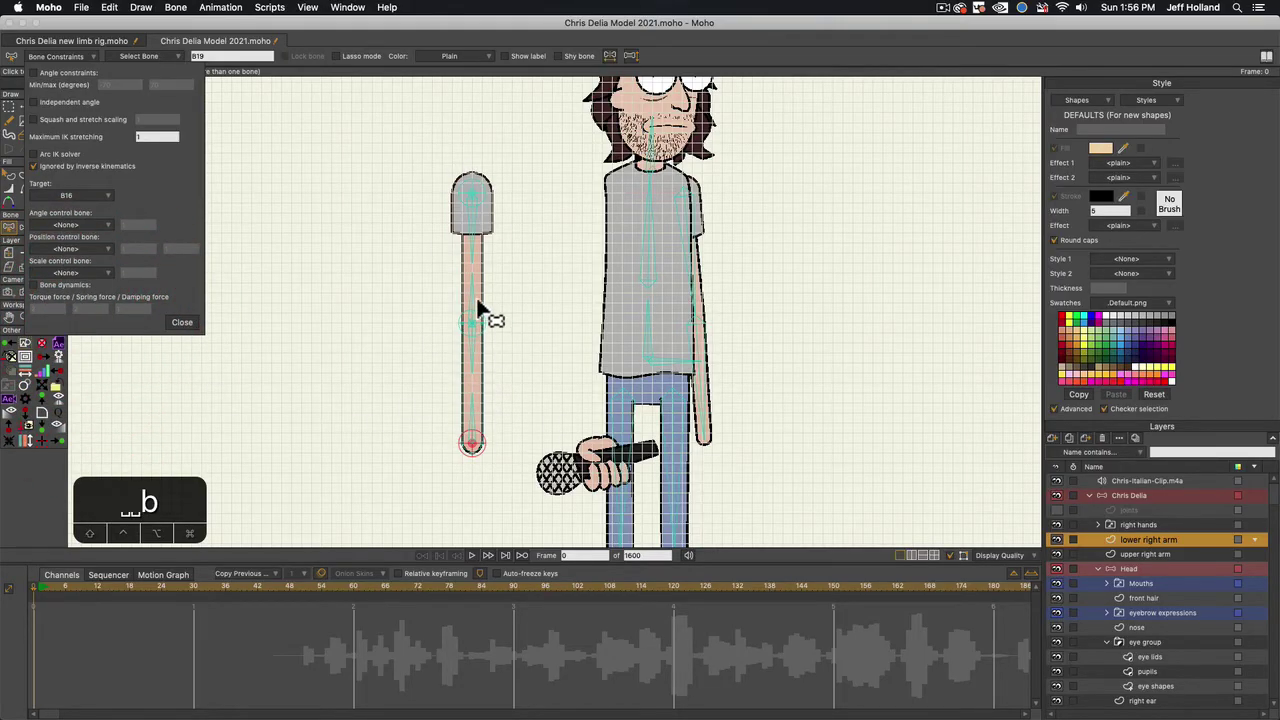
At frame 1, test the arm by moving elbow pin bone B16 of the Chris Delia layer, and delete the resulting keyframes
{"action": "left_click", "coordinate": [36, 581]}
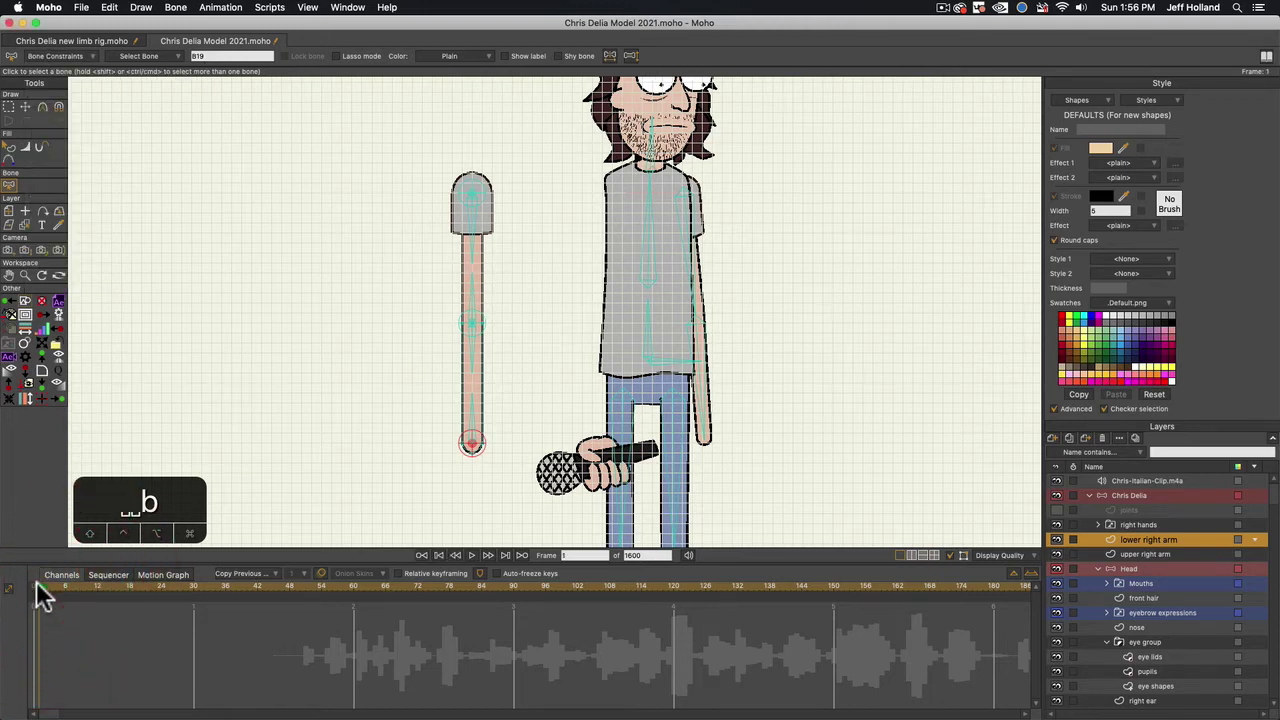
{"action": "scroll", "coordinate": [354, 464], "scroll_direction": "up", "scroll_amount": 5}
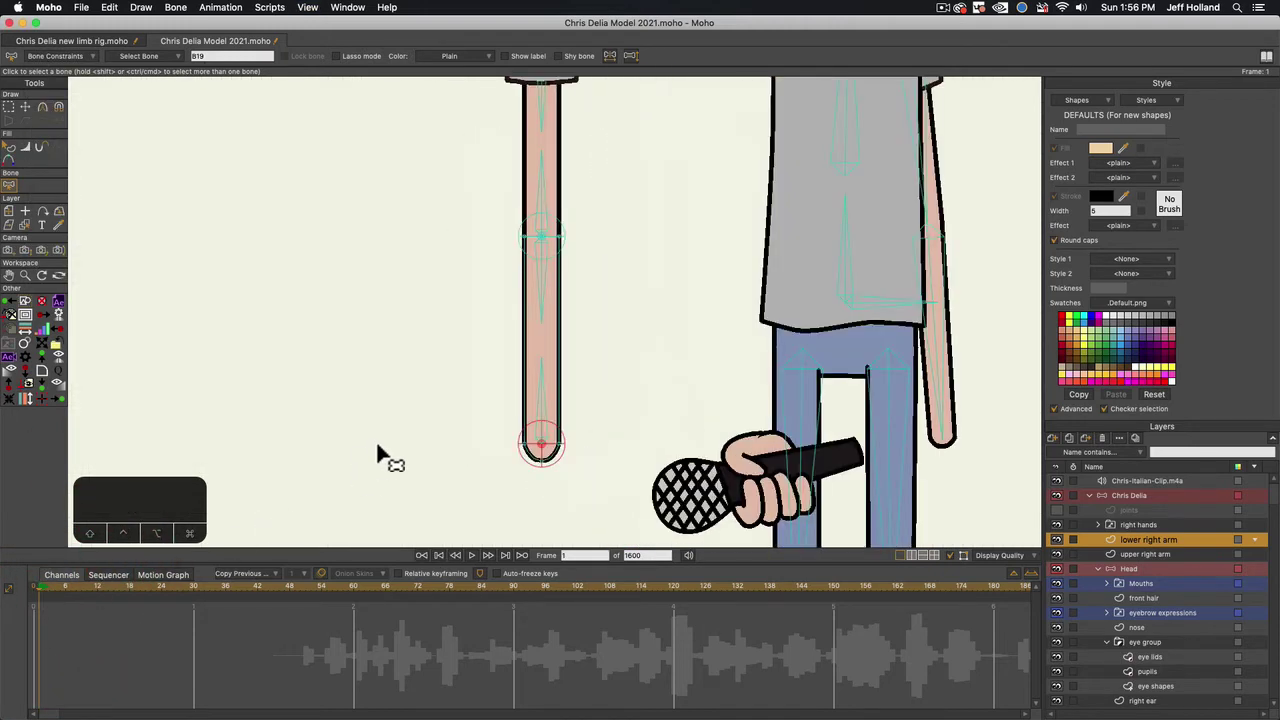
{"action": "scroll", "coordinate": [441, 362], "scroll_direction": "down", "scroll_amount": 3}
{"action": "key", "text": "space"}
{"action": "left_click_drag", "start_coordinate": [436, 377], "coordinate": [390, 443]}
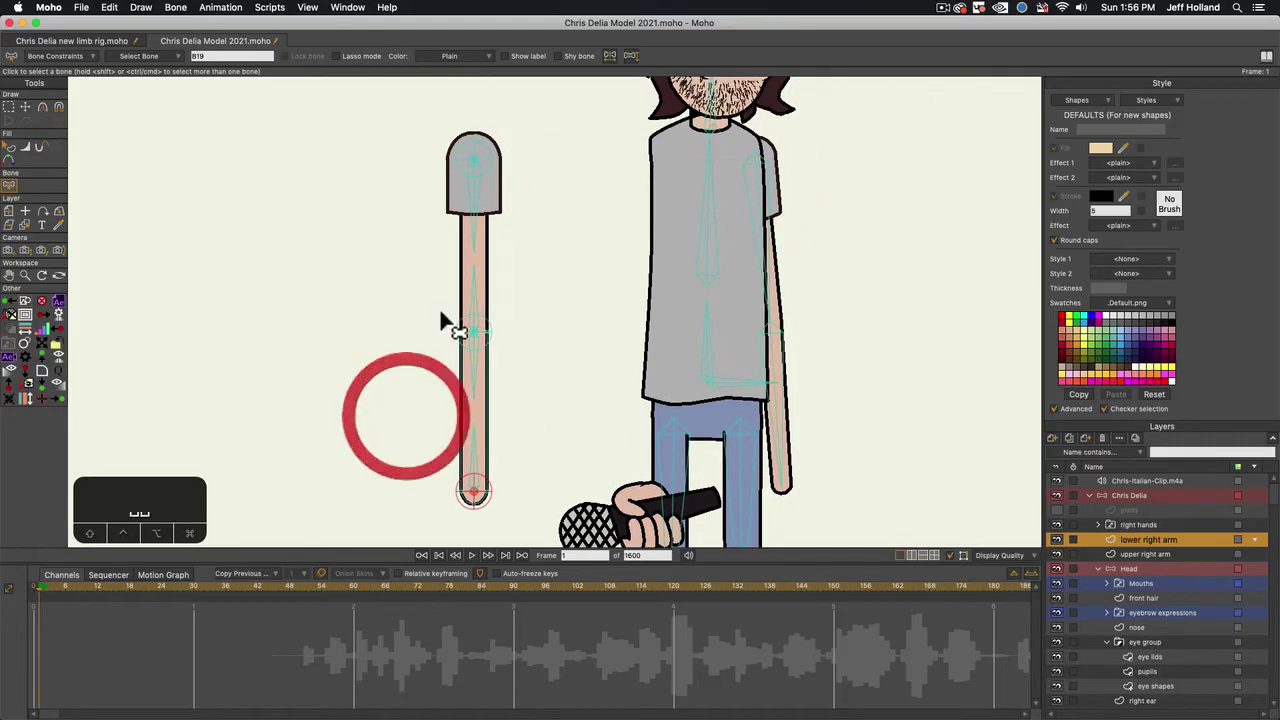
{"action": "left_click", "coordinate": [1100, 496]}
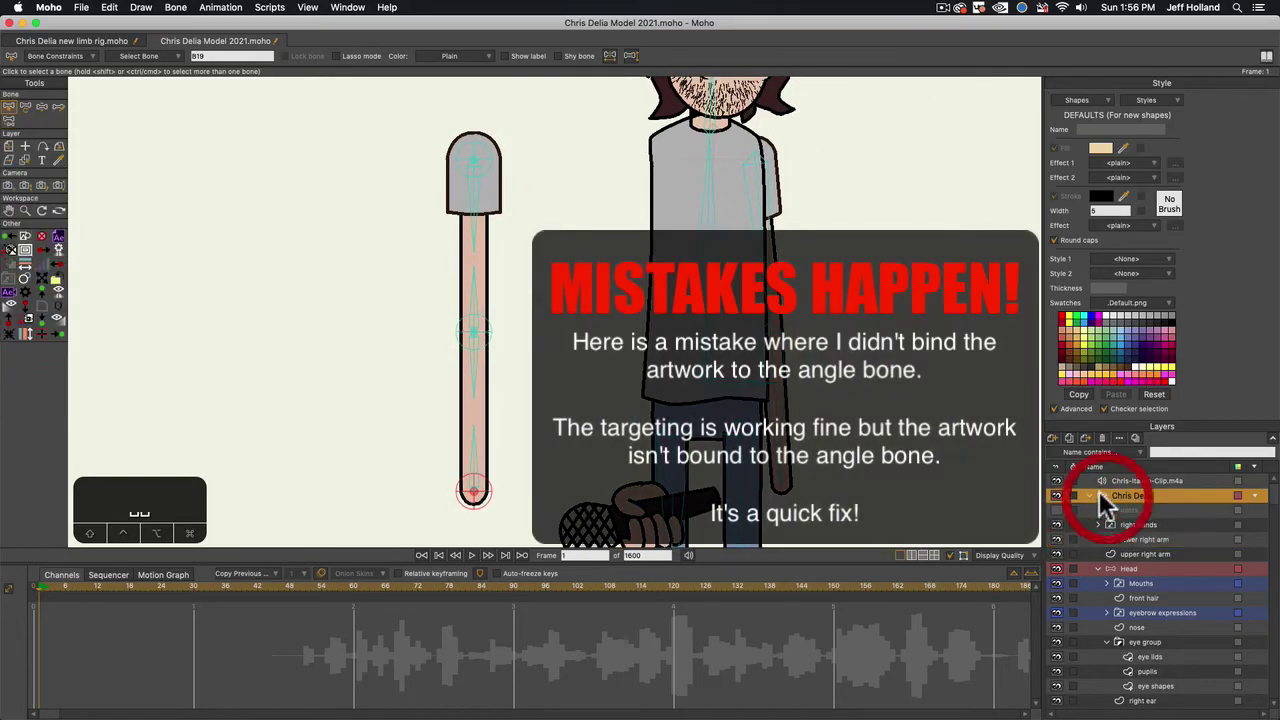
{"action": "key", "text": "t"}
{"action": "left_click_drag", "start_coordinate": [458, 338], "coordinate": [483, 325]}
{"action": "left_click", "coordinate": [39, 622]}
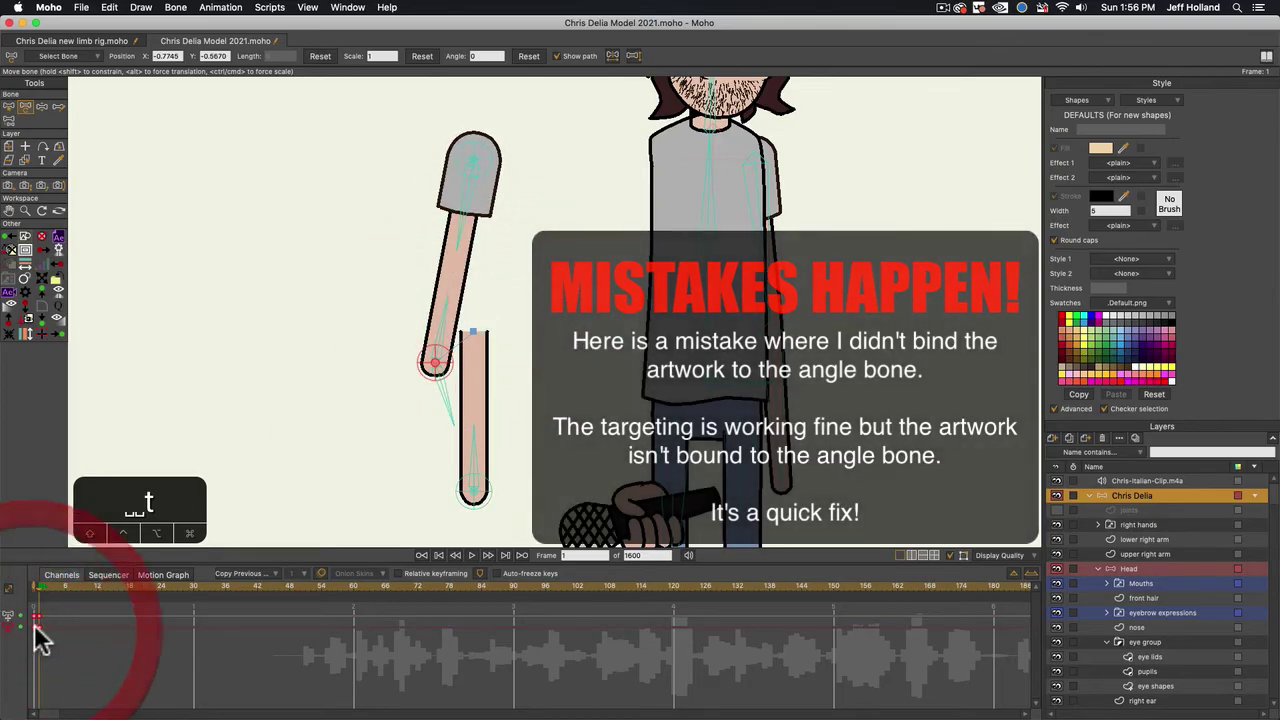
{"action": "key", "text": "BackSpace"}
At frame 0, show the grid and move the whole lower right arm artwork aside, away from its bones, to X -0.8148
{"action": "left_click", "coordinate": [34, 586]}
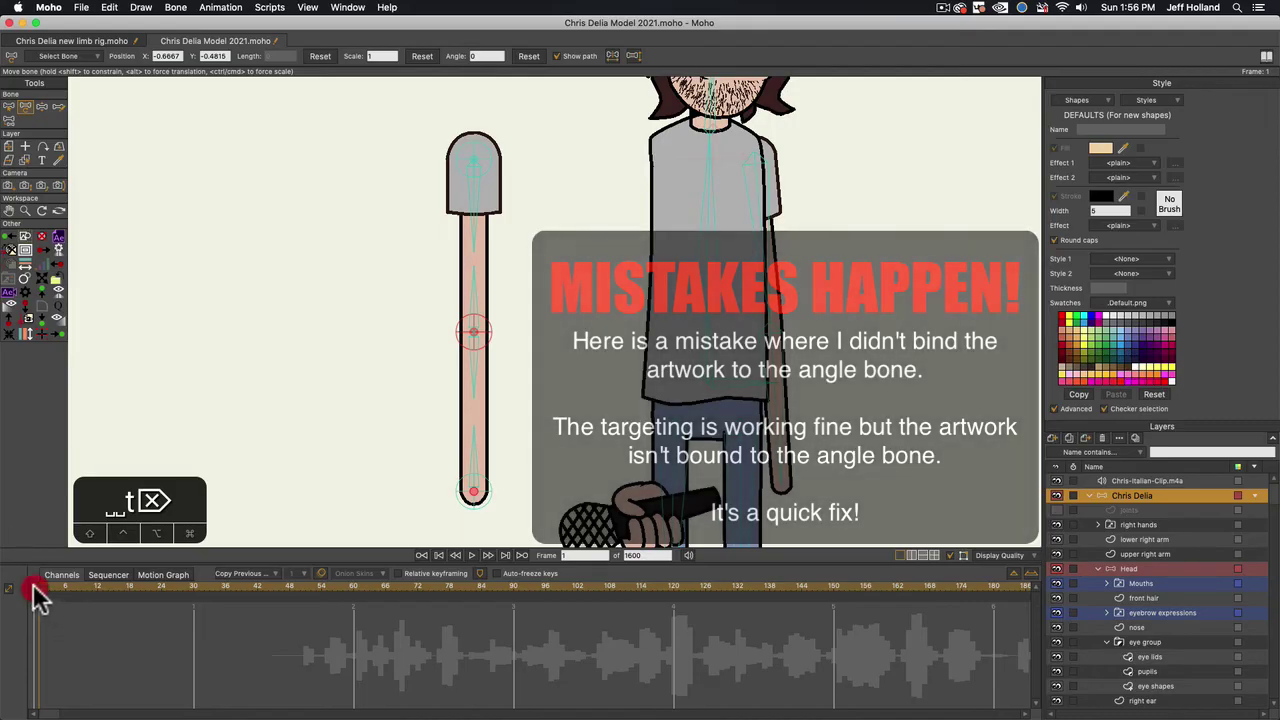
{"action": "scroll", "coordinate": [457, 358], "scroll_direction": "up", "scroll_amount": 2}
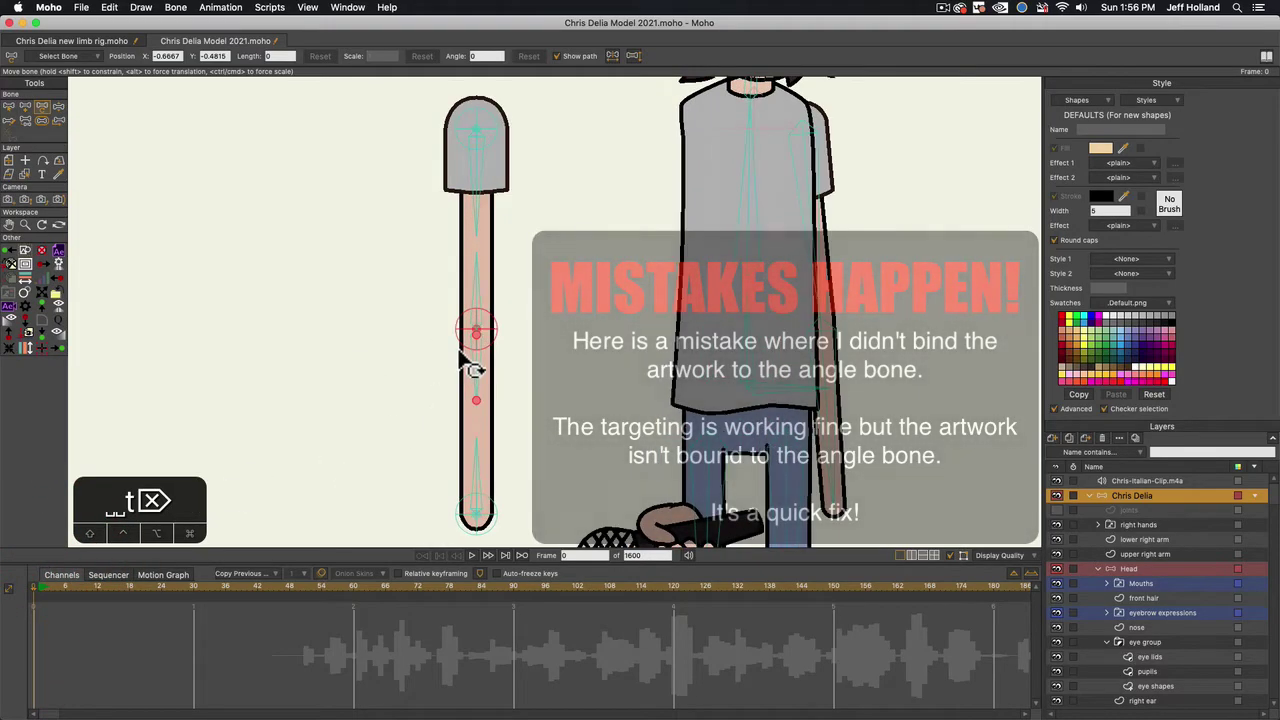
{"action": "key", "text": "super+g"}
{"action": "scroll", "coordinate": [491, 409], "scroll_direction": "up", "scroll_amount": 1}
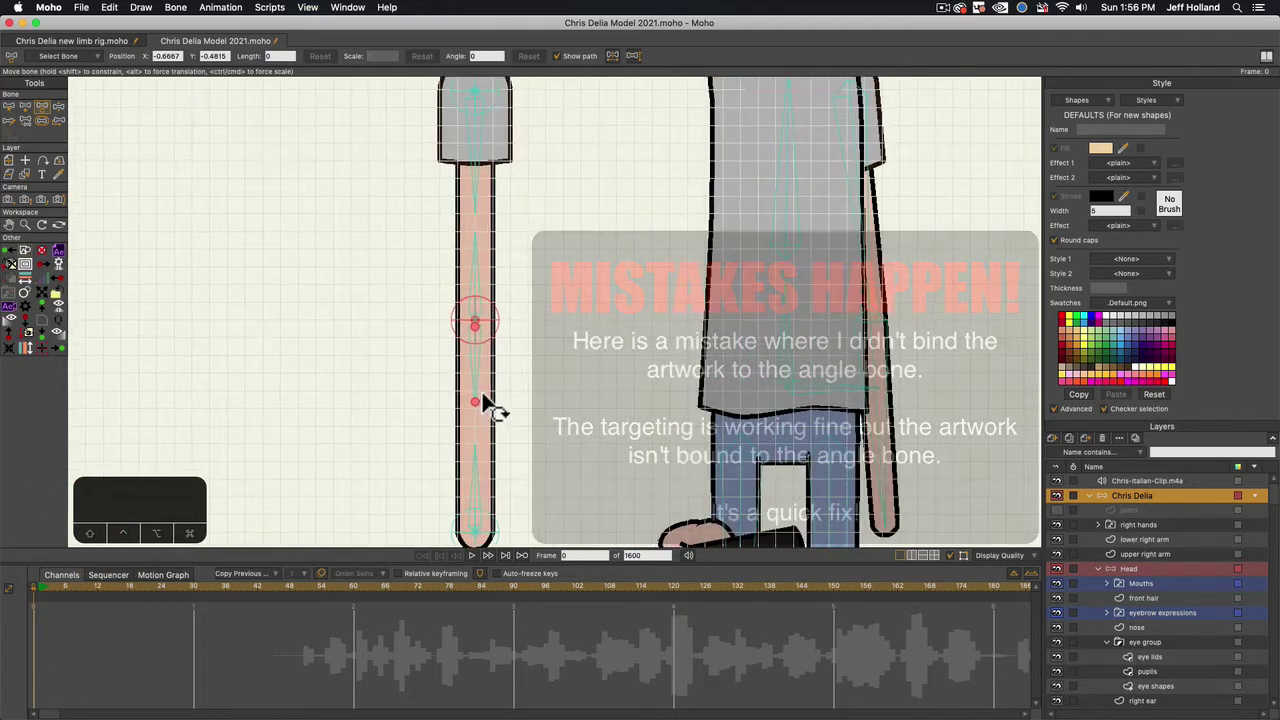
{"action": "left_click", "coordinate": [1132, 539]}
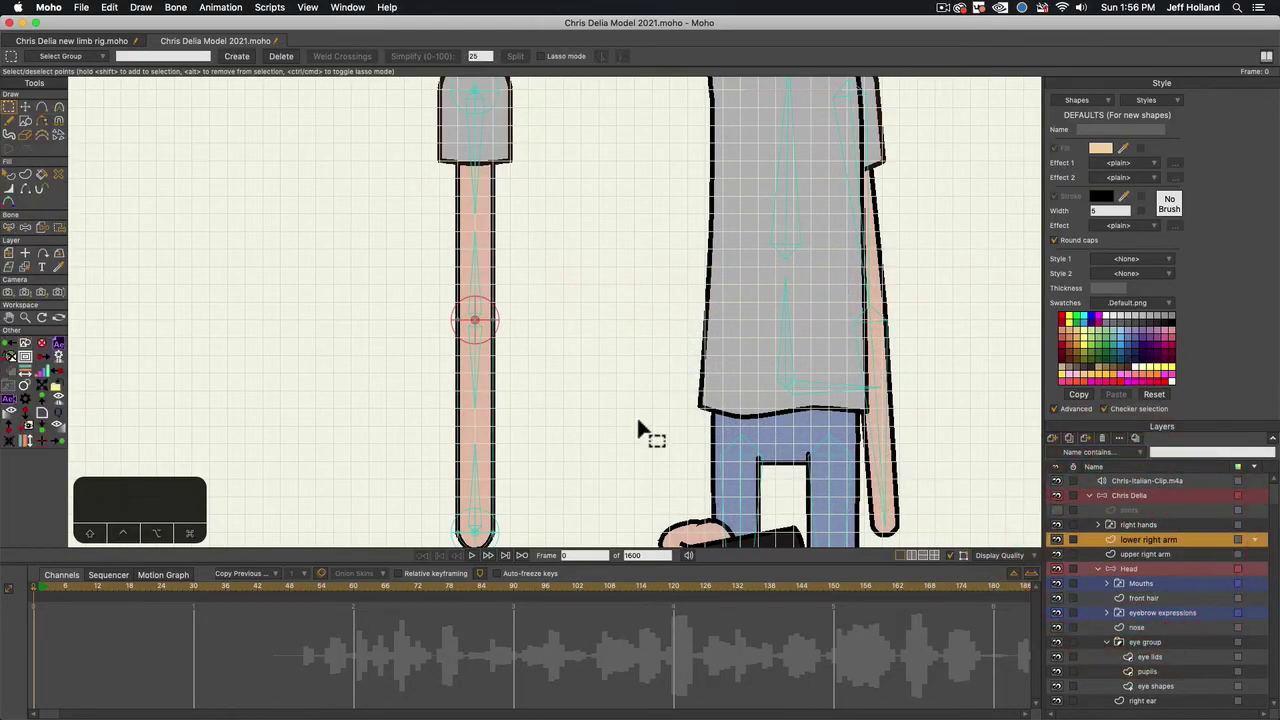
{"action": "key", "text": "t"}
{"action": "left_click", "coordinate": [474, 386]}
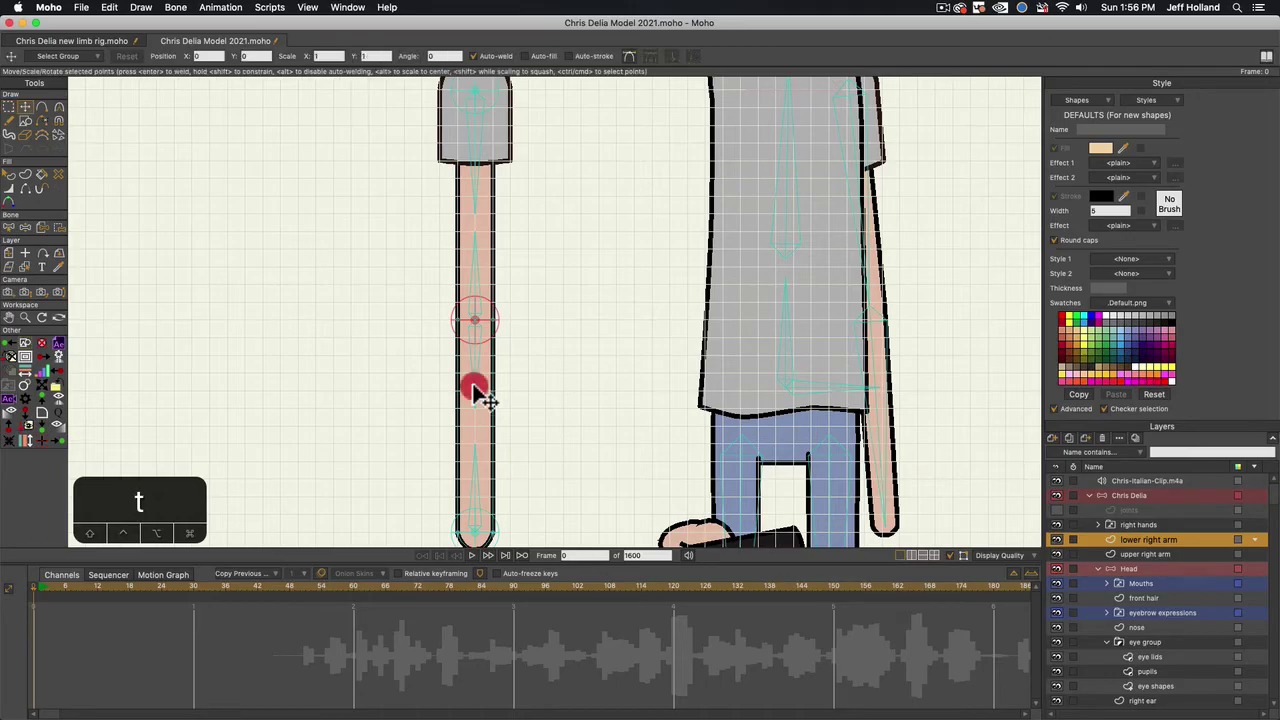
{"action": "left_click_drag", "start_coordinate": [475, 394], "coordinate": [398, 396]}
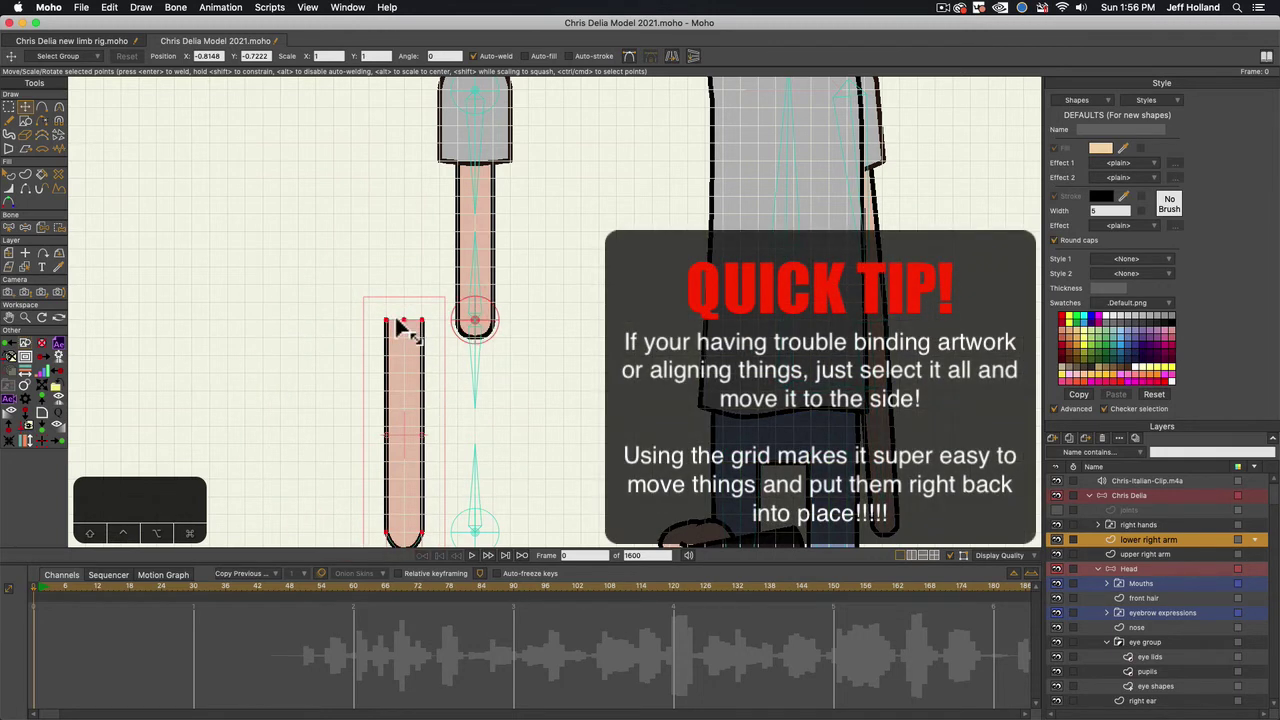
Bind the three top points of the lower right arm artwork to elbow angle bone B18
{"action": "key", "text": "b"}
{"action": "left_click", "coordinate": [476, 363]}
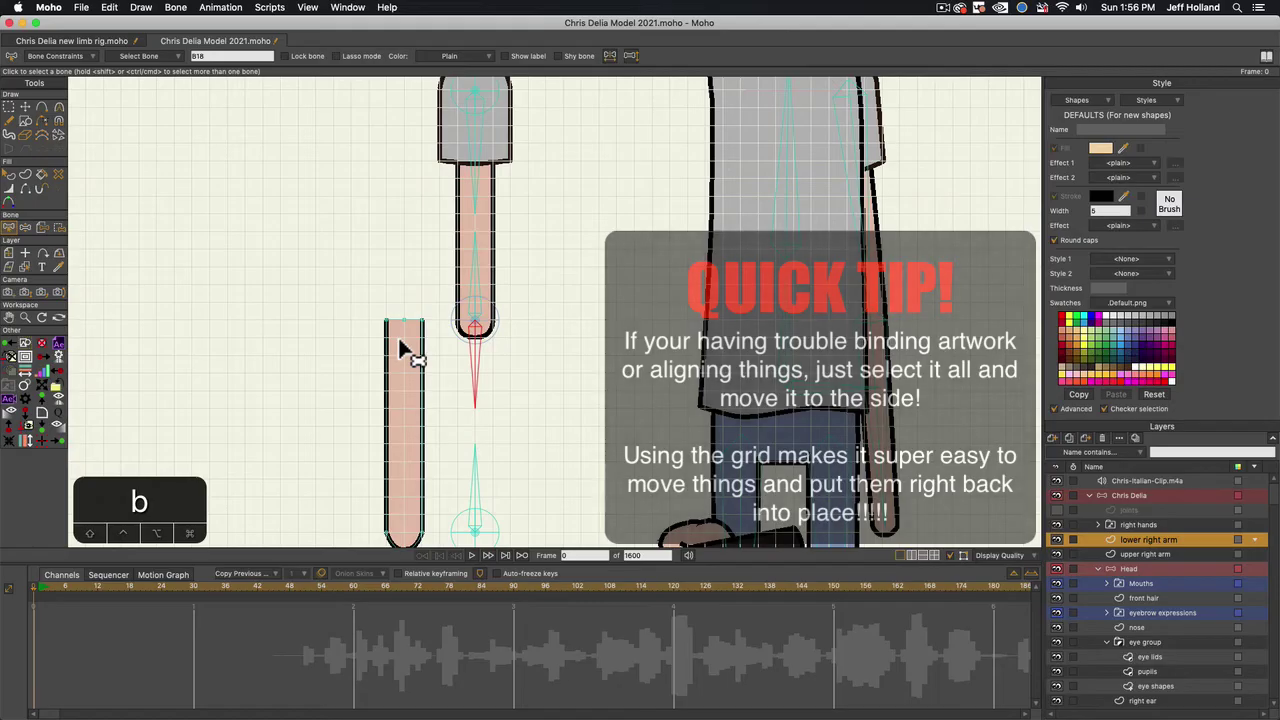
{"action": "key", "text": "b"}
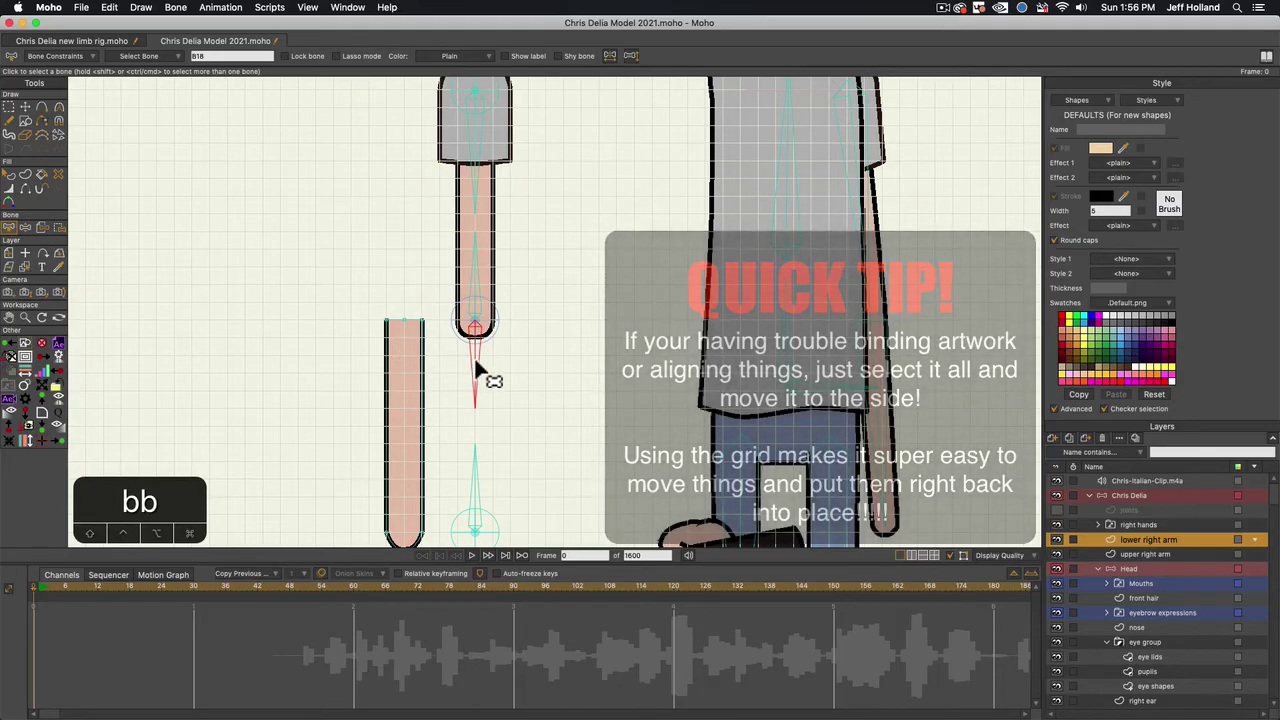
{"action": "key", "text": "g"}
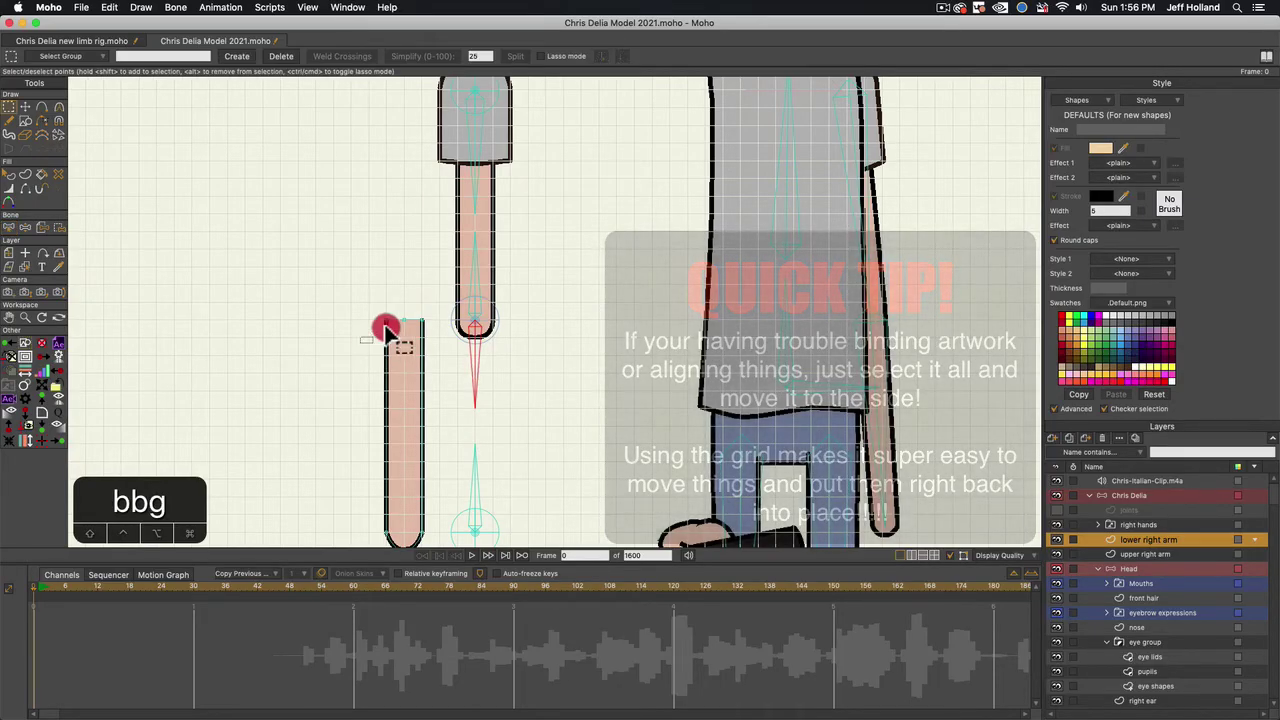
{"action": "left_click_drag", "start_coordinate": [388, 330], "coordinate": [437, 316]}
{"action": "left_click", "coordinate": [58, 228]}
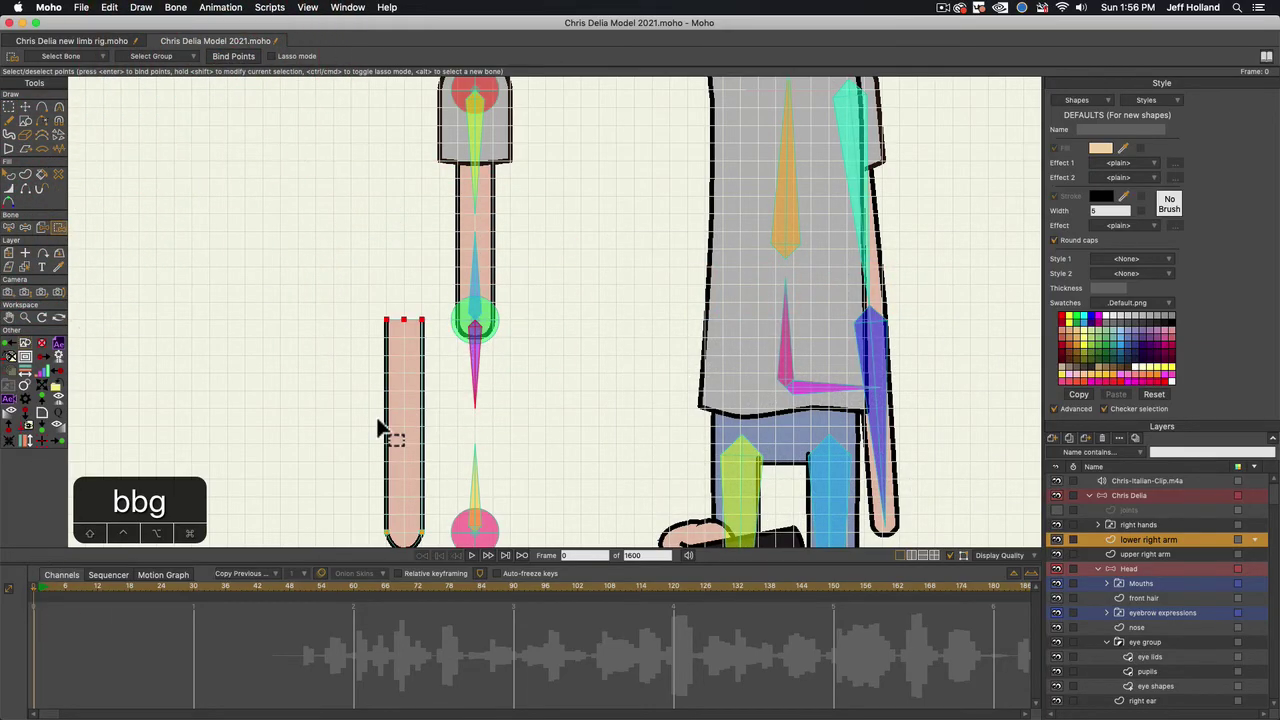
Move the whole lower right arm artwork back over its bones, to X -0.6667, Y -0.7222
{"action": "key", "text": "t"}
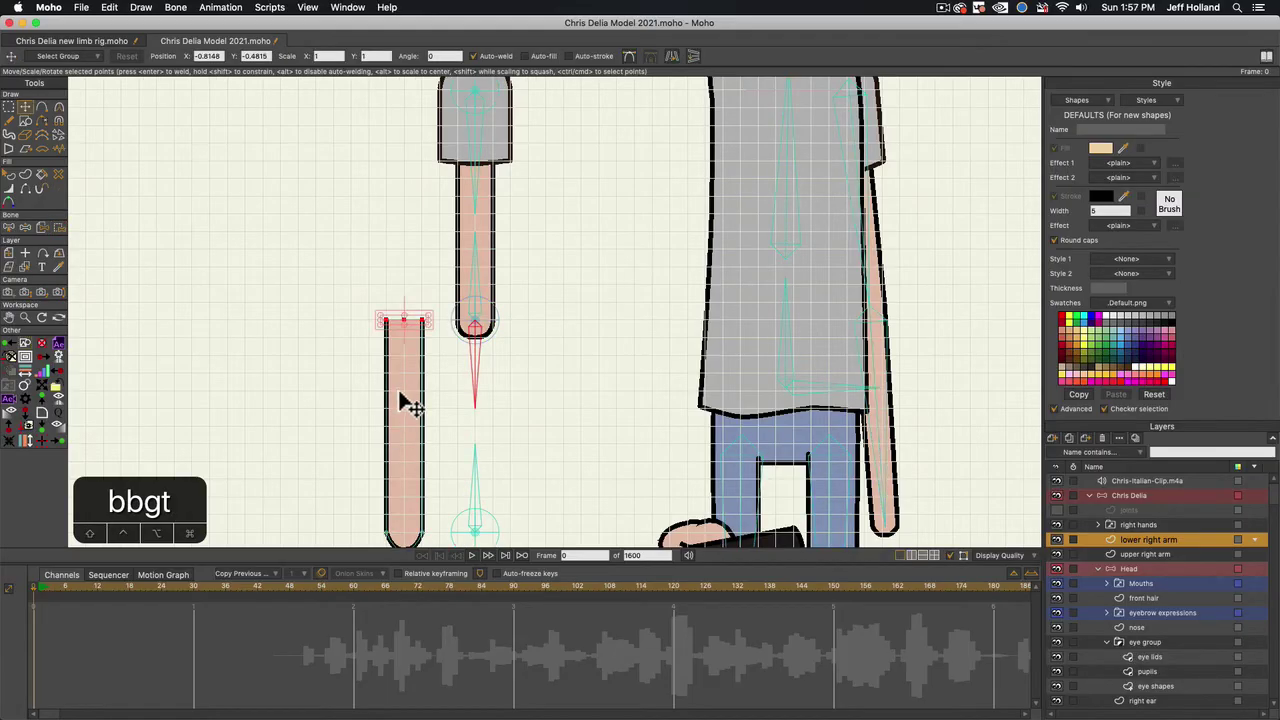
{"action": "left_click", "coordinate": [399, 405]}
{"action": "left_click_drag", "start_coordinate": [399, 407], "coordinate": [469, 403]}
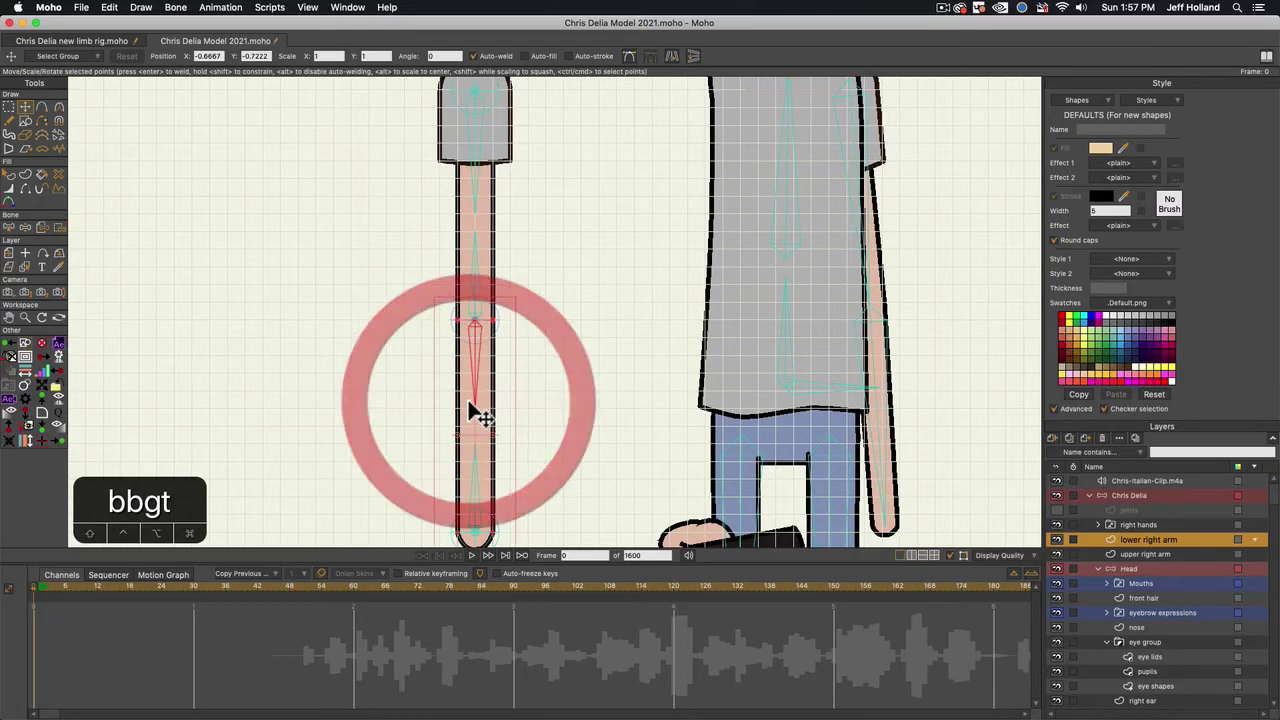
Hide the grid, move elbow pin bone B16 at frame 1 to about X -0.47, Y -0.18, and undo a trial wrist move
{"action": "left_click", "coordinate": [38, 589]}
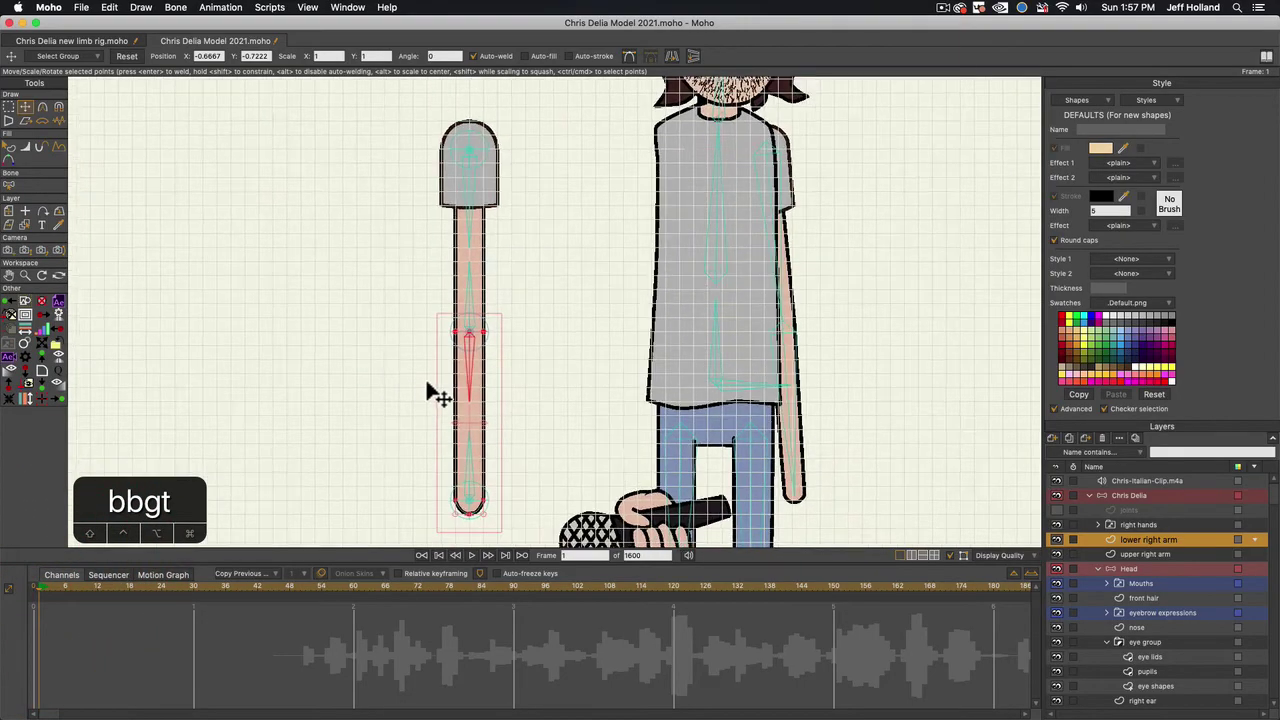
{"action": "key", "text": "super+g"}
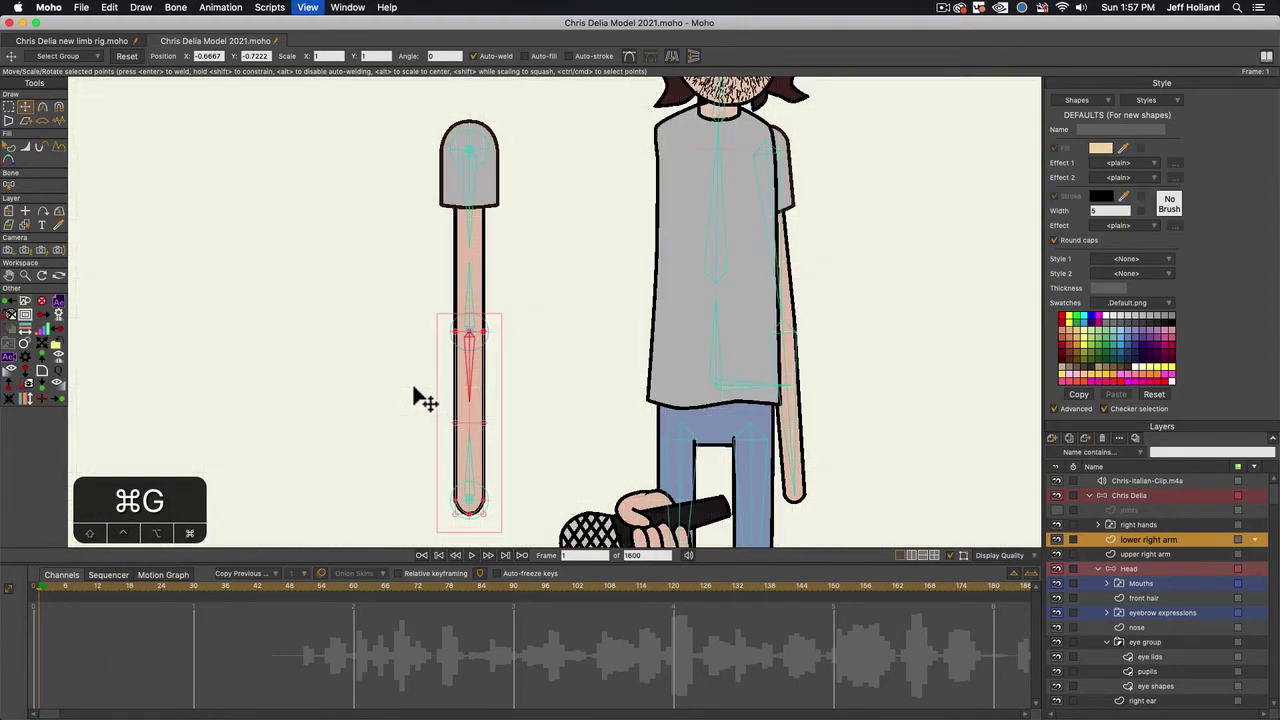
{"action": "left_click", "coordinate": [1118, 497]}
{"action": "key", "text": "t"}
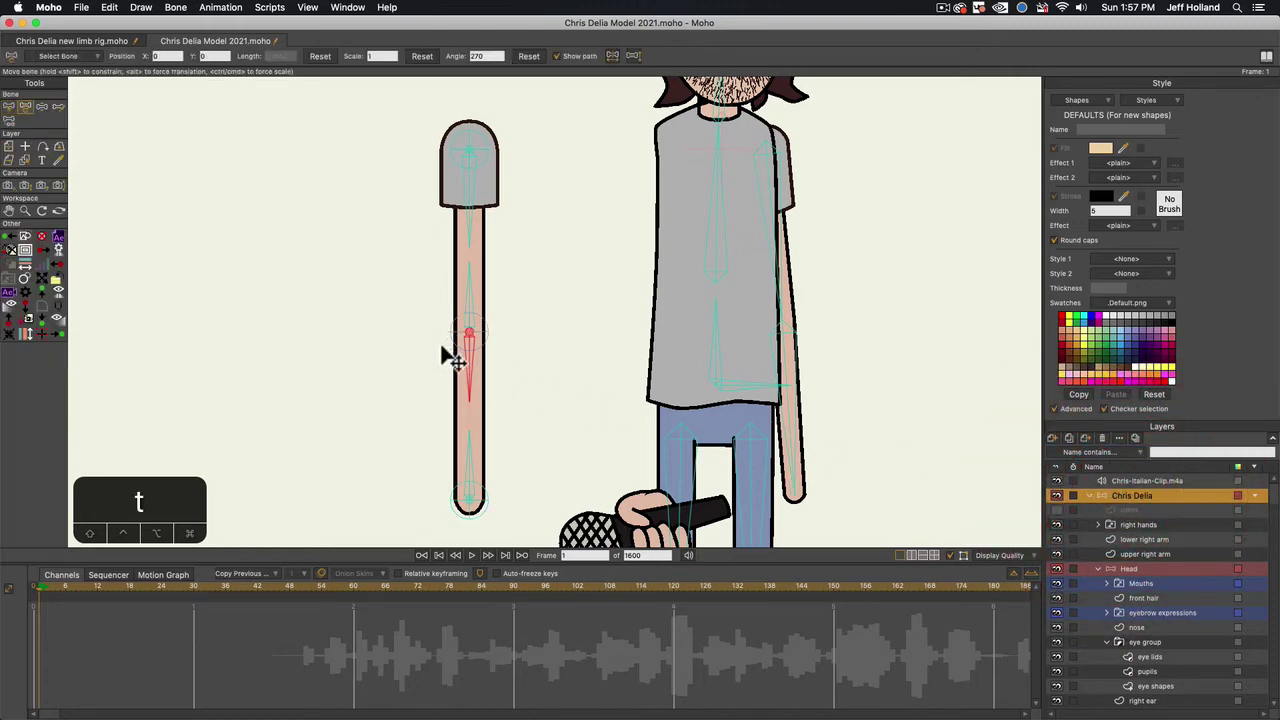
{"action": "left_click_drag", "start_coordinate": [463, 343], "coordinate": [545, 228]}
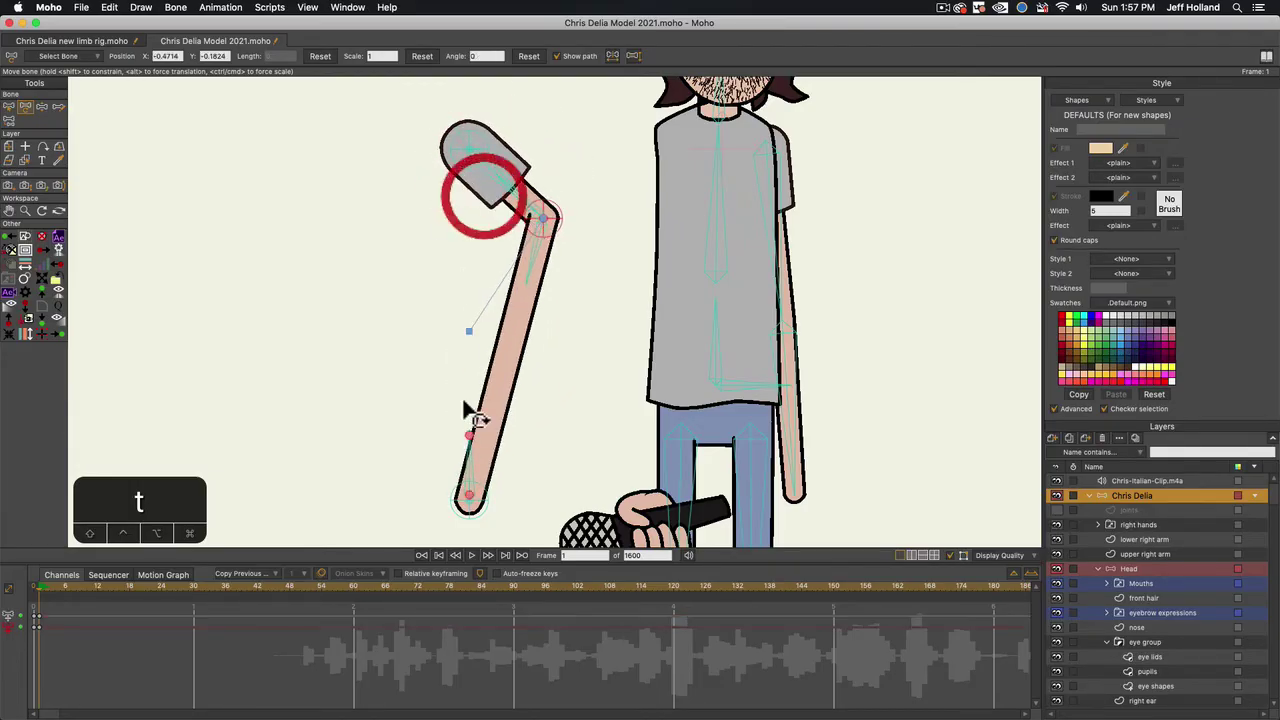
{"action": "left_click", "coordinate": [468, 502]}
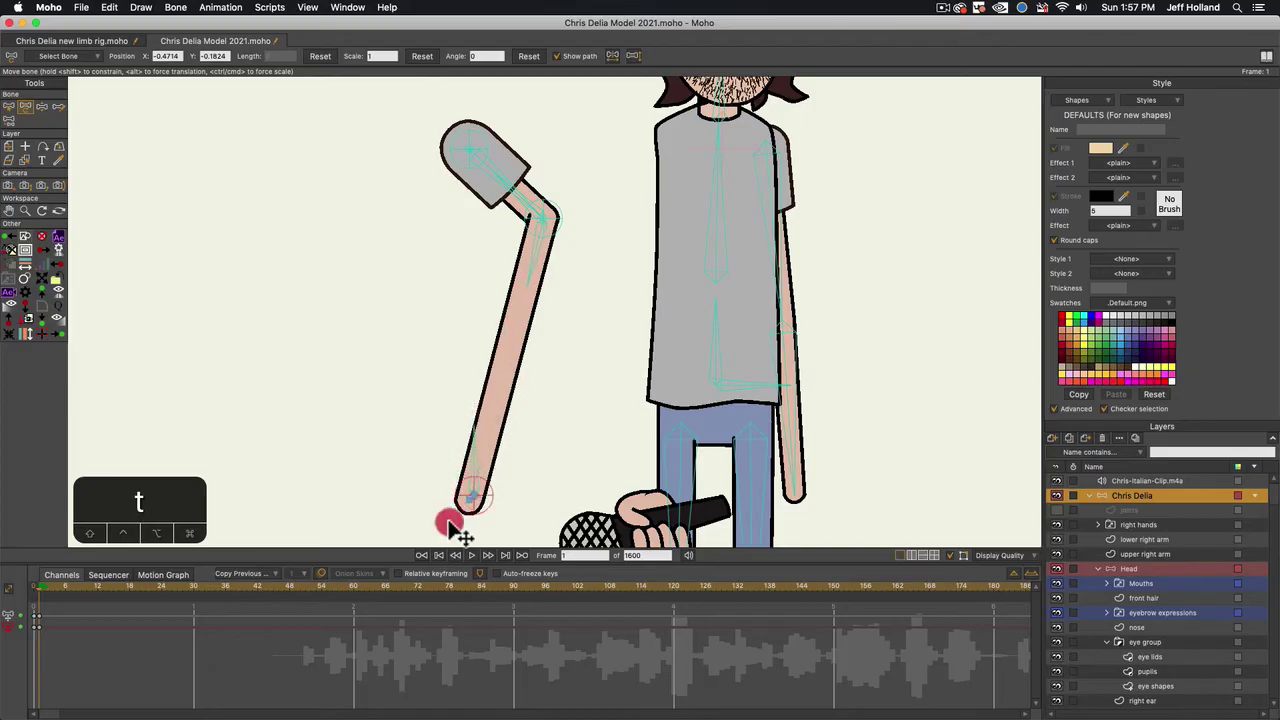
{"action": "key", "text": "super+z"}
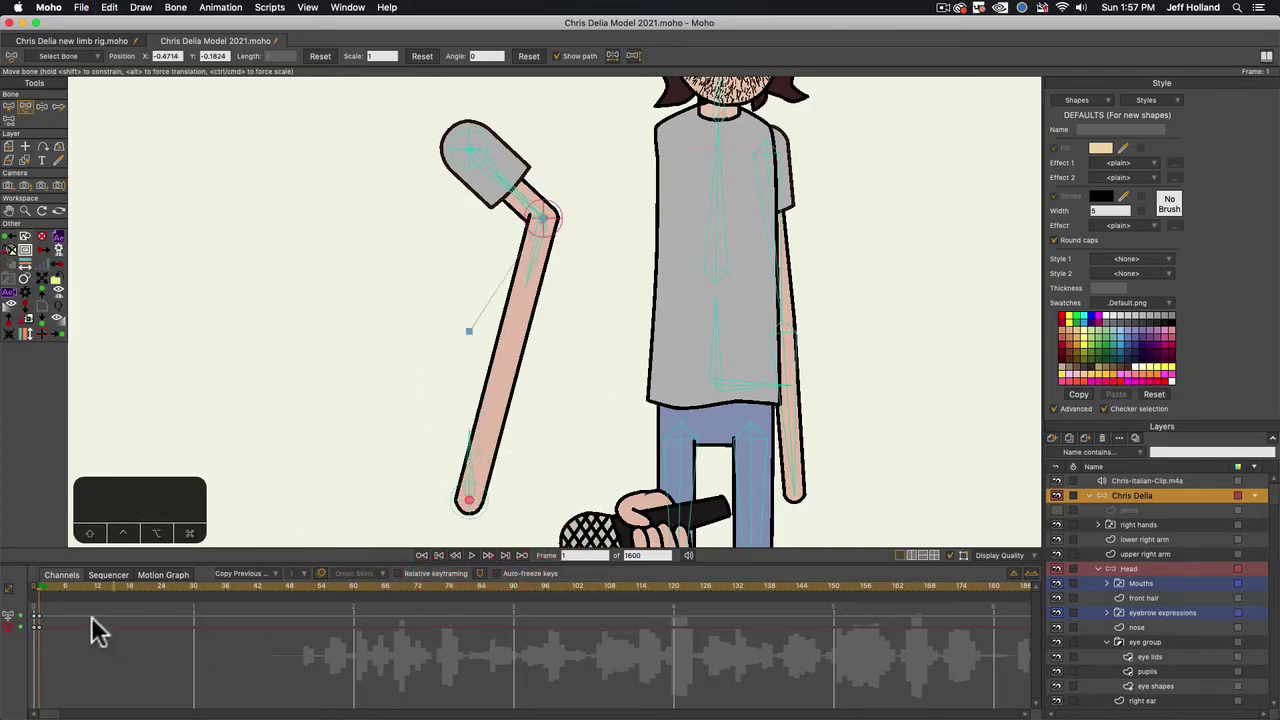
At frame 0, bind the bottom points of the lower right arm artwork to wrist angle bone B20
{"action": "left_click", "coordinate": [34, 592]}
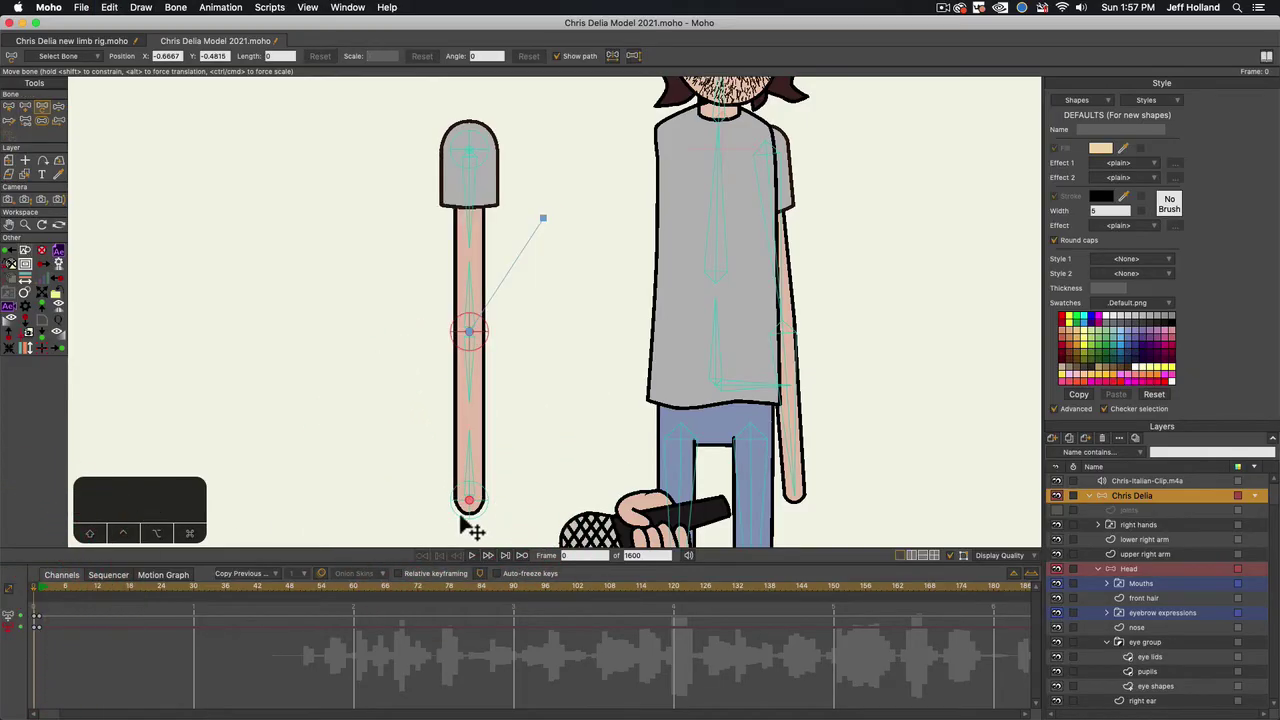
{"action": "left_click", "coordinate": [1137, 555]}
{"action": "key", "text": "b"}
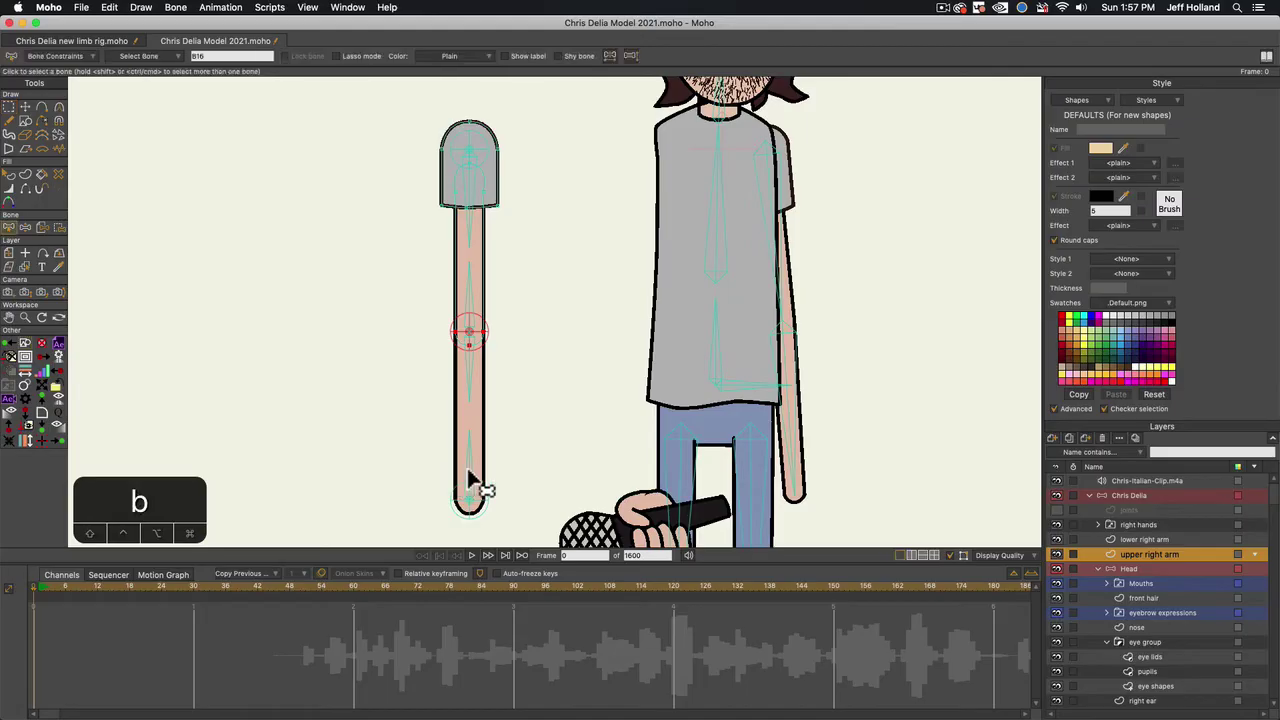
{"action": "left_click", "coordinate": [469, 478]}
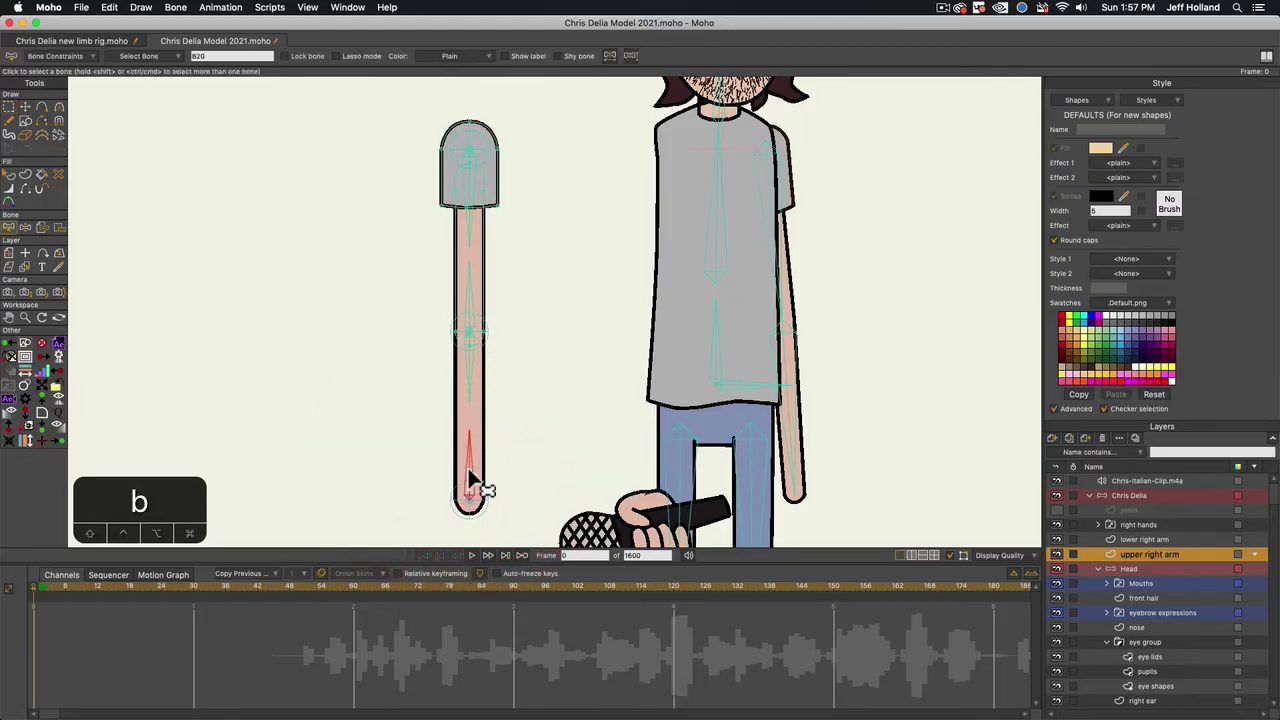
{"action": "scroll", "coordinate": [491, 514], "scroll_direction": "up", "scroll_amount": 5}
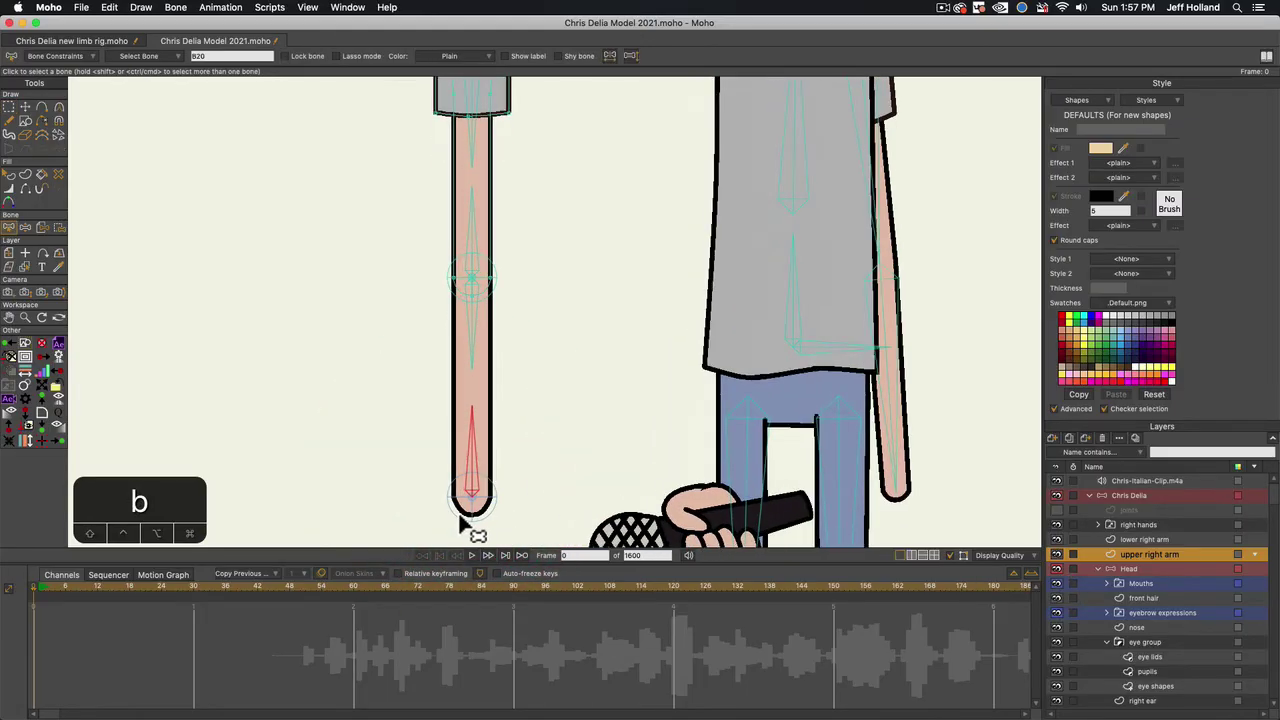
{"action": "key", "text": "g"}
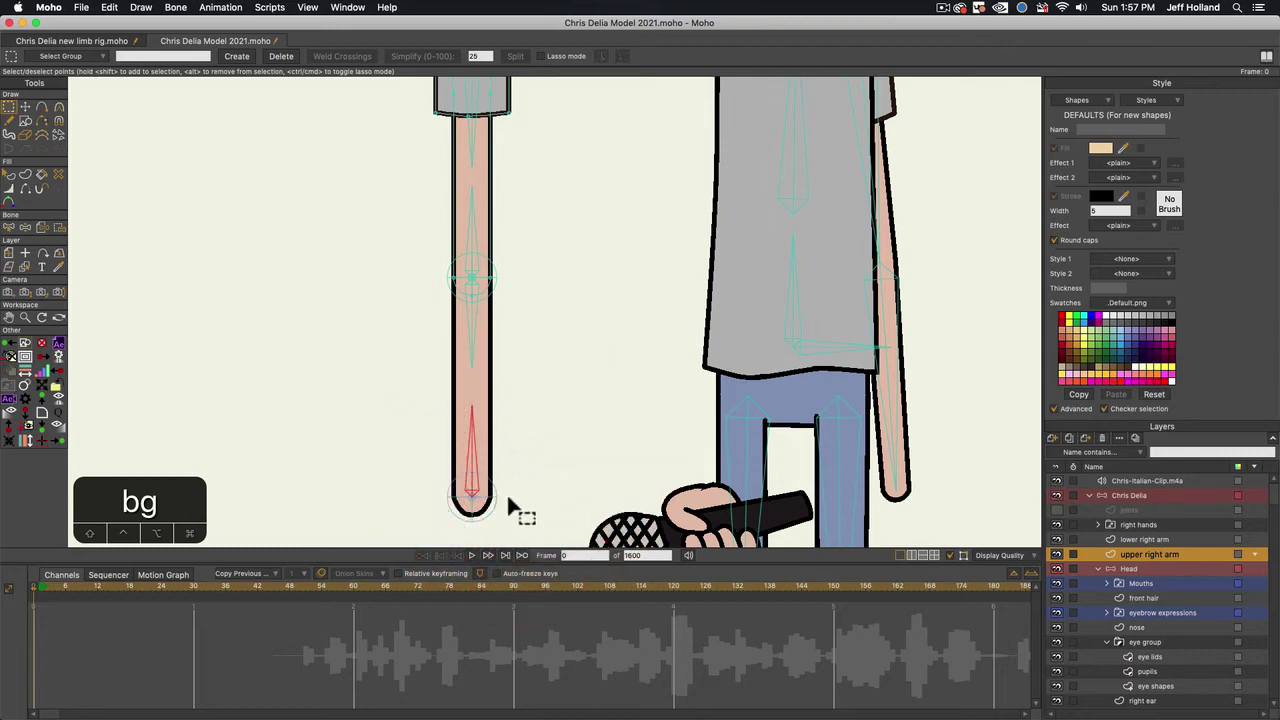
{"action": "left_click", "coordinate": [1130, 541]}
{"action": "key", "text": "g"}
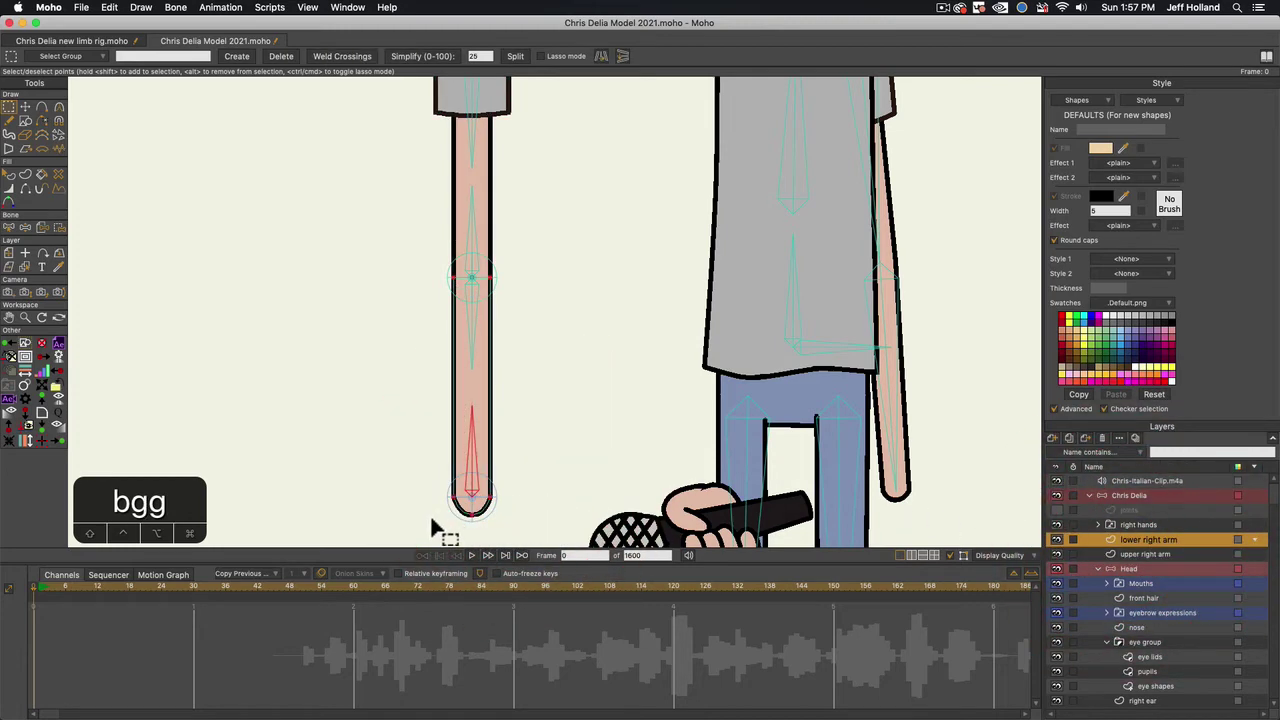
{"action": "left_click_drag", "start_coordinate": [431, 520], "coordinate": [512, 488]}
{"action": "left_click", "coordinate": [57, 227]}
{"action": "left_click", "coordinate": [244, 56]}
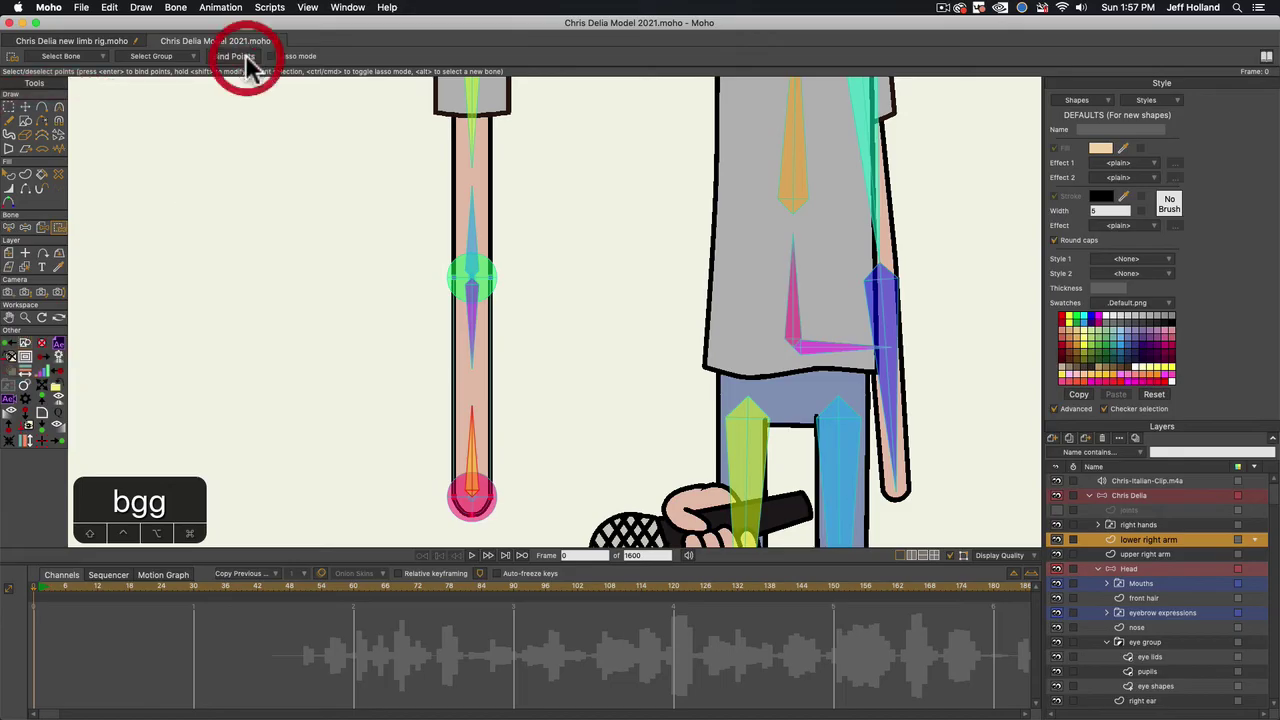
At frame 1, test the forearm by moving wrist pin bone B19 up to about X -0.48, Y -0.34
{"action": "left_click", "coordinate": [38, 590]}
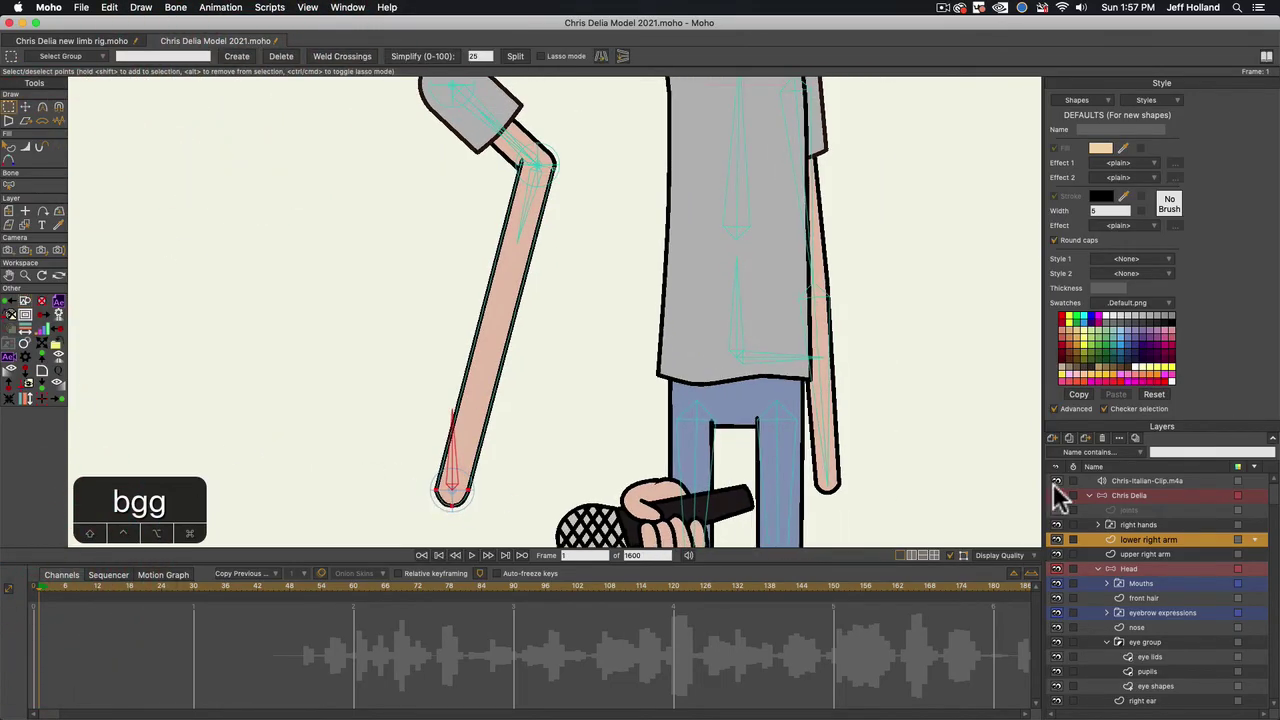
{"action": "left_click", "coordinate": [1127, 492]}
{"action": "key", "text": "t"}
{"action": "left_click_drag", "start_coordinate": [451, 490], "coordinate": [505, 262]}
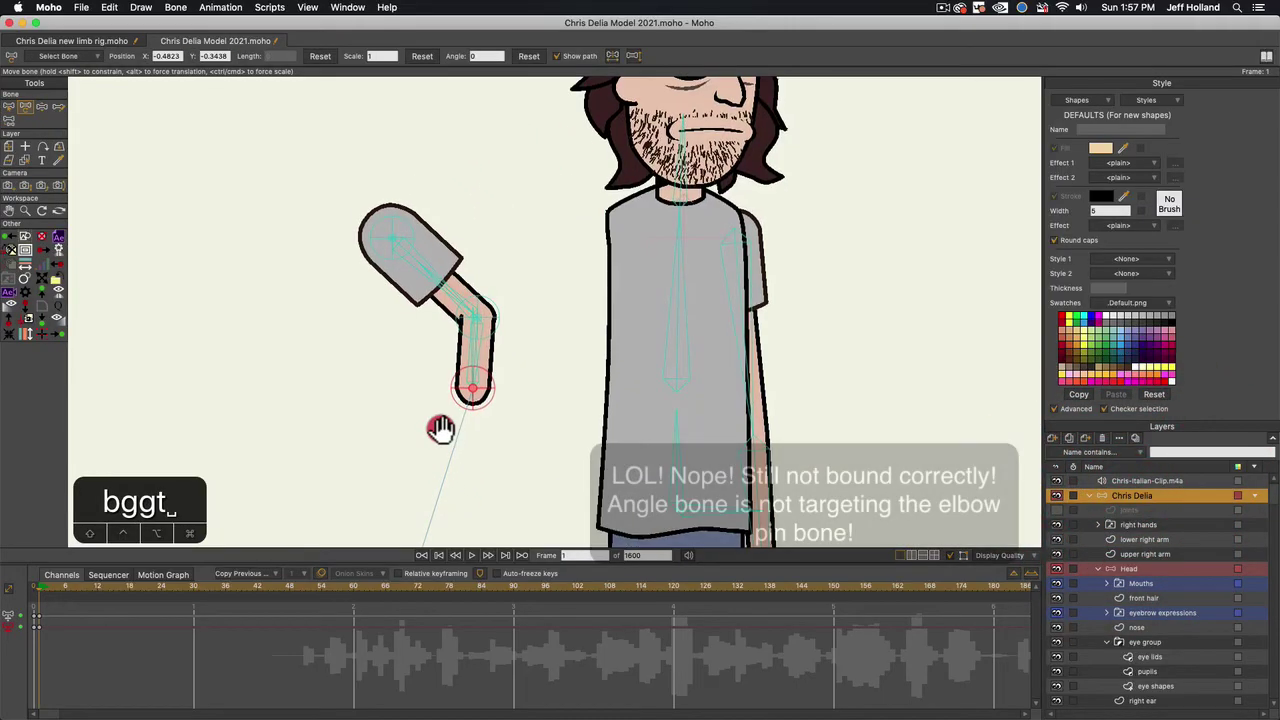
{"action": "left_click", "coordinate": [430, 416]}
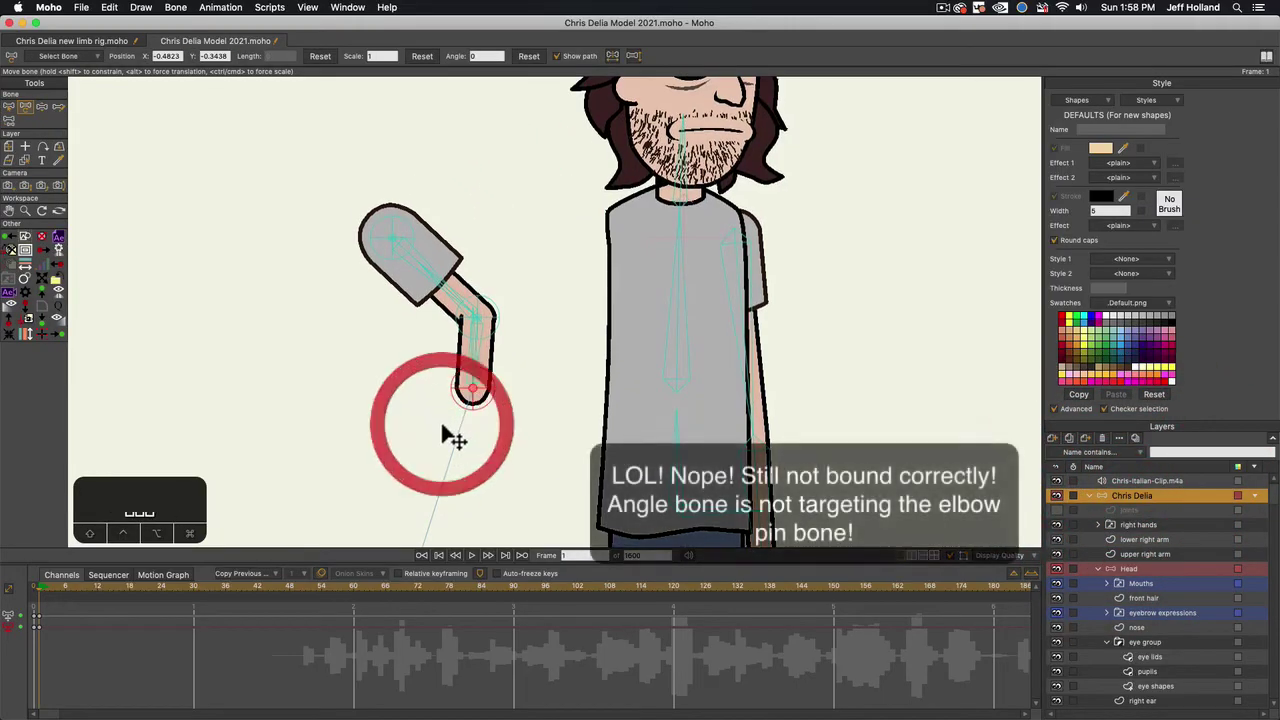
{"action": "left_click_drag", "start_coordinate": [326, 468], "coordinate": [400, 378]}
{"action": "scroll", "coordinate": [404, 424], "scroll_direction": "down", "scroll_amount": 4}
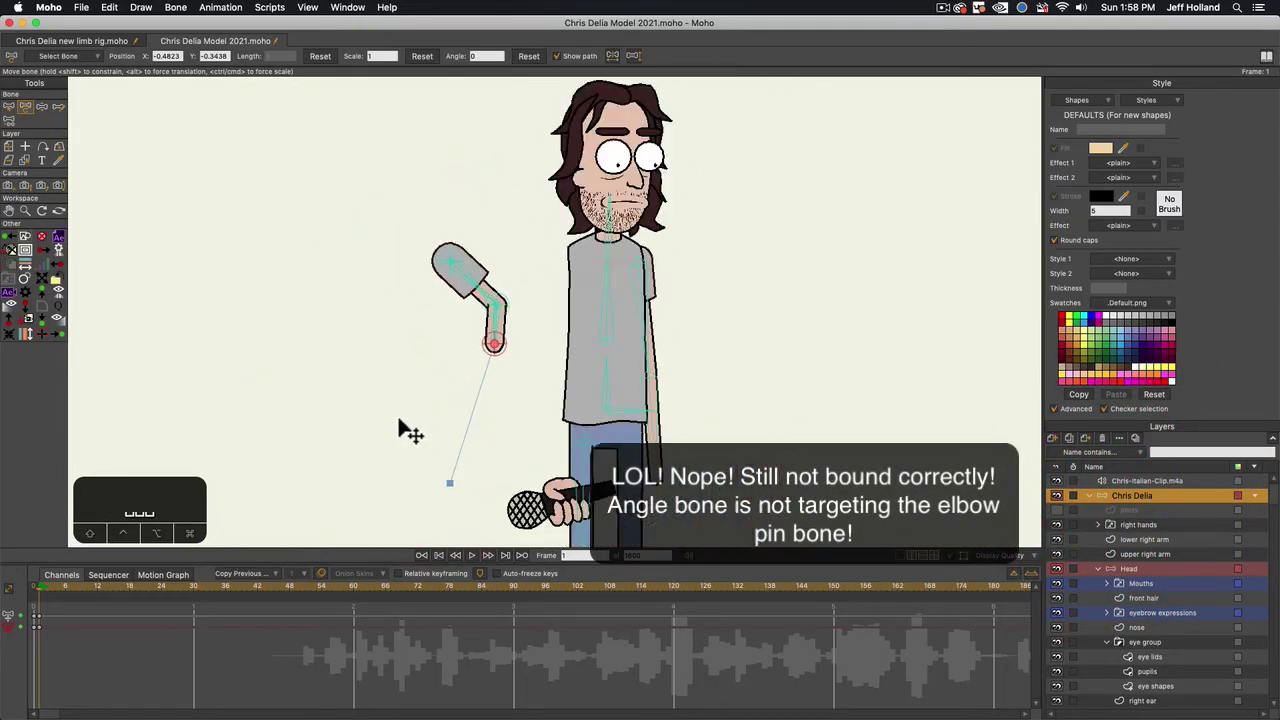
{"action": "scroll", "coordinate": [404, 424], "scroll_direction": "up", "scroll_amount": 4}
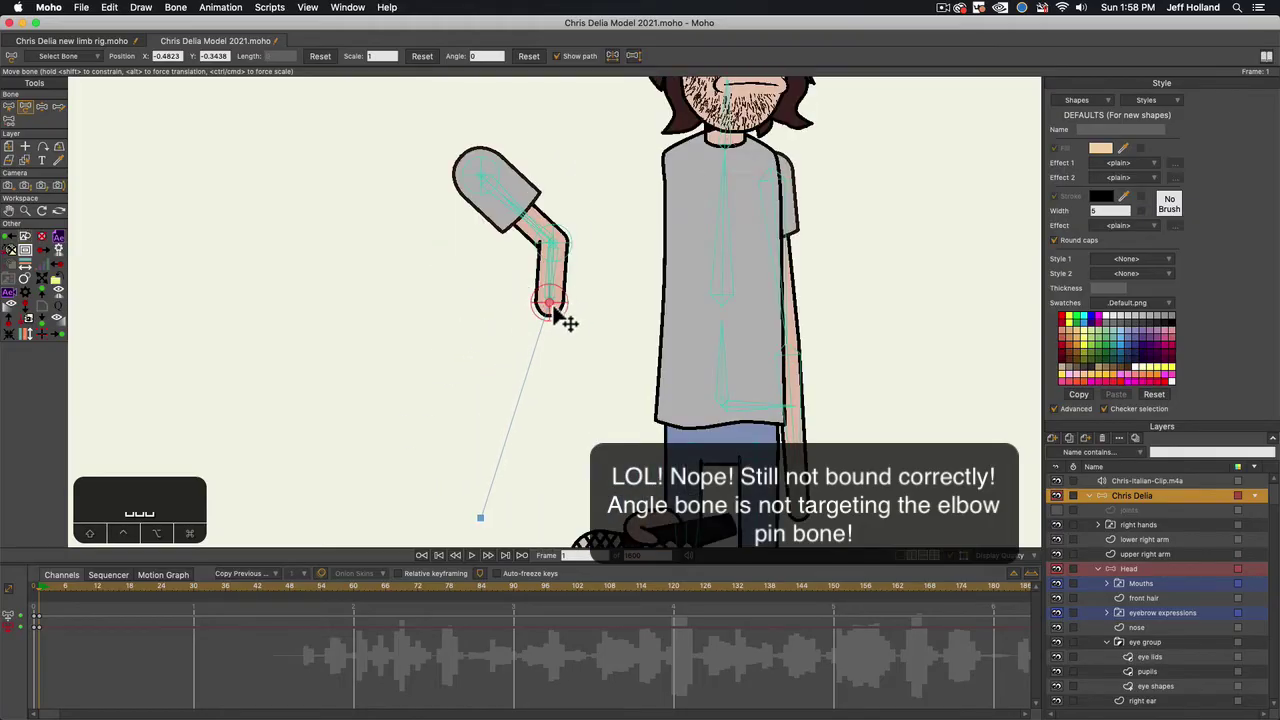
Test the forearm by moving wrist pin bone B19 to about X -0.57, Y -0.57, and delete the test keyframes at frame 1
{"action": "left_click_drag", "start_coordinate": [558, 312], "coordinate": [514, 370]}
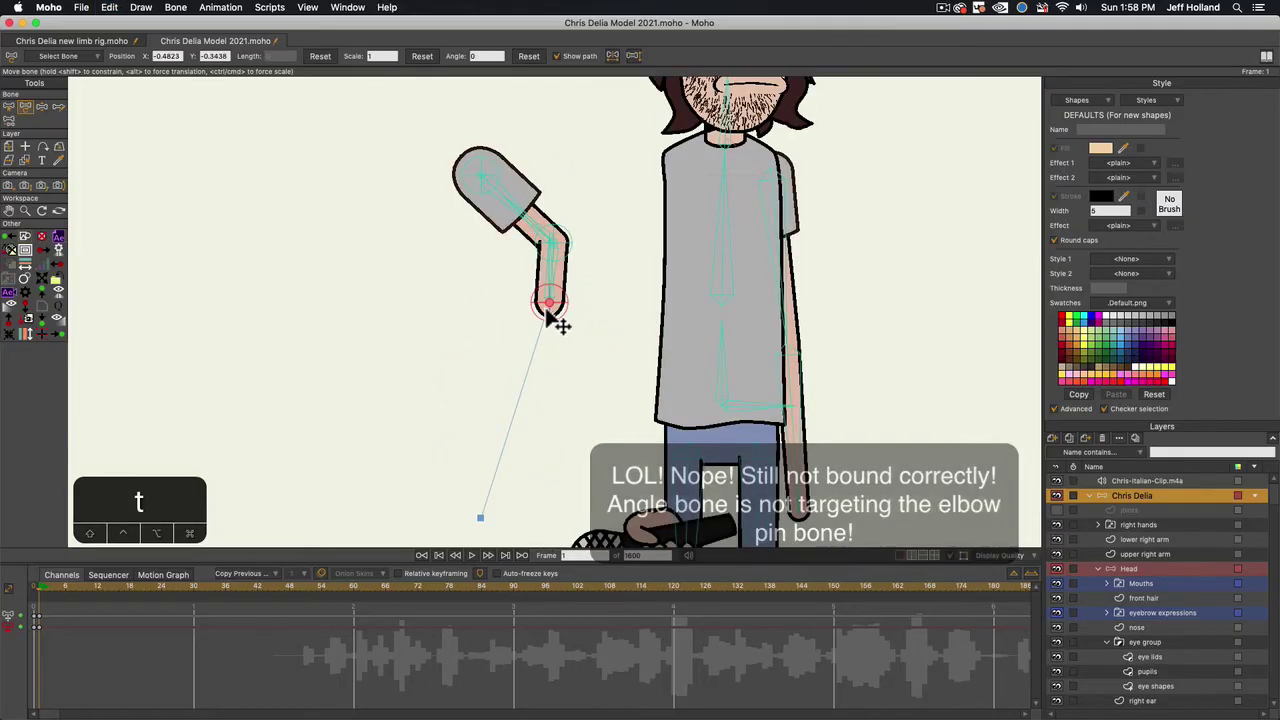
{"action": "left_click_drag", "start_coordinate": [548, 312], "coordinate": [500, 389]}
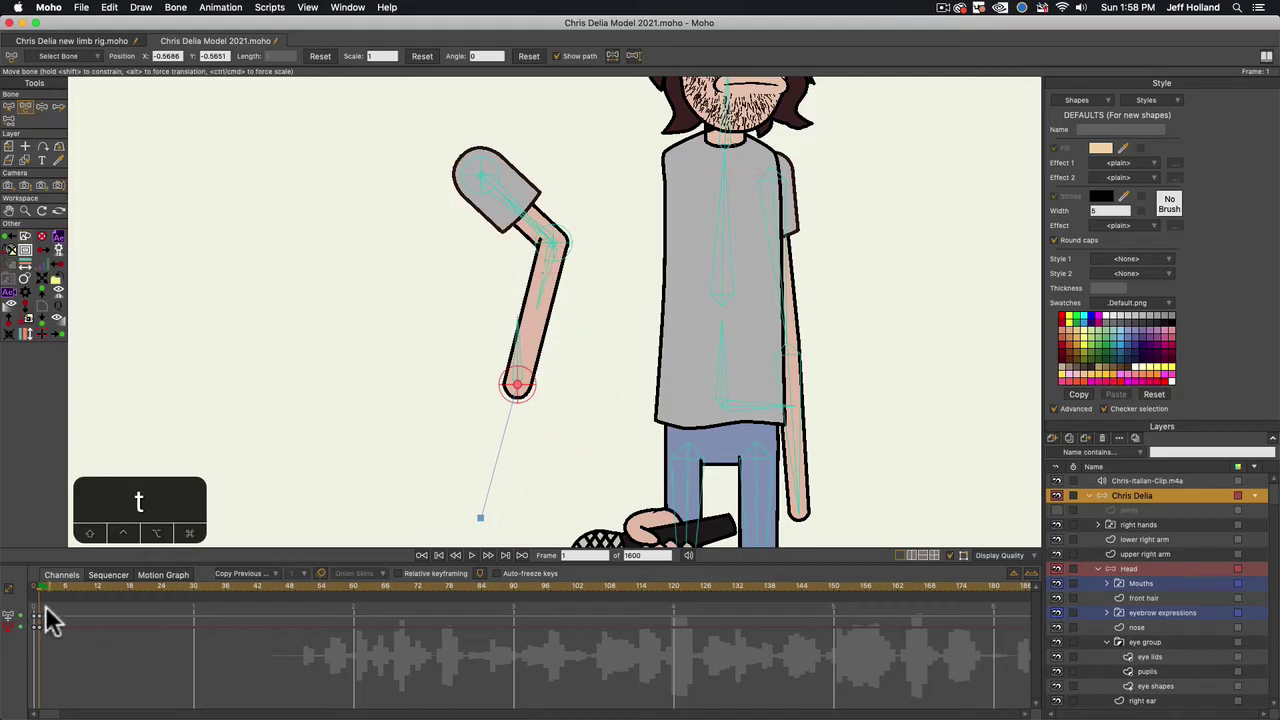
{"action": "left_click_drag", "start_coordinate": [46, 605], "coordinate": [12, 655]}
{"action": "key", "text": "BackSpace"}
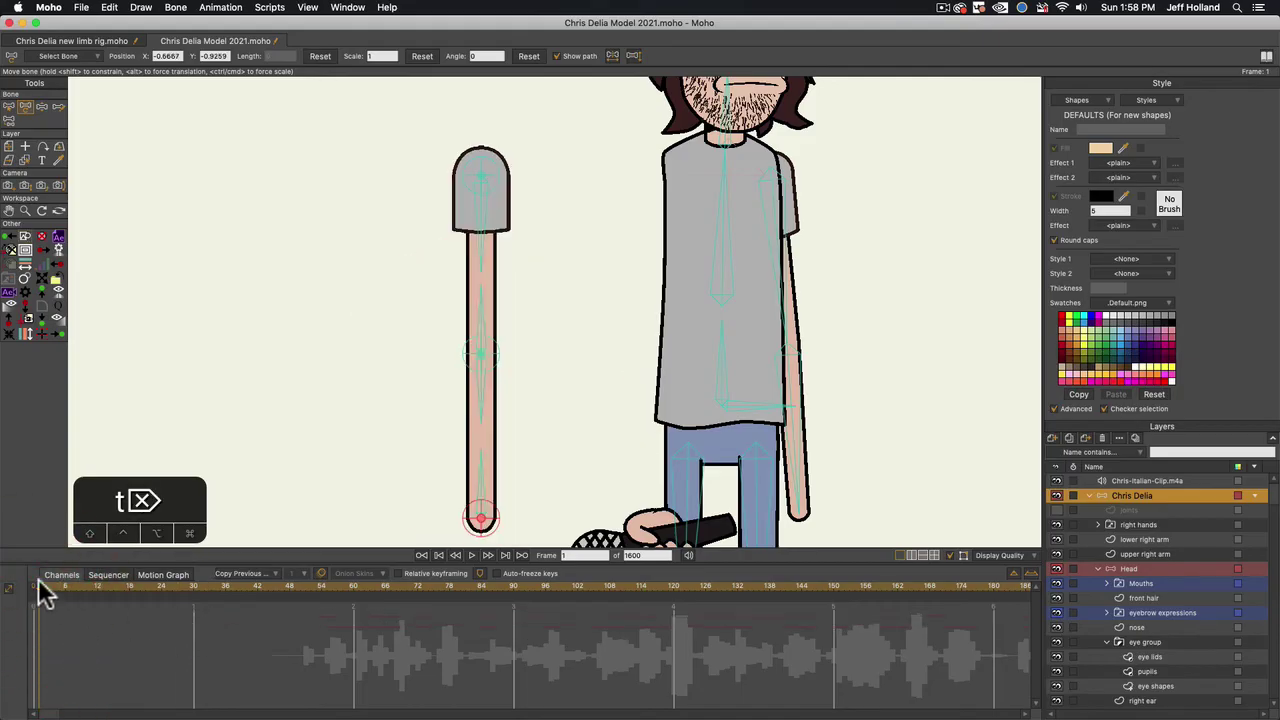
{"action": "left_click_drag", "start_coordinate": [38, 583], "coordinate": [4, 586]}
At frame 0, switch the right hands layer's active child to the open face down pose
{"action": "scroll", "coordinate": [463, 460], "scroll_direction": "down", "scroll_amount": 2}
{"action": "left_click_drag", "start_coordinate": [408, 490], "coordinate": [414, 363]}
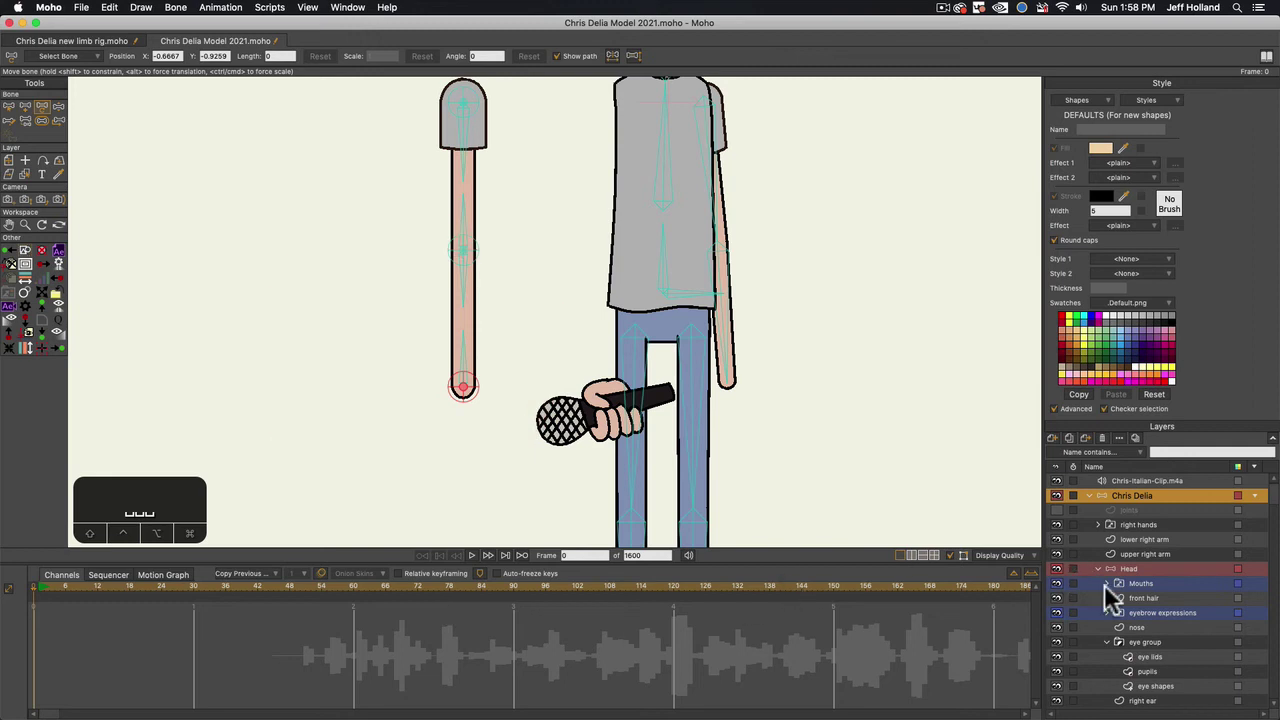
{"action": "left_click", "coordinate": [1130, 524]}
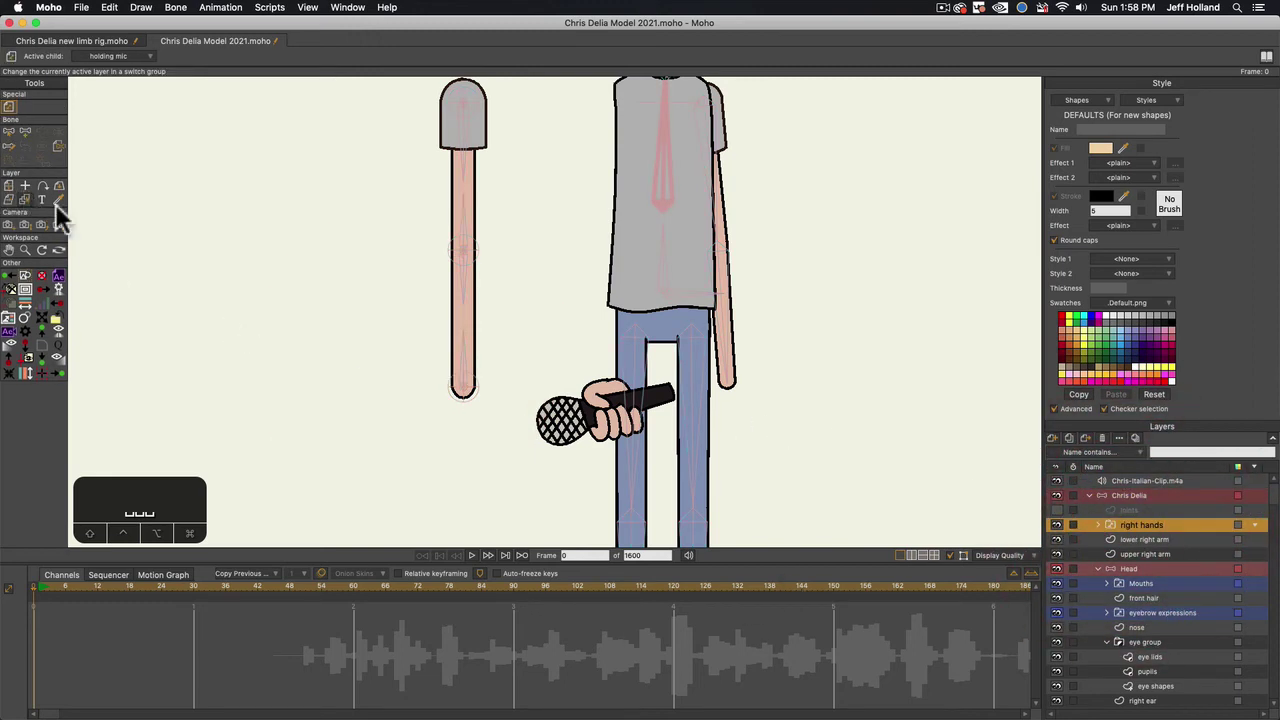
{"action": "left_click", "coordinate": [1094, 523]}
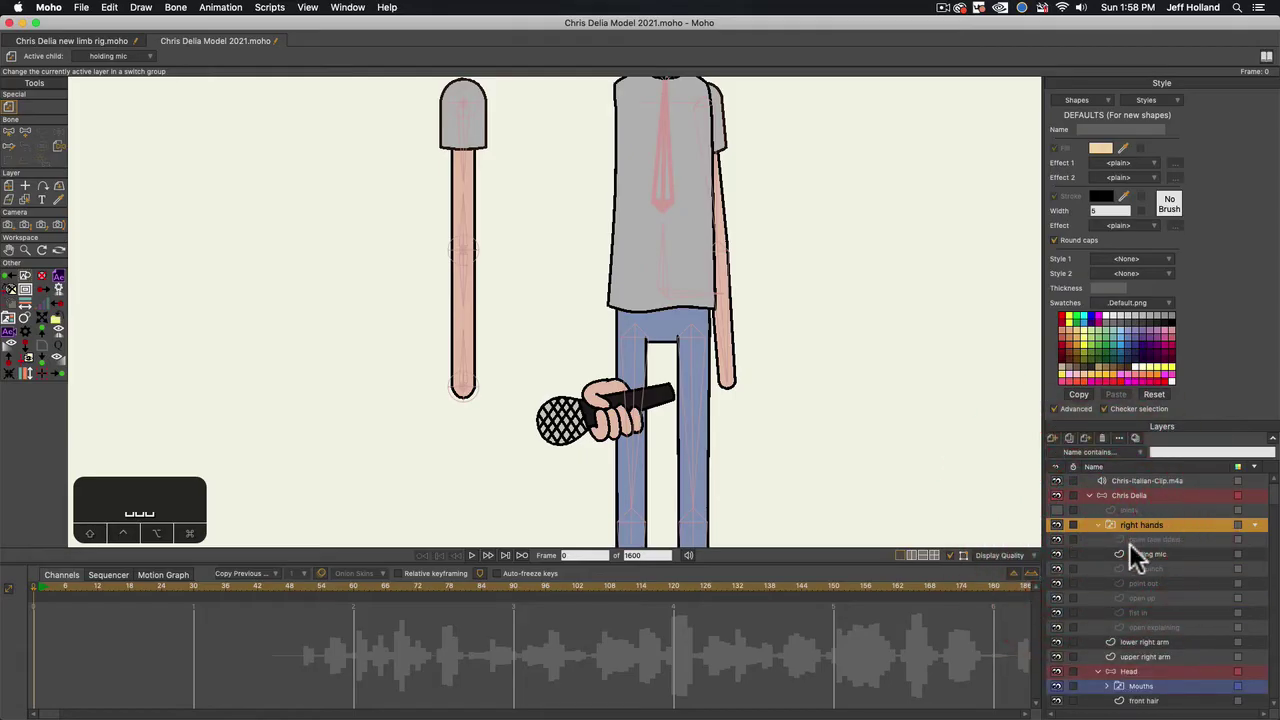
{"action": "left_click", "coordinate": [1134, 553]}
{"action": "left_click", "coordinate": [1133, 540]}
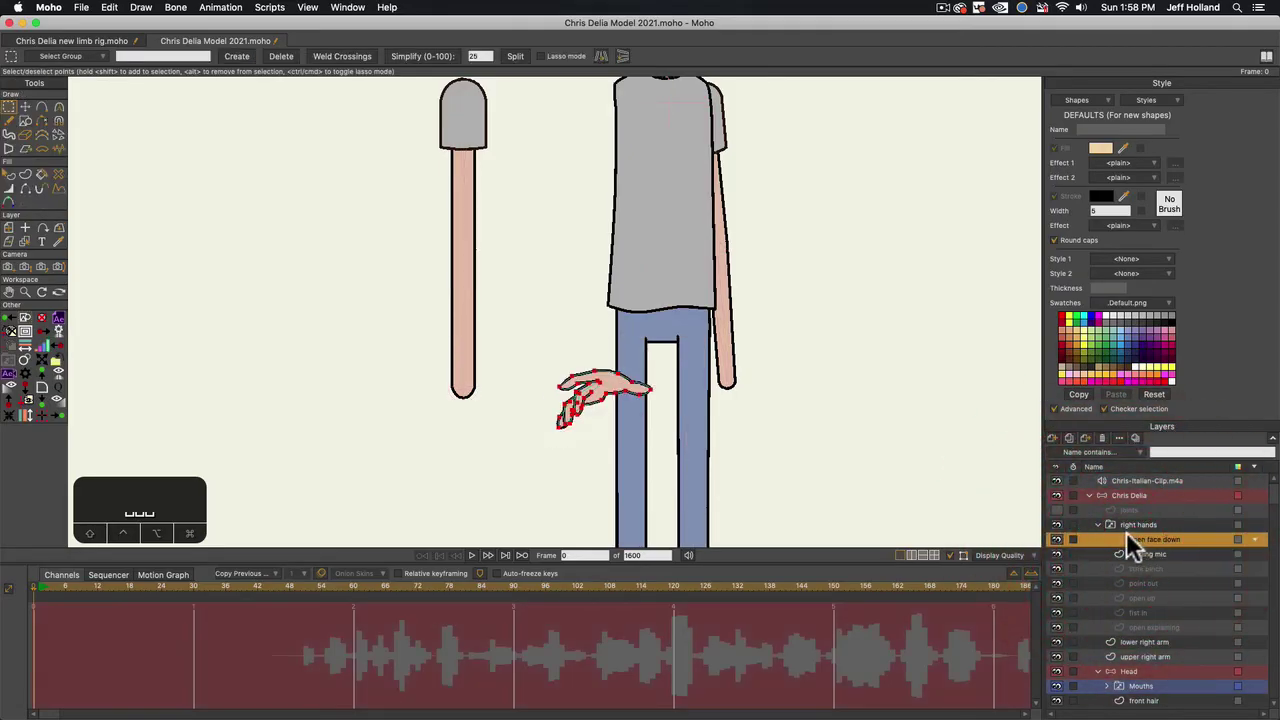
{"action": "right_click", "coordinate": [1130, 525]}
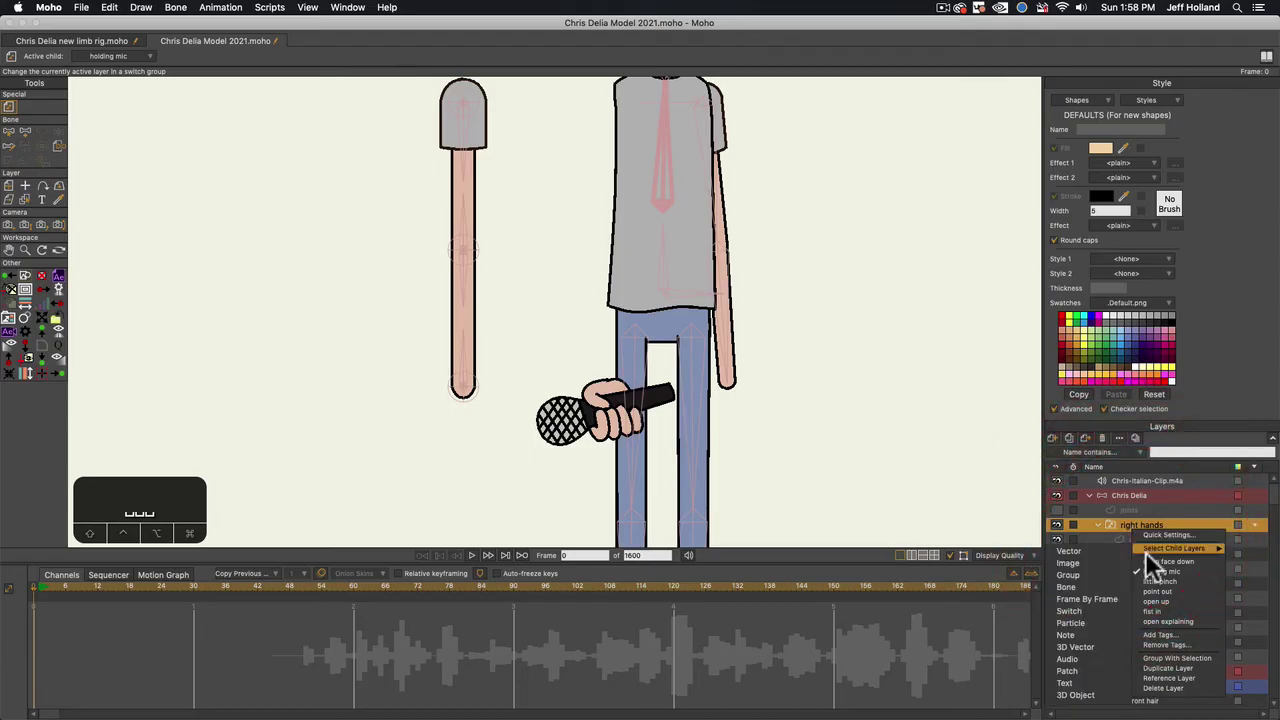
{"action": "left_click", "coordinate": [1150, 561]}
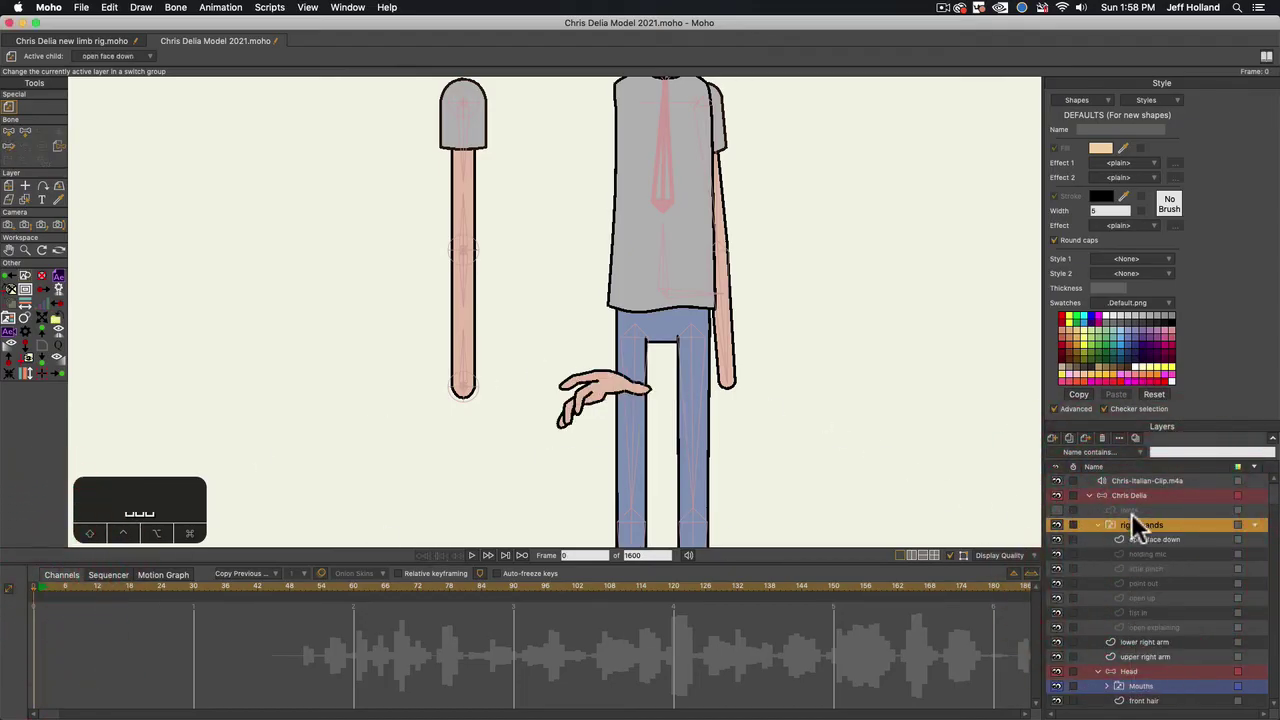
{"action": "left_click", "coordinate": [1097, 524]}
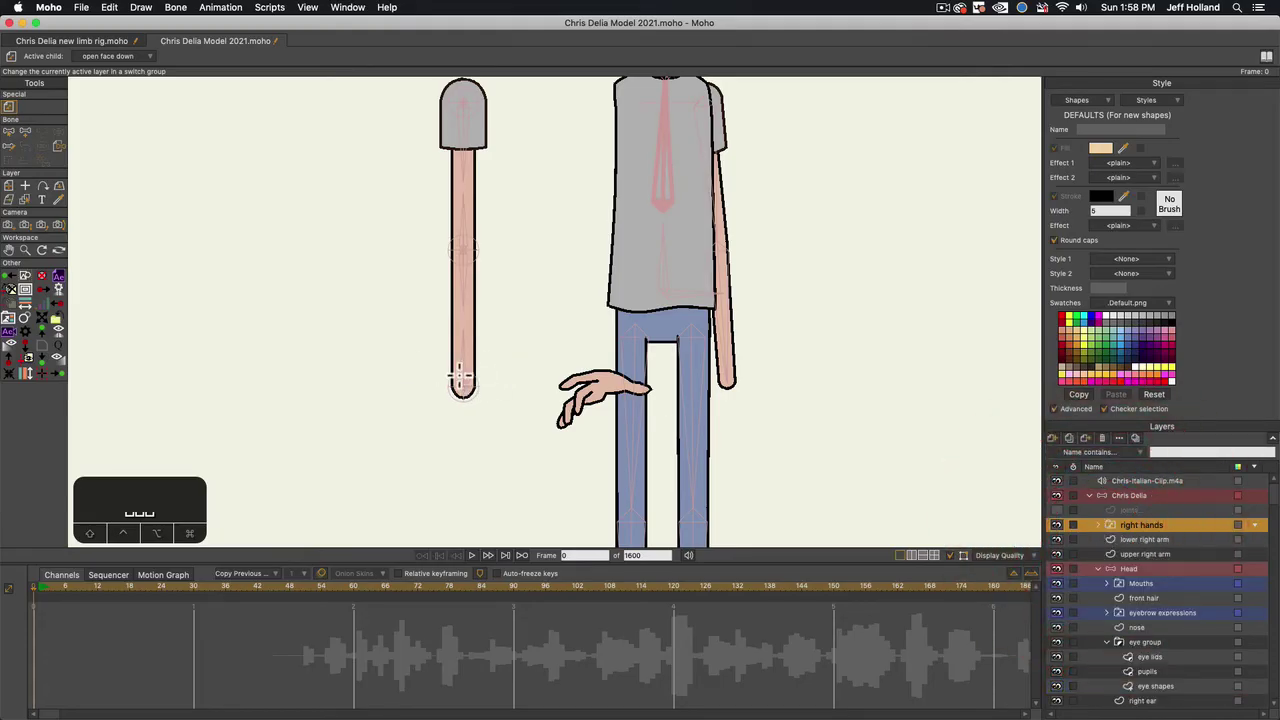
{"action": "scroll", "coordinate": [167, 208], "scroll_direction": "up", "scroll_amount": 1}
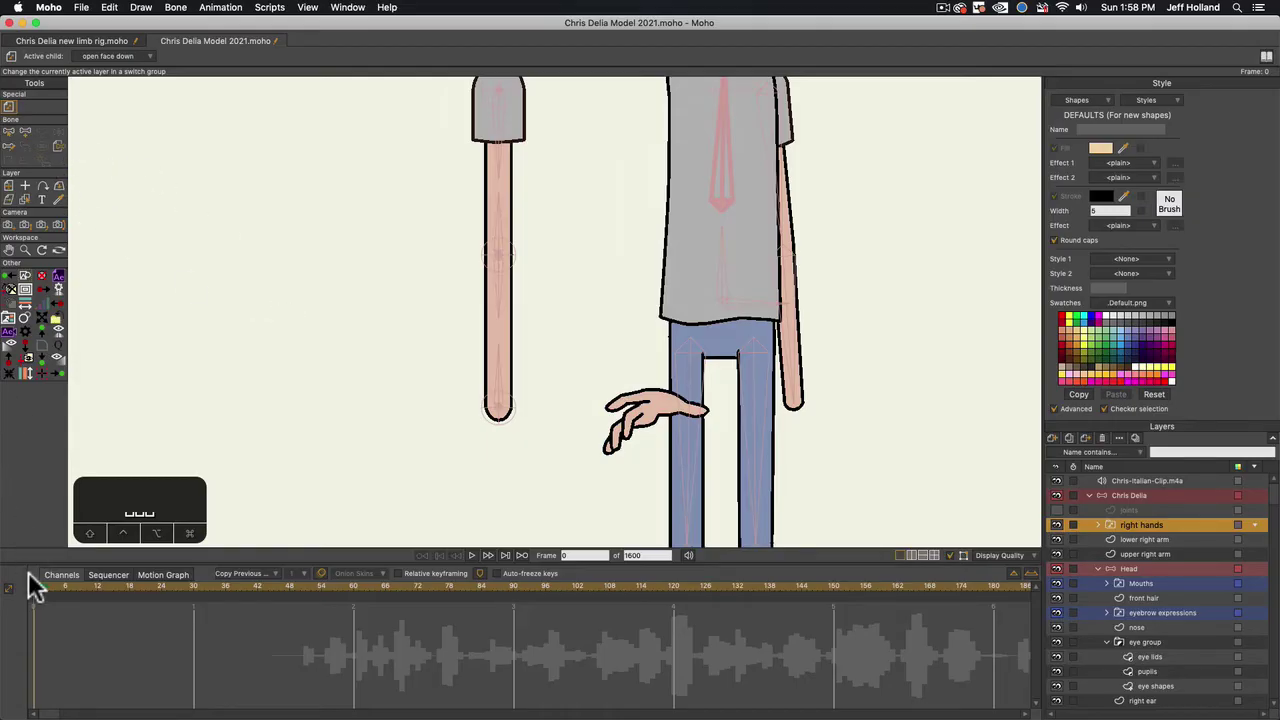
{"action": "left_click", "coordinate": [53, 147]}
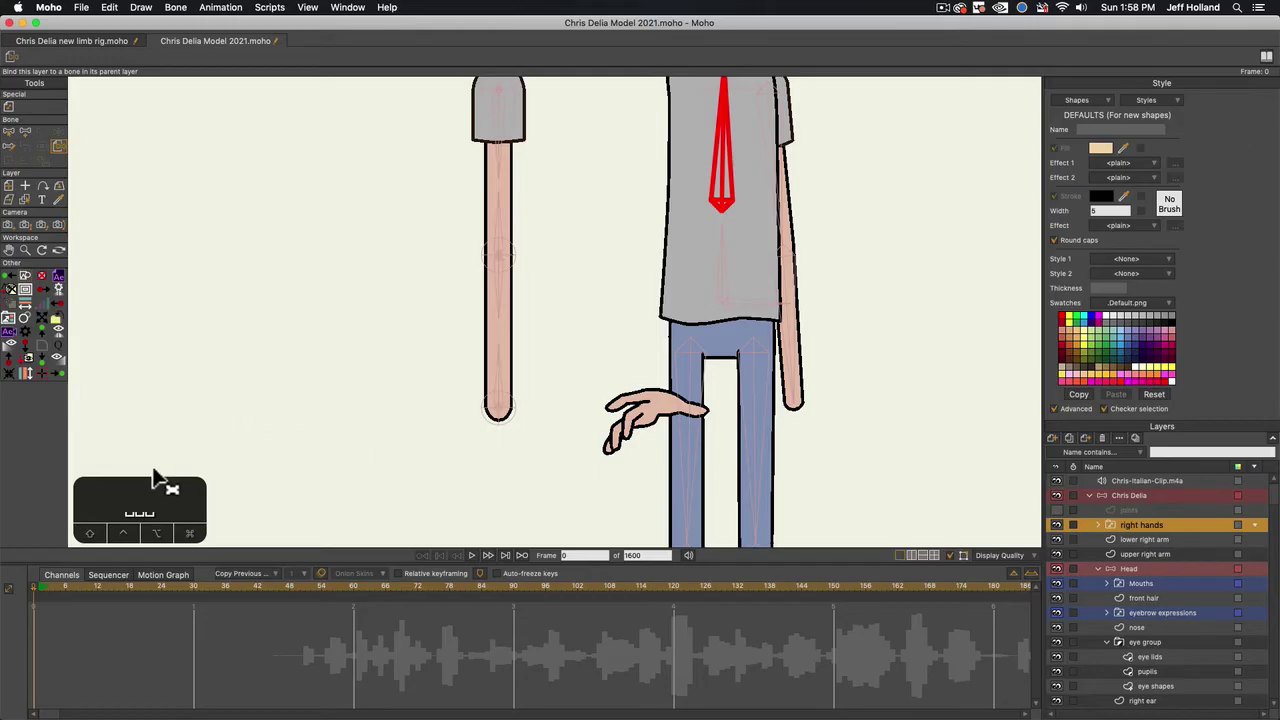
{"action": "left_click", "coordinate": [31, 586]}
In the Chris Delia bone layer, add a short downward bone as a child of wrist pin bone B19 and set its strength to 0
{"action": "left_click", "coordinate": [1110, 497]}
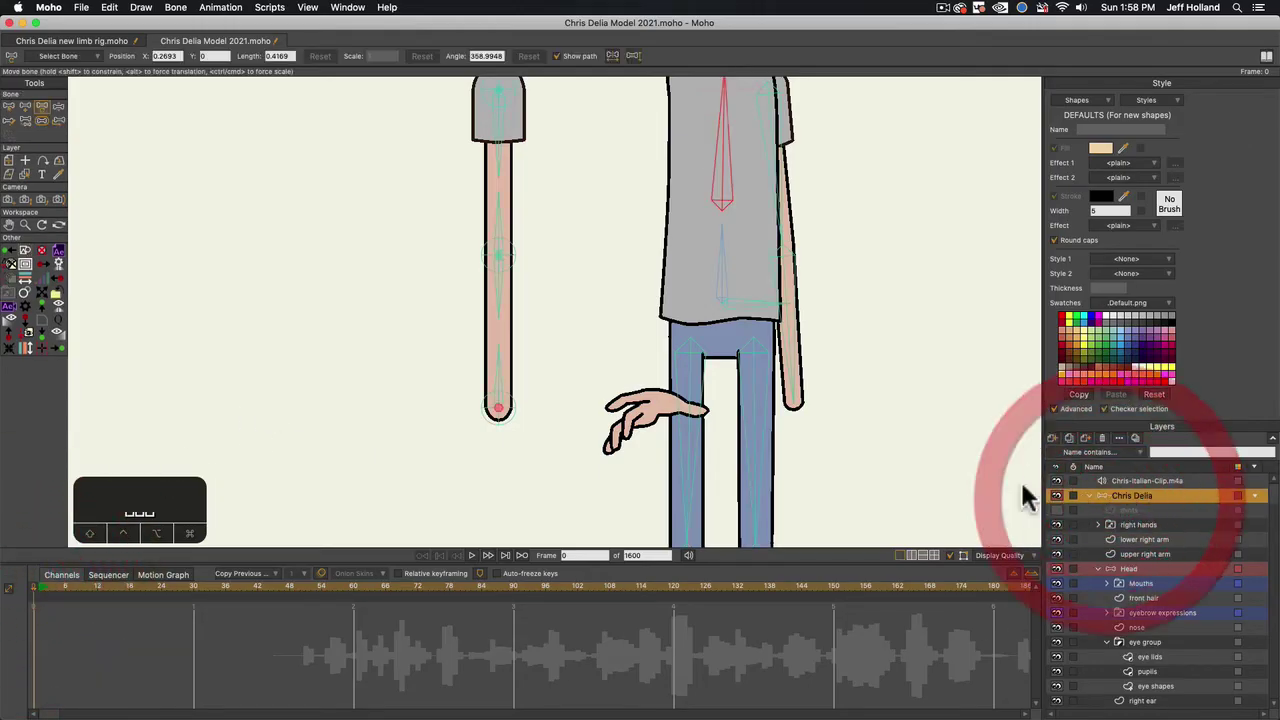
{"action": "key", "text": "b"}
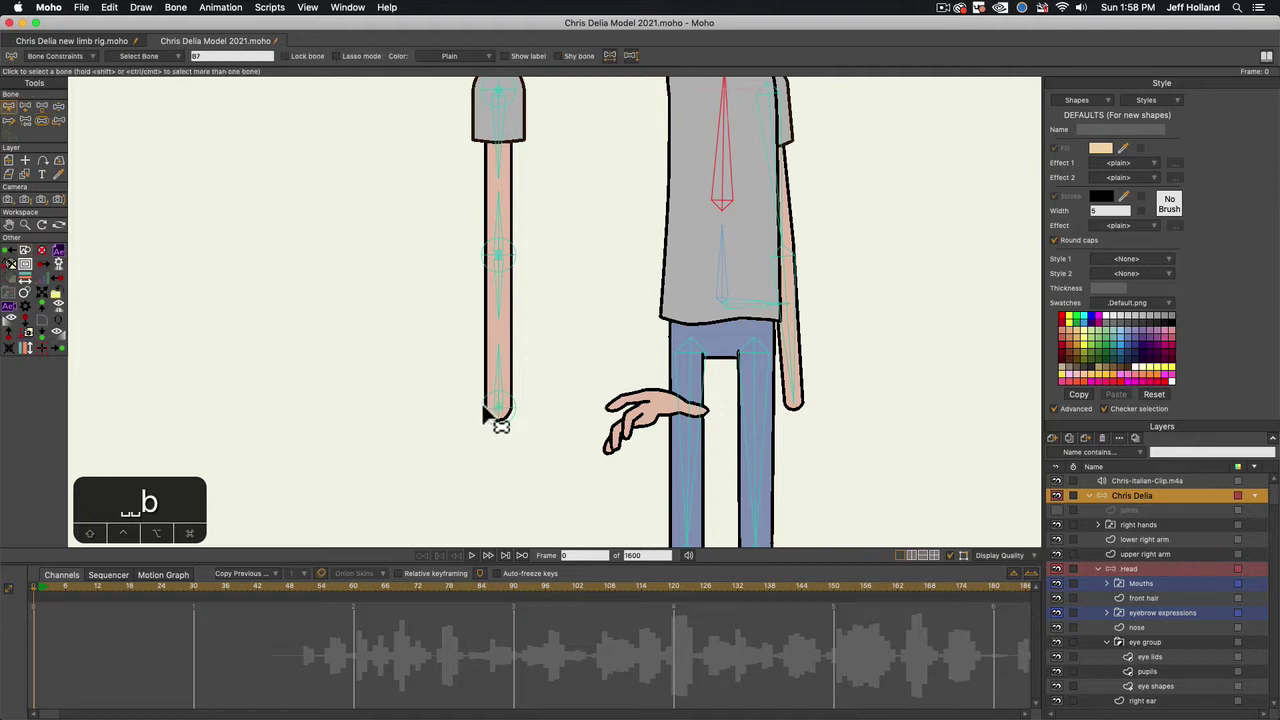
{"action": "left_click", "coordinate": [491, 409]}
{"action": "scroll", "coordinate": [491, 412], "scroll_direction": "up", "scroll_amount": 2}
{"action": "scroll", "coordinate": [505, 426], "scroll_direction": "up", "scroll_amount": 1}
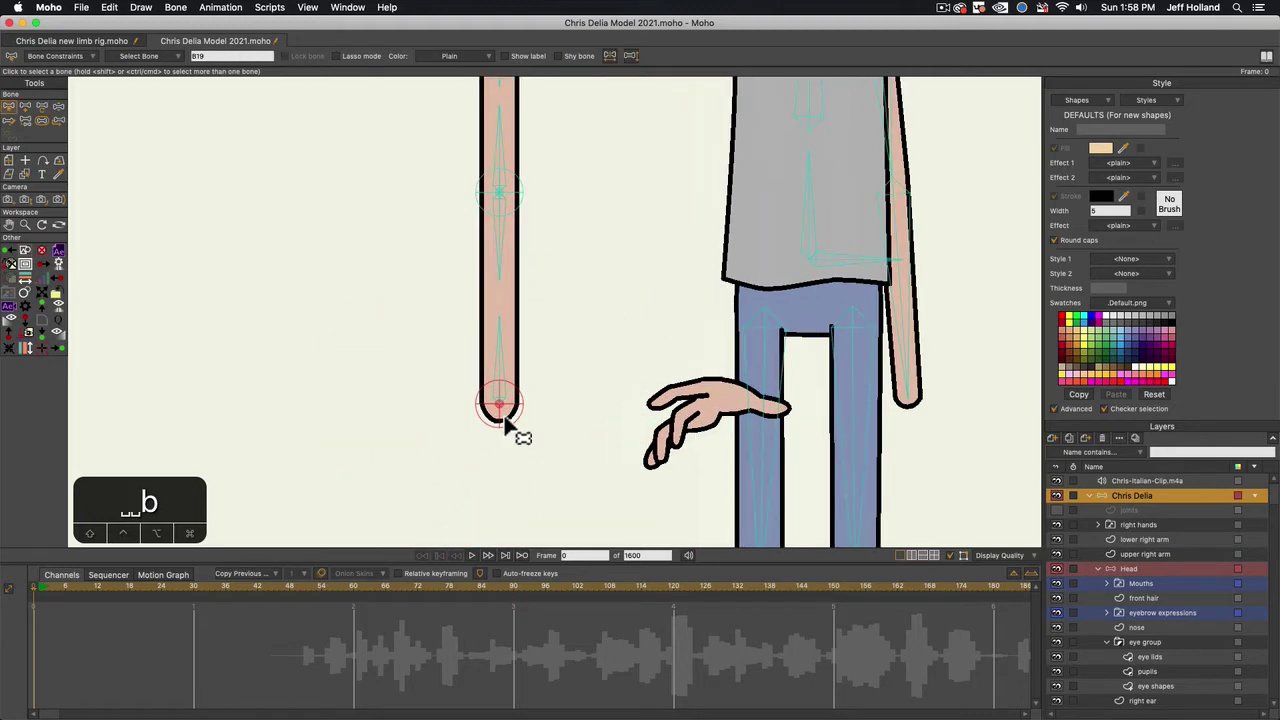
{"action": "key", "text": "a"}
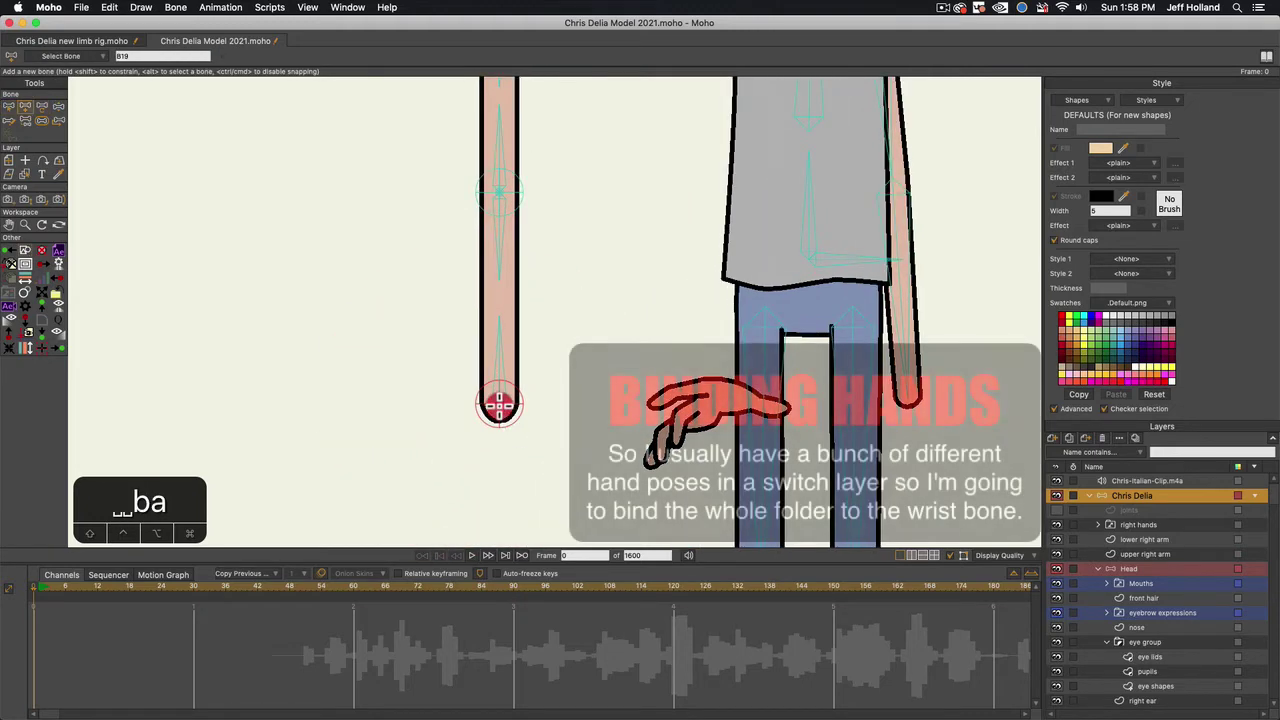
{"action": "left_click_drag", "start_coordinate": [498, 403], "coordinate": [498, 458]}
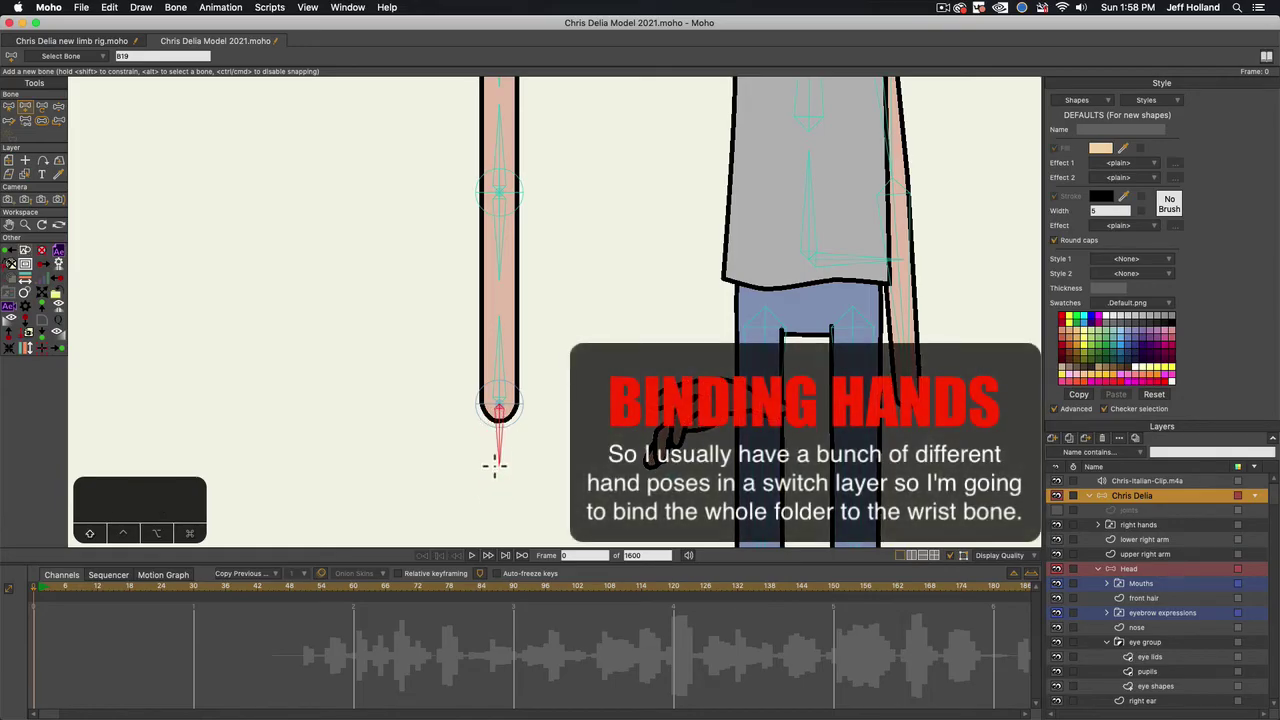
{"action": "left_click", "coordinate": [493, 468]}
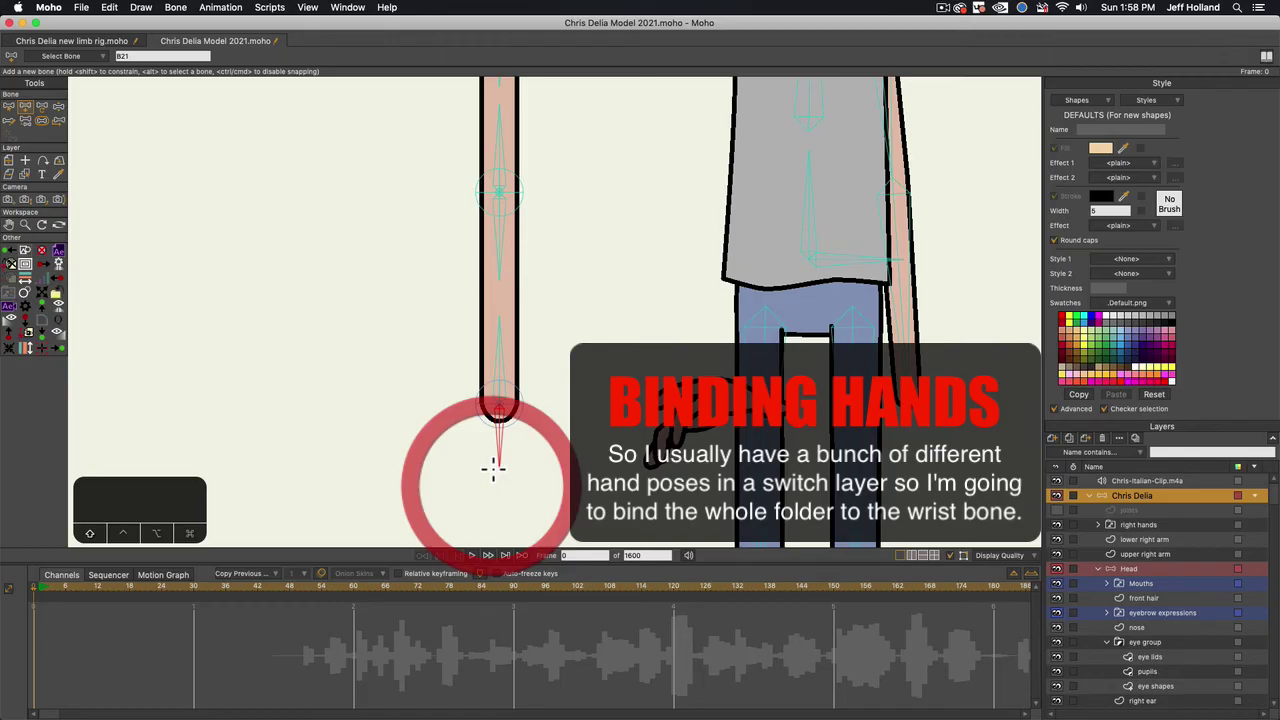
{"action": "left_click", "coordinate": [41, 120]}
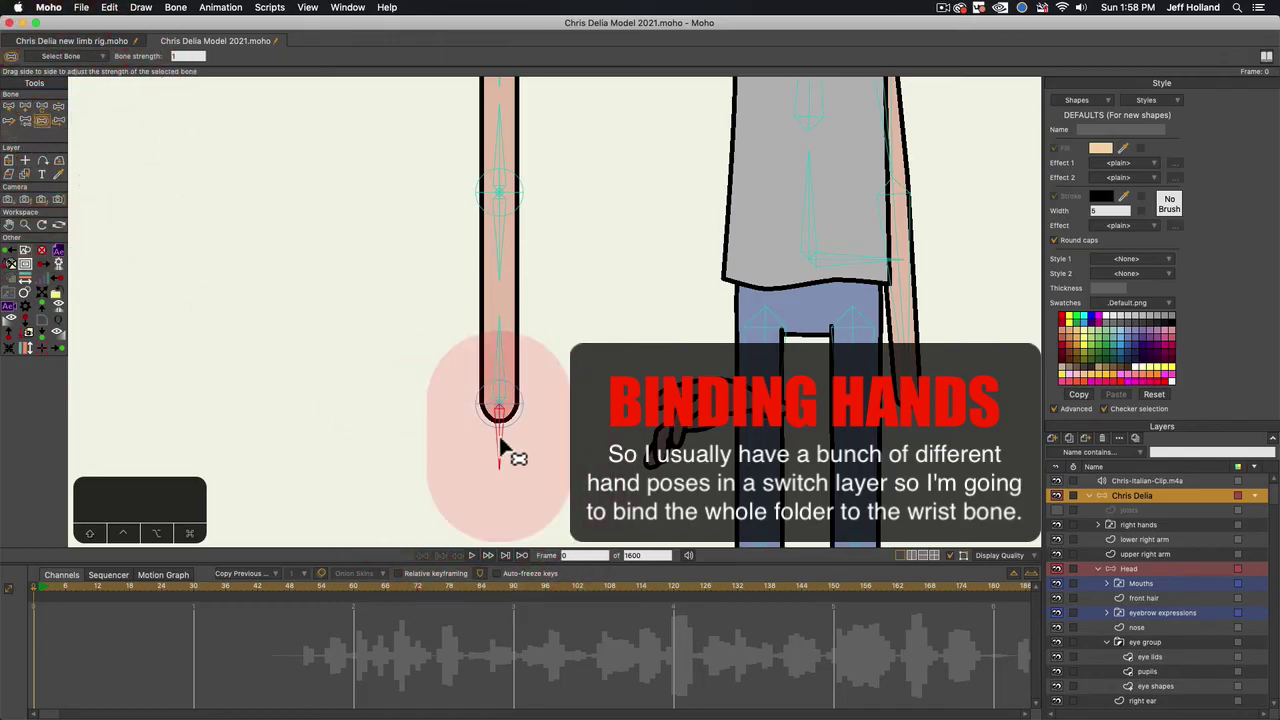
{"action": "left_click_drag", "start_coordinate": [500, 440], "coordinate": [293, 440]}
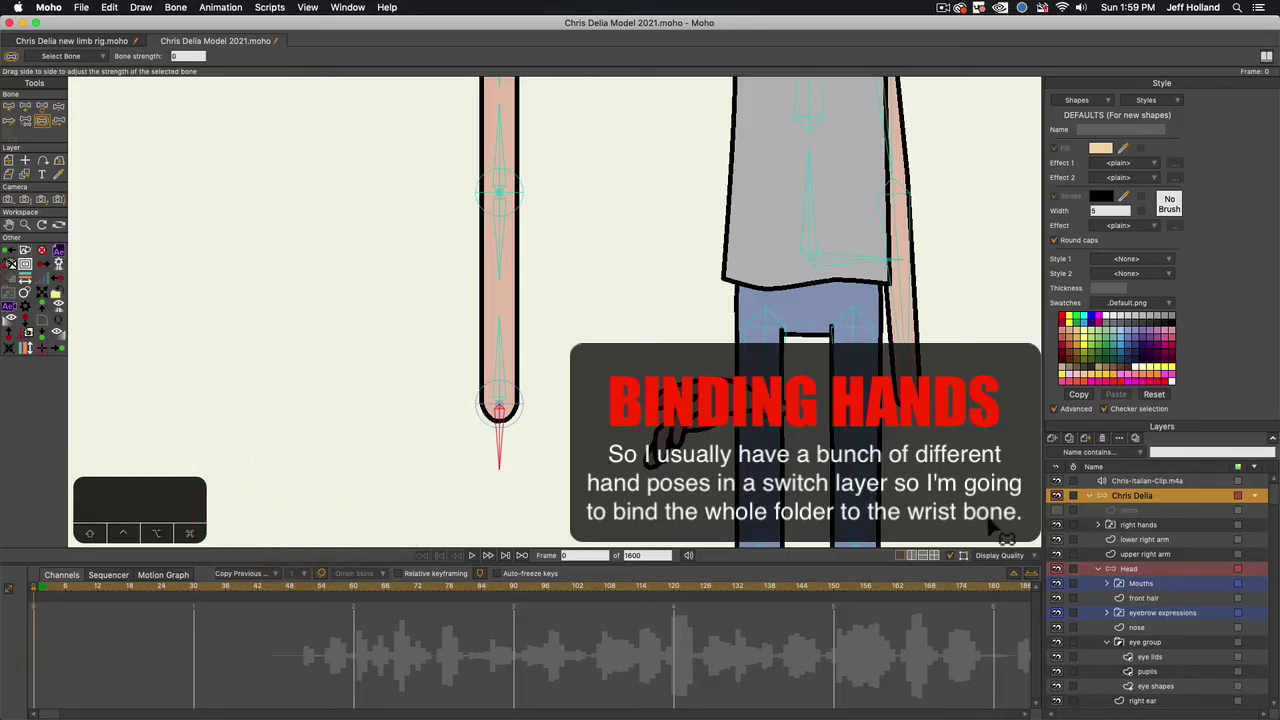
Bind the whole right hands switch layer to the new short bone B21 below the wrist
{"action": "left_click", "coordinate": [1135, 528]}
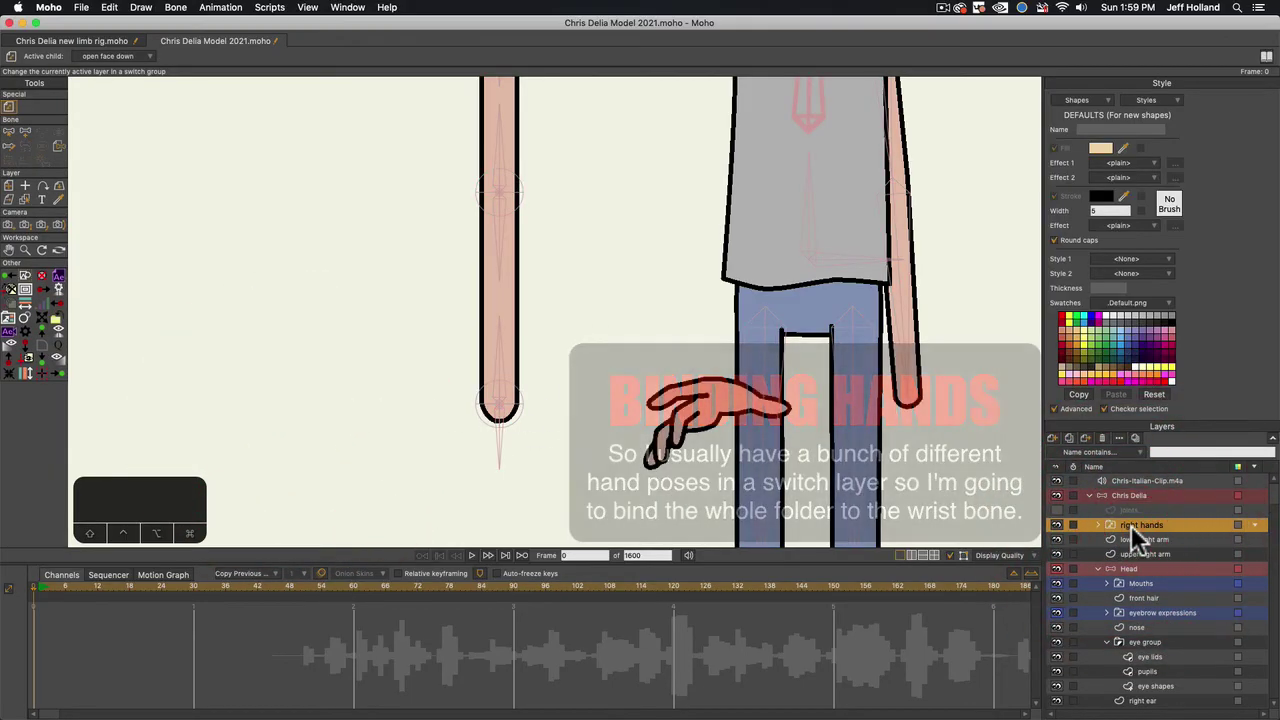
{"action": "left_click", "coordinate": [57, 146]}
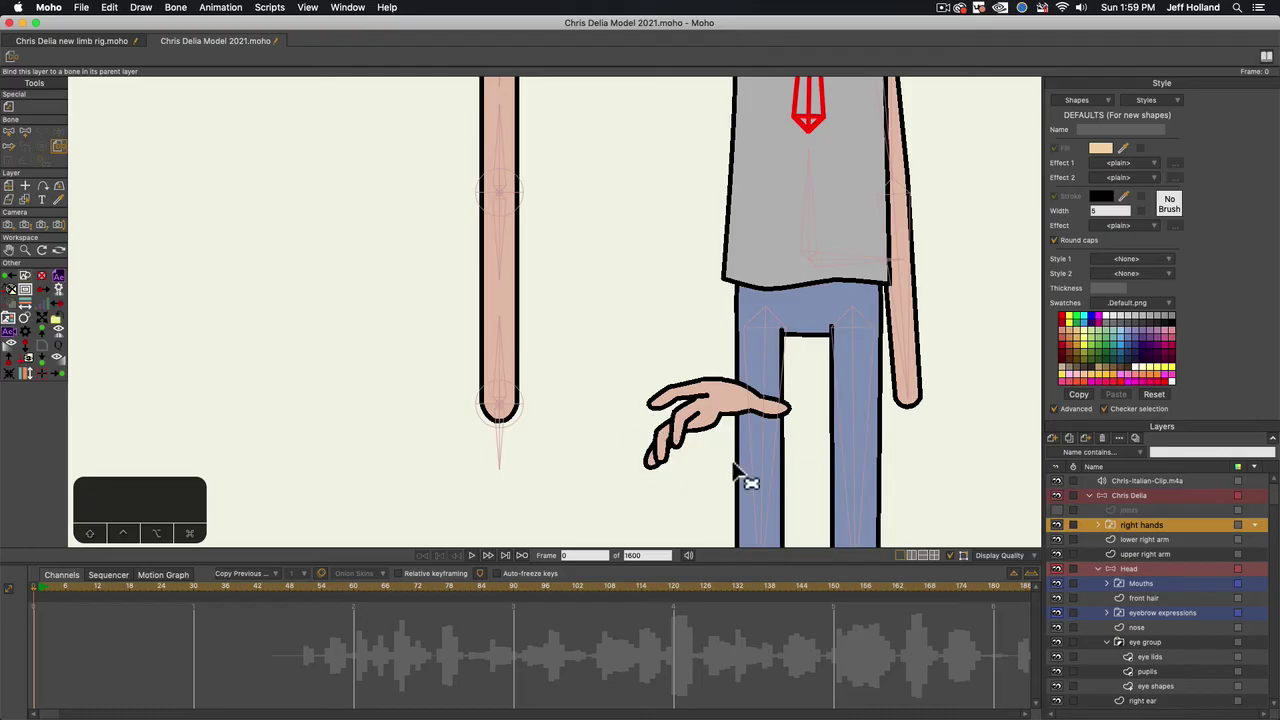
{"action": "left_click", "coordinate": [500, 448]}
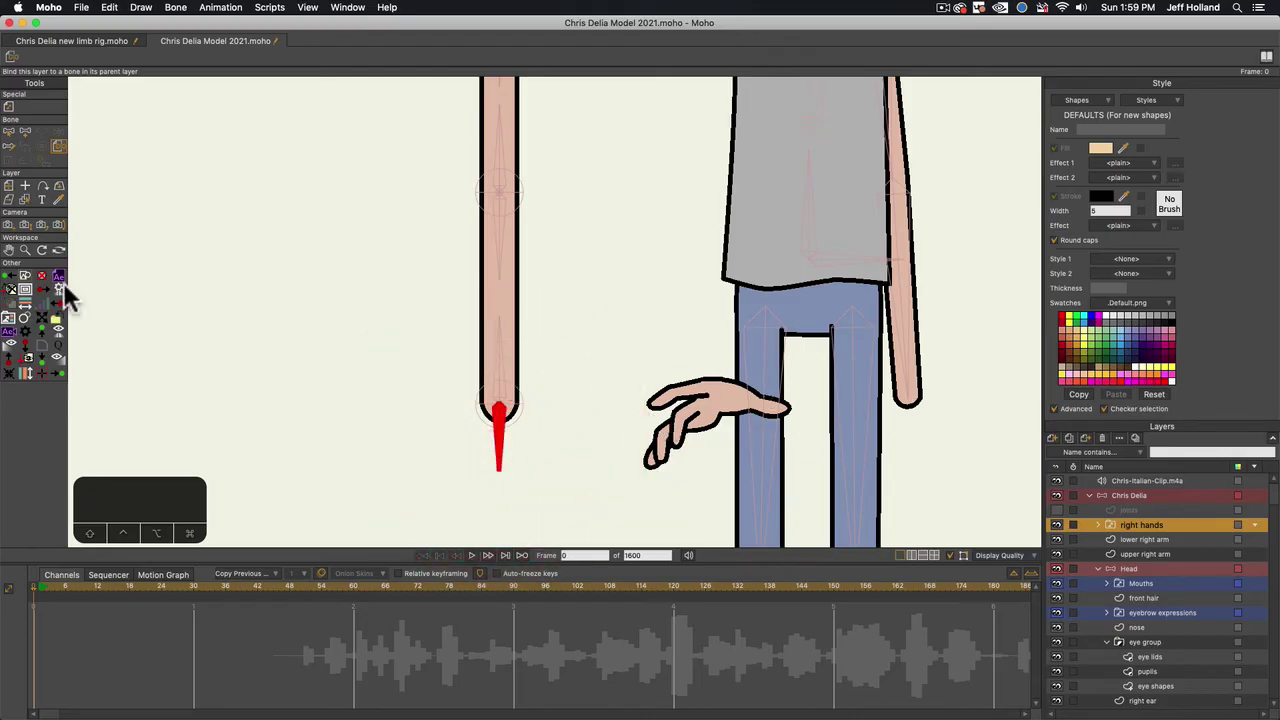
Set the right hands layer's origin on the hand at about X -0.21, Y -0.92, and move the layer onto the wrist at X -0.457, Y -0.0072
{"action": "left_click", "coordinate": [25, 185]}
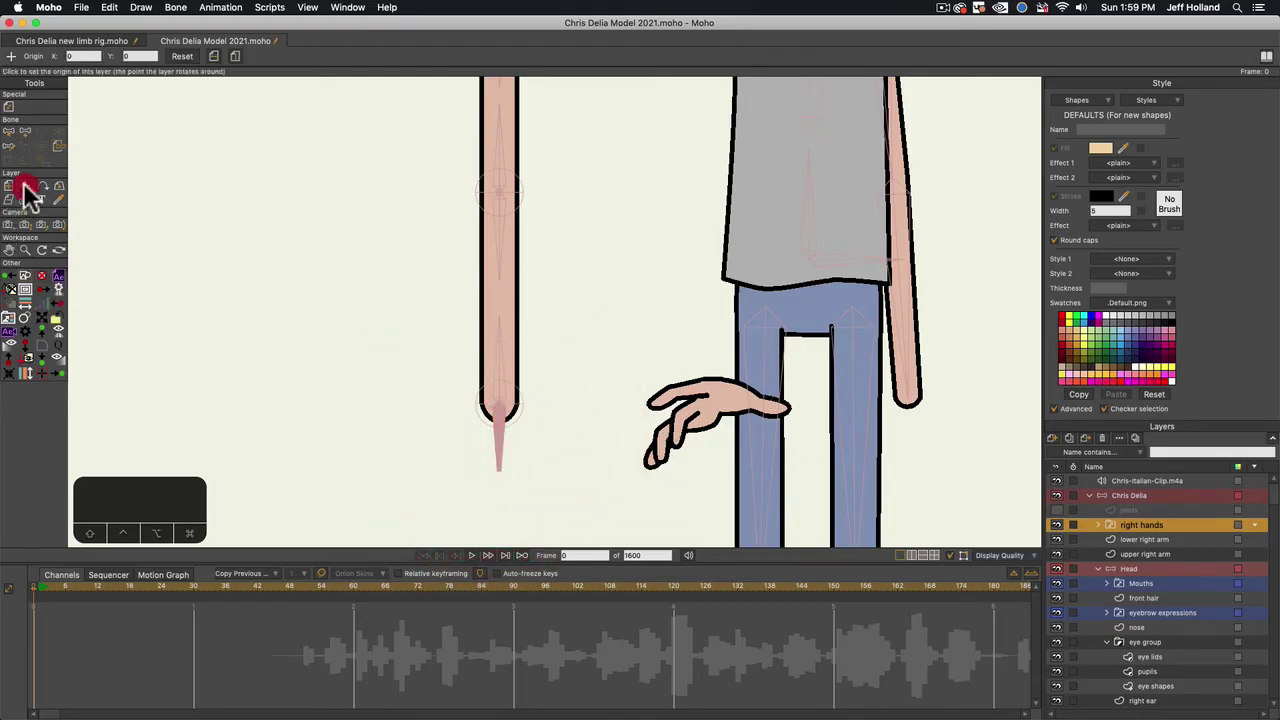
{"action": "left_click", "coordinate": [717, 400]}
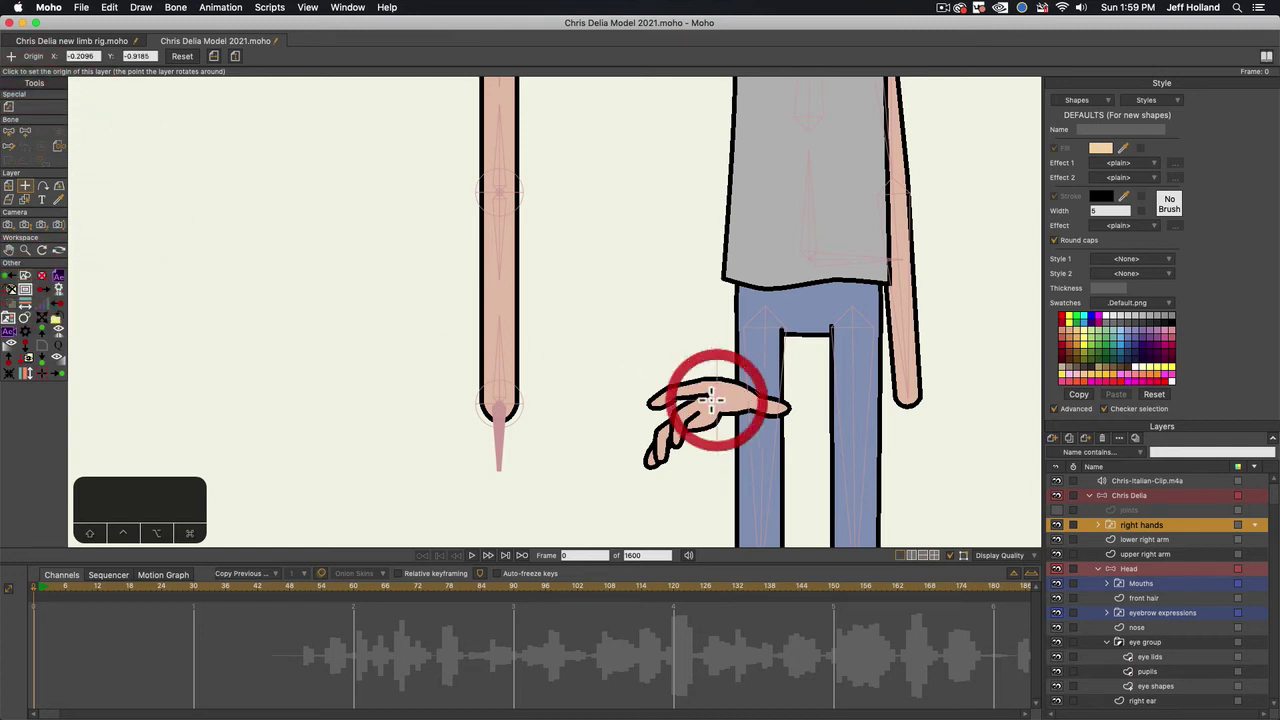
{"action": "left_click", "coordinate": [9, 188]}
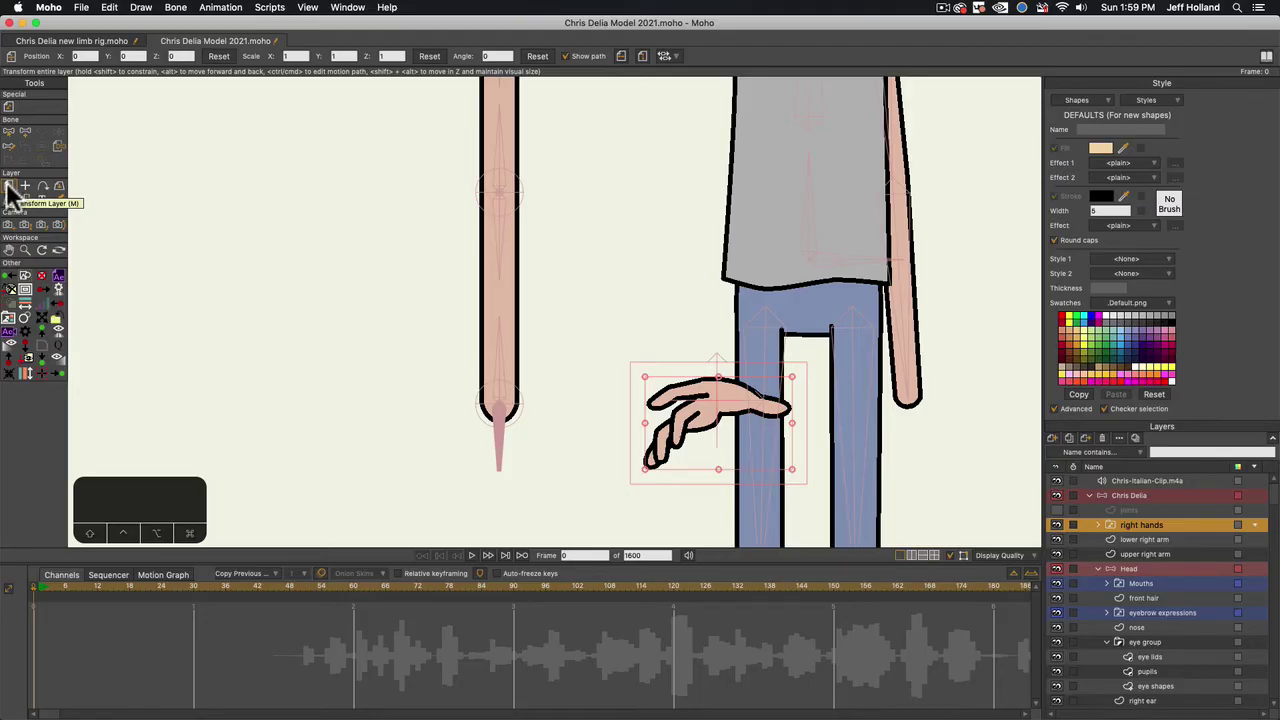
{"action": "left_click_drag", "start_coordinate": [729, 429], "coordinate": [488, 410]}
{"action": "scroll", "coordinate": [486, 405], "scroll_direction": "up", "scroll_amount": 8}
{"action": "scroll", "coordinate": [489, 415], "scroll_direction": "up", "scroll_amount": 3}
{"action": "scroll", "coordinate": [480, 410], "scroll_direction": "up", "scroll_amount": 2}
{"action": "scroll", "coordinate": [495, 415], "scroll_direction": "down", "scroll_amount": 5}
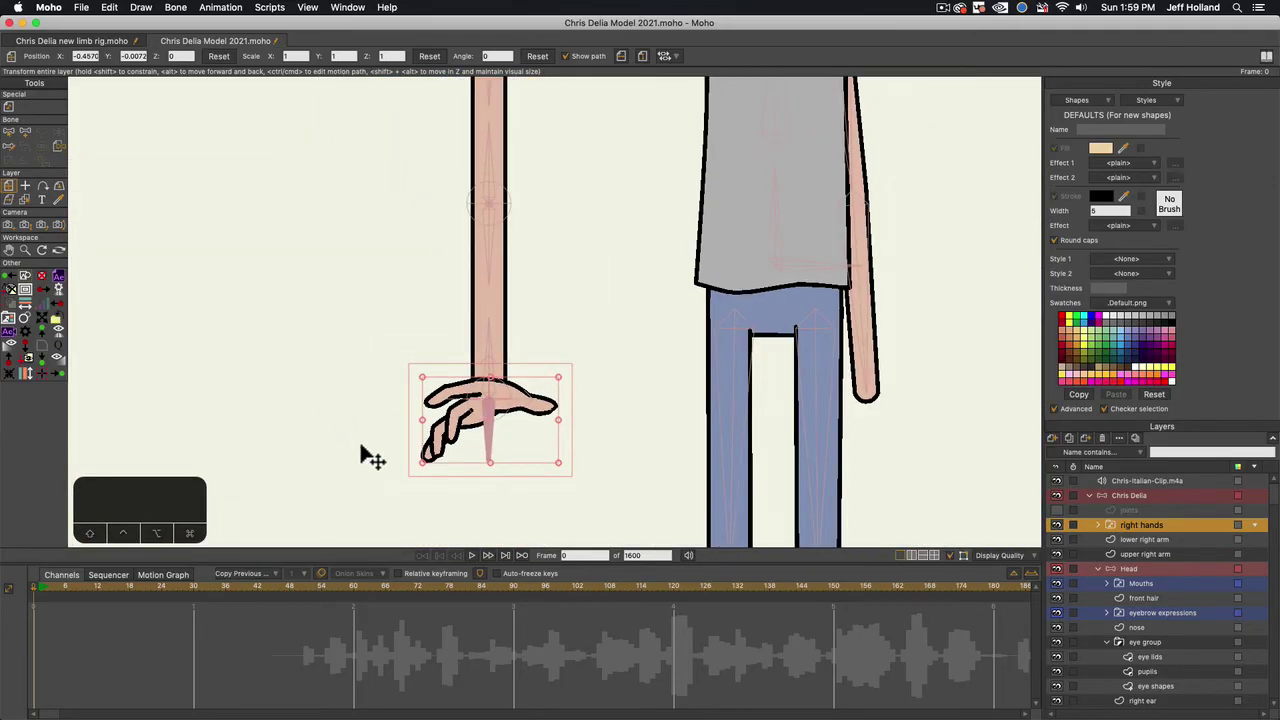
{"action": "scroll", "coordinate": [366, 451], "scroll_direction": "down", "scroll_amount": 2}
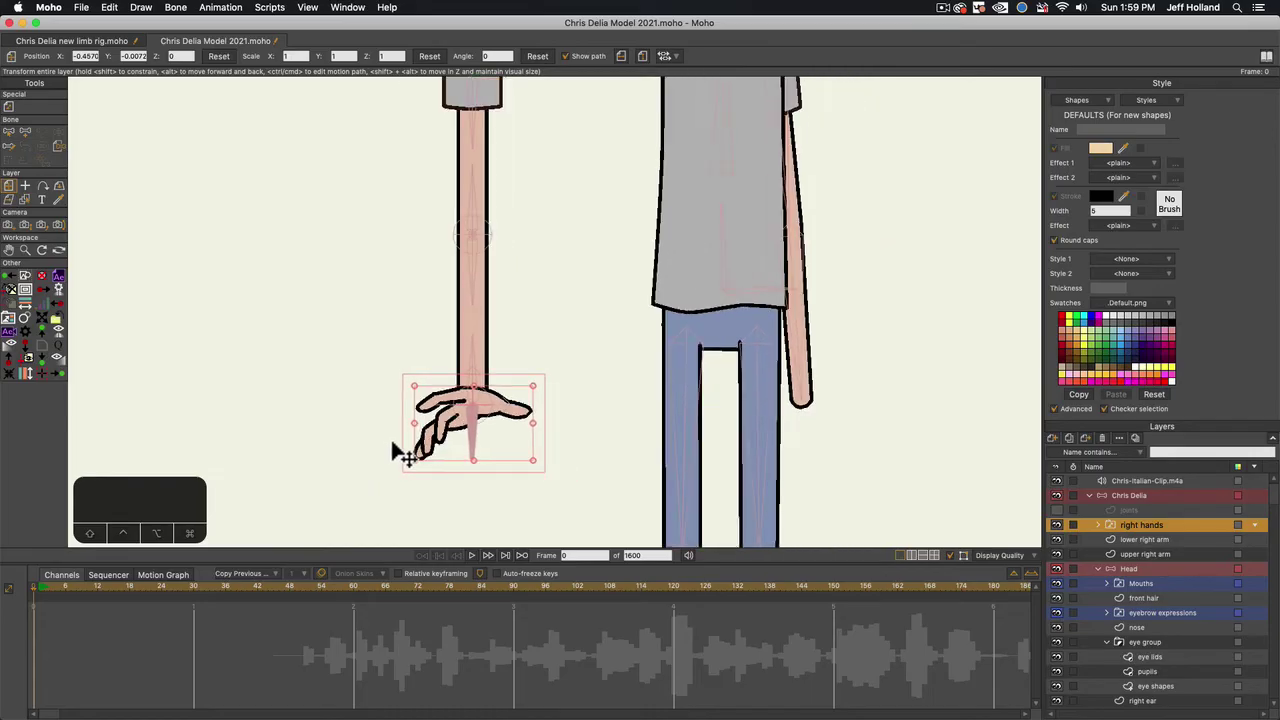
{"action": "scroll", "coordinate": [470, 455], "scroll_direction": "up", "scroll_amount": 4}
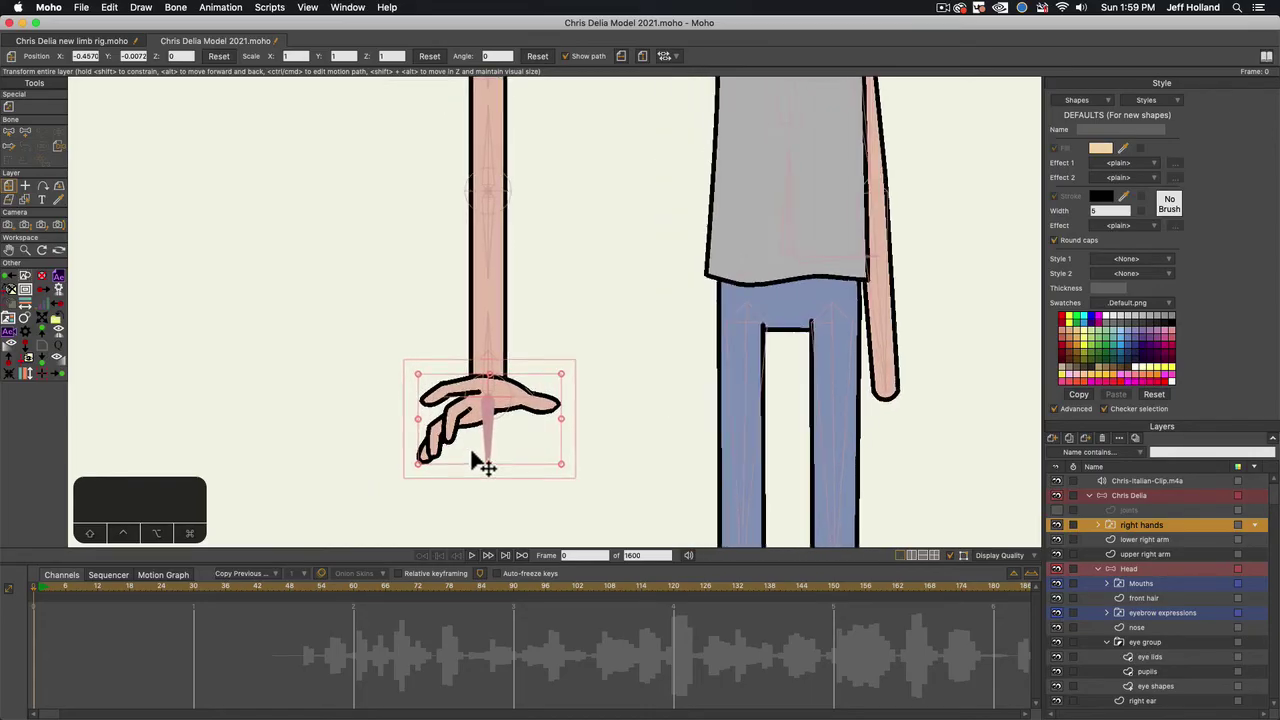
{"action": "scroll", "coordinate": [520, 451], "scroll_direction": "down", "scroll_amount": 2}
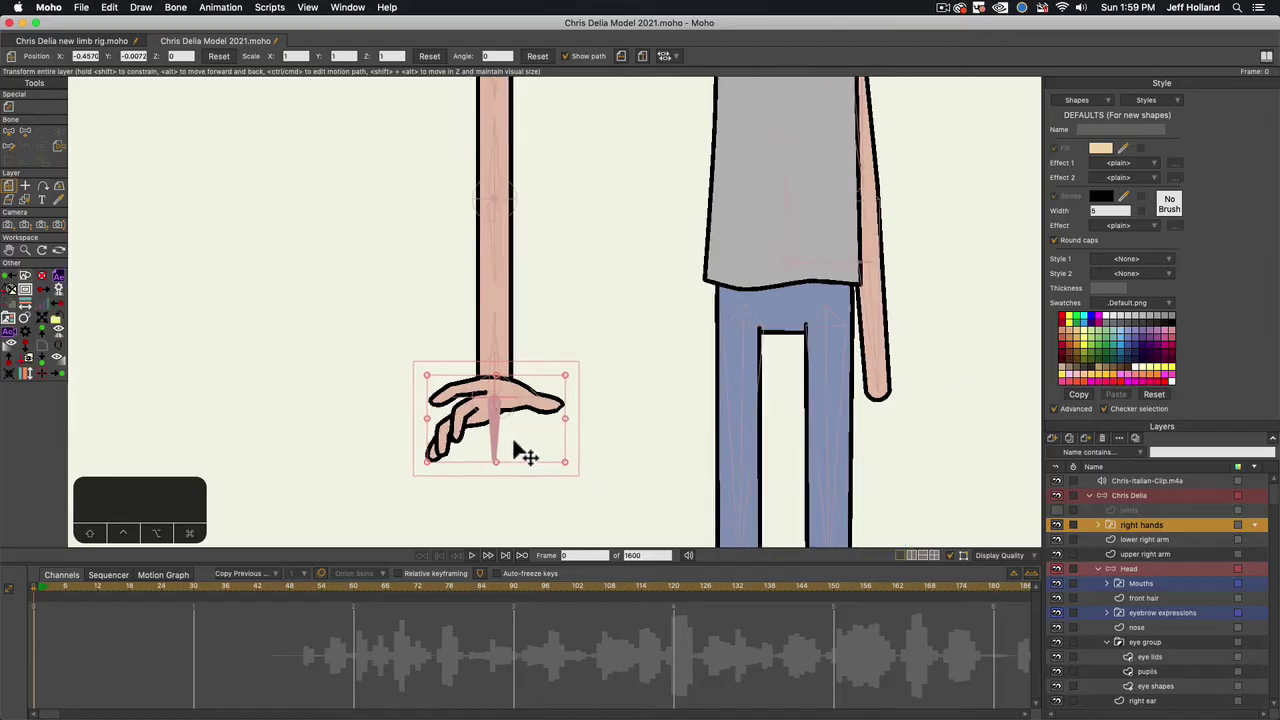
{"action": "scroll", "coordinate": [411, 452], "scroll_direction": "down", "scroll_amount": 1}
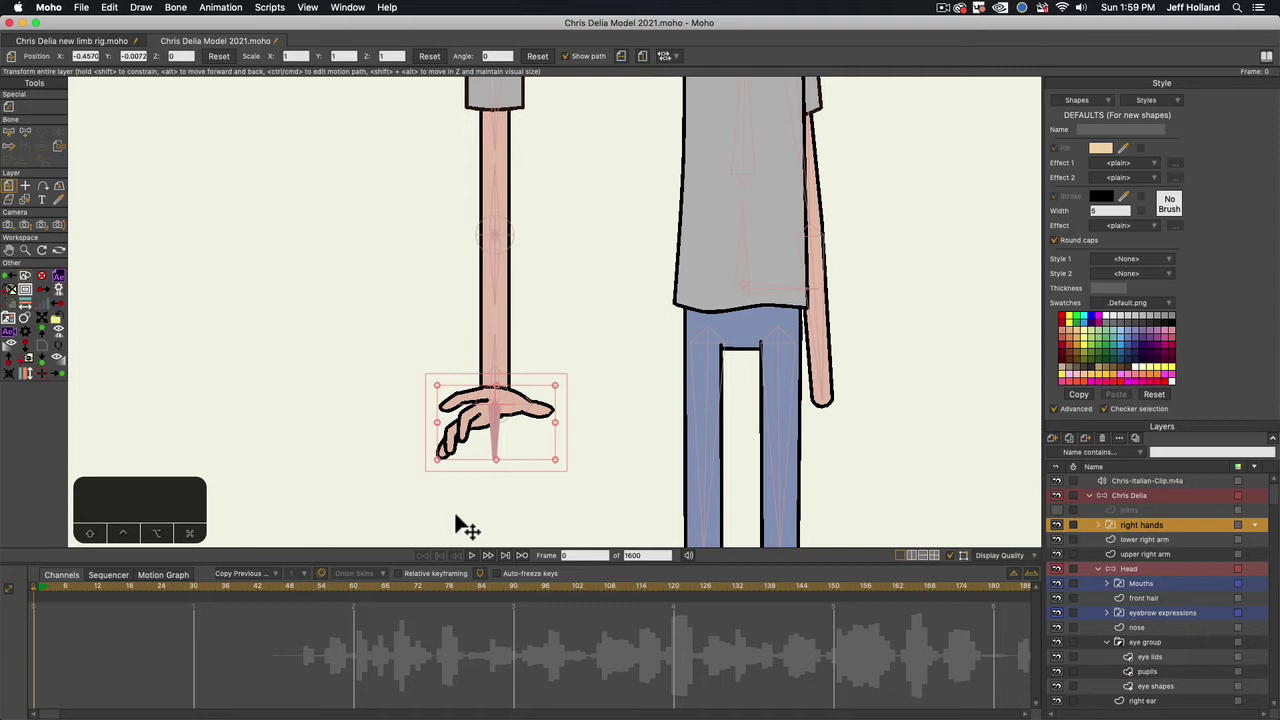
Return to the Chris Delia bone layer for bone selection and clear the selection of hand bone B21
{"action": "key", "text": "b"}
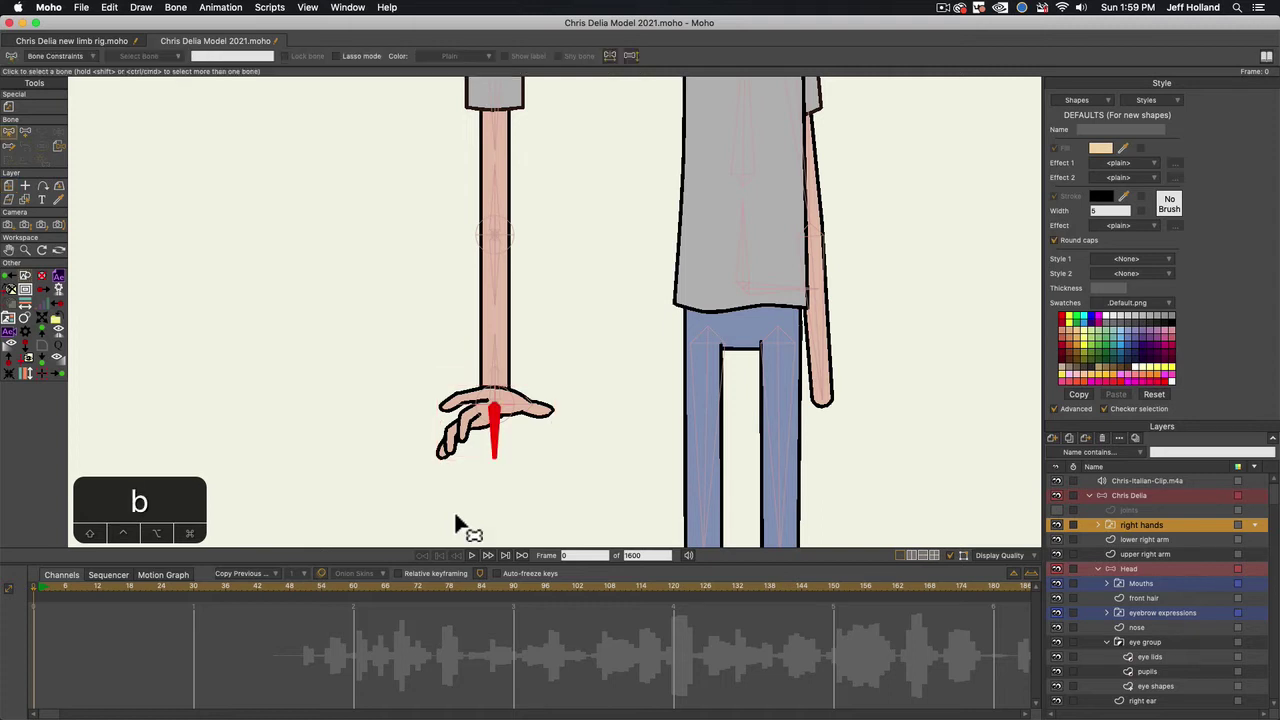
{"action": "left_click", "coordinate": [356, 460]}
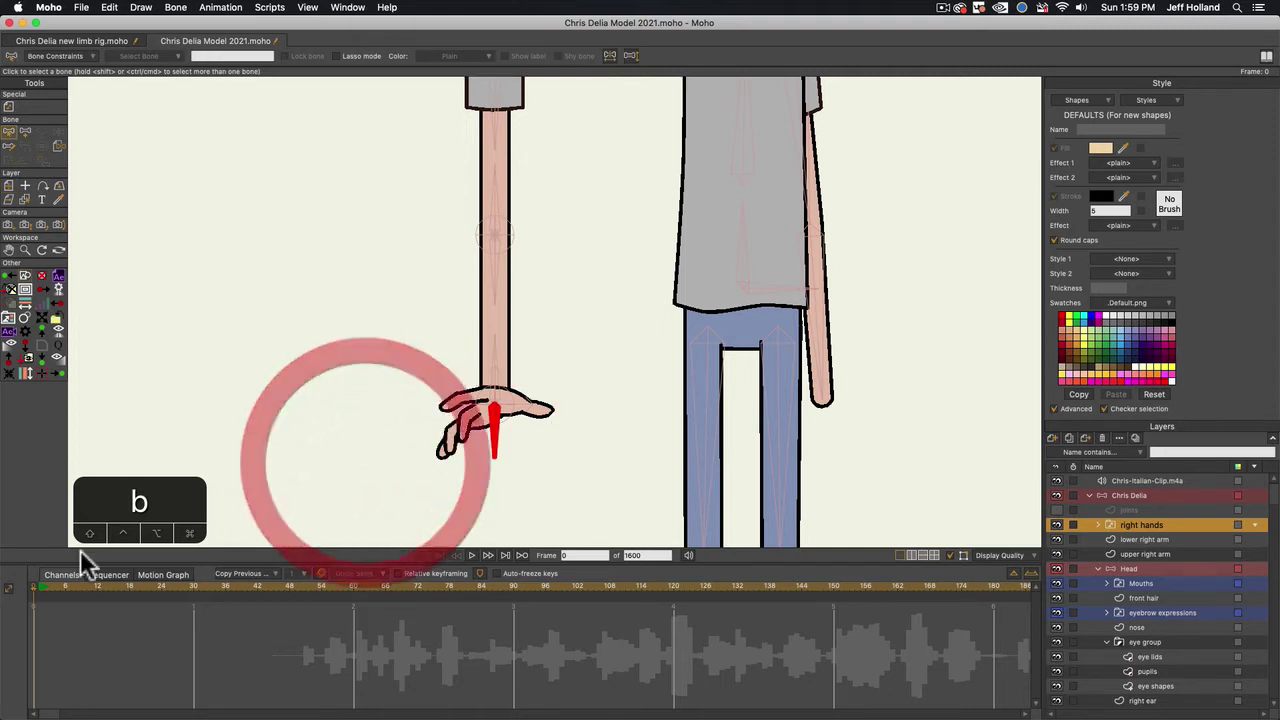
{"action": "left_click", "coordinate": [1099, 493]}
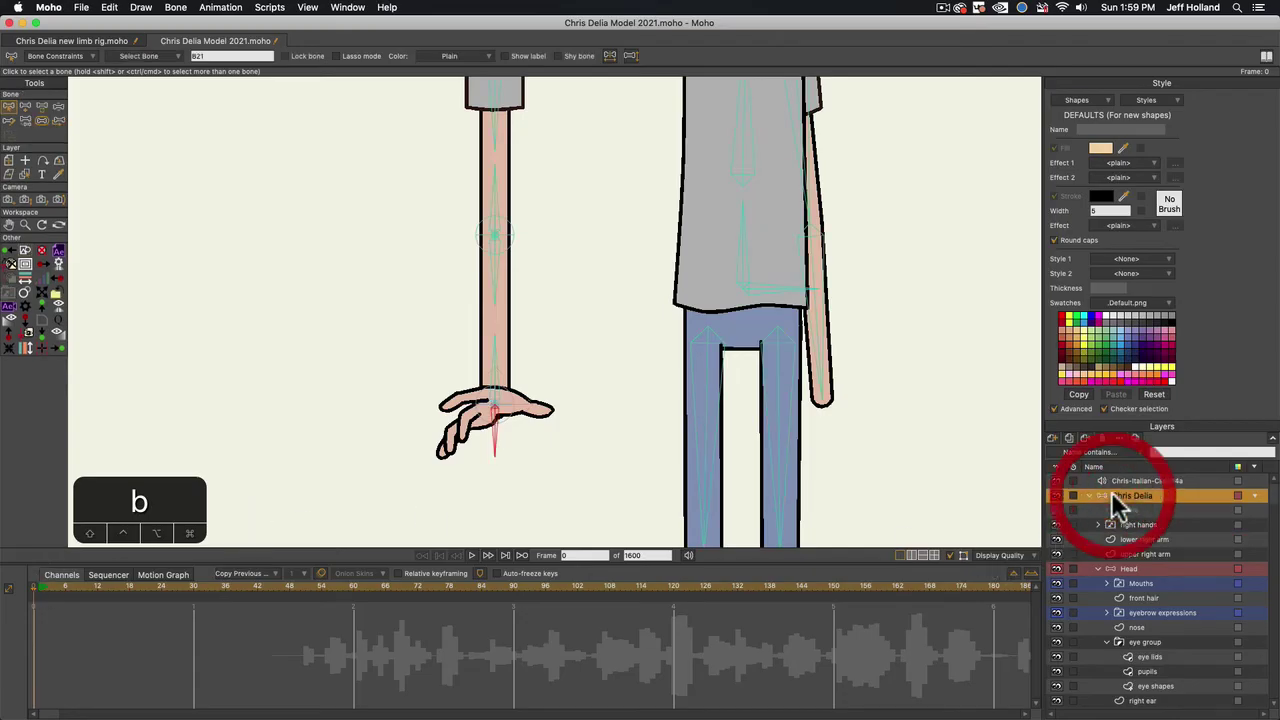
{"action": "left_click", "coordinate": [358, 491]}
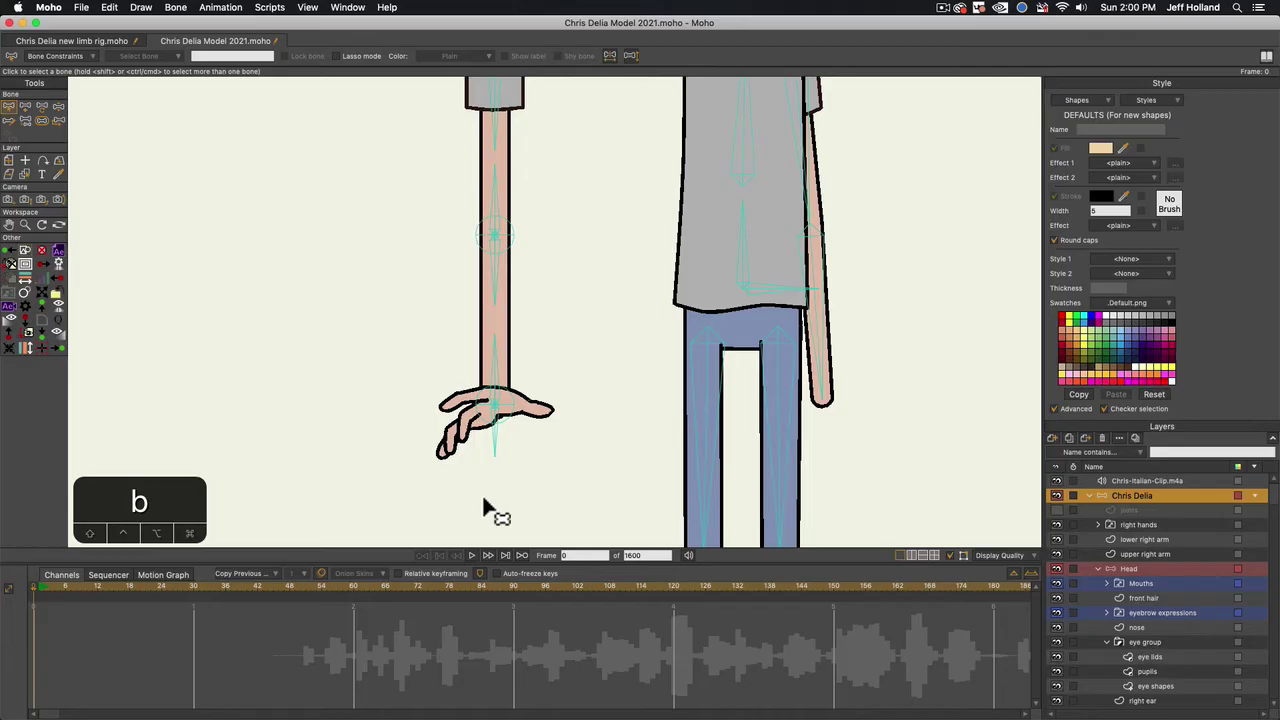
Add a pin bone just below the hand's short bone and parent it to the wrist pin bone
{"action": "key", "text": "a"}
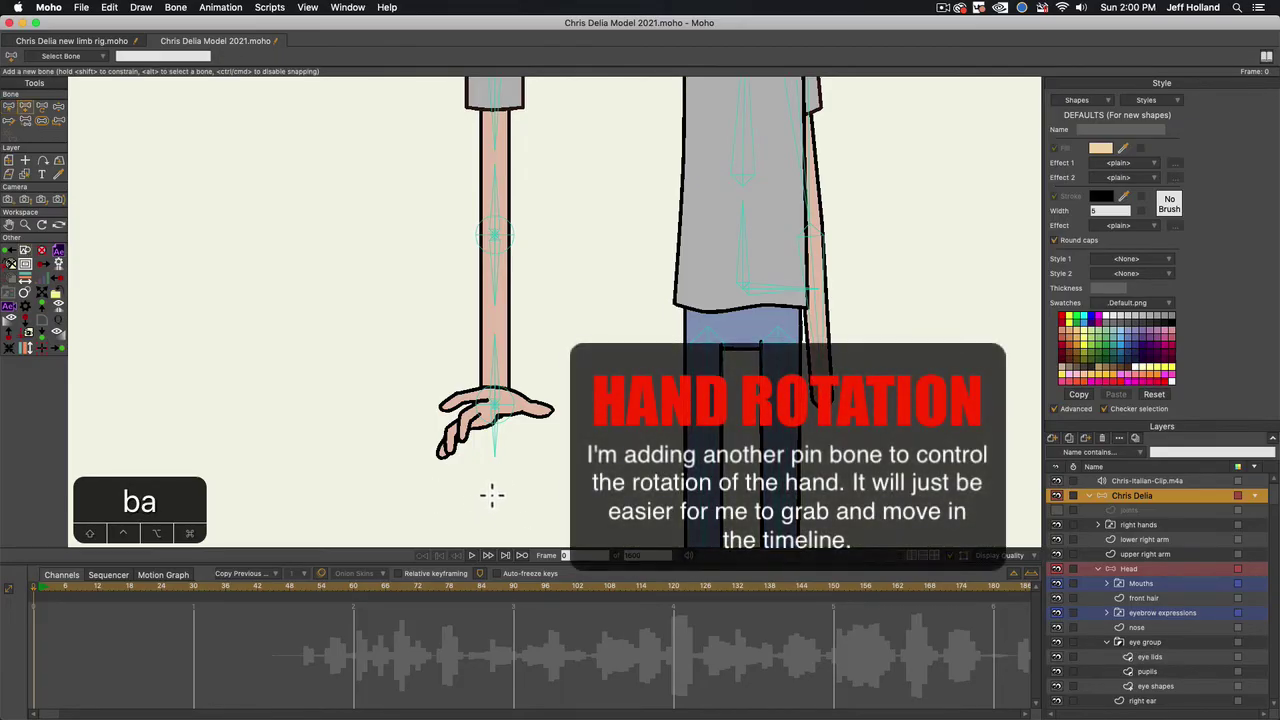
{"action": "left_click", "coordinate": [495, 500]}
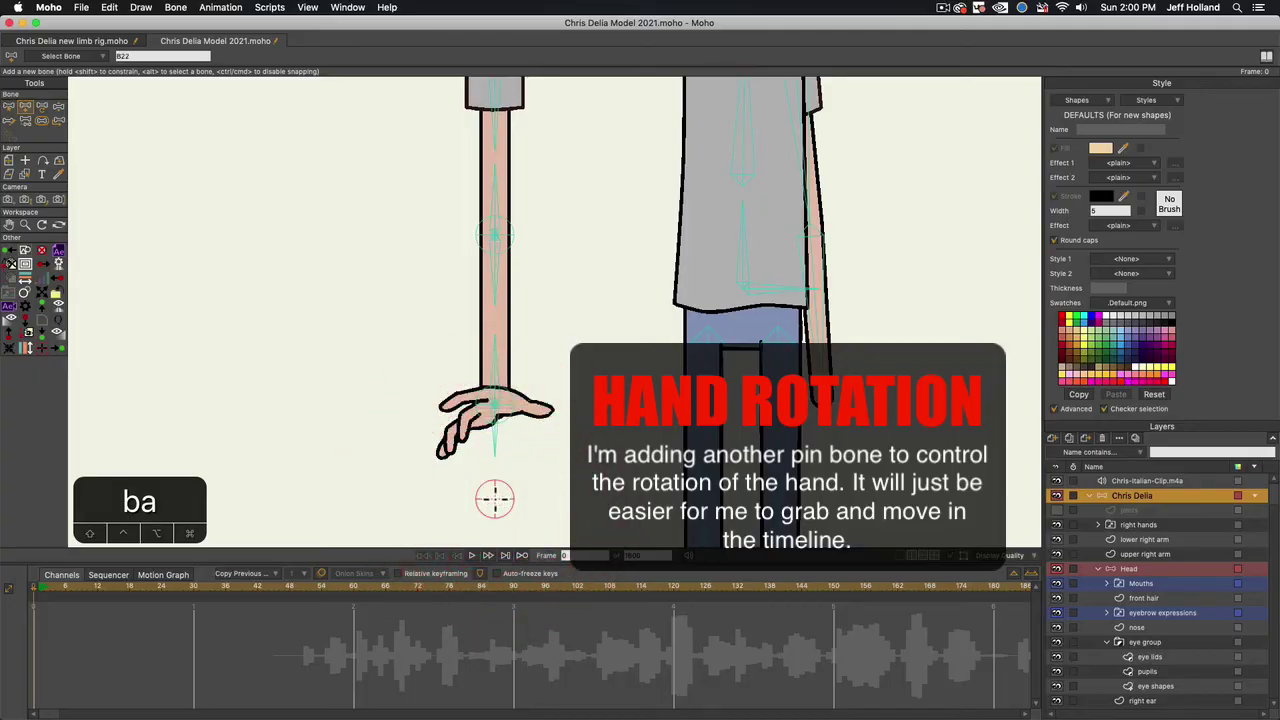
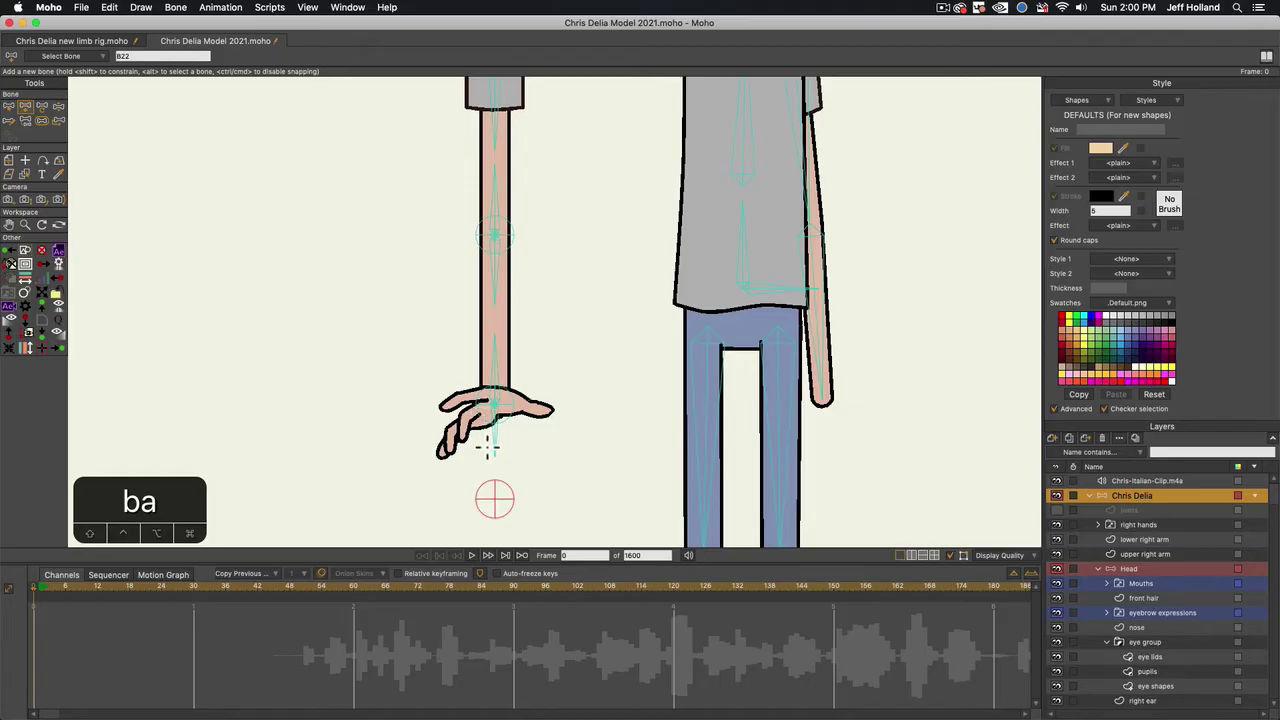
{"action": "key", "text": "p"}
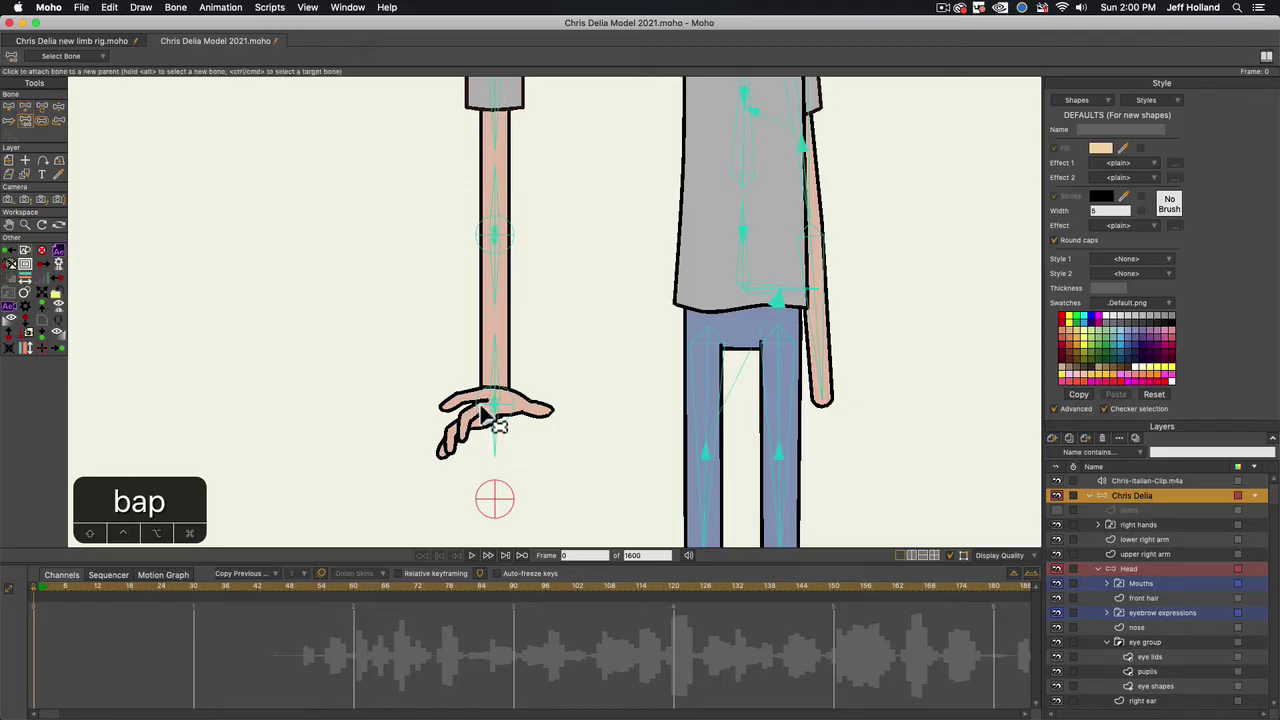
{"action": "left_click", "coordinate": [490, 416]}
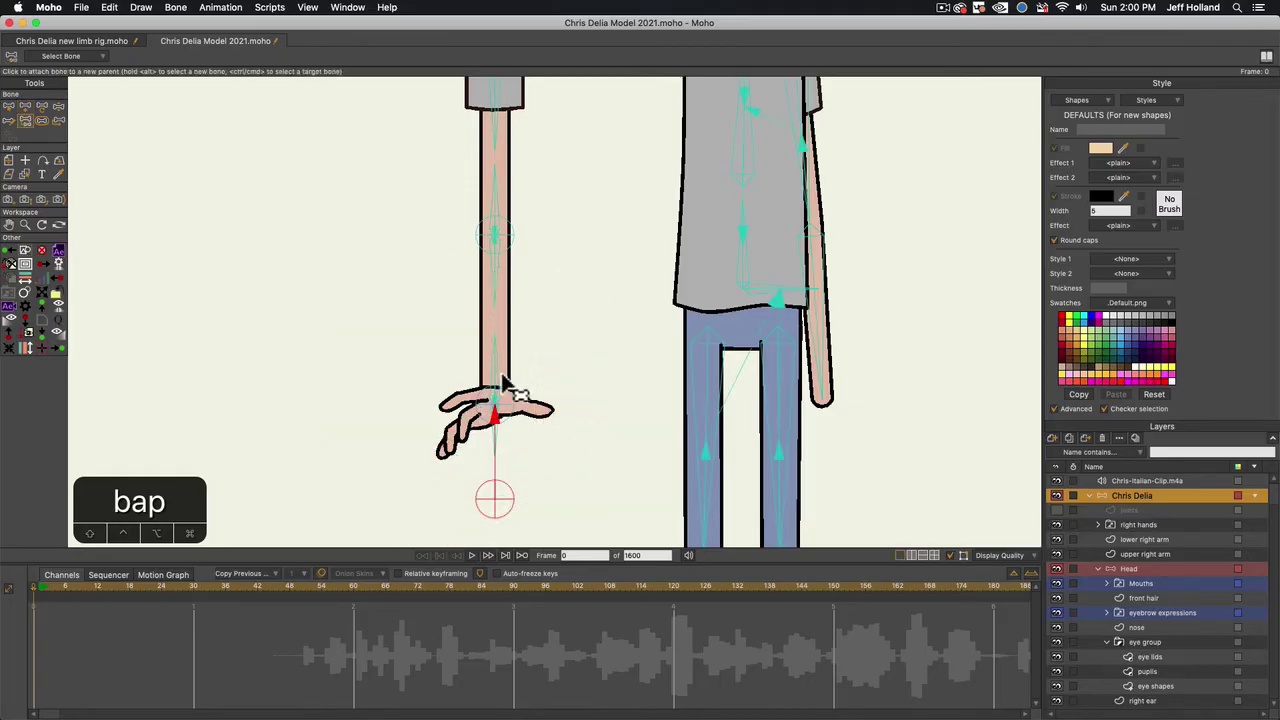
Set the target of the short hand bone B21 to the new pin bone B22
{"action": "key", "text": "b"}
{"action": "left_click", "coordinate": [494, 433]}
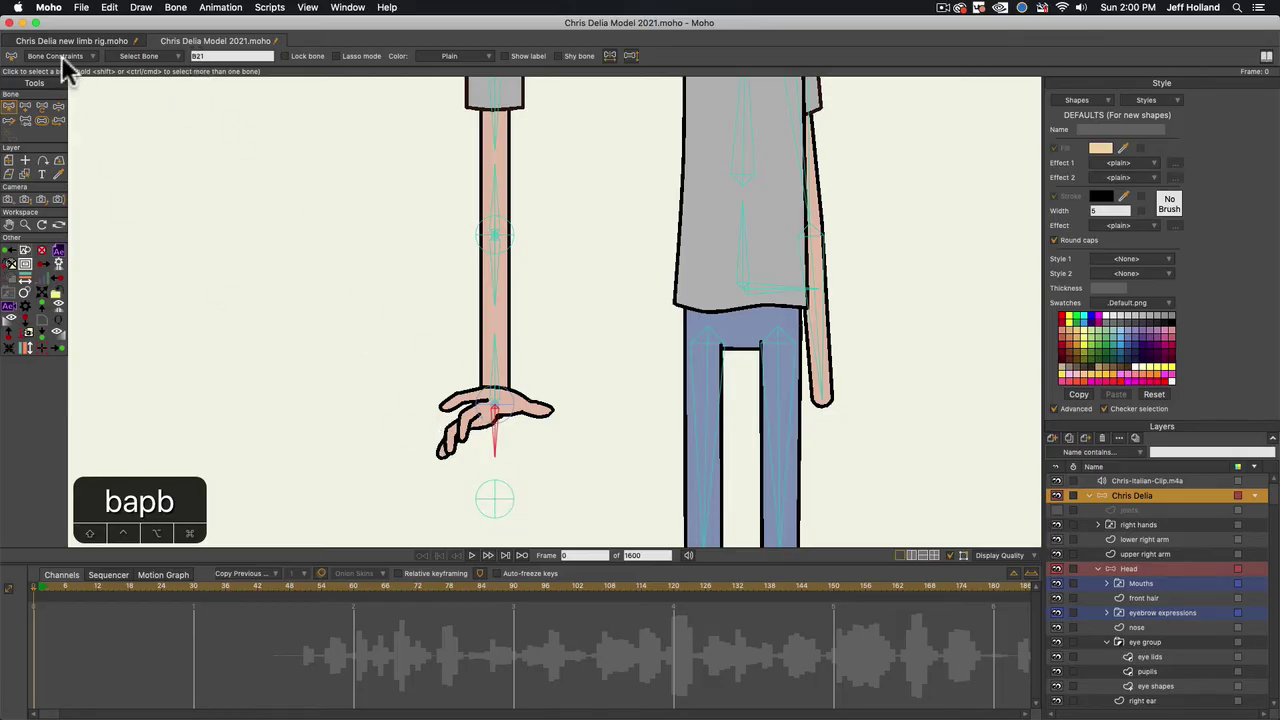
{"action": "left_click", "coordinate": [480, 493]}
{"action": "left_click", "coordinate": [492, 430]}
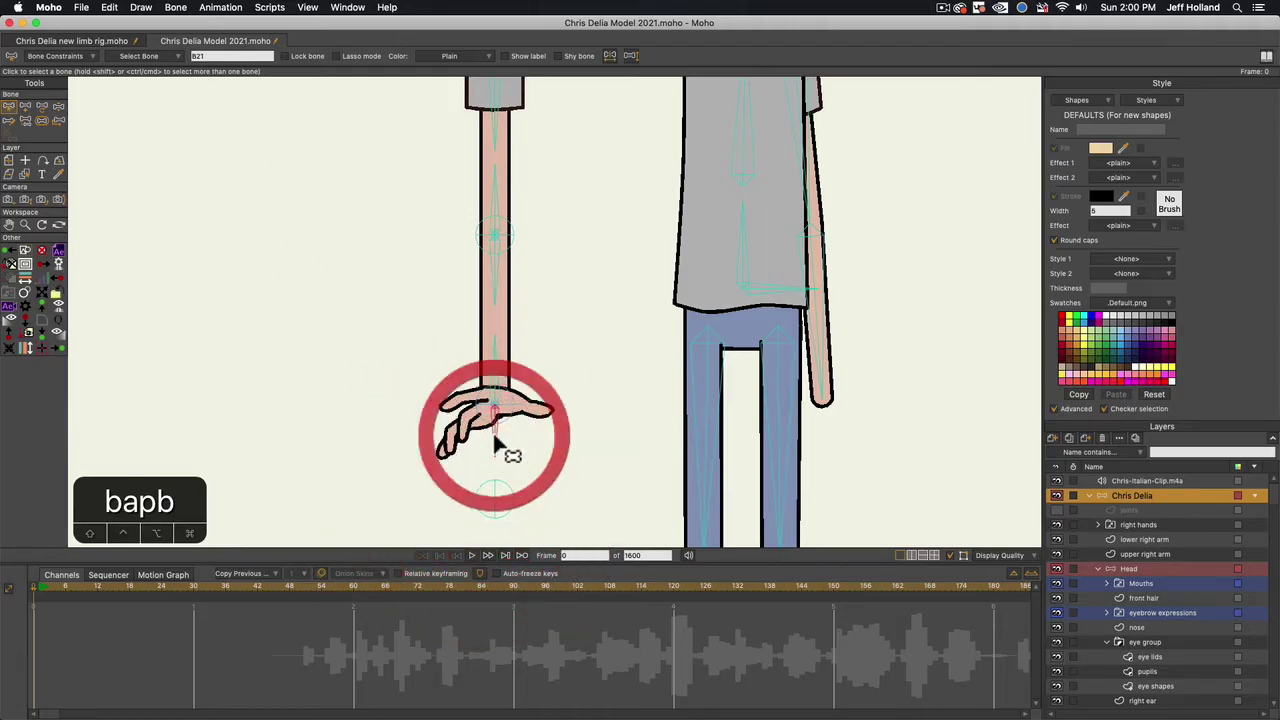
{"action": "left_click", "coordinate": [62, 57]}
{"action": "left_click", "coordinate": [77, 196]}
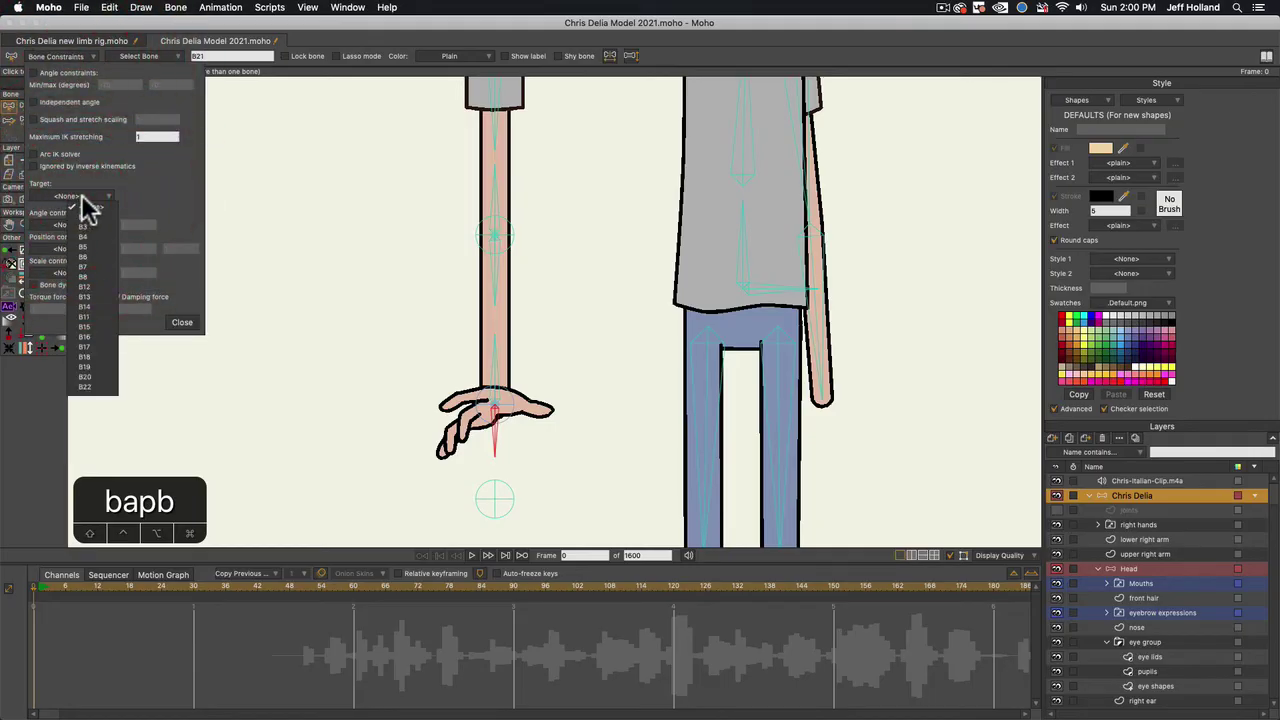
{"action": "left_click", "coordinate": [84, 388]}
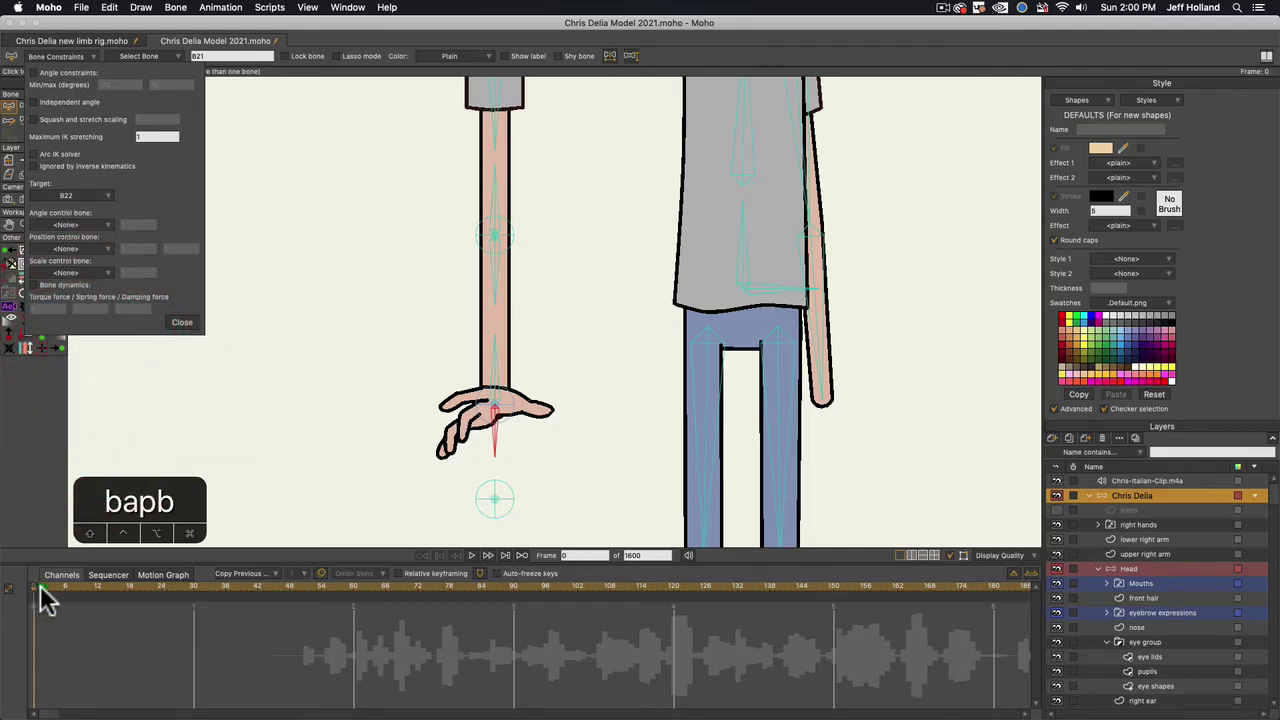
{"action": "left_click", "coordinate": [178, 326]}
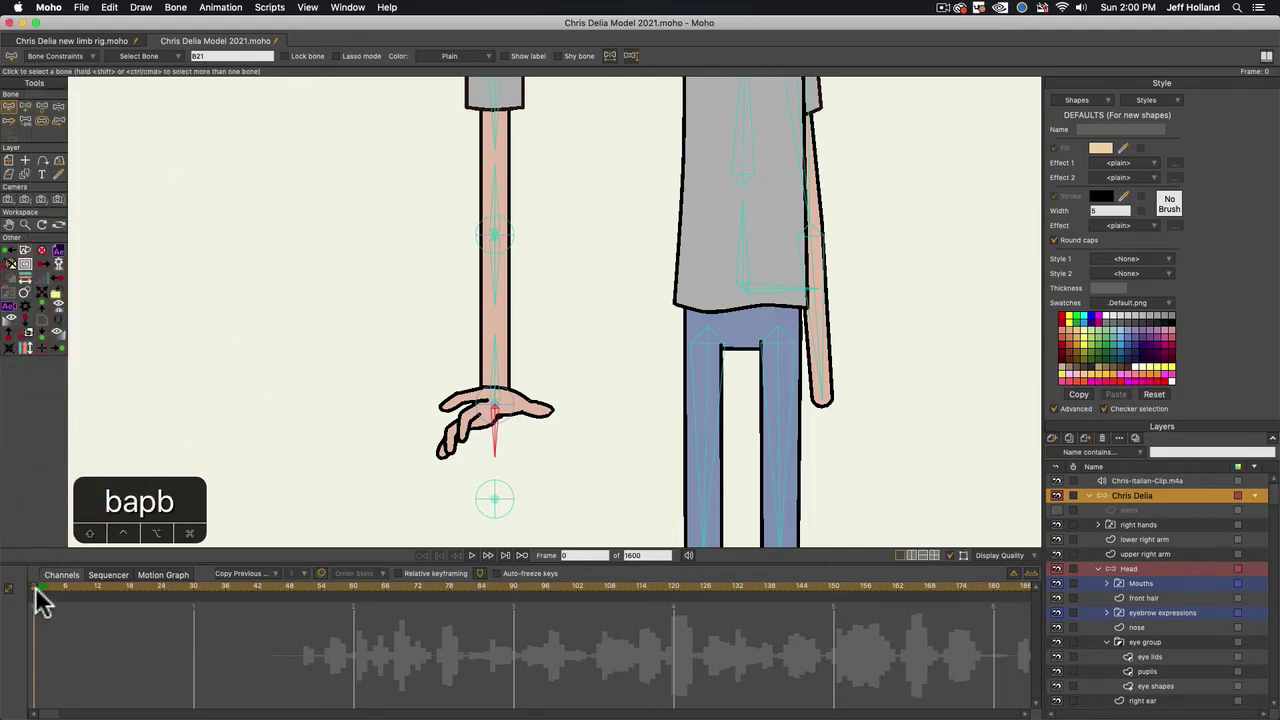
At frame 1, move pin bone B22 below the hand to test the hand's rotation
{"action": "left_click", "coordinate": [35, 587]}
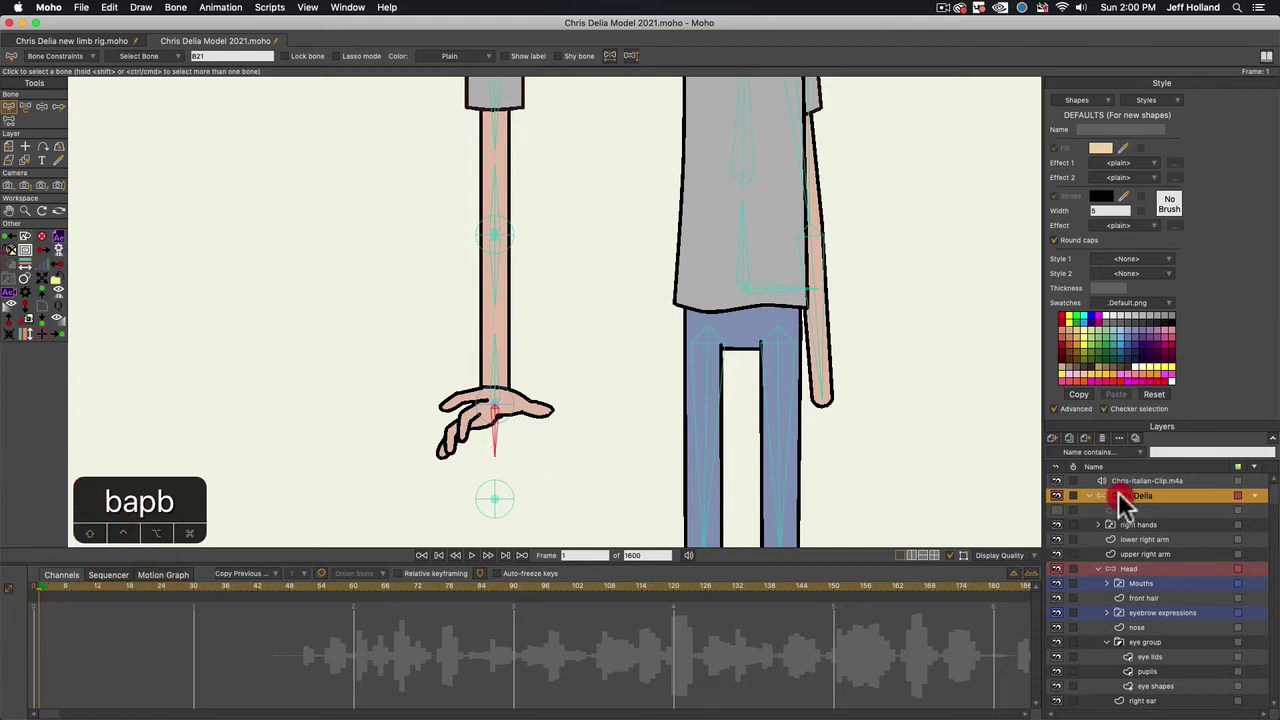
{"action": "key", "text": "t"}
{"action": "left_click", "coordinate": [498, 499]}
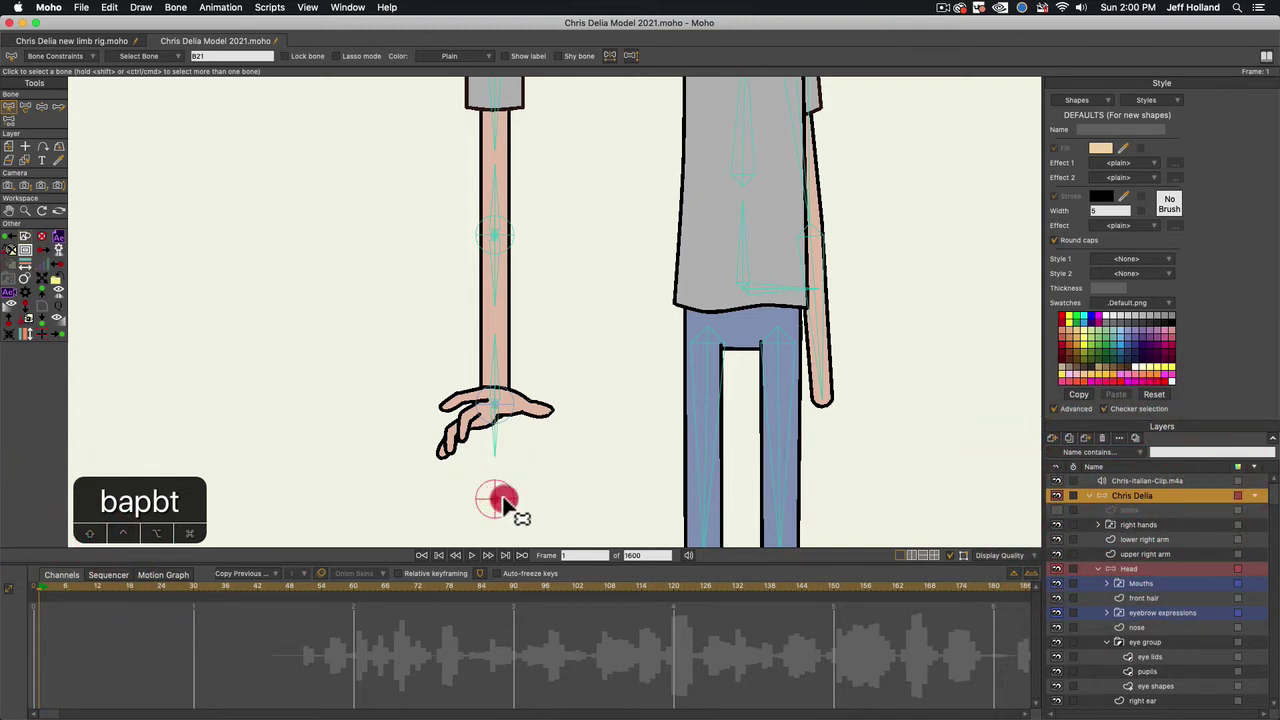
{"action": "key", "text": "t"}
{"action": "left_click_drag", "start_coordinate": [500, 506], "coordinate": [517, 398]}
Test the arm rig at frame 1 by repositioning the elbow and wrist pin bones
{"action": "scroll", "coordinate": [577, 388], "scroll_direction": "down", "scroll_amount": 10}
{"action": "scroll", "coordinate": [575, 392], "scroll_direction": "up", "scroll_amount": 9}
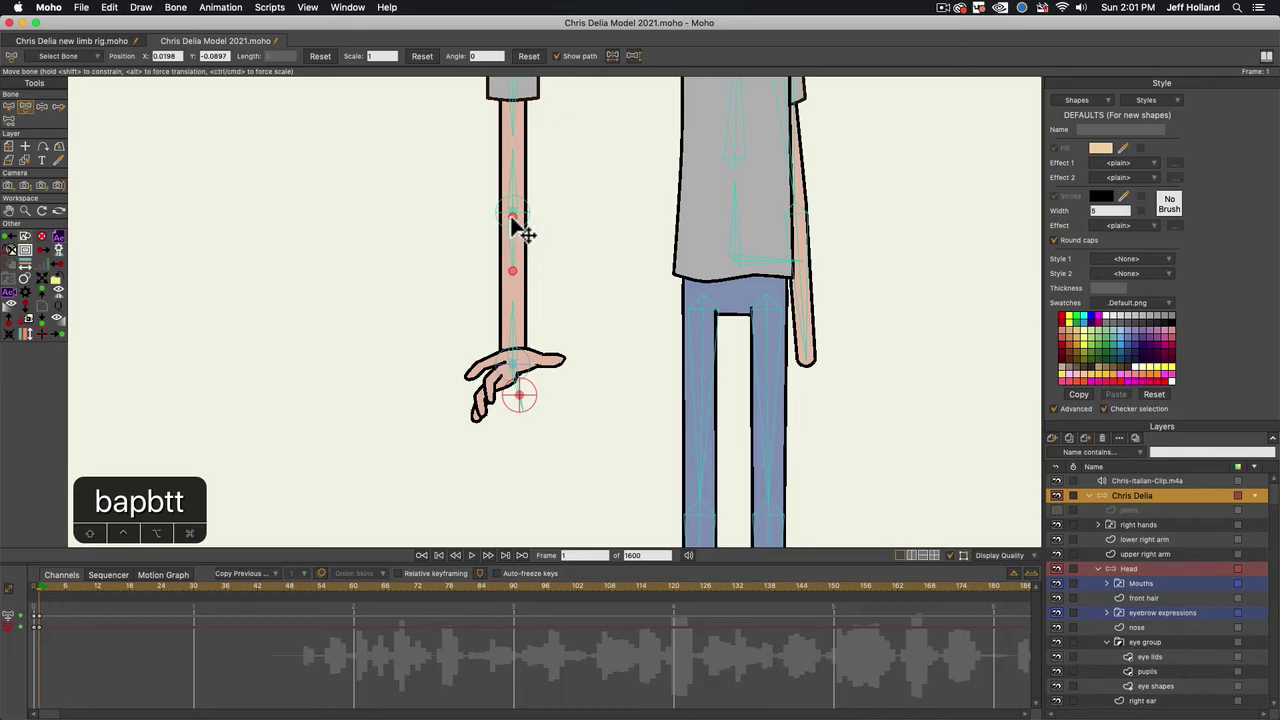
{"action": "left_click_drag", "start_coordinate": [508, 234], "coordinate": [578, 190]}
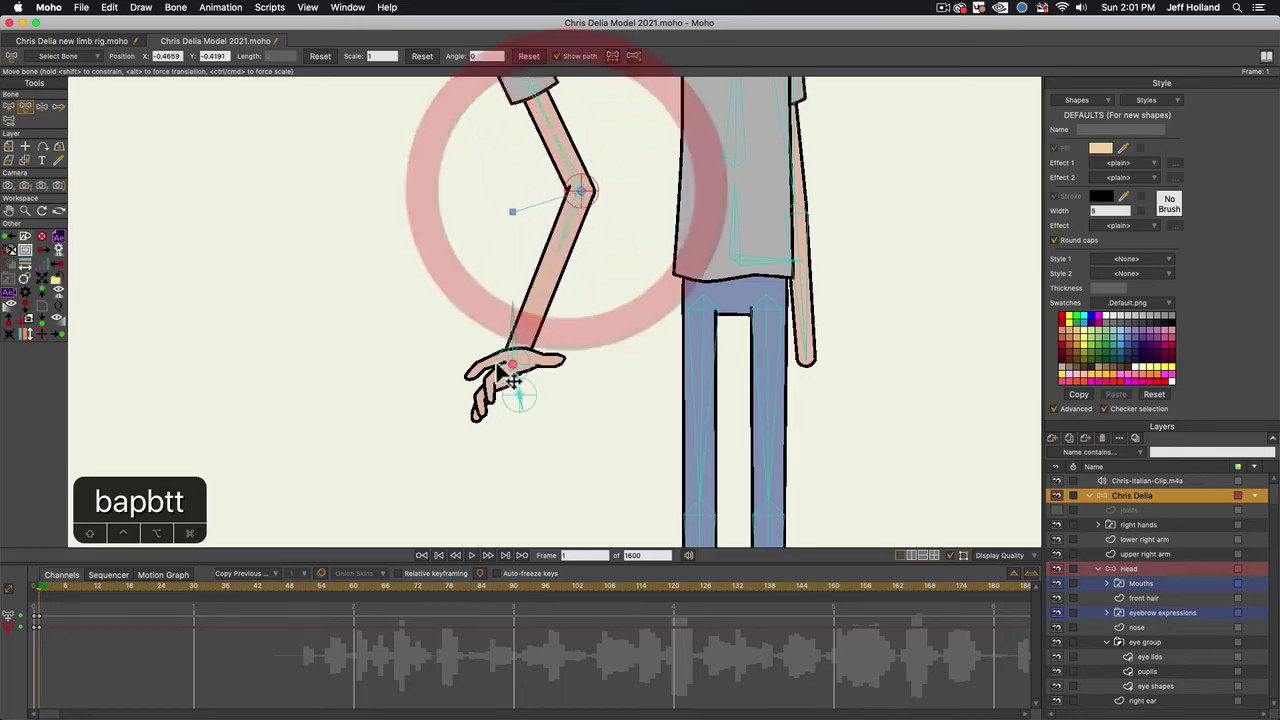
{"action": "left_click_drag", "start_coordinate": [502, 364], "coordinate": [602, 244]}
{"action": "key", "text": "space"}
{"action": "left_click_drag", "start_coordinate": [514, 252], "coordinate": [425, 415]}
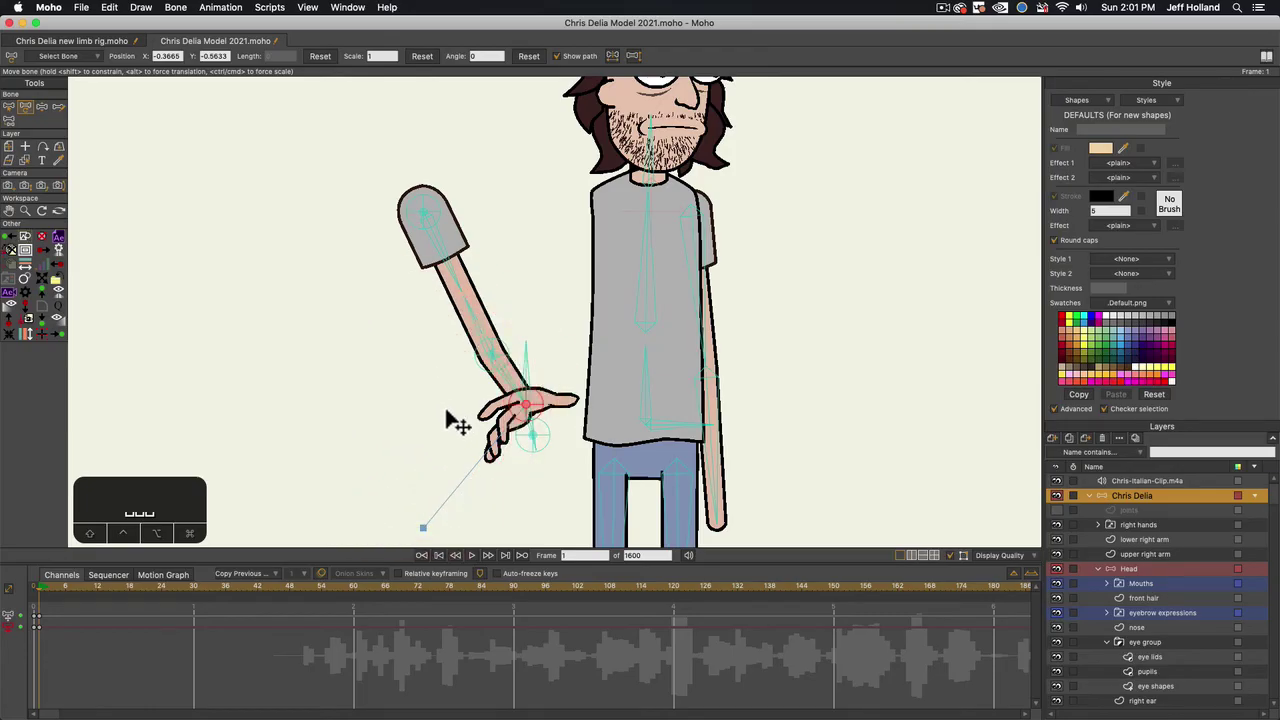
Delete the arm's test keyframes at frame 1 and return to frame 0
{"action": "left_click_drag", "start_coordinate": [46, 607], "coordinate": [20, 640]}
{"action": "key", "text": "BackSpace"}
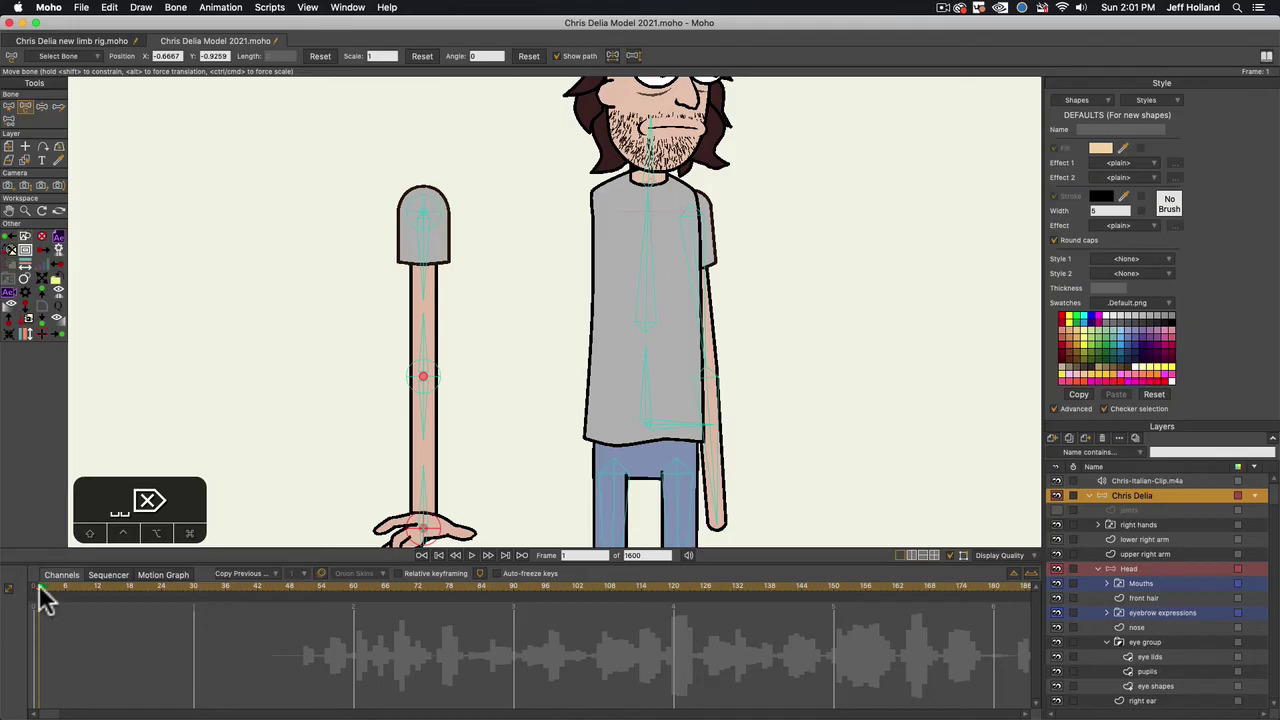
{"action": "left_click", "coordinate": [28, 588]}
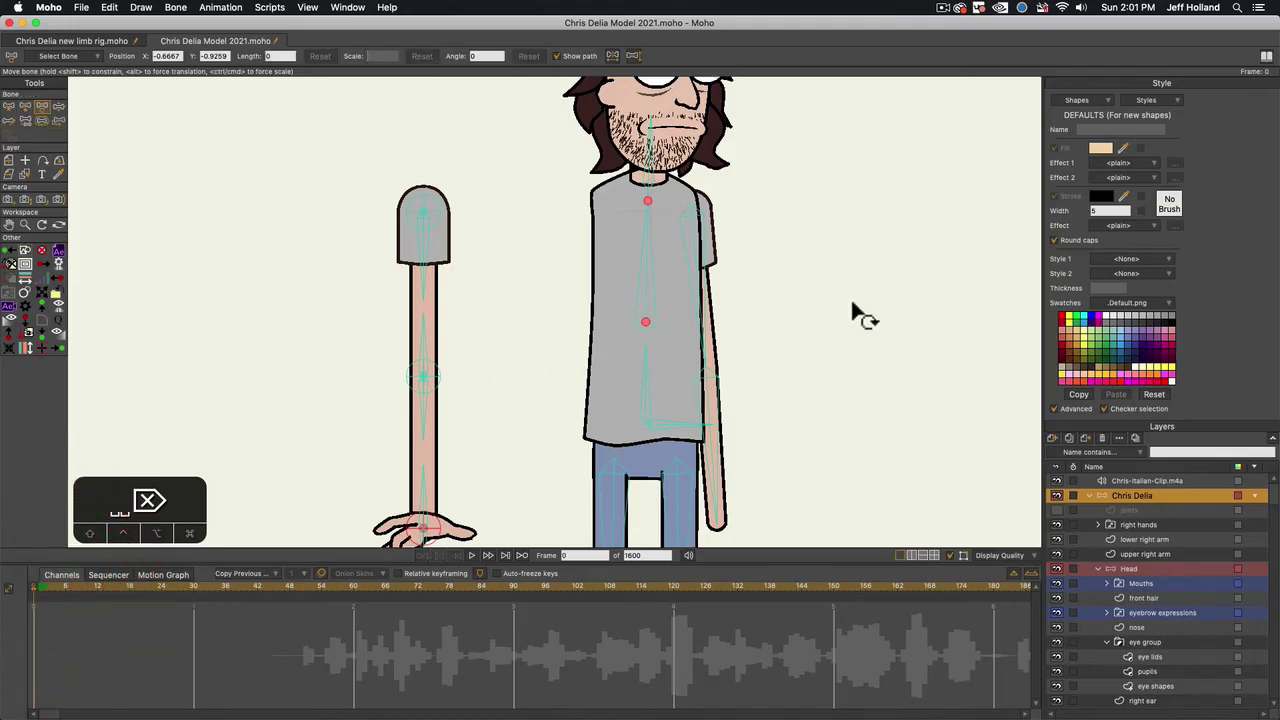
Rotate torso bone B7 to about 362 degrees at frame 1 to check whether the detached arm follows the body
{"action": "key", "text": "z"}
{"action": "key", "text": "t"}
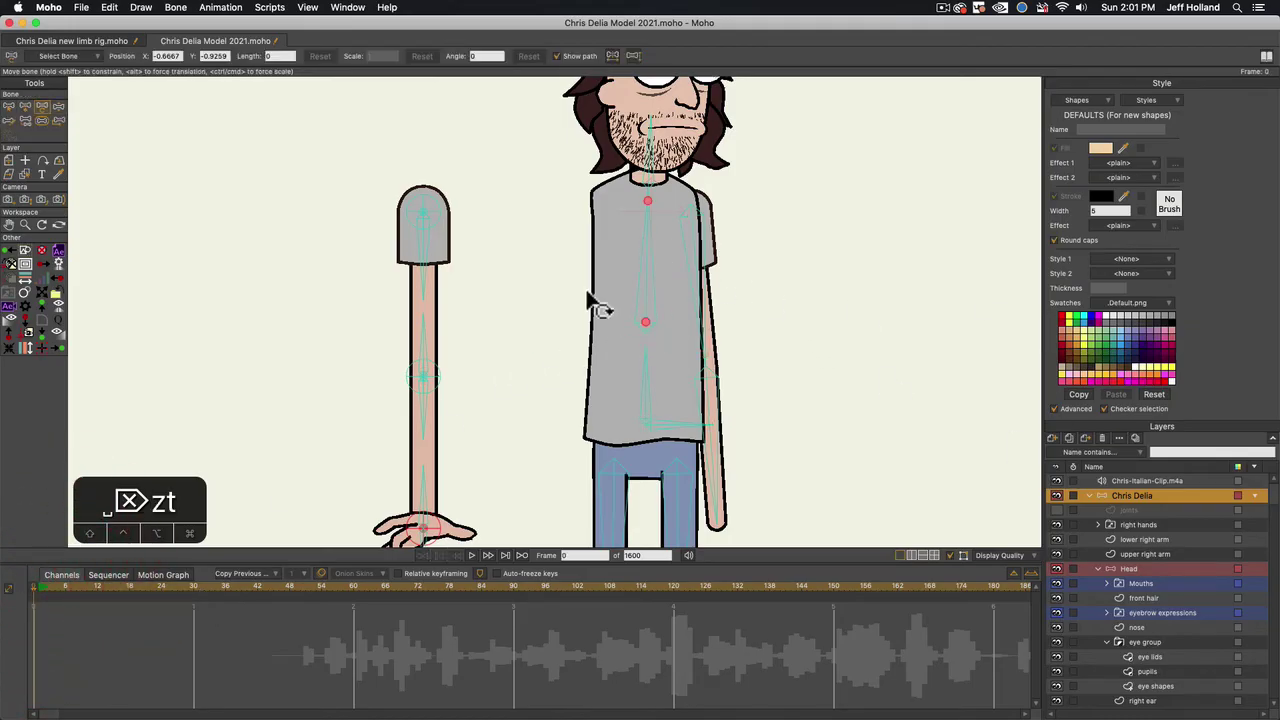
{"action": "left_click", "coordinate": [37, 586]}
{"action": "left_click_drag", "start_coordinate": [651, 240], "coordinate": [523, 257]}
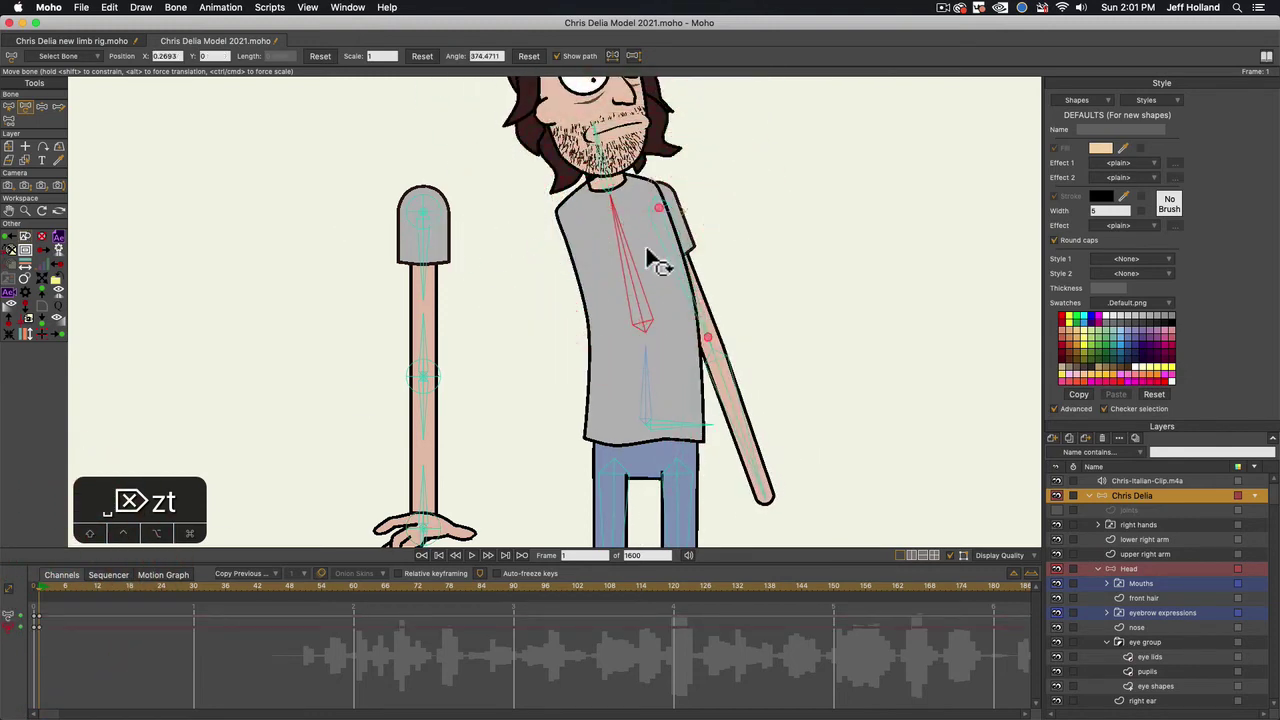
{"action": "left_click_drag", "start_coordinate": [651, 257], "coordinate": [639, 248]}
{"action": "left_click_drag", "start_coordinate": [31, 588], "coordinate": [12, 596]}
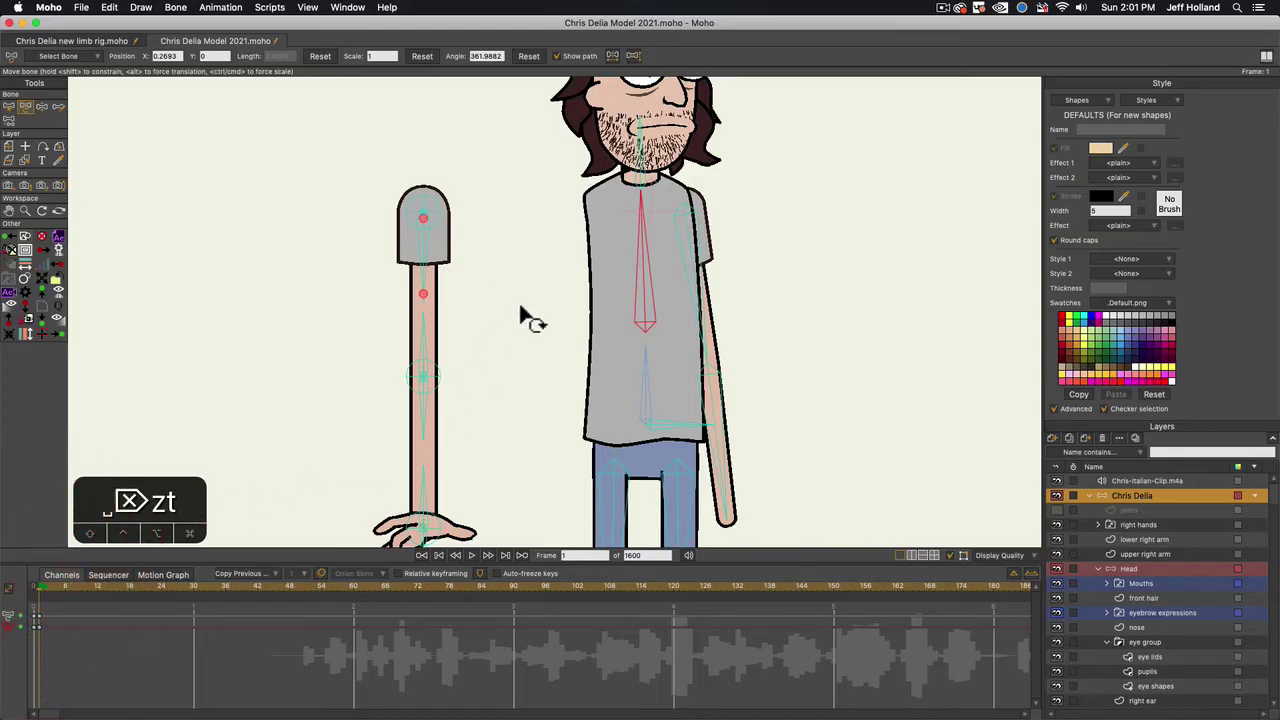
{"action": "left_click_drag", "start_coordinate": [641, 235], "coordinate": [578, 232]}
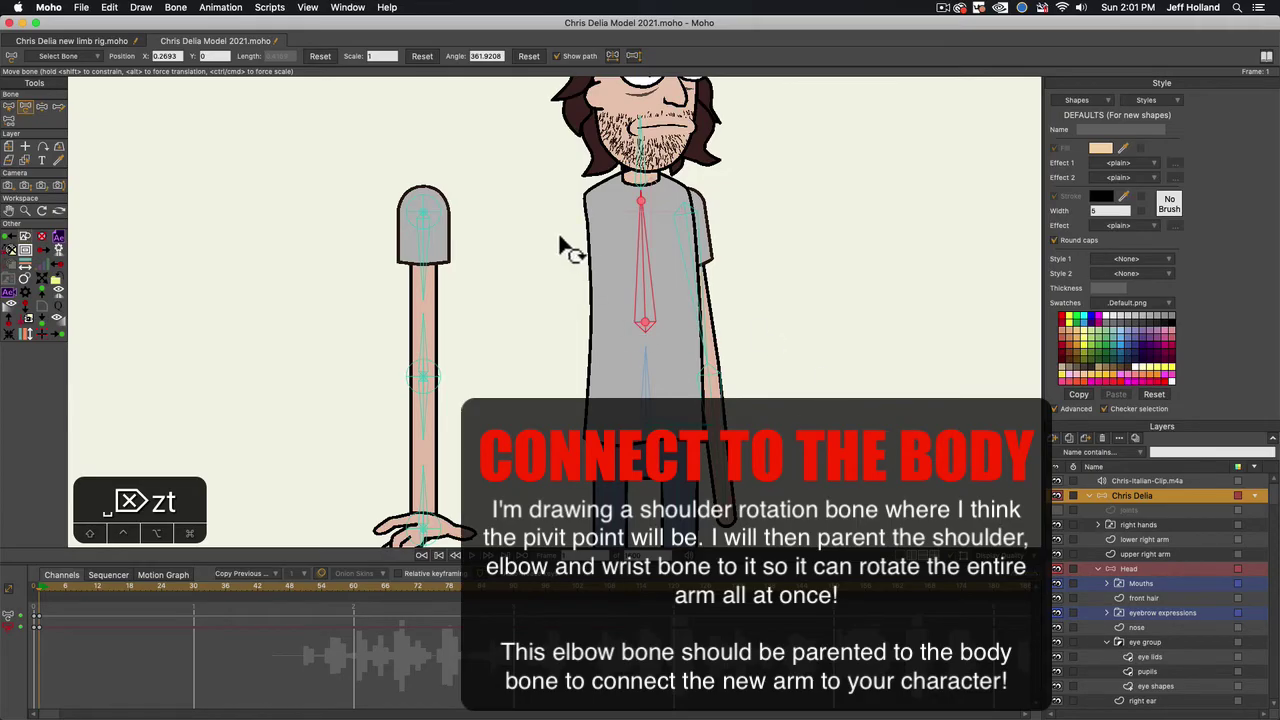
At frame 0, add a horizontal child bone of torso bone B7 from the shirt's shoulder toward the detached arm, with strength 0
{"action": "left_click", "coordinate": [34, 588]}
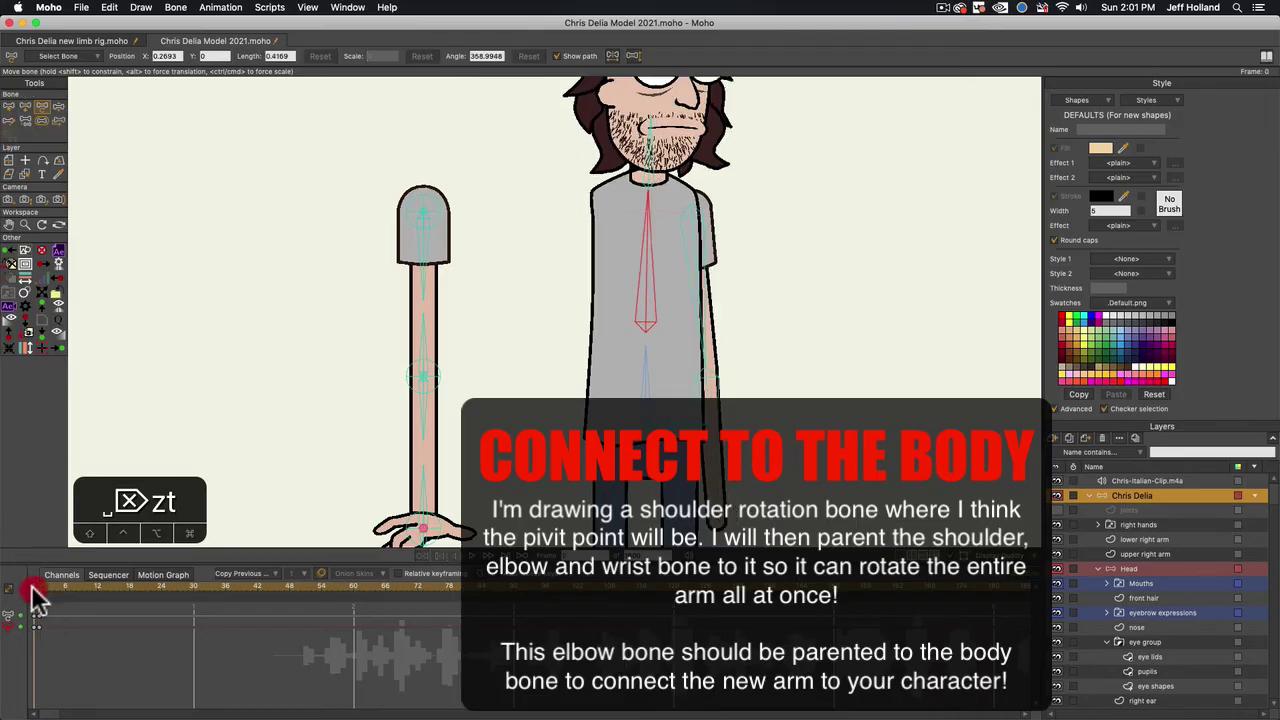
{"action": "key", "text": "b"}
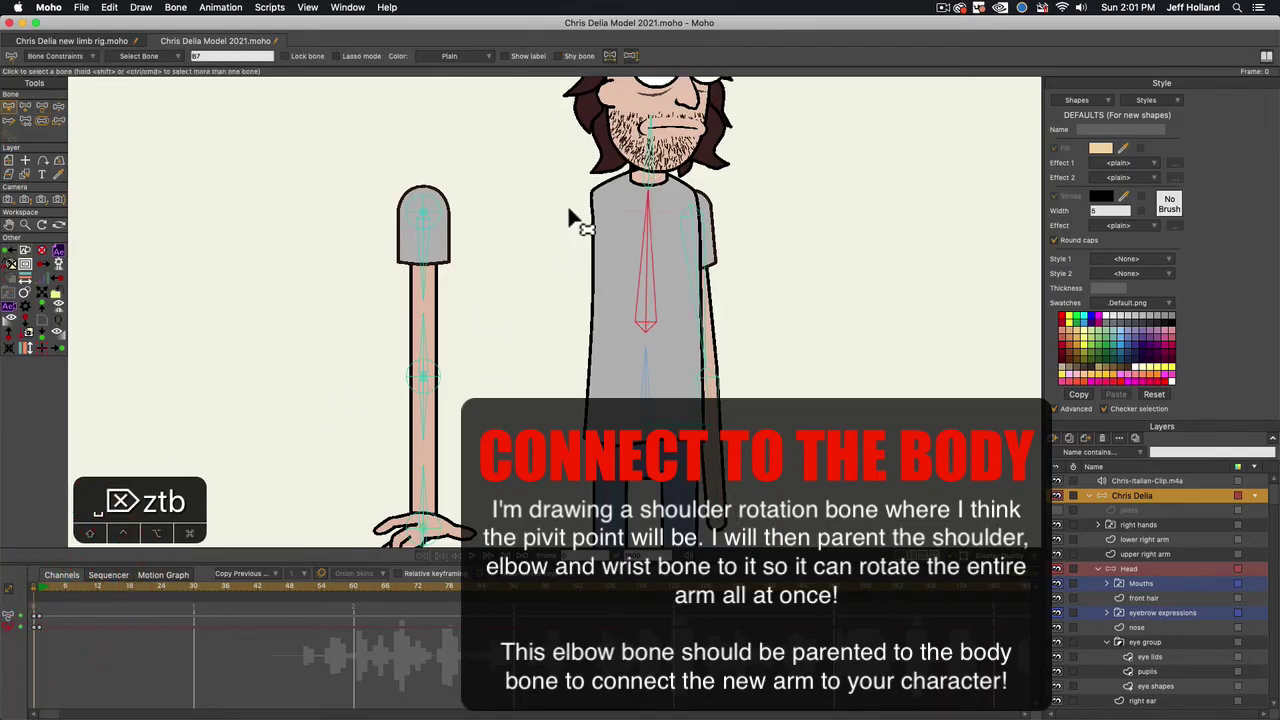
{"action": "left_click", "coordinate": [533, 200]}
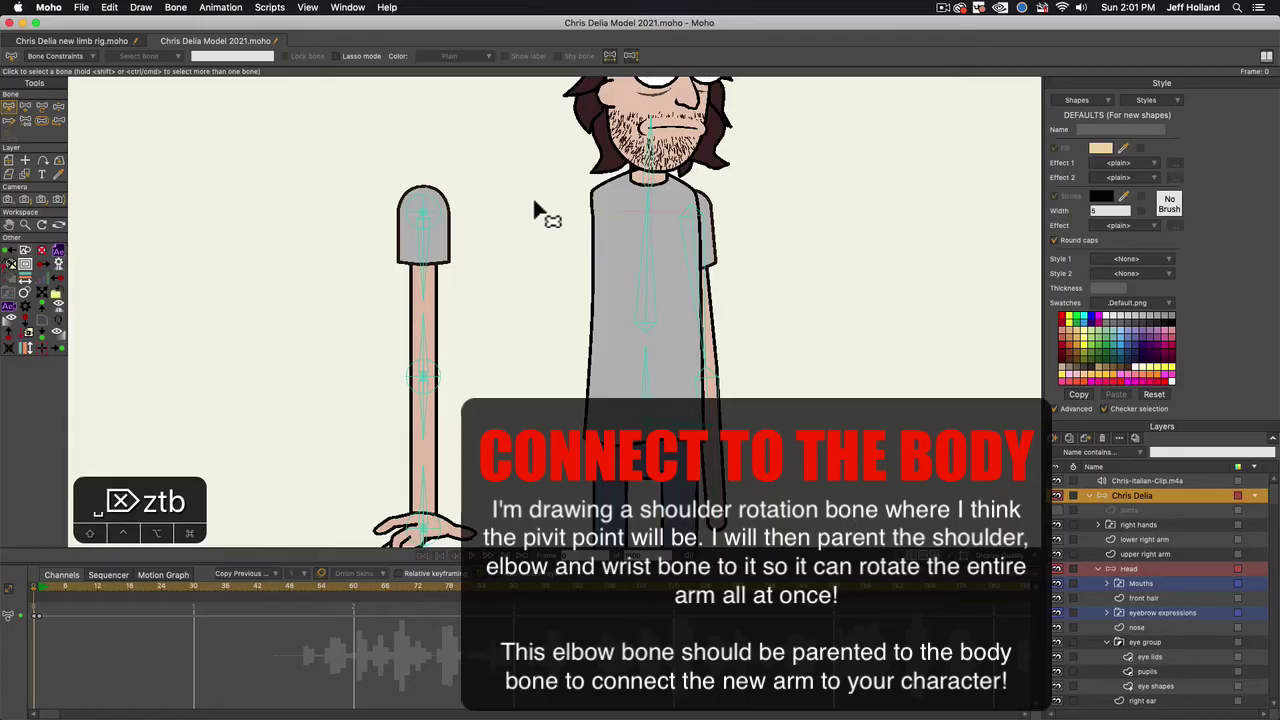
{"action": "left_click", "coordinate": [645, 229]}
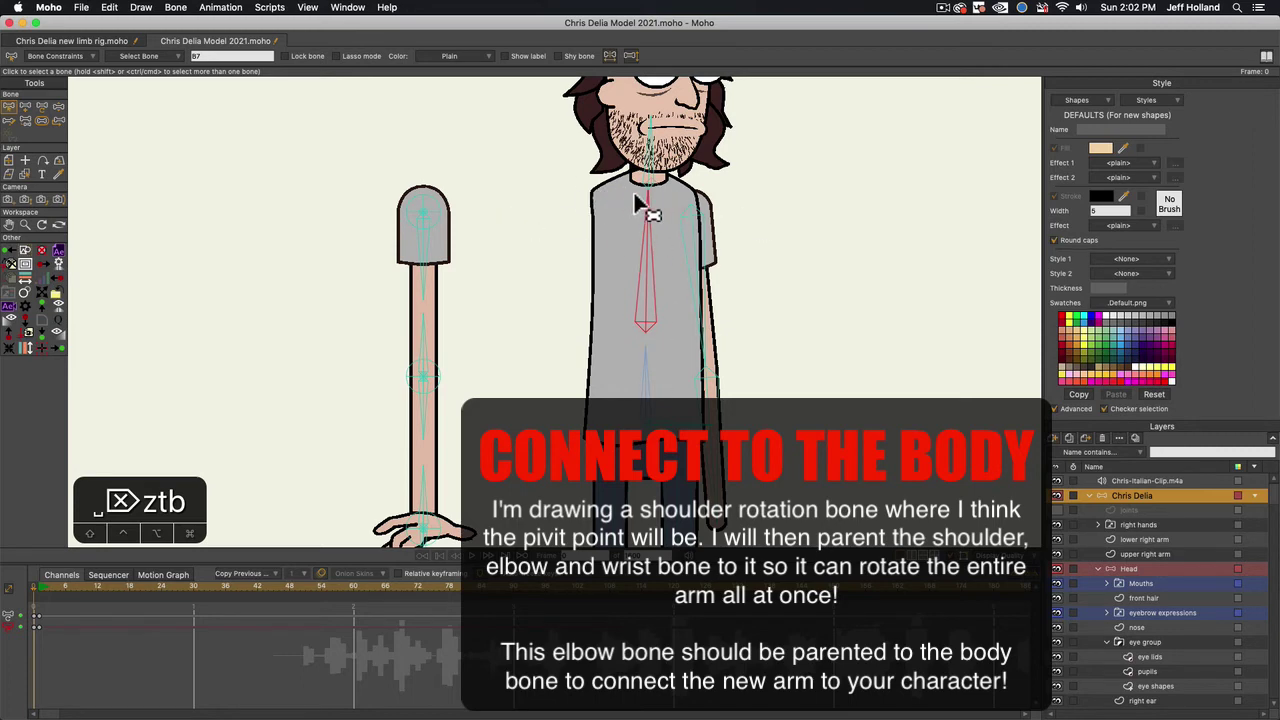
{"action": "key", "text": "a"}
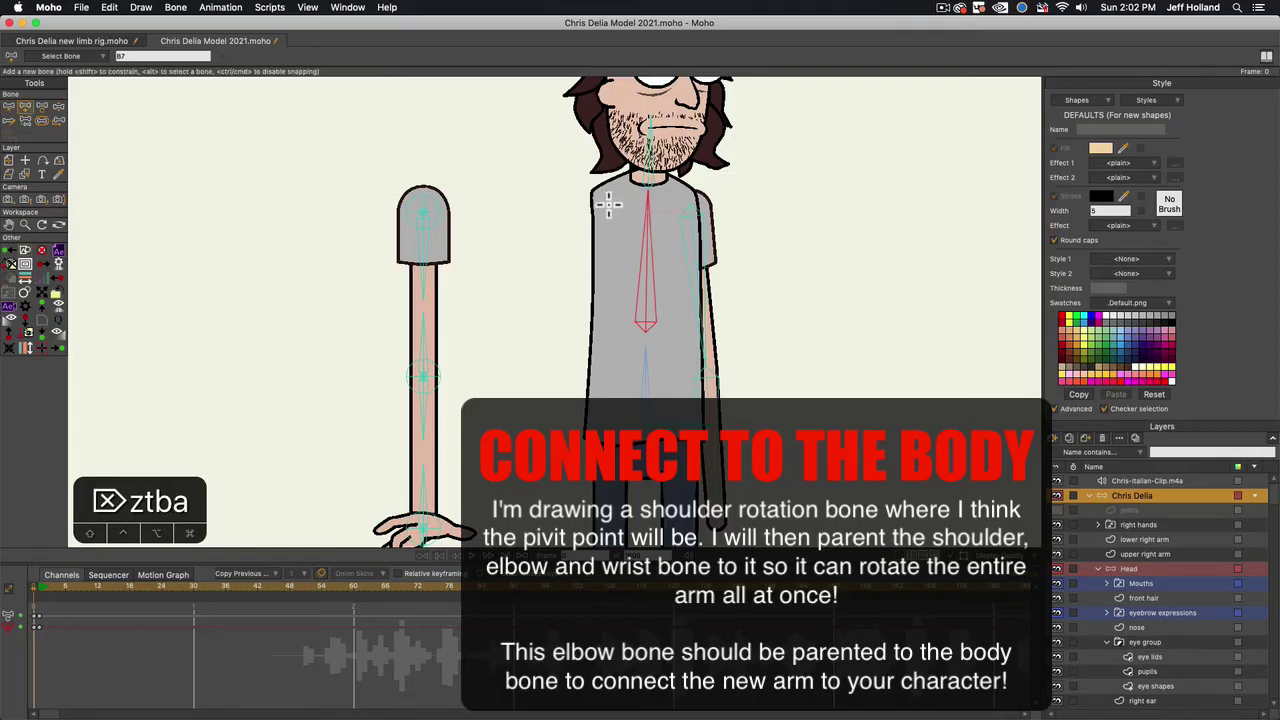
{"action": "left_click_drag", "start_coordinate": [607, 205], "coordinate": [493, 202]}
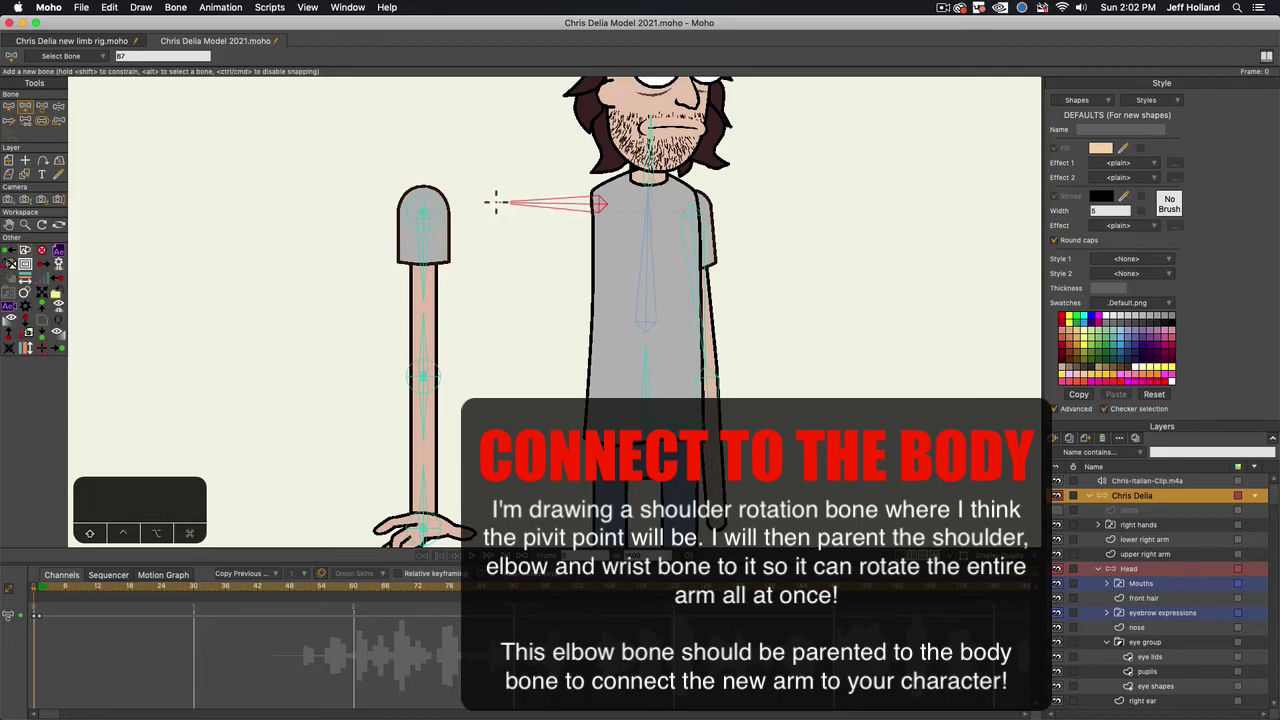
{"action": "left_click", "coordinate": [42, 120]}
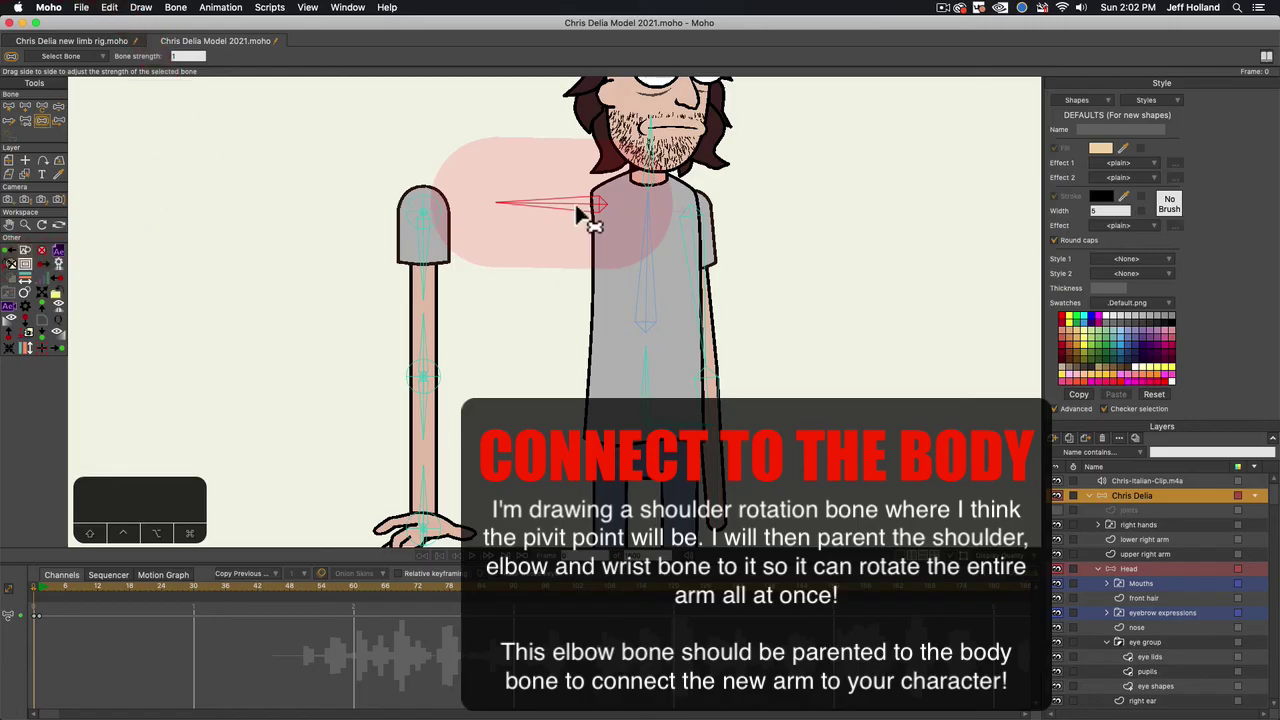
{"action": "left_click_drag", "start_coordinate": [576, 210], "coordinate": [448, 215]}
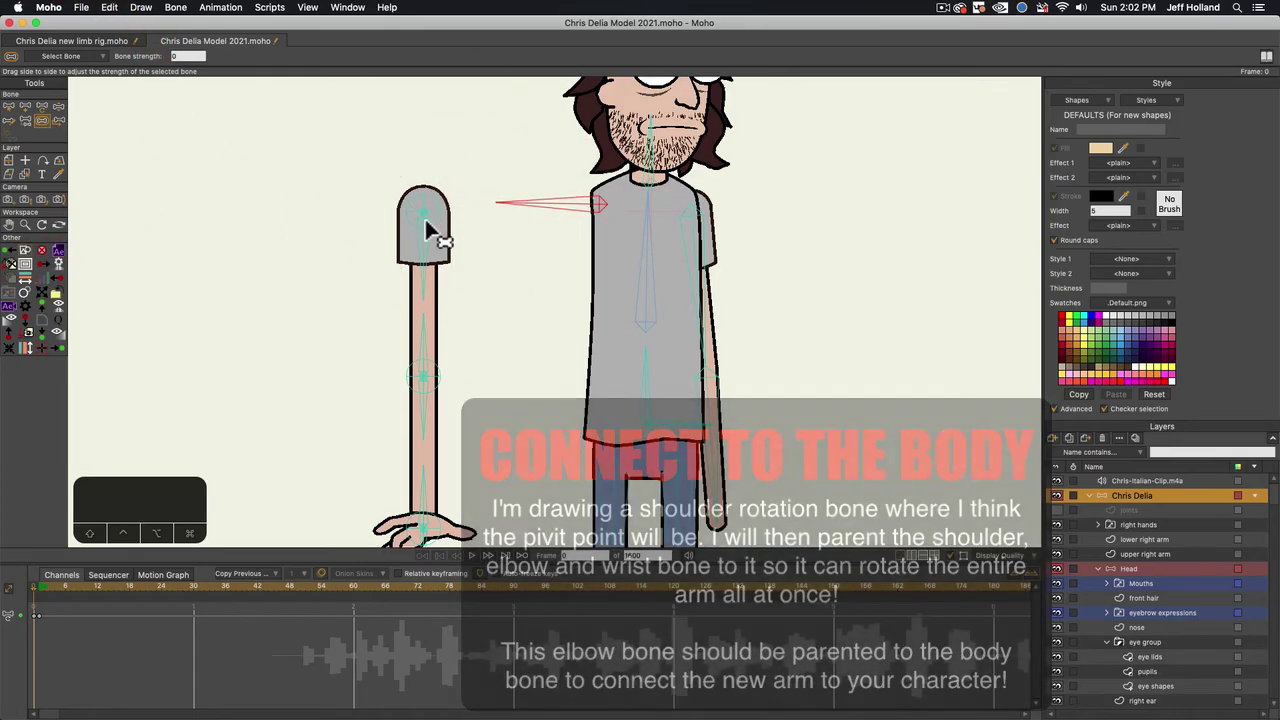
Parent the detached arm's shoulder, elbow and wrist pin bones to the horizontal shoulder bone B23, and go to frame 1
{"action": "key", "text": "b"}
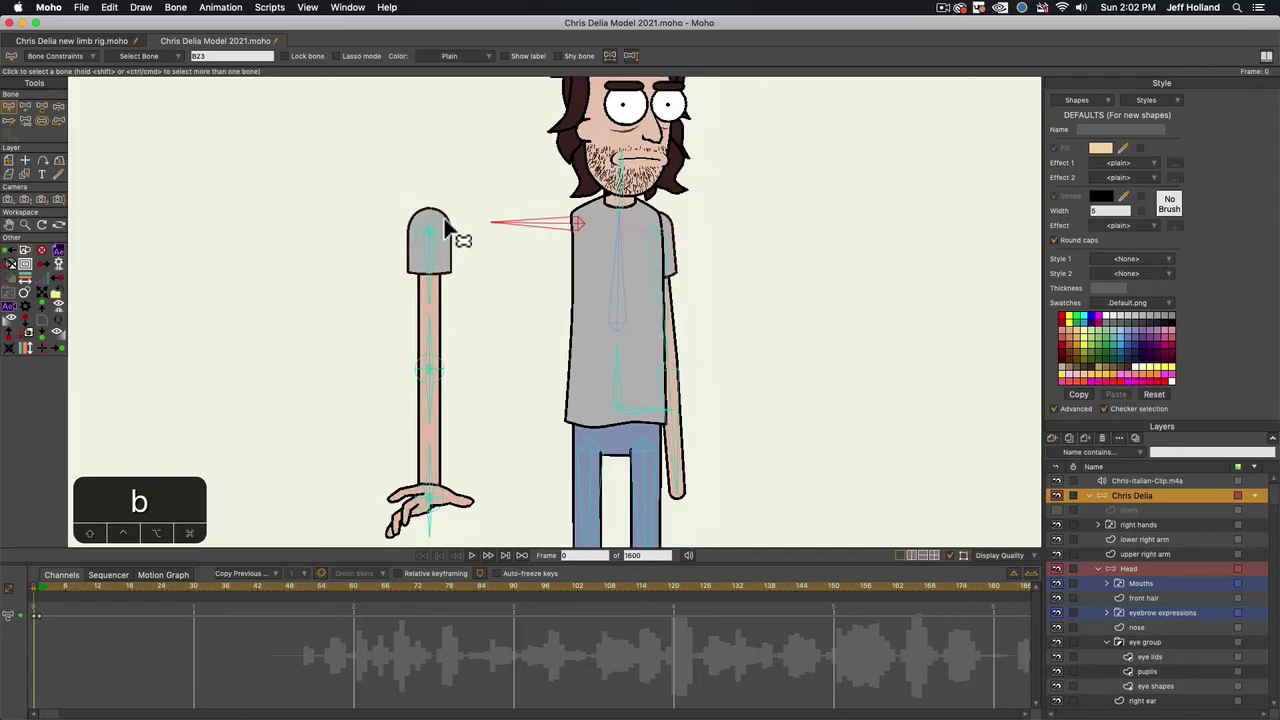
{"action": "left_click", "coordinate": [447, 238]}
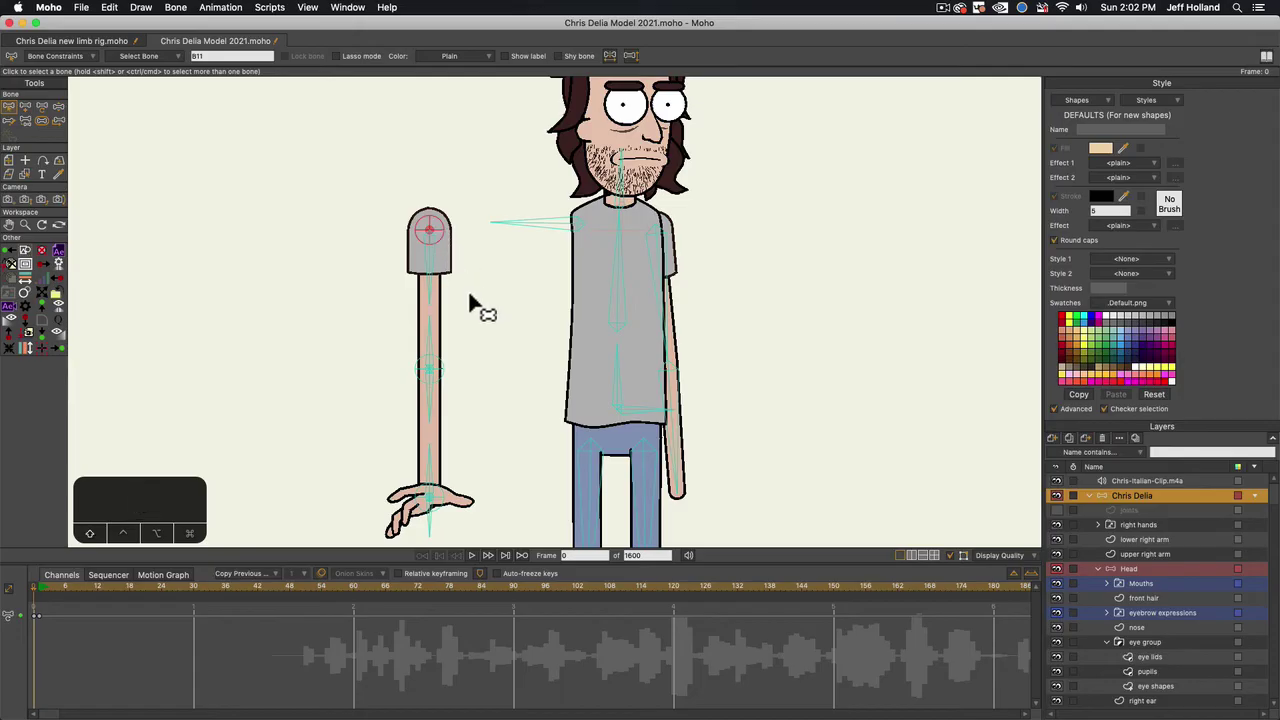
{"action": "left_click", "coordinate": [441, 369]}
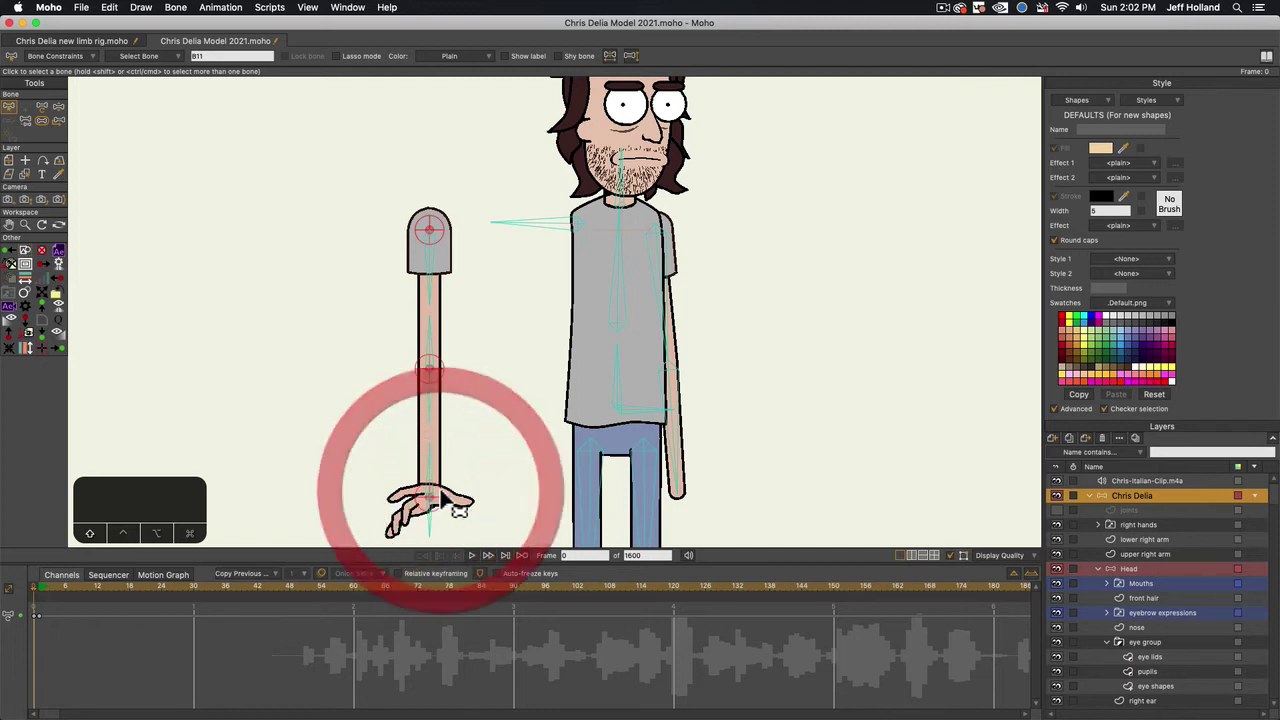
{"action": "key", "text": "p"}
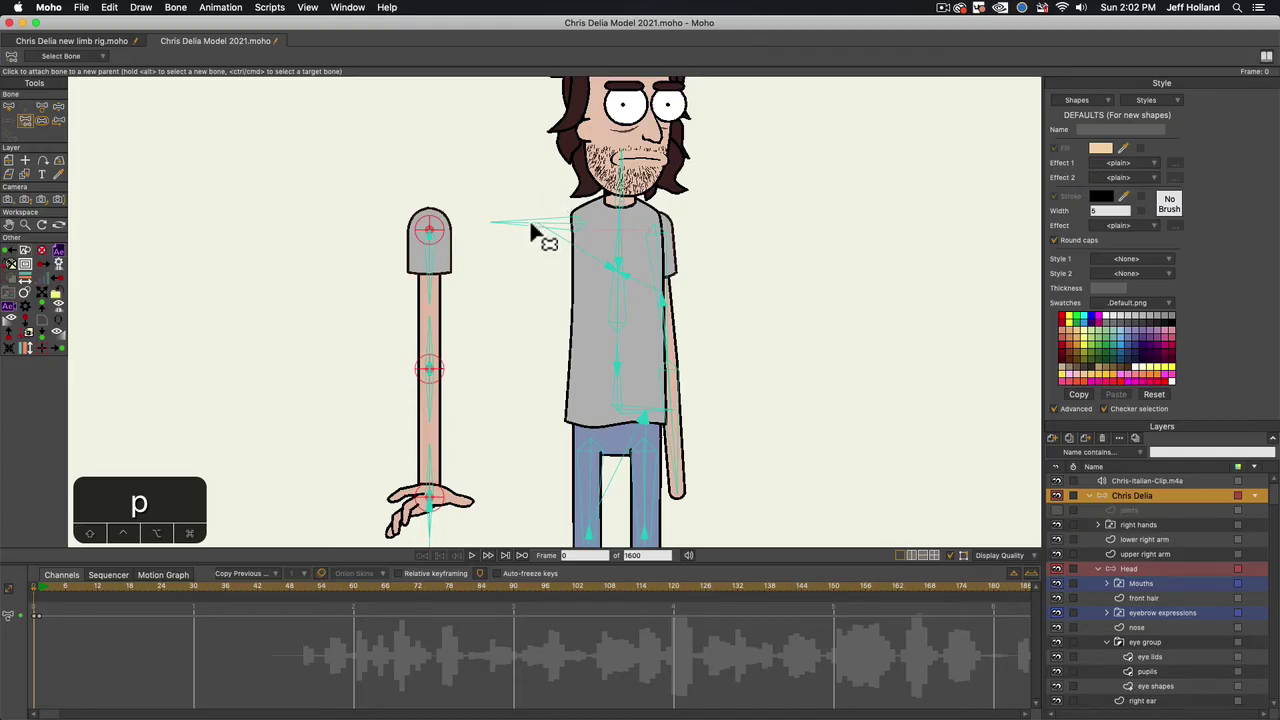
{"action": "left_click", "coordinate": [531, 225]}
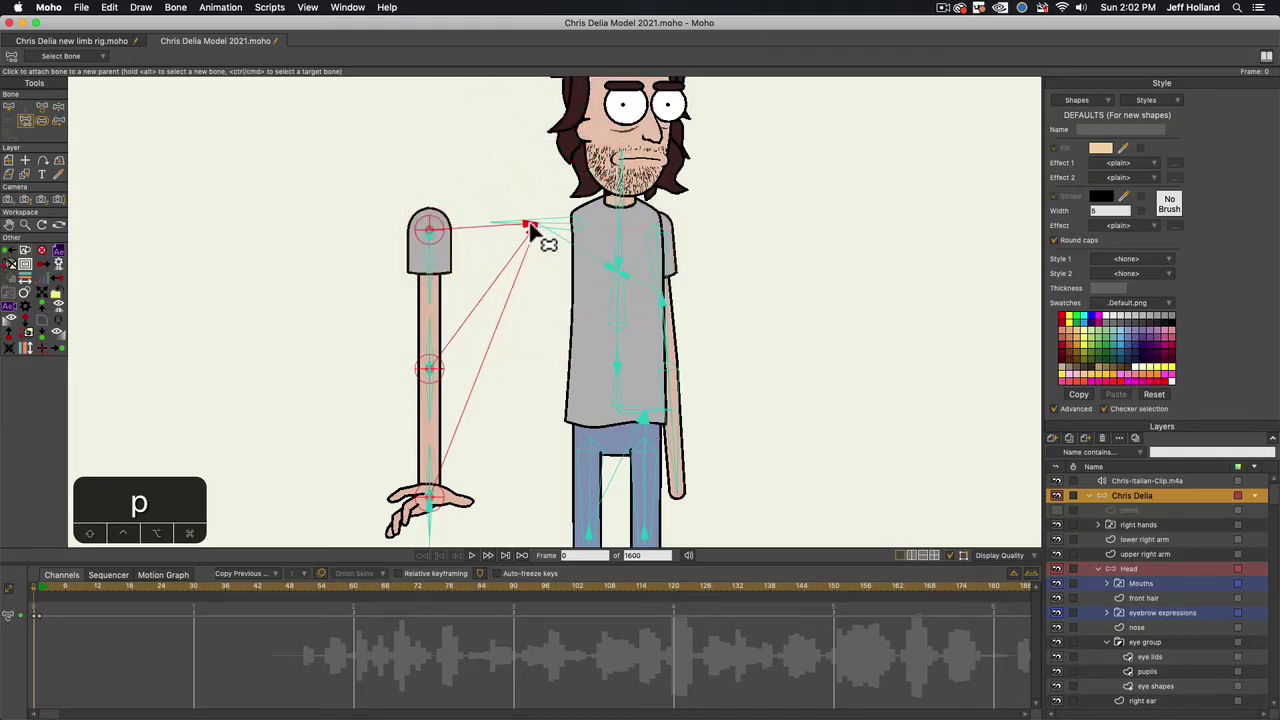
{"action": "left_click", "coordinate": [36, 586]}
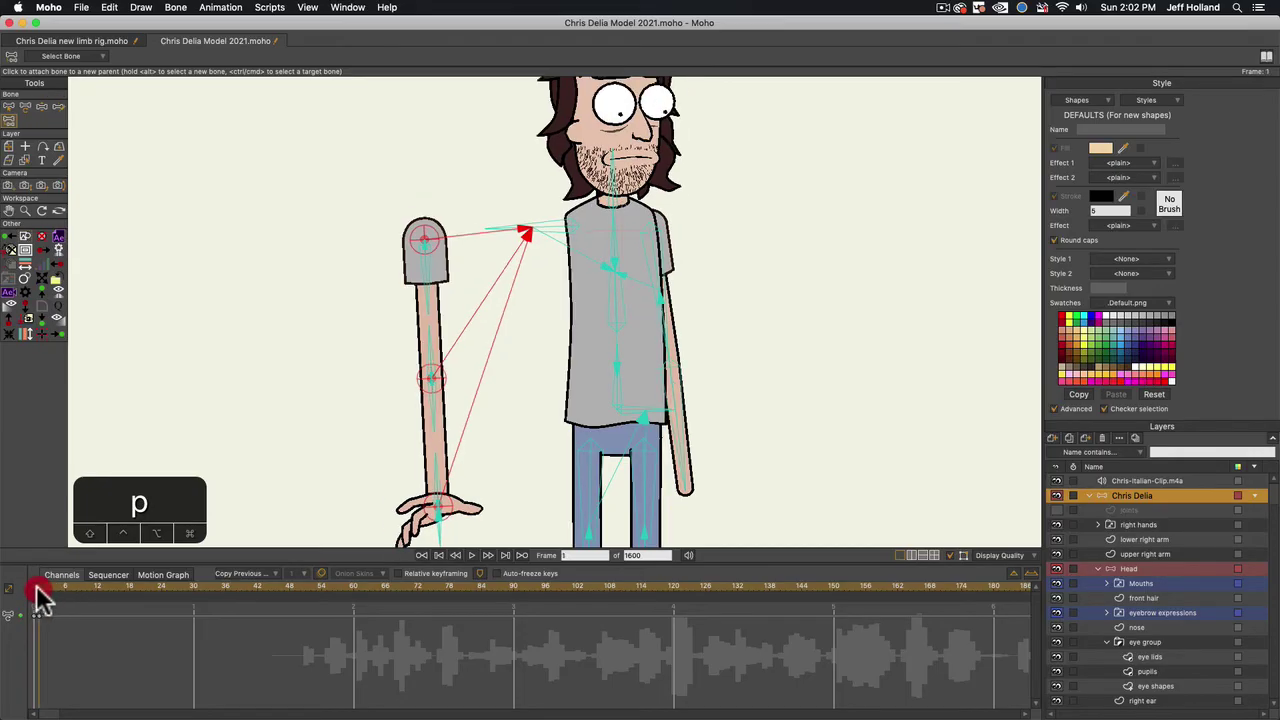
At frame 1, move the detached arm's shoulder pin bone onto the pivot point of the horizontal shoulder bone
{"action": "left_click_drag", "start_coordinate": [36, 587], "coordinate": [38, 588]}
{"action": "key", "text": "b"}
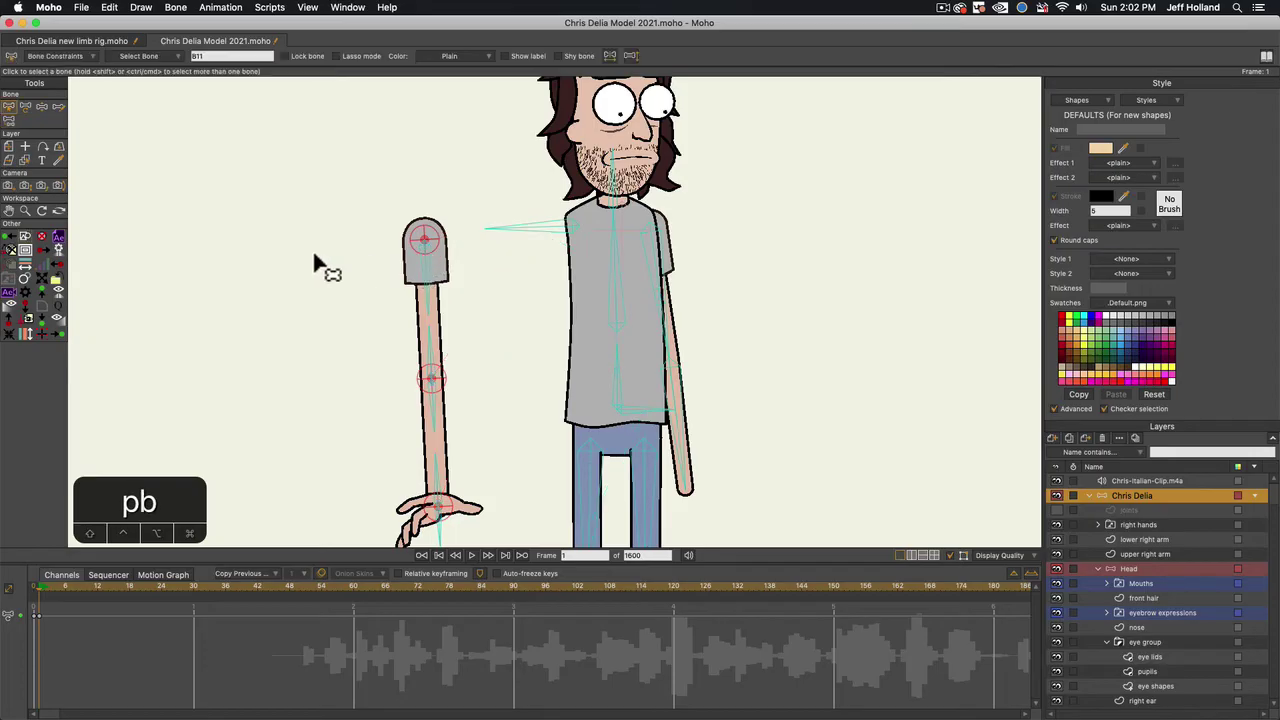
{"action": "key", "text": "t"}
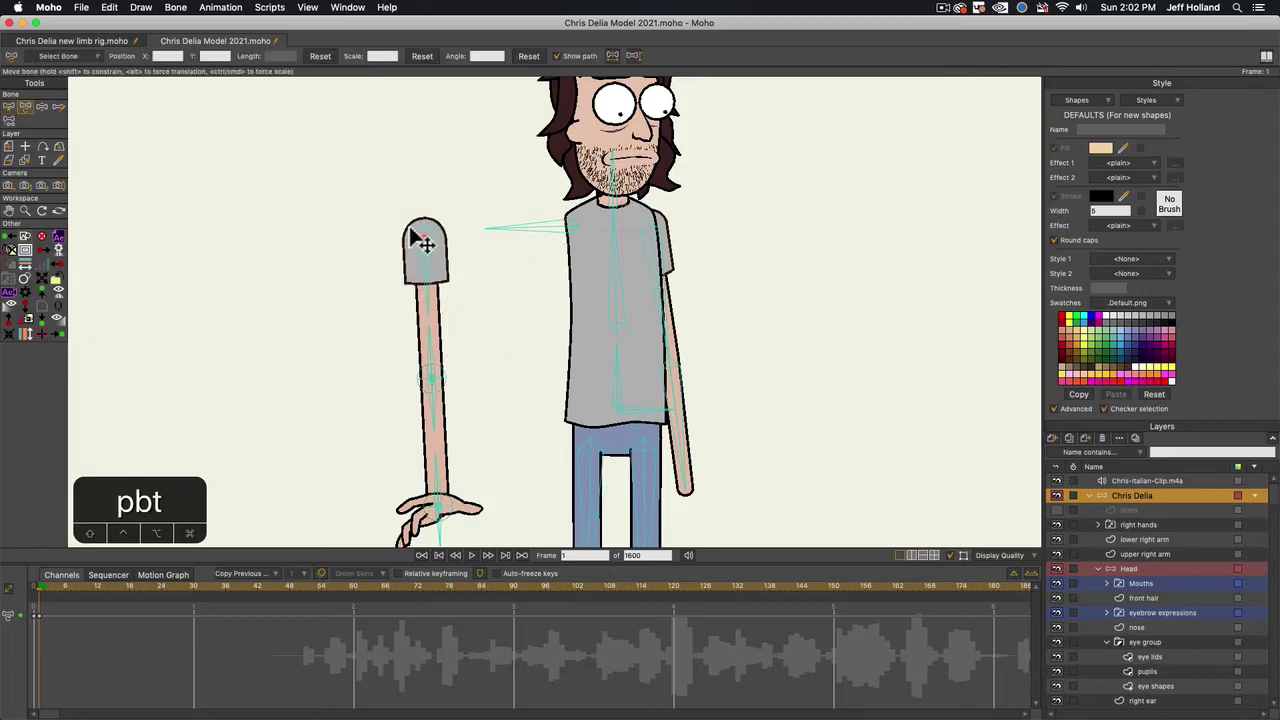
{"action": "left_click_drag", "start_coordinate": [424, 250], "coordinate": [617, 194]}
{"action": "scroll", "coordinate": [560, 238], "scroll_direction": "up", "scroll_amount": 5}
{"action": "scroll", "coordinate": [622, 220], "scroll_direction": "up", "scroll_amount": 5}
{"action": "left_click", "coordinate": [604, 233]}
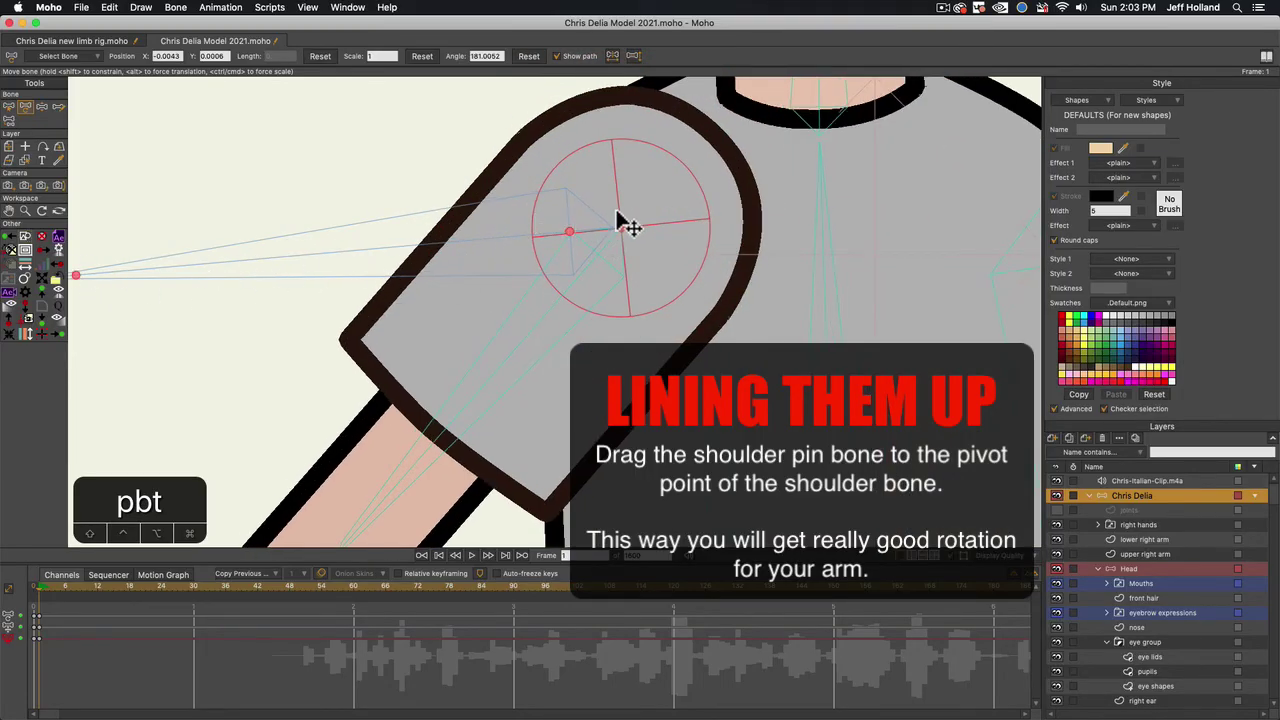
{"action": "left_click_drag", "start_coordinate": [617, 213], "coordinate": [614, 208]}
Test-rotate the horizontal shoulder bone to see how the whole arm follows, and undo the last trial movement
{"action": "scroll", "coordinate": [617, 215], "scroll_direction": "down", "scroll_amount": 8}
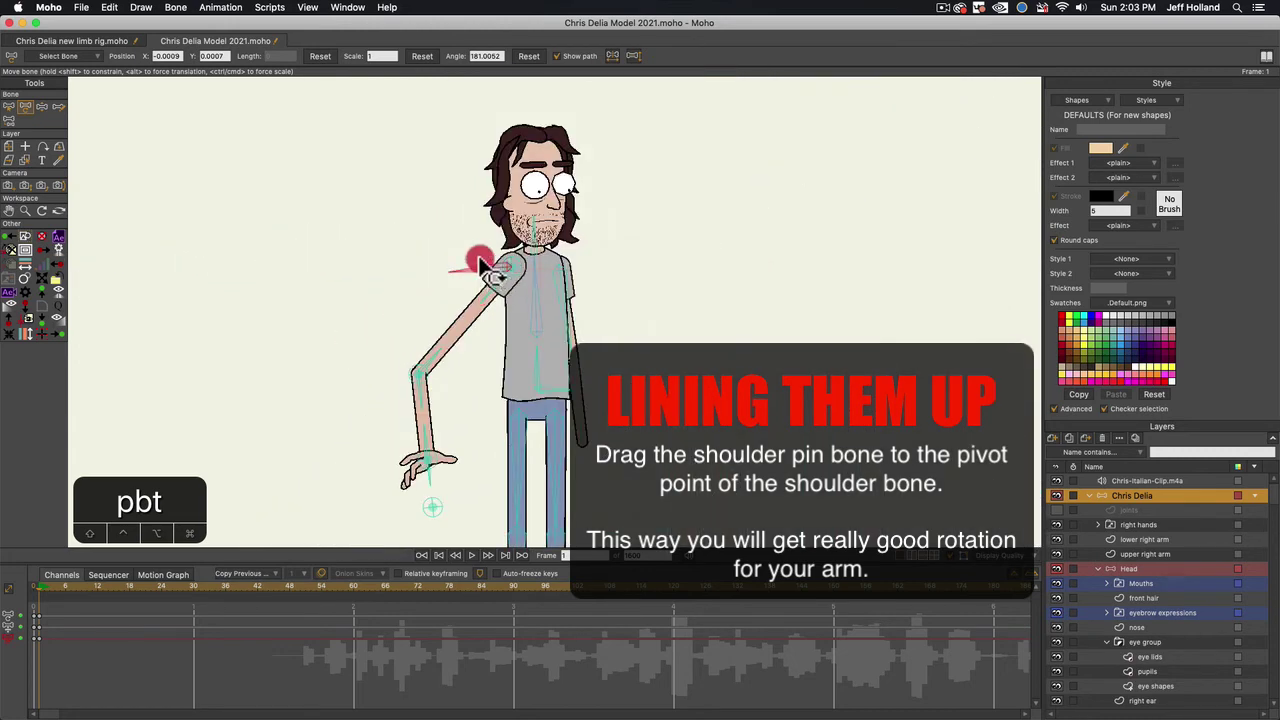
{"action": "left_click_drag", "start_coordinate": [487, 268], "coordinate": [543, 285]}
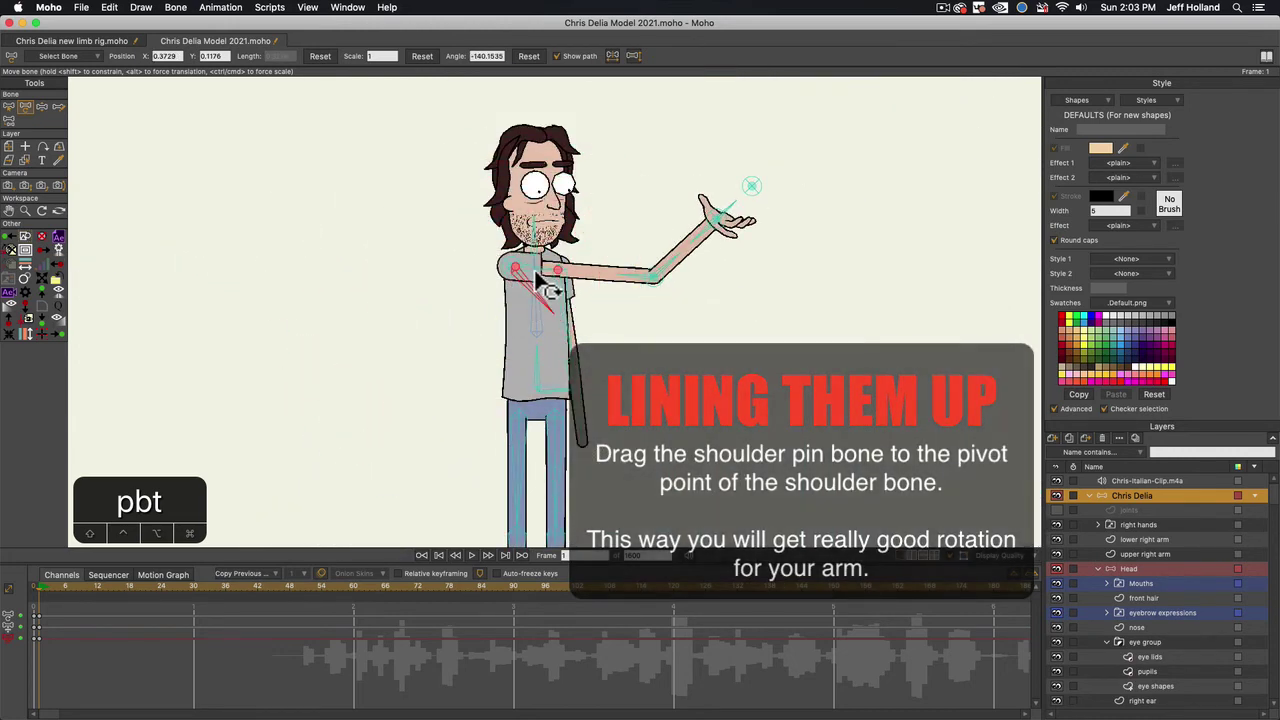
{"action": "left_click", "coordinate": [505, 288]}
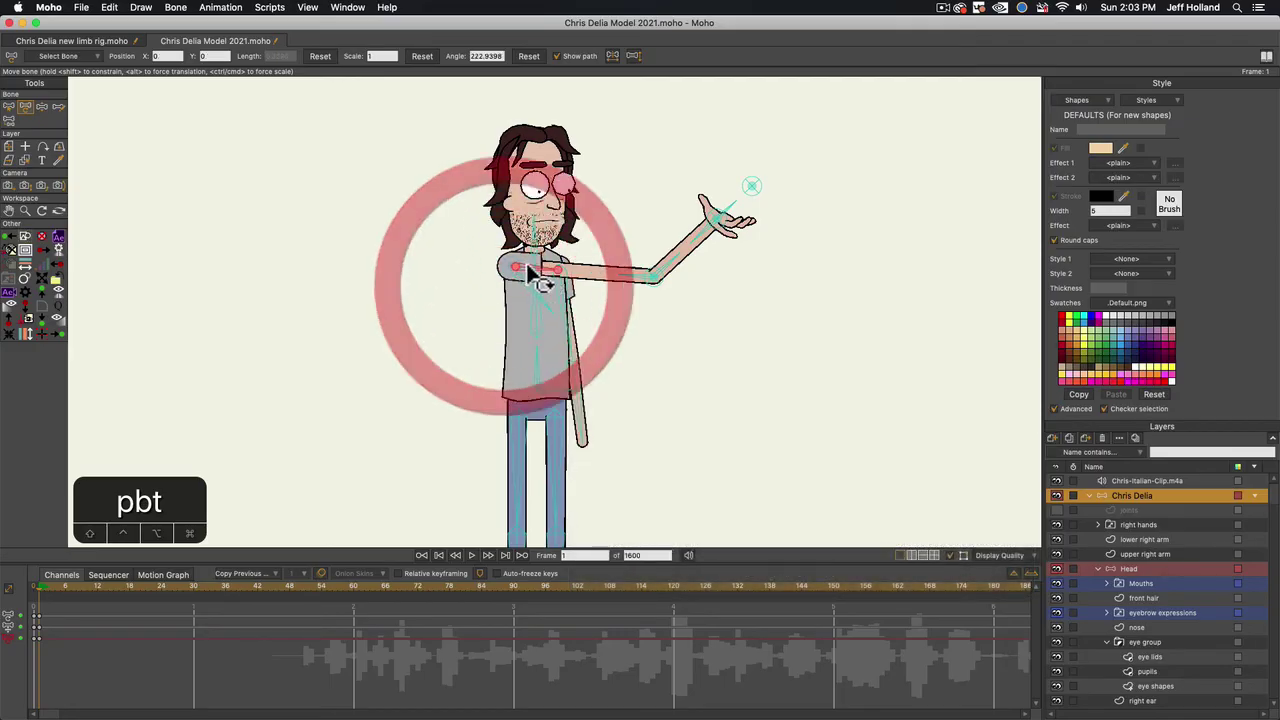
{"action": "left_click", "coordinate": [540, 275]}
{"action": "key", "text": "t"}
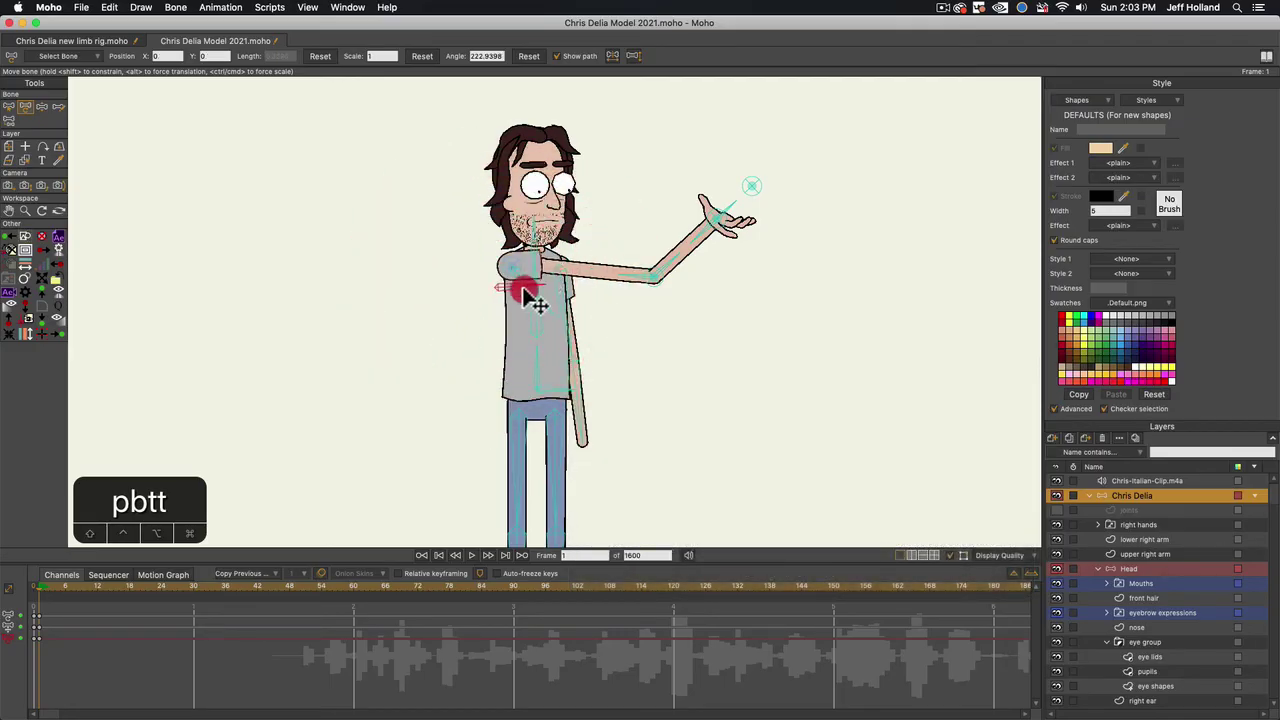
{"action": "left_click_drag", "start_coordinate": [523, 289], "coordinate": [457, 266]}
{"action": "key", "text": "super+z"}
{"action": "scroll", "coordinate": [564, 277], "scroll_direction": "down", "scroll_amount": 2}
Move the elbow pin toward the torso and reposition the wrist pin to test the arm's bend
{"action": "key", "text": "t"}
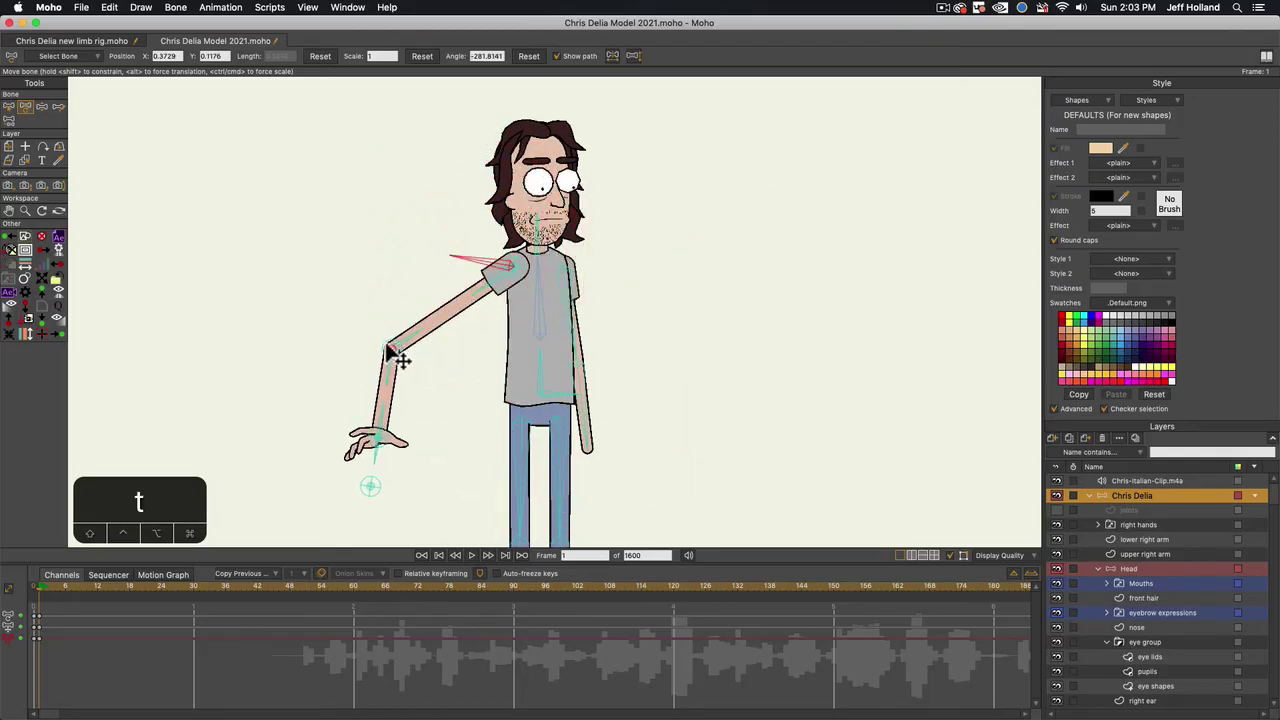
{"action": "left_click_drag", "start_coordinate": [393, 355], "coordinate": [434, 329]}
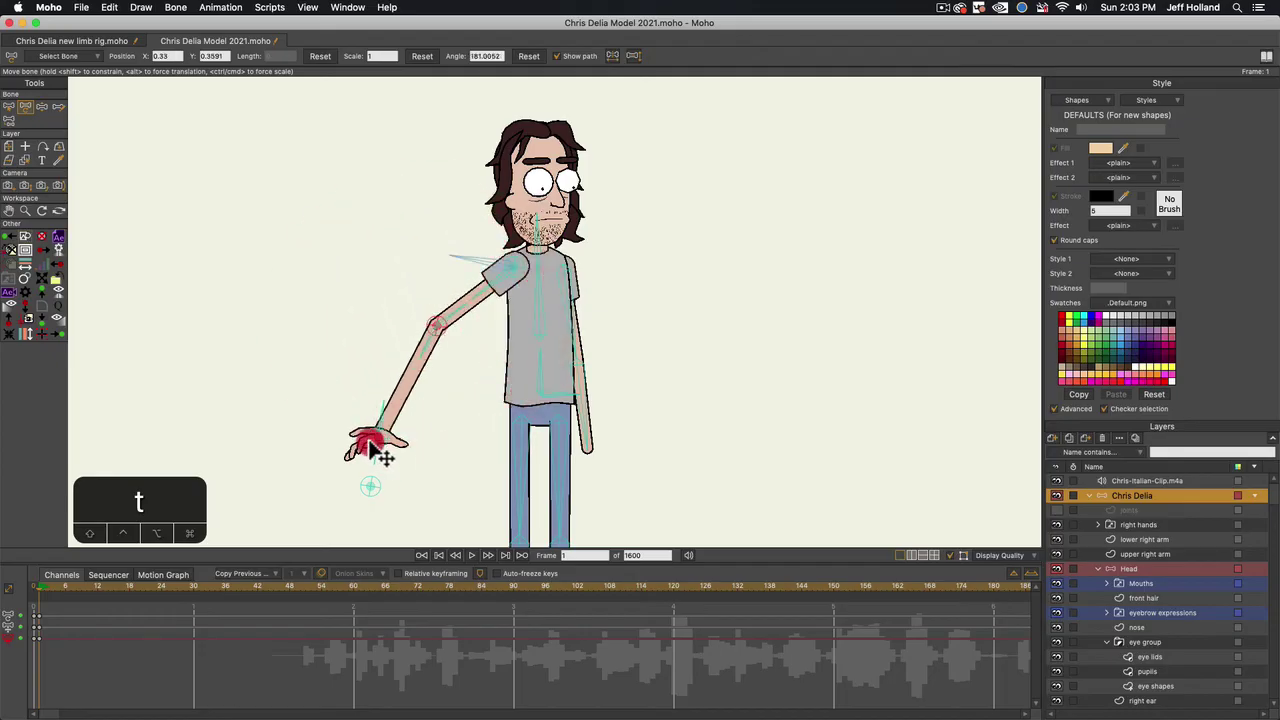
{"action": "left_click_drag", "start_coordinate": [370, 446], "coordinate": [413, 432]}
{"action": "scroll", "coordinate": [430, 348], "scroll_direction": "up", "scroll_amount": 3}
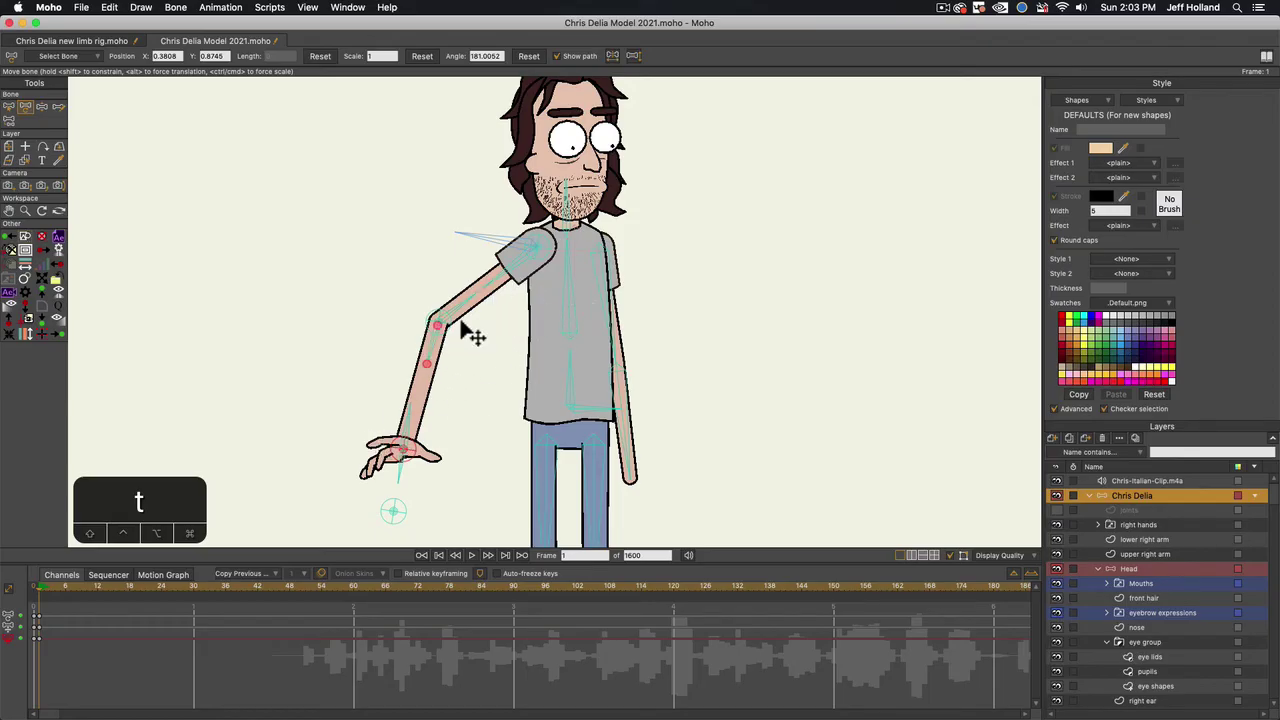
At frame 0, select the detached arm's upper arm, forearm and hand angle bones and hide them
{"action": "left_click", "coordinate": [33, 588]}
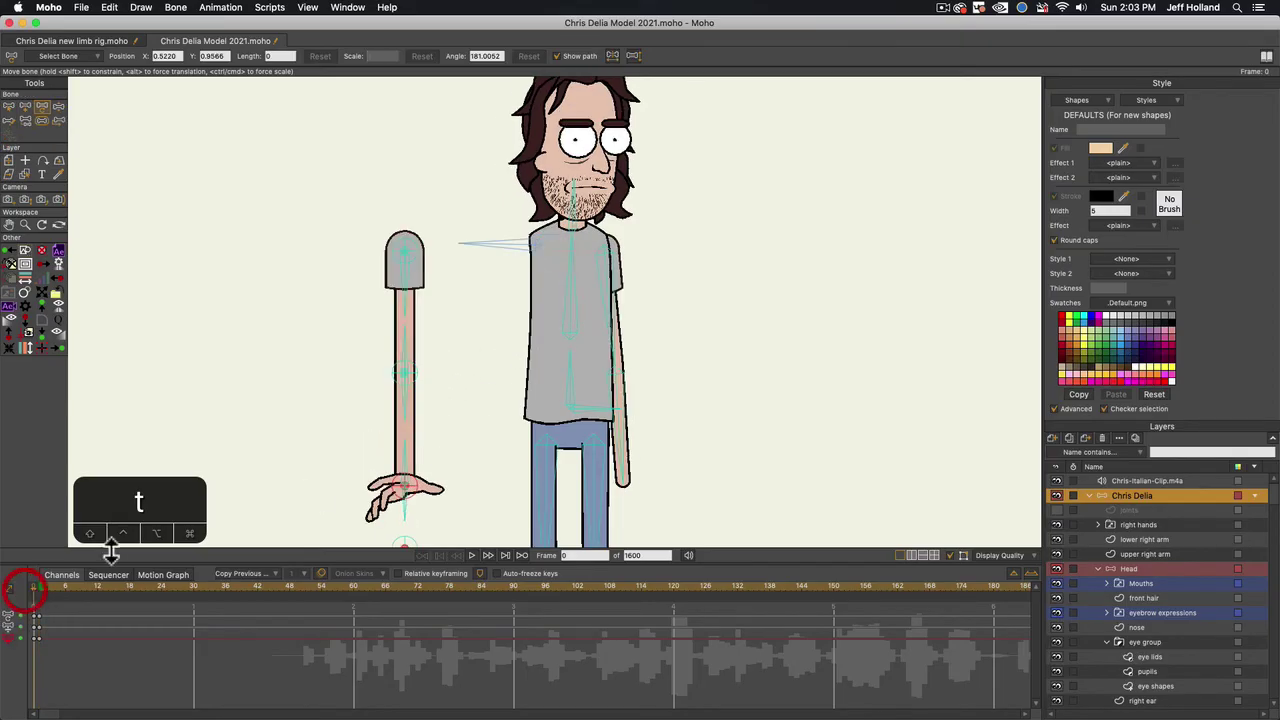
{"action": "left_click_drag", "start_coordinate": [340, 447], "coordinate": [403, 414]}
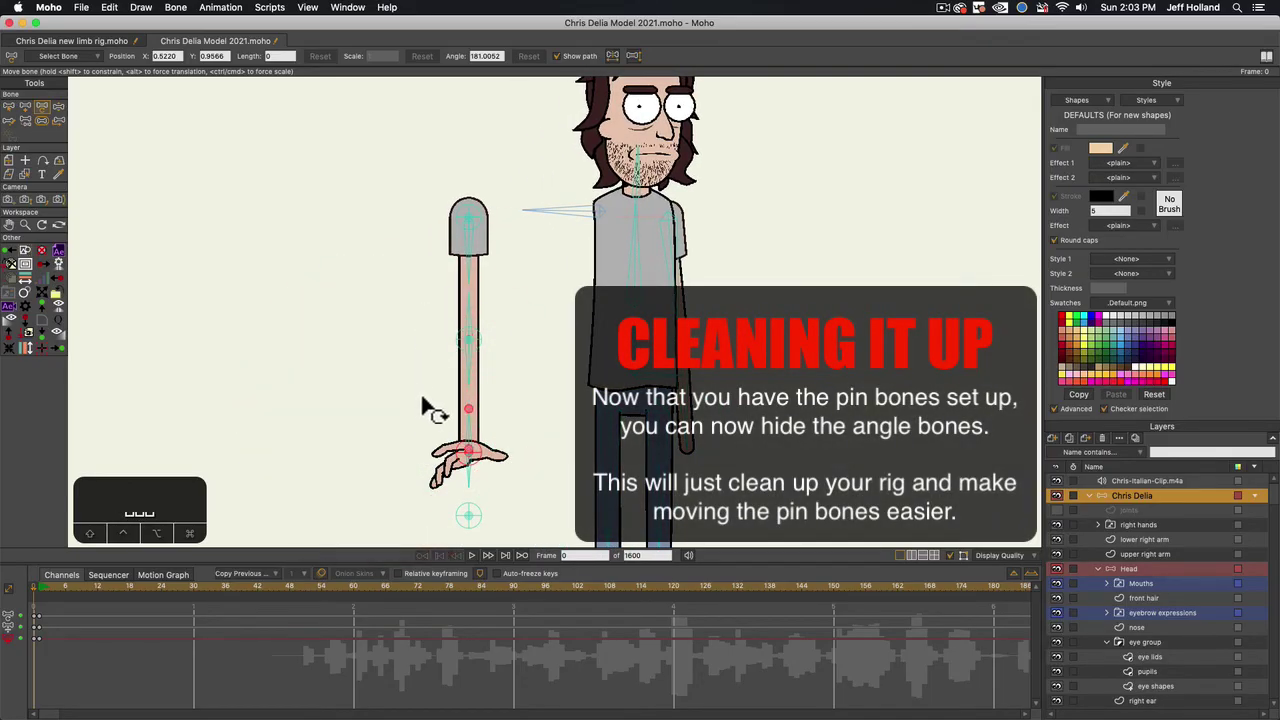
{"action": "key", "text": "b"}
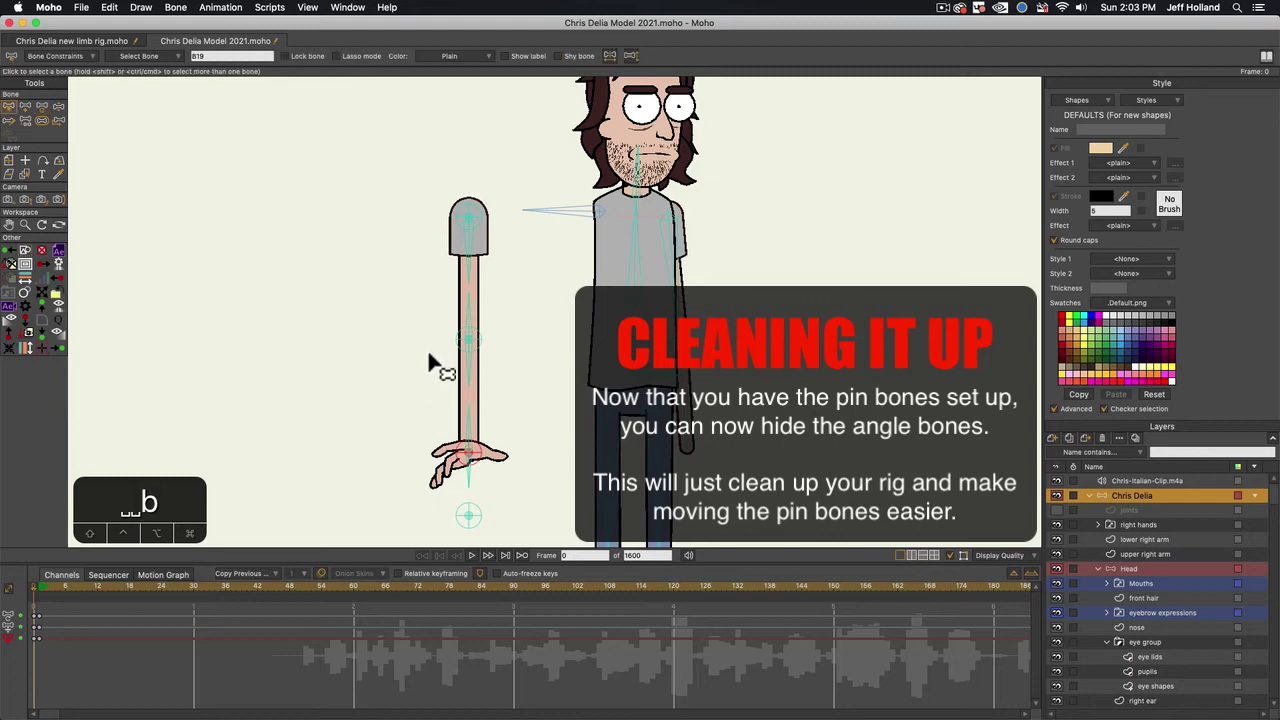
{"action": "left_click_drag", "start_coordinate": [440, 296], "coordinate": [507, 268]}
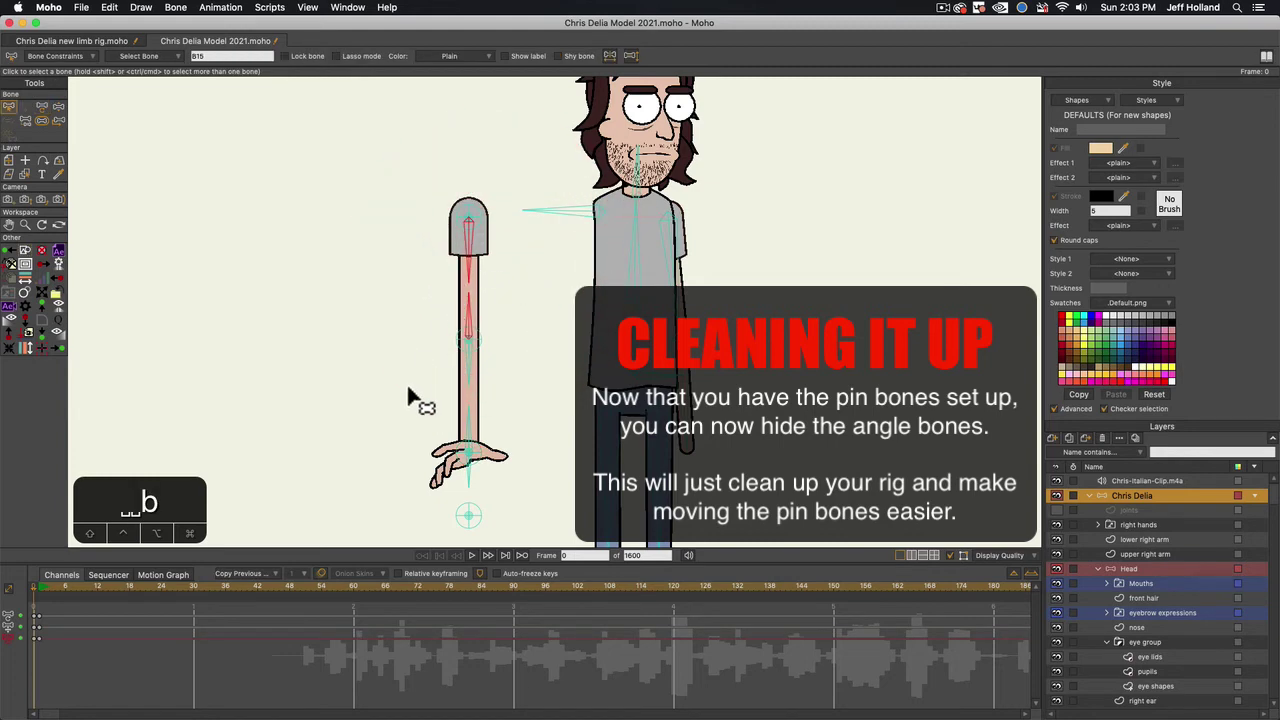
{"action": "left_click_drag", "start_coordinate": [416, 423], "coordinate": [506, 364]}
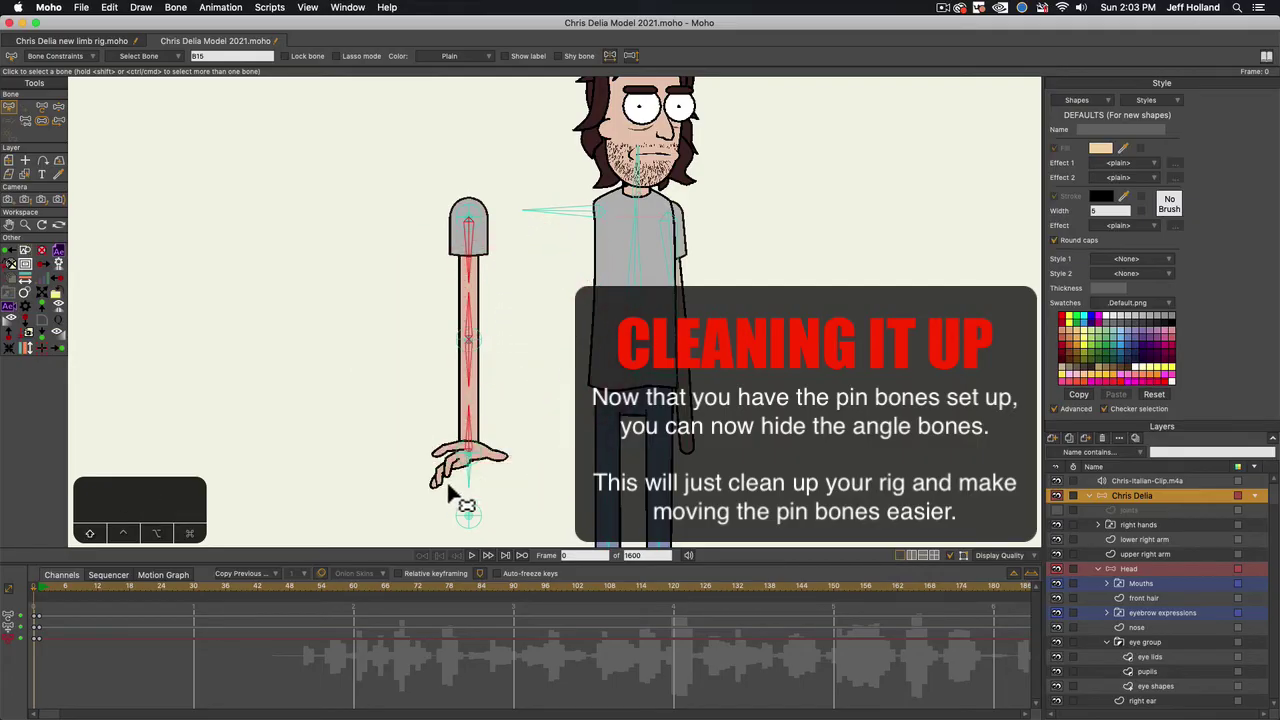
{"action": "left_click", "coordinate": [490, 474]}
{"action": "left_click", "coordinate": [174, 9]}
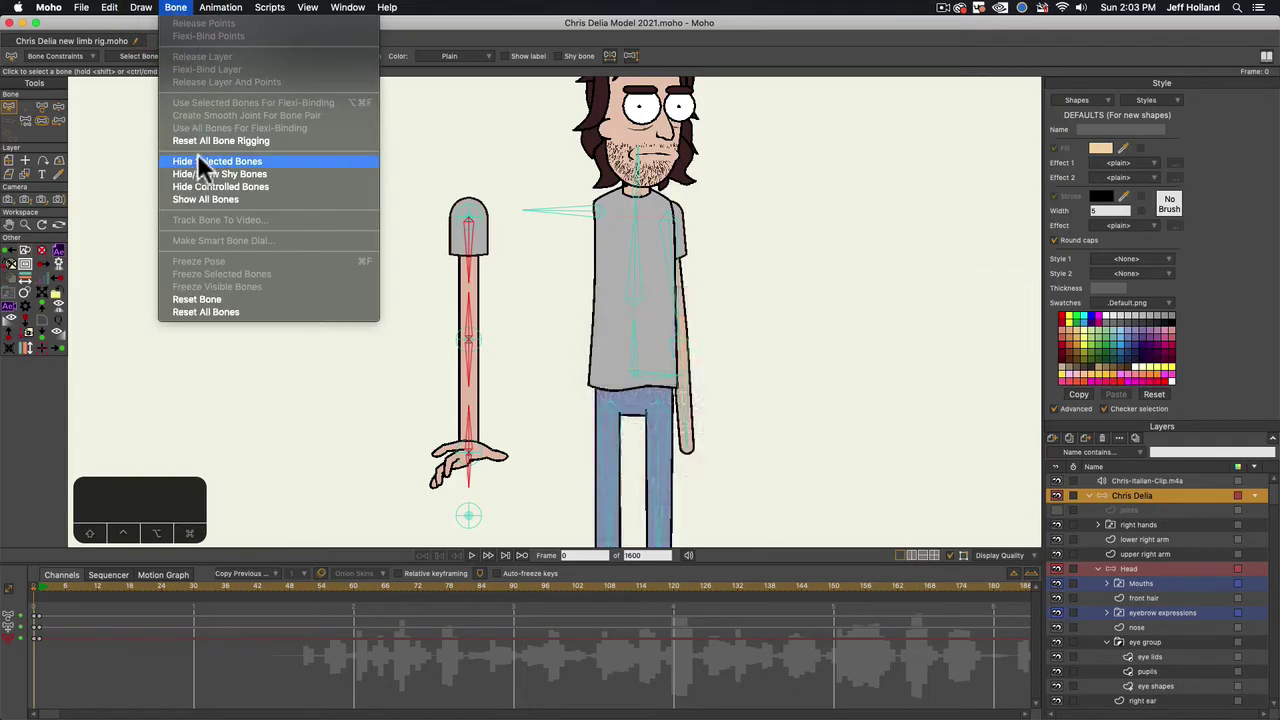
{"action": "left_click", "coordinate": [199, 161]}
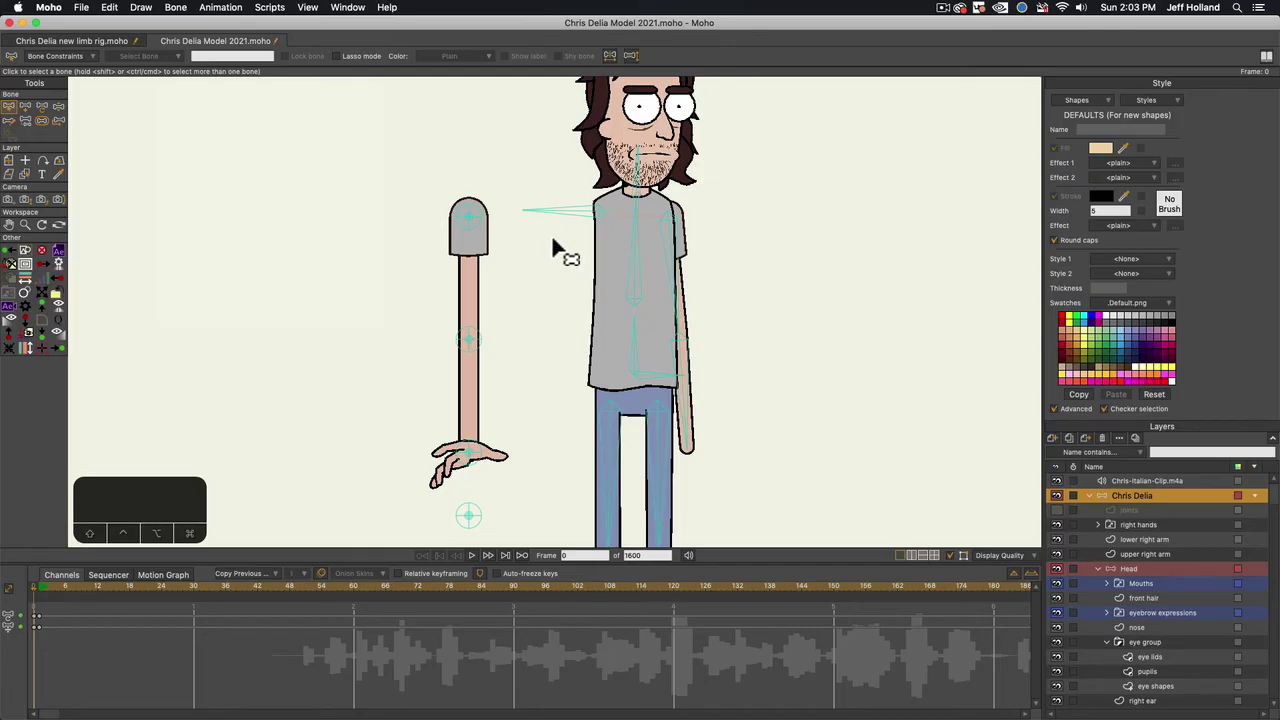
Select the arm's shoulder, elbow, wrist and hand-control pin bones and color them Green
{"action": "left_click_drag", "start_coordinate": [434, 522], "coordinate": [483, 222]}
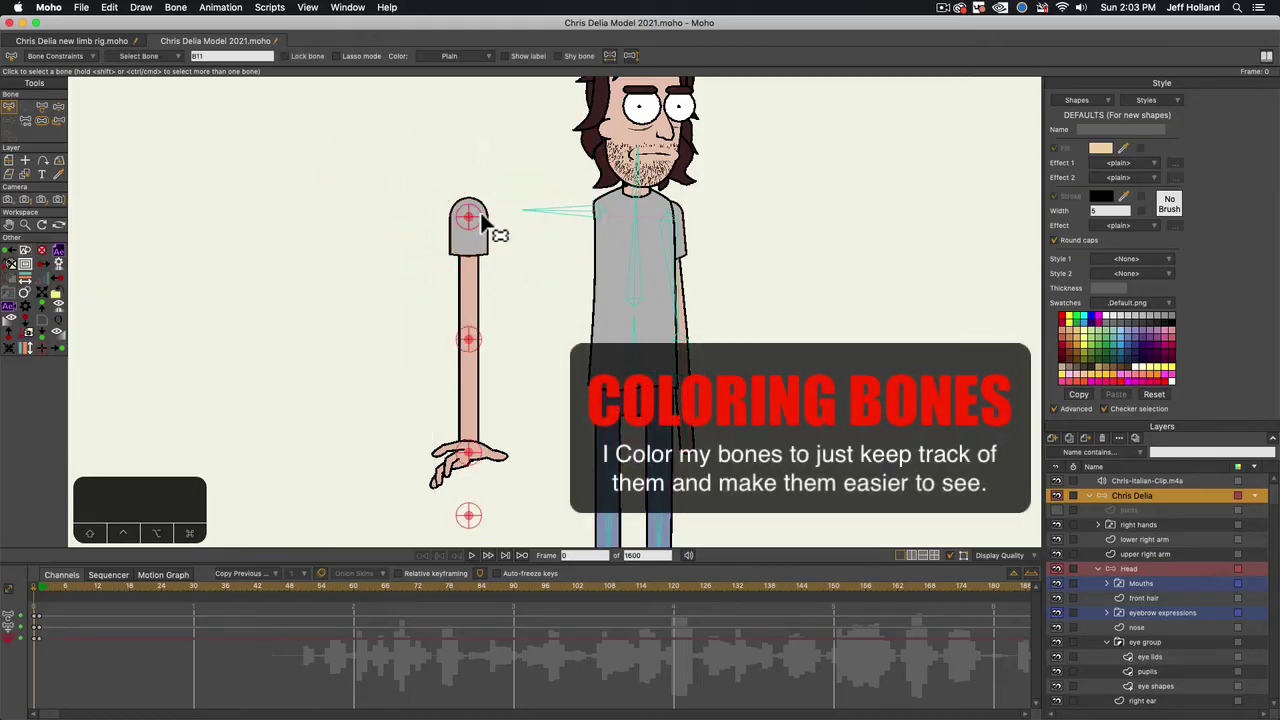
{"action": "left_click", "coordinate": [459, 55]}
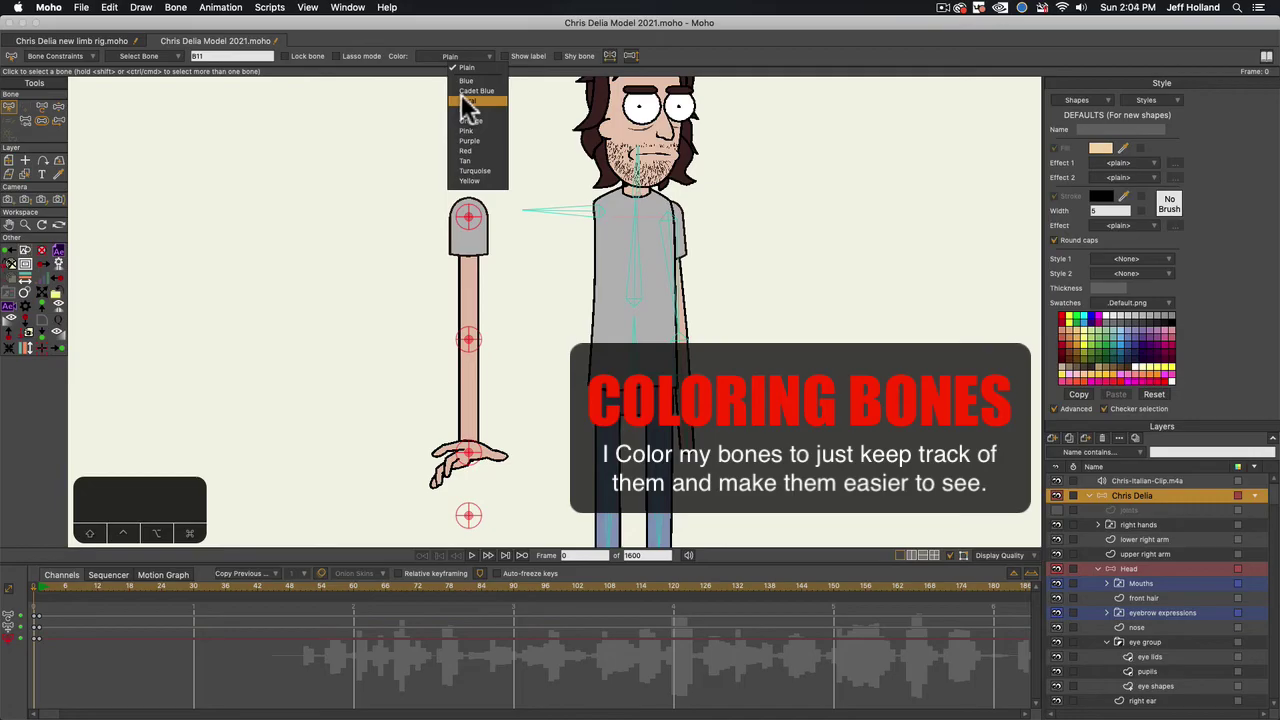
{"action": "left_click", "coordinate": [463, 101]}
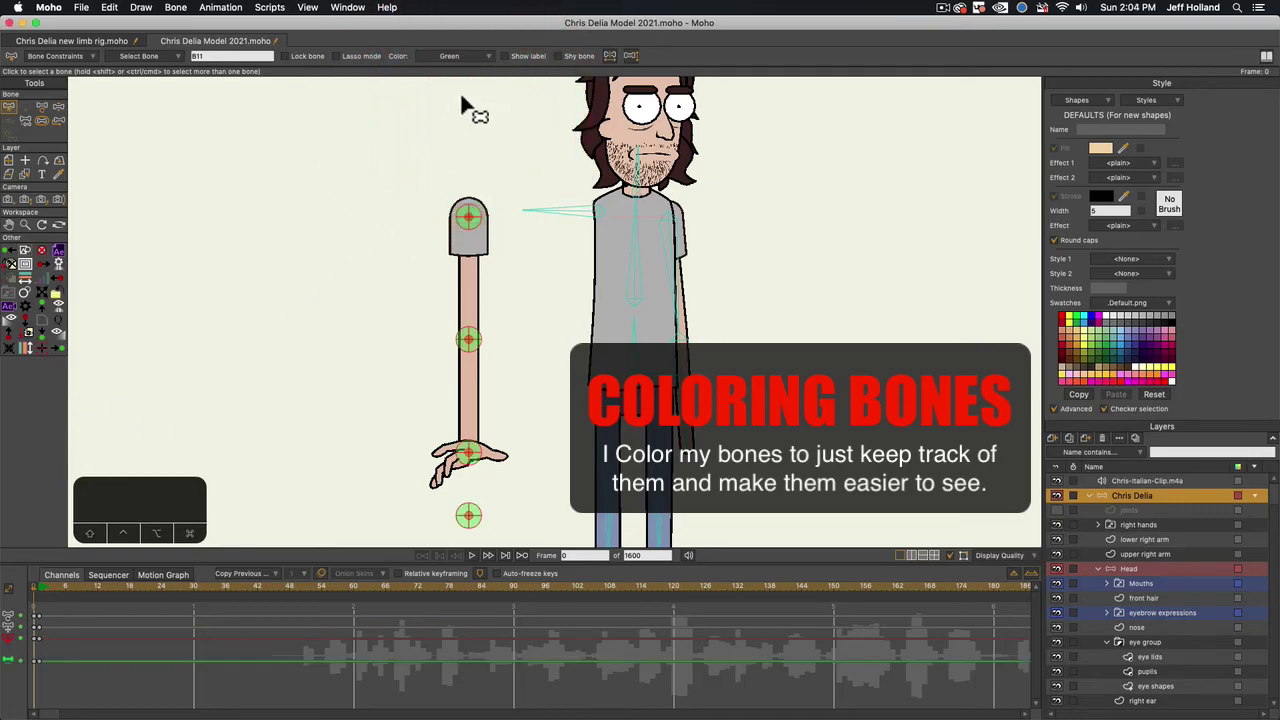
At frame 1, pose the Chris Delia arm by moving the elbow pin beside the torso and the wrist pin to the hip
{"action": "left_click", "coordinate": [42, 590]}
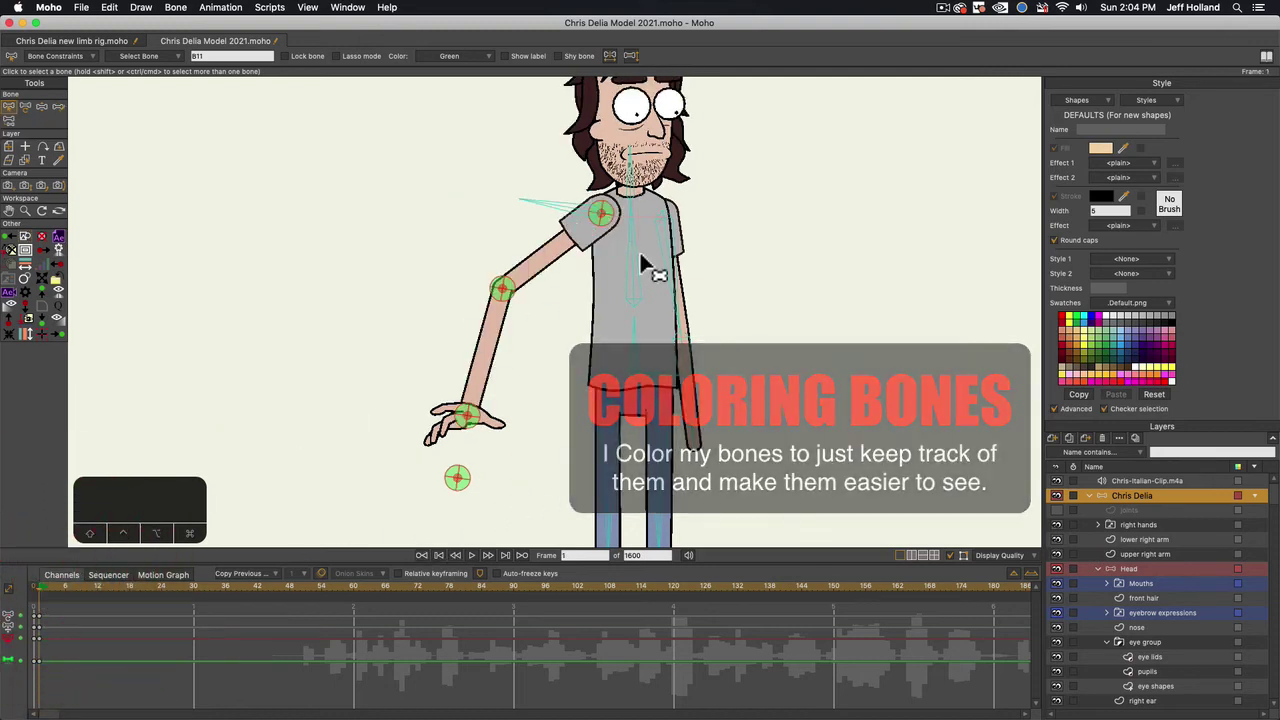
{"action": "scroll", "coordinate": [580, 280], "scroll_direction": "down", "scroll_amount": 1}
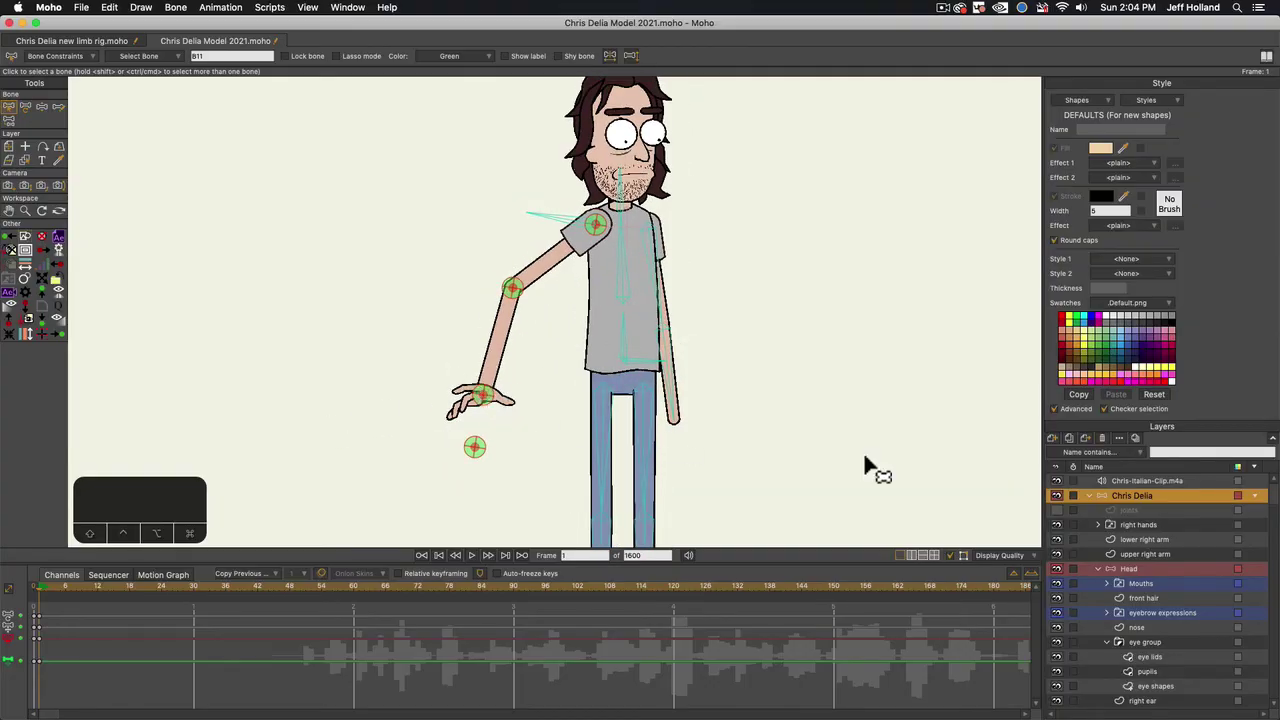
{"action": "left_click", "coordinate": [1102, 483]}
{"action": "key", "text": "t"}
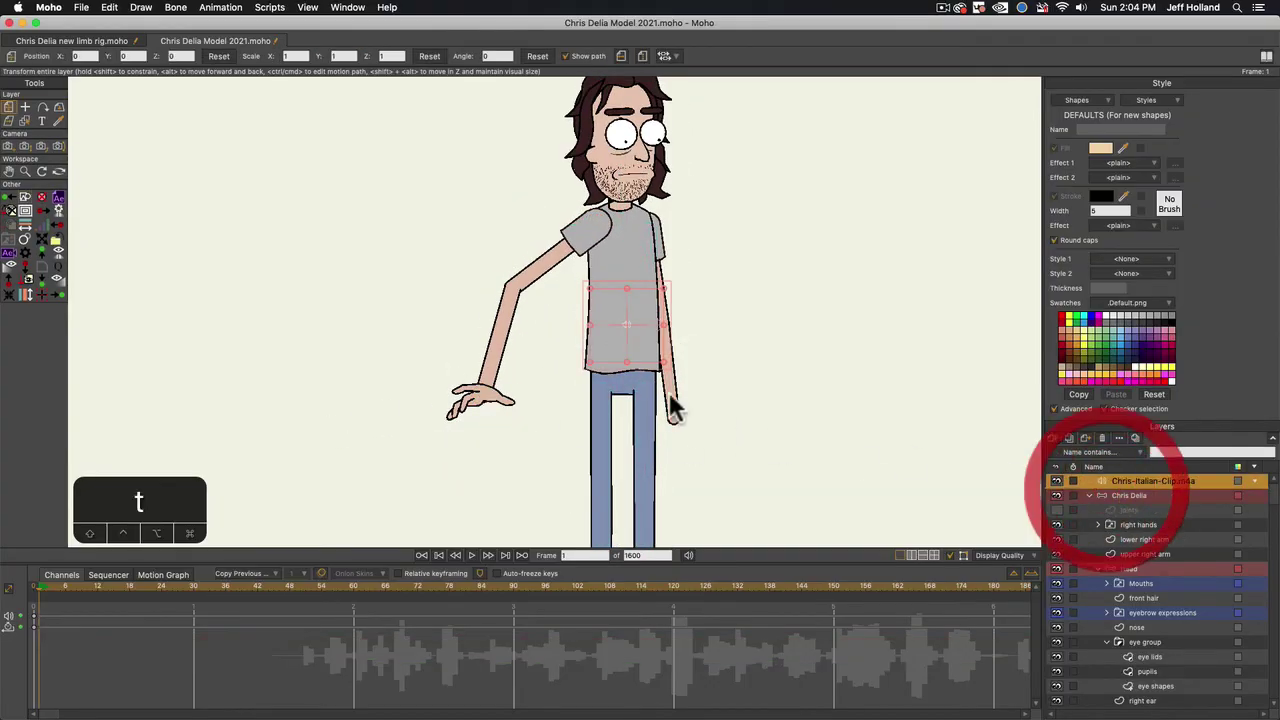
{"action": "left_click", "coordinate": [1127, 497]}
{"action": "key", "text": "t"}
{"action": "left_click_drag", "start_coordinate": [587, 293], "coordinate": [548, 300]}
{"action": "key", "text": "b"}
{"action": "key", "text": "t"}
{"action": "left_click_drag", "start_coordinate": [480, 398], "coordinate": [579, 389]}
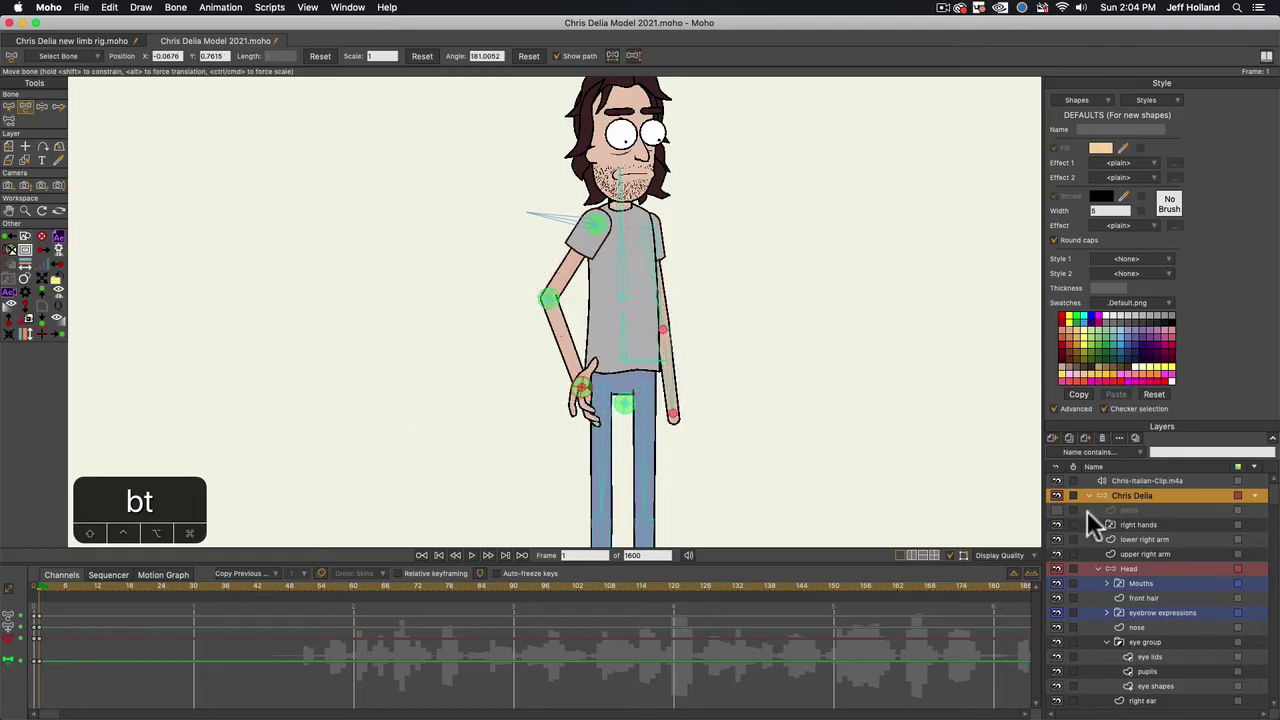
Switch the right hands layer to the holding mic drawing at frame 1
{"action": "right_click", "coordinate": [1136, 525]}
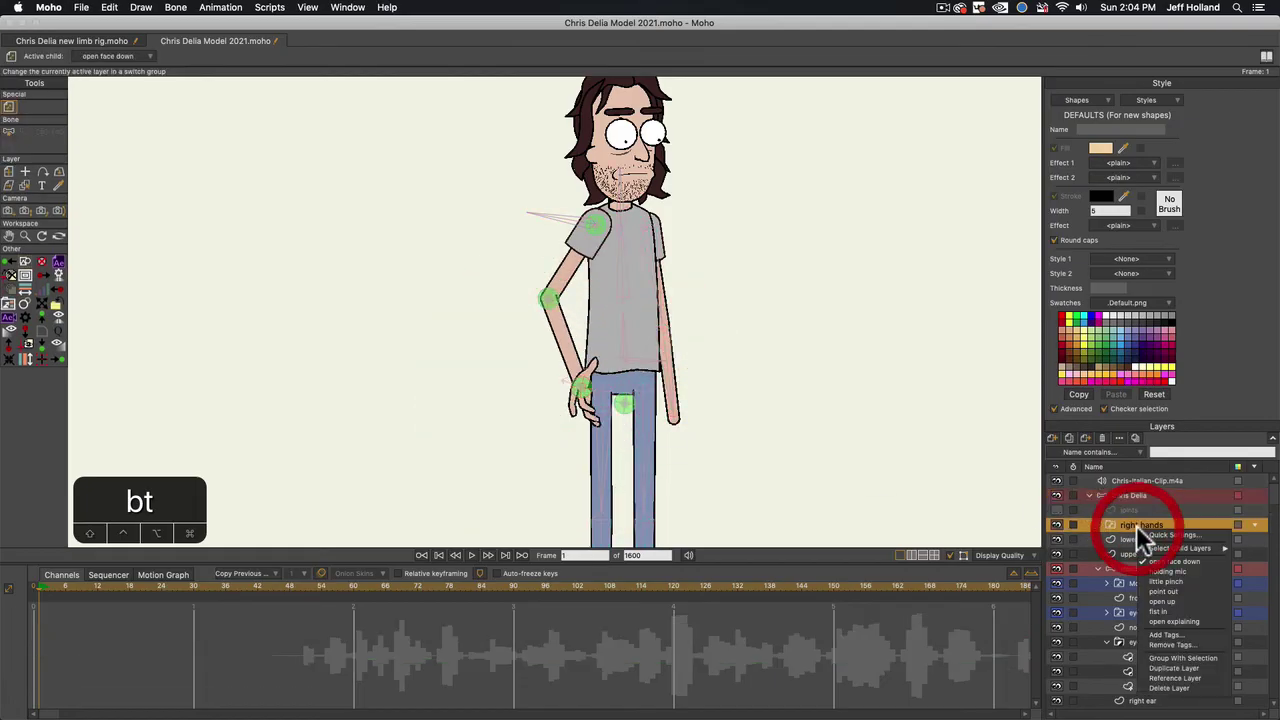
{"action": "left_click", "coordinate": [1166, 572]}
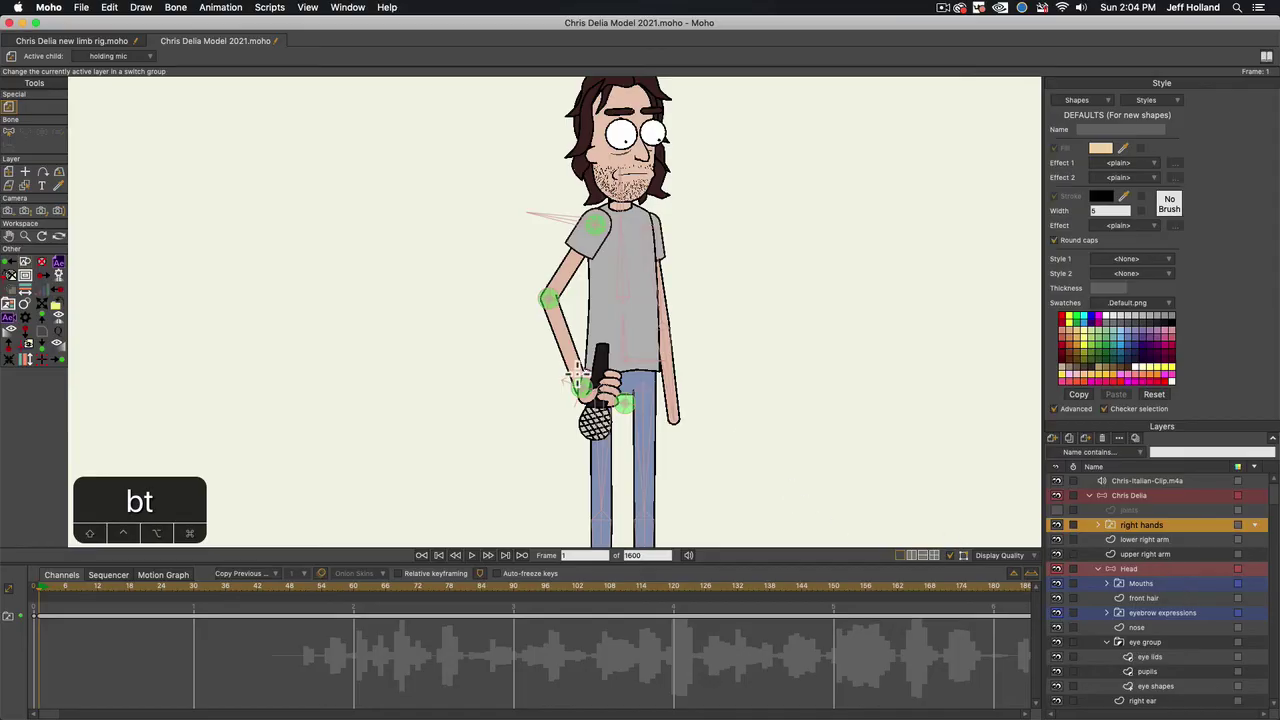
{"action": "mouse_move", "coordinate": [560, 435]}
{"action": "left_mouse_down"}
{"action": "mouse_move", "coordinate": [612, 432]}
{"action": "mouse_move", "coordinate": [586, 418]}
{"action": "mouse_move", "coordinate": [583, 430]}
{"action": "left_mouse_up"}
On the Chris Delia layer, move the elbow and wrist pins to test the mic hand near the face and beside the waist
{"action": "key", "text": "t"}
{"action": "left_click", "coordinate": [1130, 497]}
{"action": "key", "text": "t"}
{"action": "left_click_drag", "start_coordinate": [549, 299], "coordinate": [567, 299]}
{"action": "left_click_drag", "start_coordinate": [586, 422], "coordinate": [496, 165]}
{"action": "left_click_drag", "start_coordinate": [496, 211], "coordinate": [565, 369]}
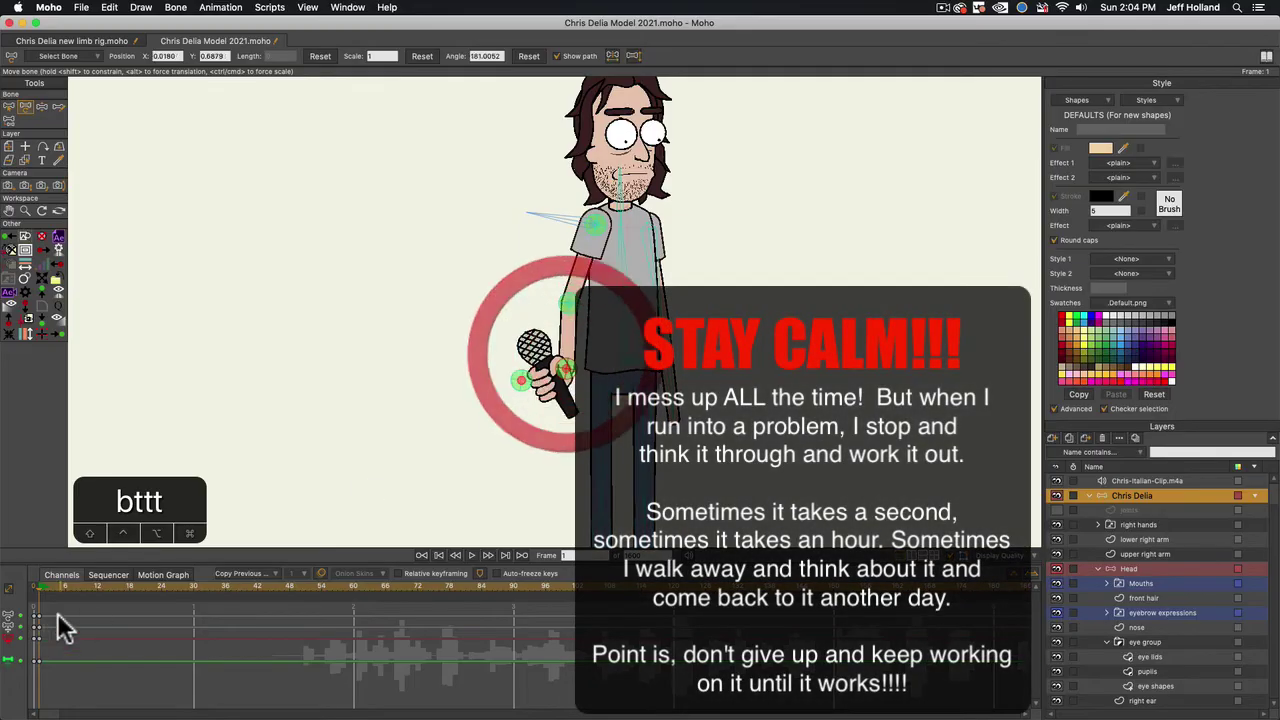
Delete the arm's bone keyframes at frame 1 and show all hidden bones at frame 0
{"action": "left_click_drag", "start_coordinate": [52, 617], "coordinate": [24, 667]}
{"action": "key", "text": "Delete"}
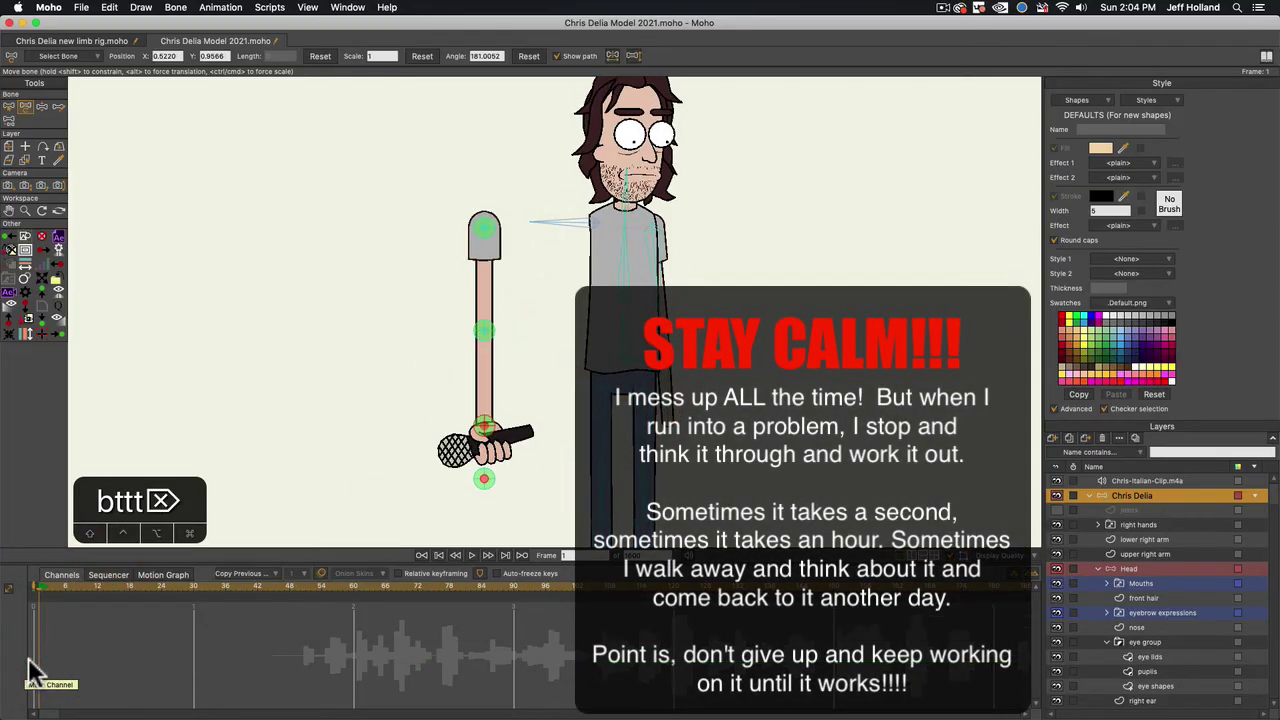
{"action": "left_click", "coordinate": [25, 590]}
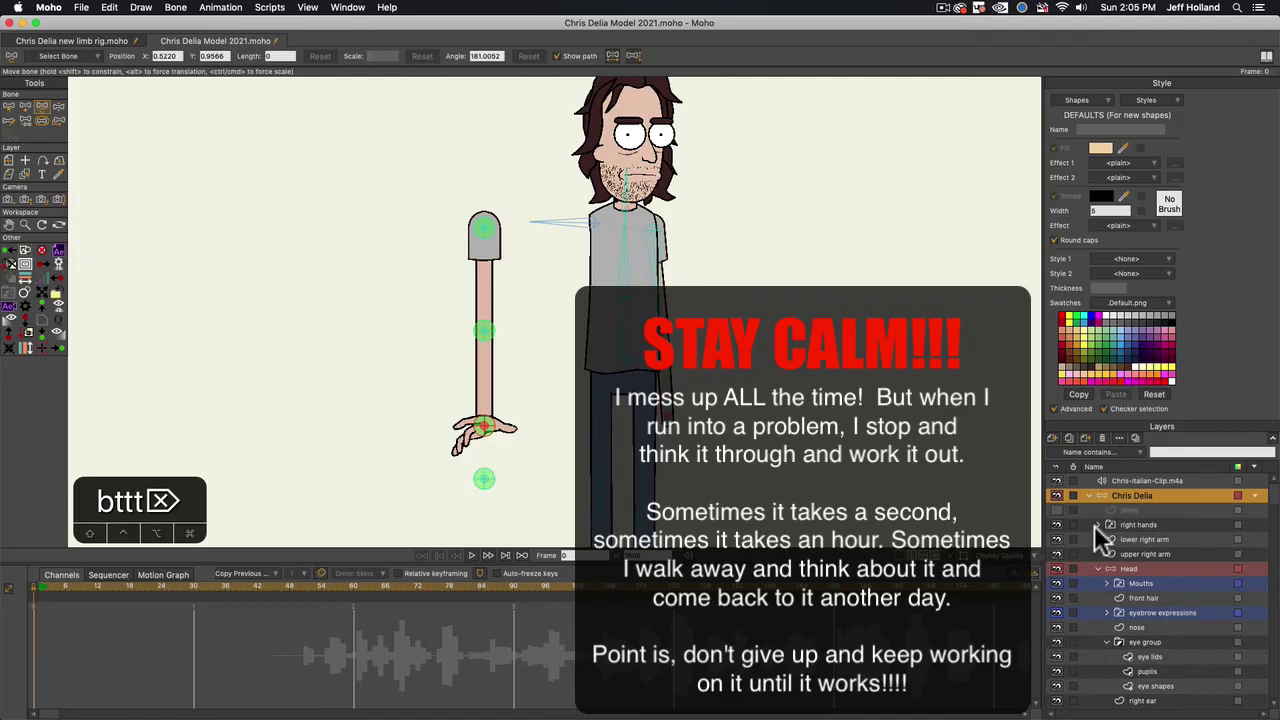
{"action": "left_click", "coordinate": [176, 7]}
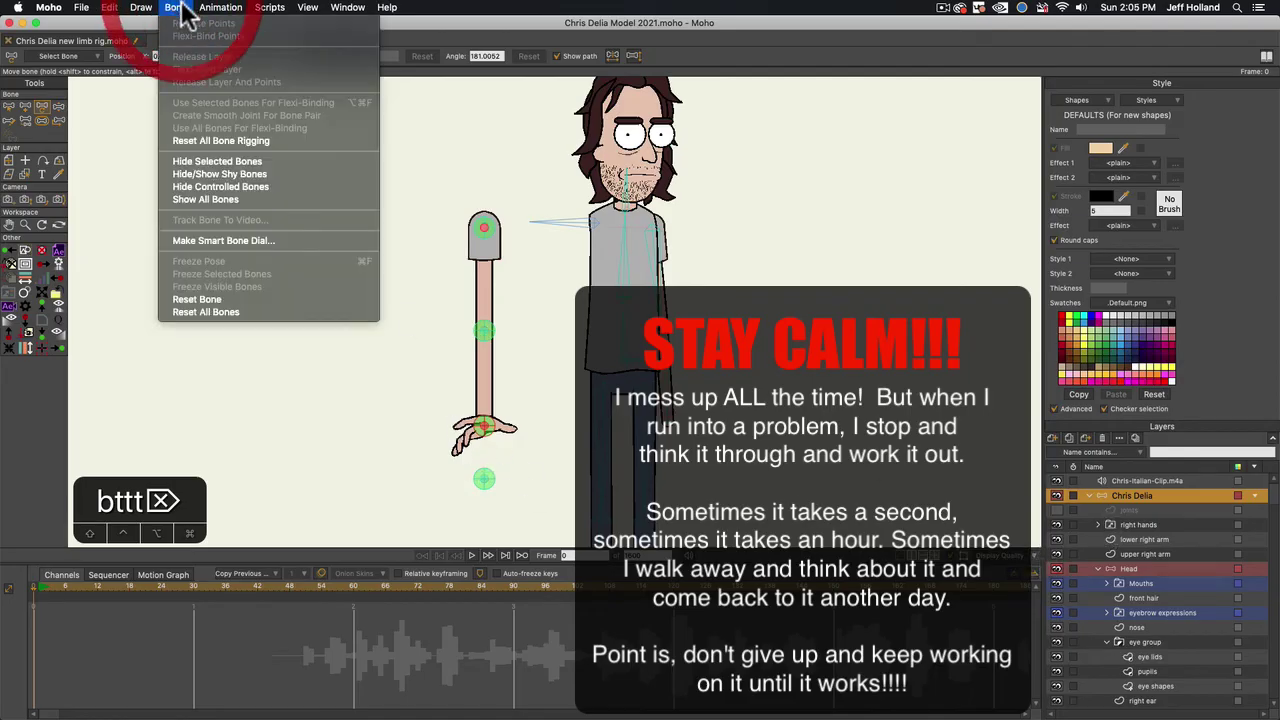
{"action": "left_click", "coordinate": [207, 199]}
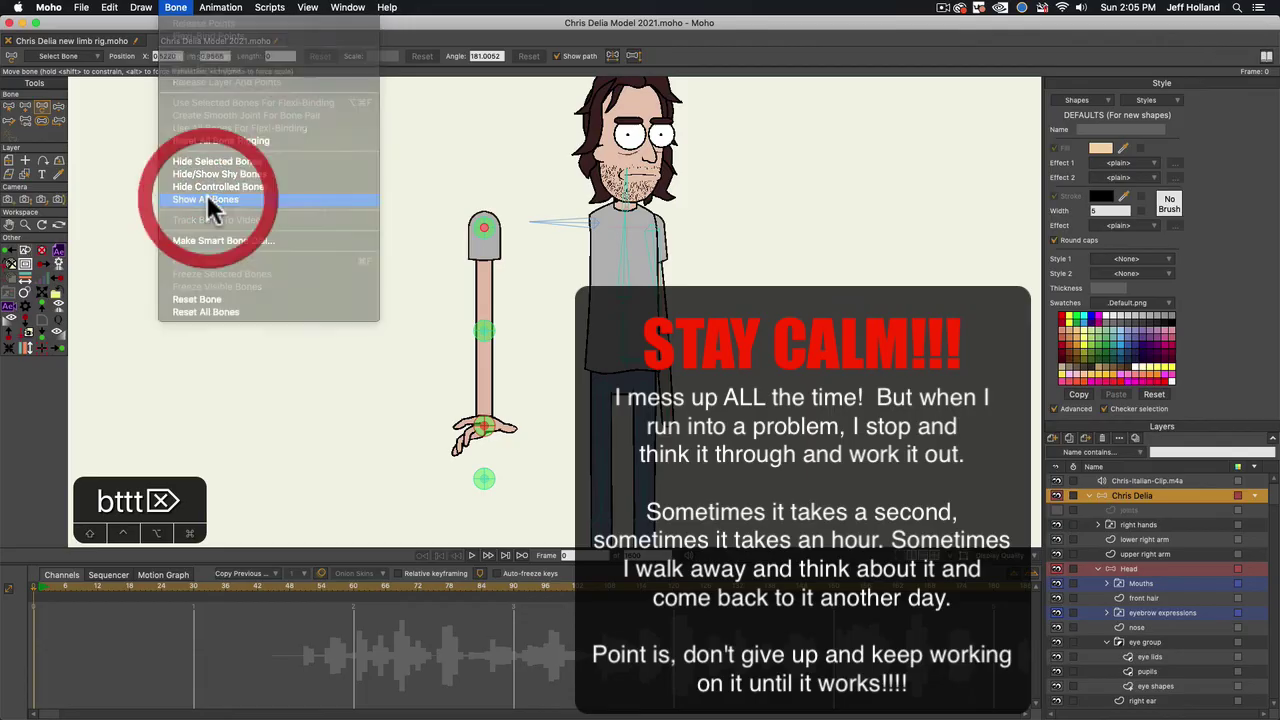
At frame 1, move the wrist and hand-control pins up and outward to check the arm bones, and return to frame 0
{"action": "left_click", "coordinate": [40, 590]}
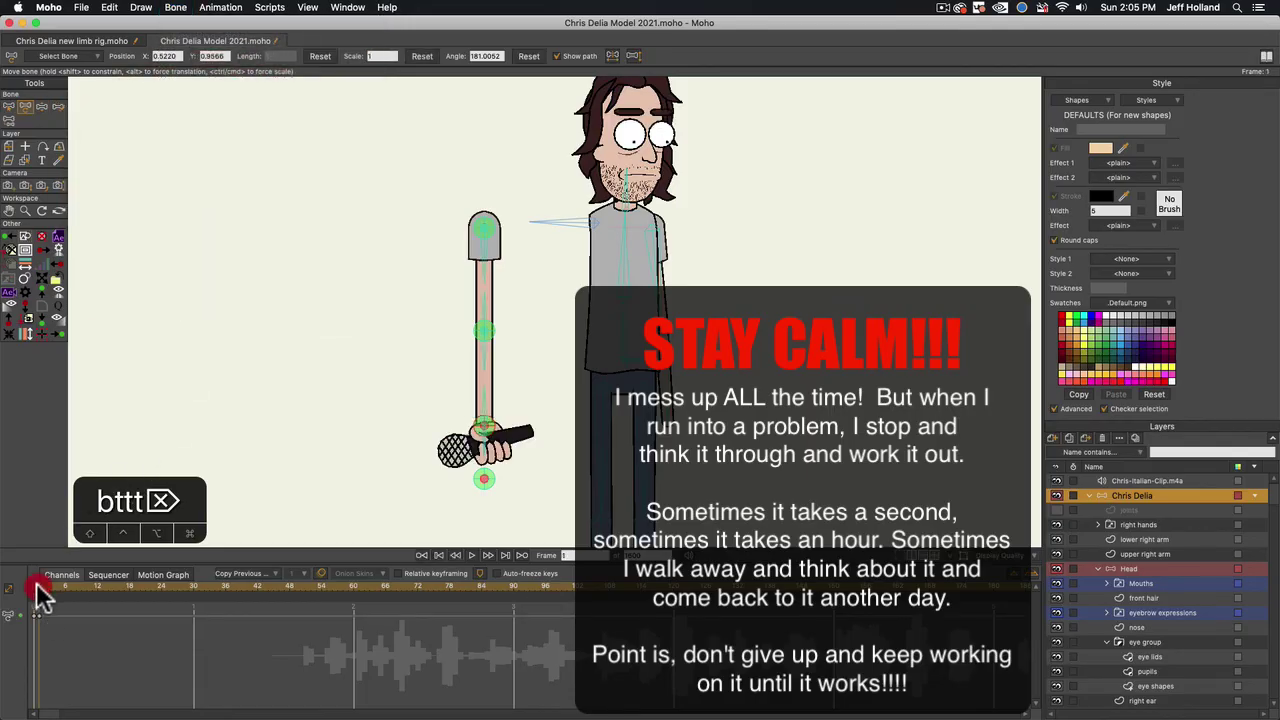
{"action": "scroll", "coordinate": [478, 450], "scroll_direction": "up", "scroll_amount": 5}
{"action": "scroll", "coordinate": [478, 447], "scroll_direction": "down", "scroll_amount": 1}
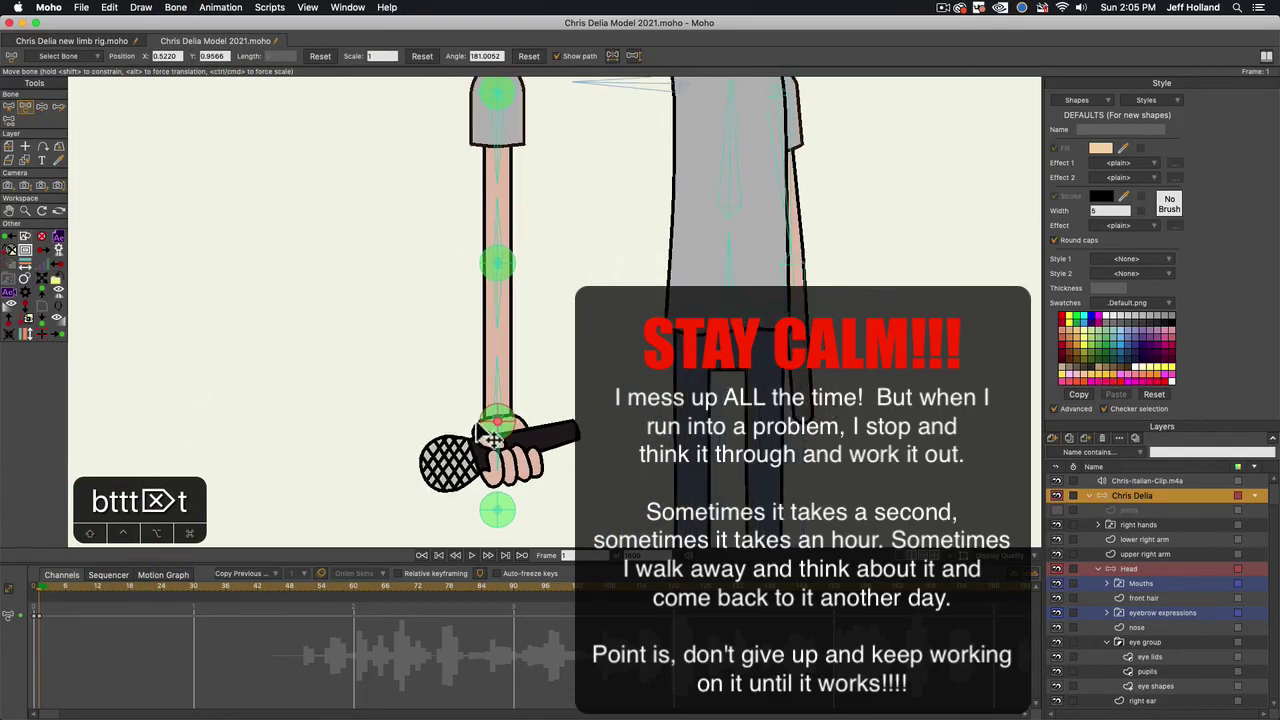
{"action": "left_click_drag", "start_coordinate": [478, 448], "coordinate": [425, 318]}
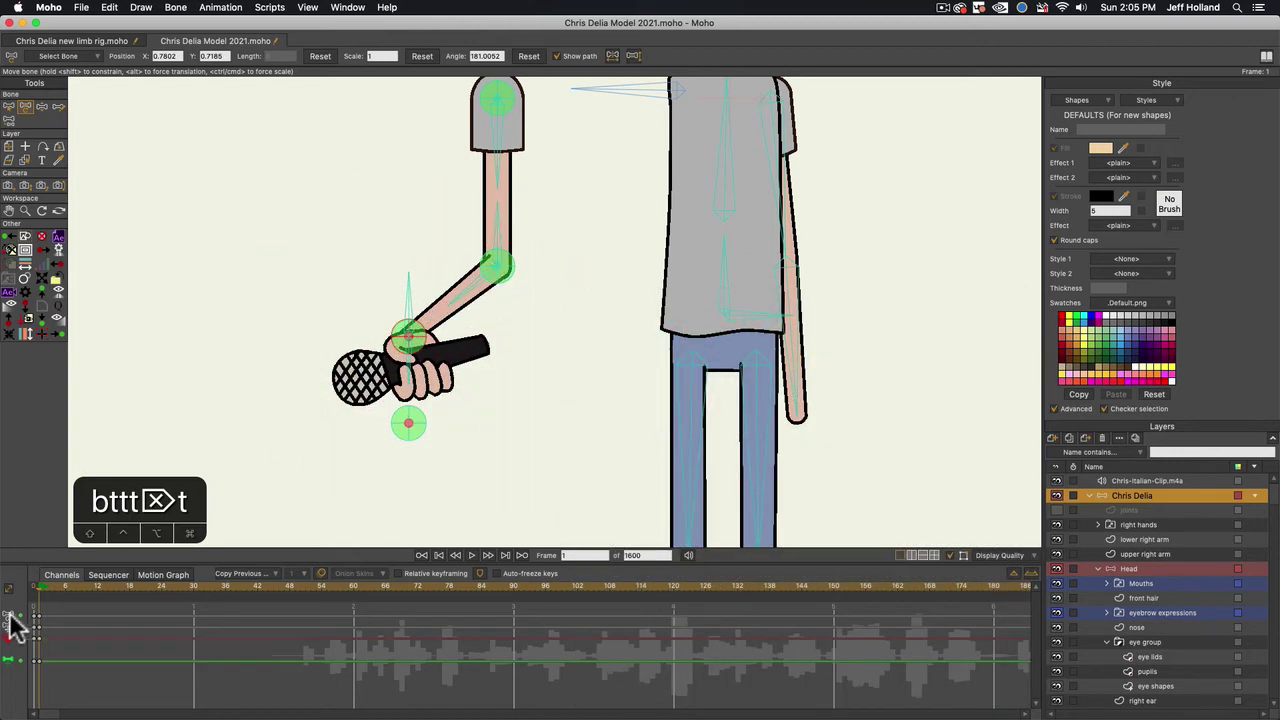
{"action": "left_click_drag", "start_coordinate": [42, 588], "coordinate": [1, 600]}
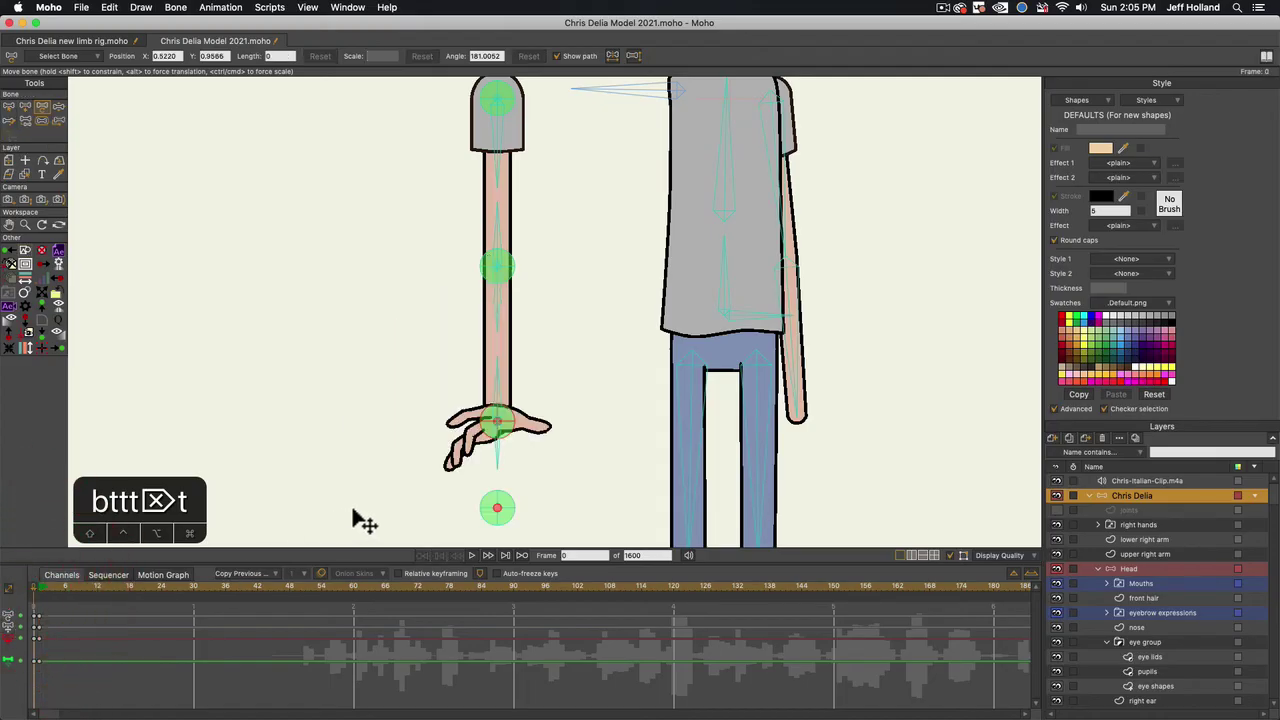
At frame 0, set the target of forearm bone B20, just above the wrist, to the elbow pin bone B16
{"action": "key", "text": "b"}
{"action": "left_click", "coordinate": [497, 387]}
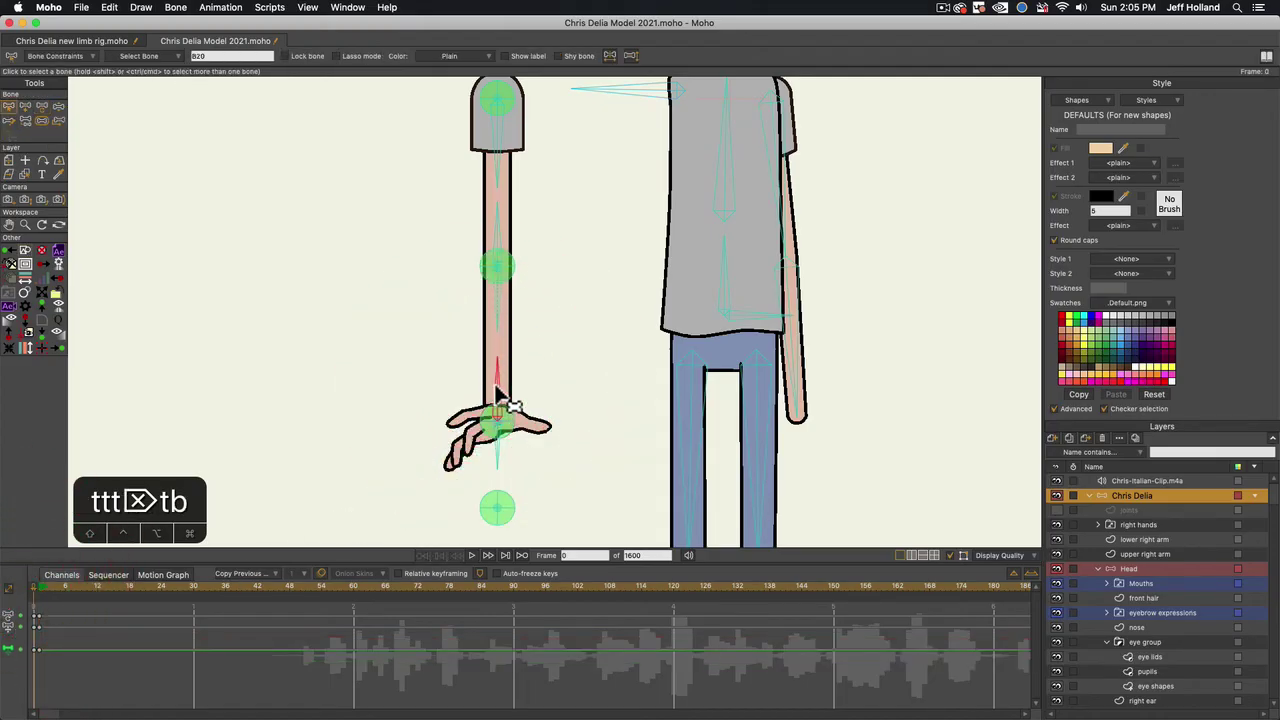
{"action": "left_click", "coordinate": [481, 263]}
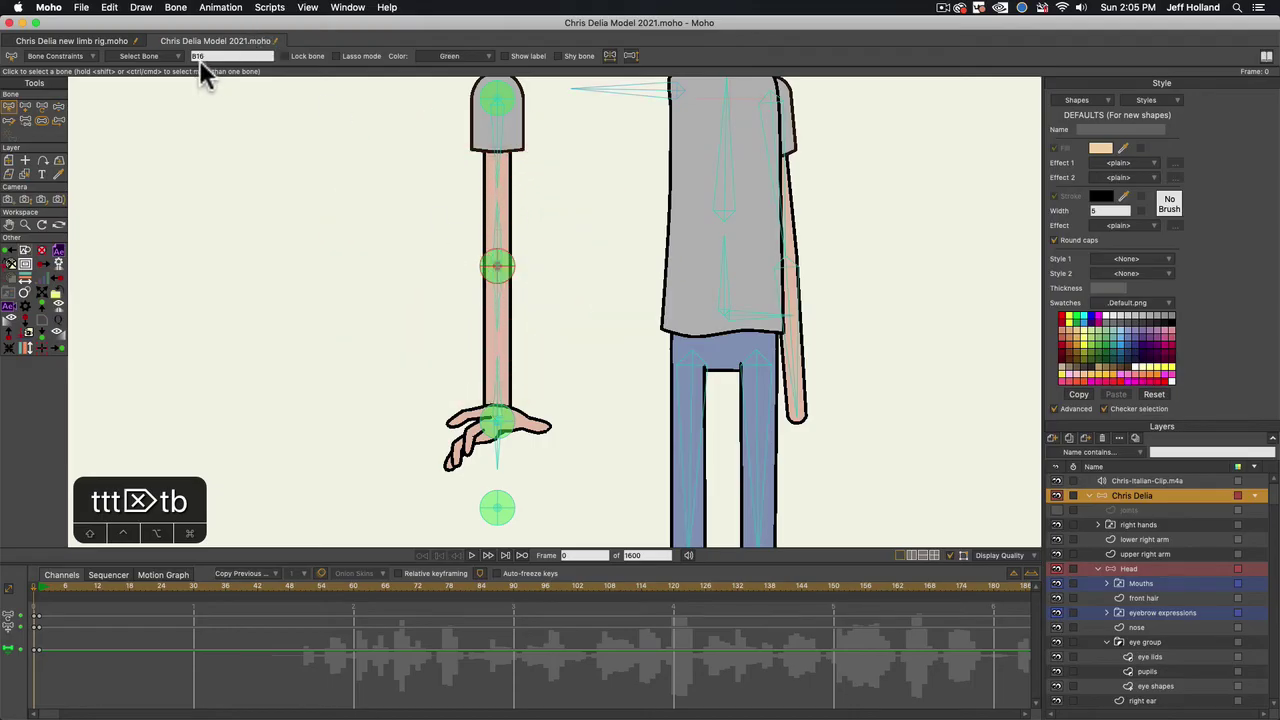
{"action": "left_click", "coordinate": [500, 393]}
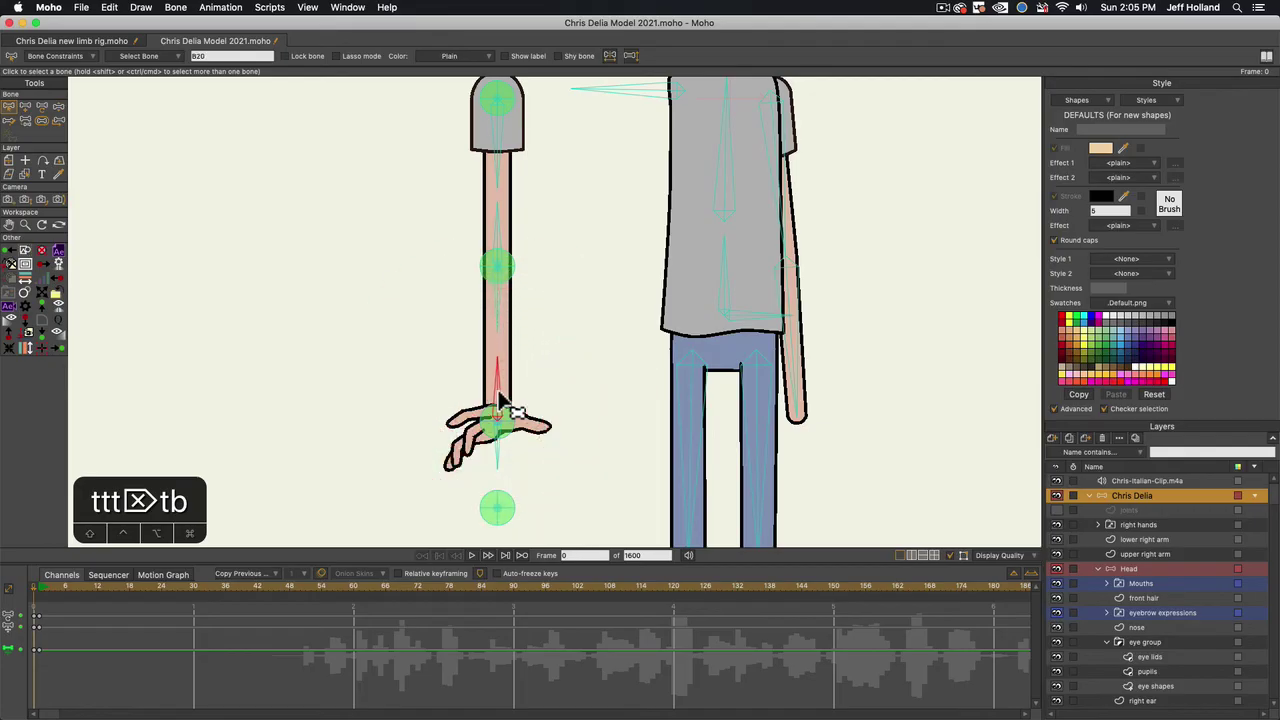
{"action": "left_click", "coordinate": [66, 51]}
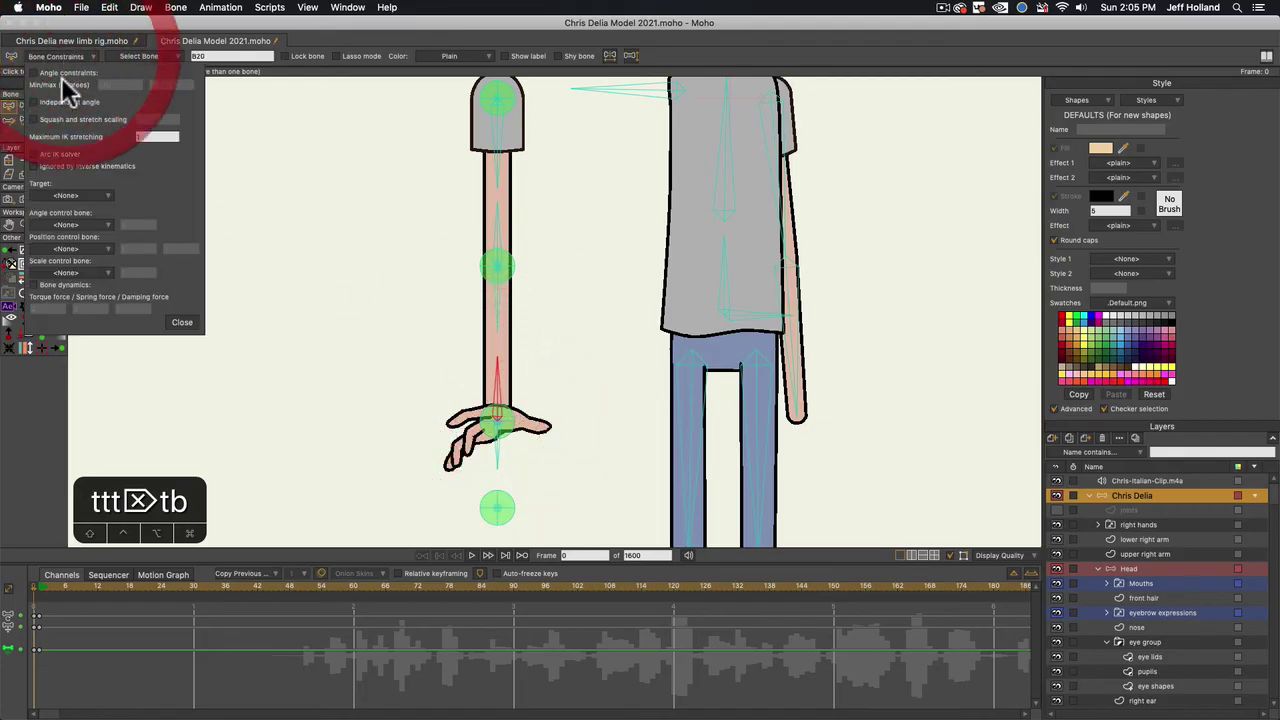
{"action": "left_click", "coordinate": [58, 196]}
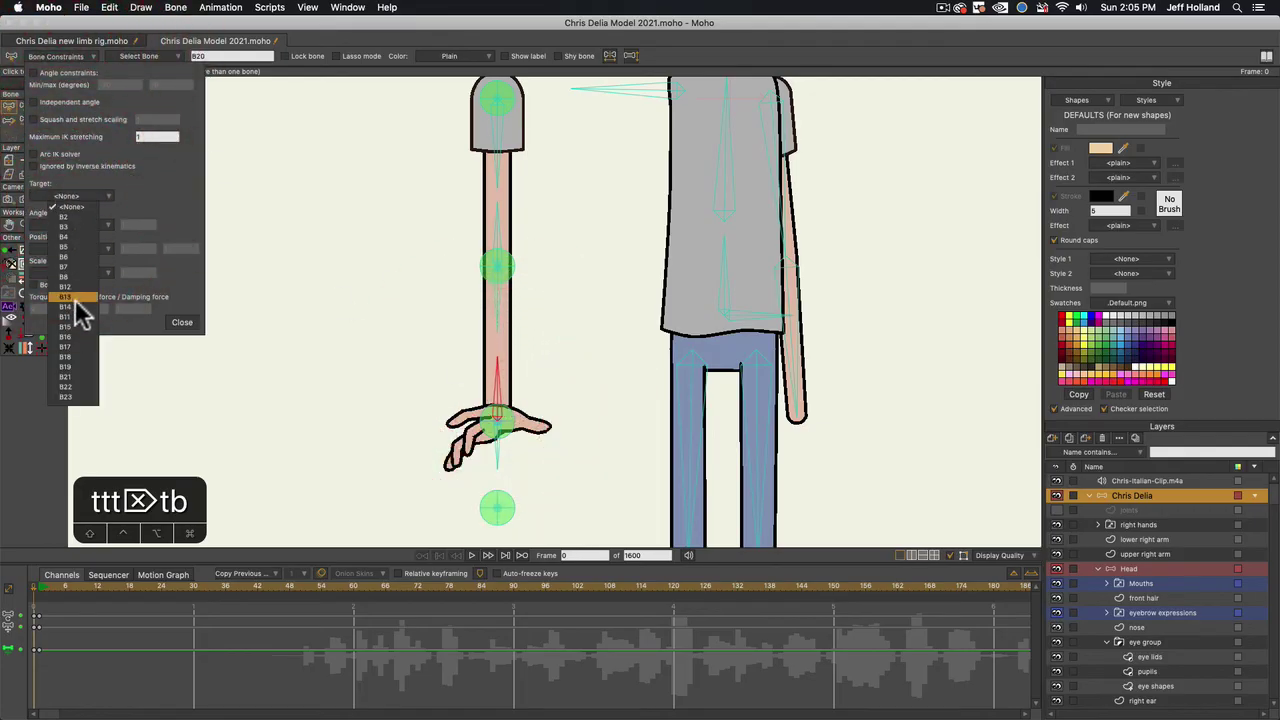
{"action": "left_click", "coordinate": [80, 338]}
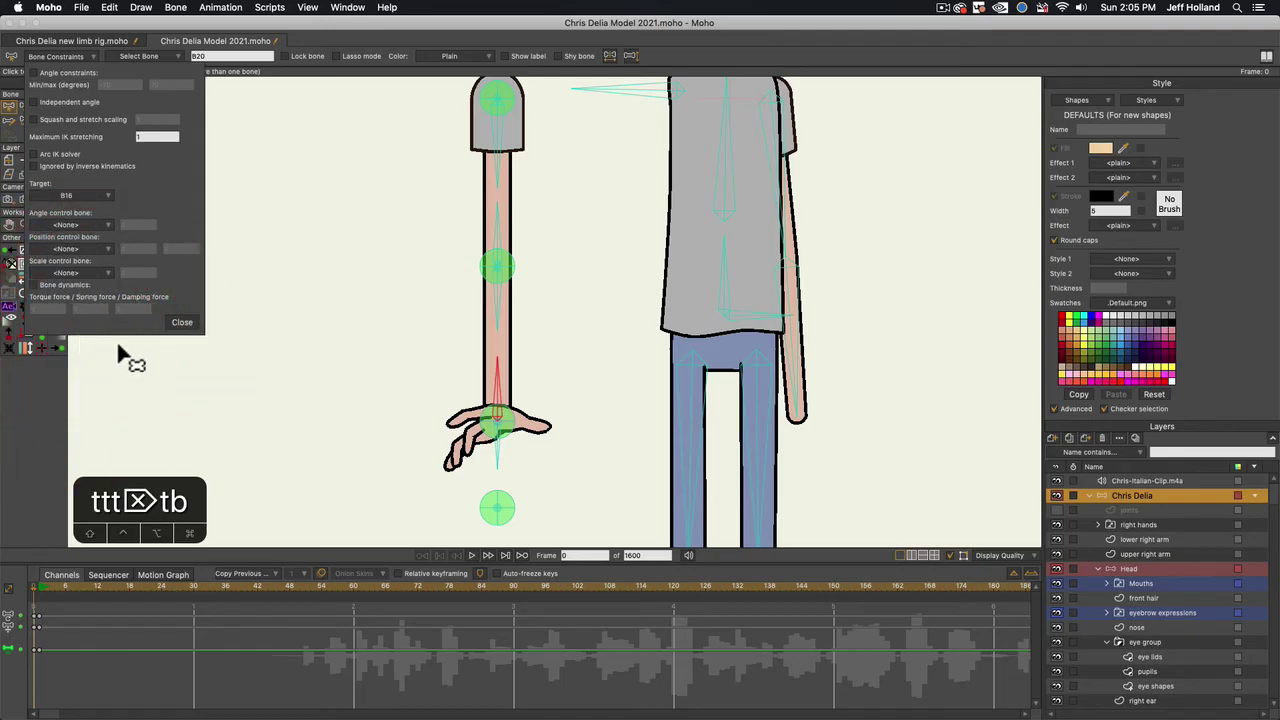
{"action": "left_click", "coordinate": [178, 324]}
At frame 1, move the wrist pin in close beside the elbow pin to test how the forearm bones follow
{"action": "left_click", "coordinate": [38, 588]}
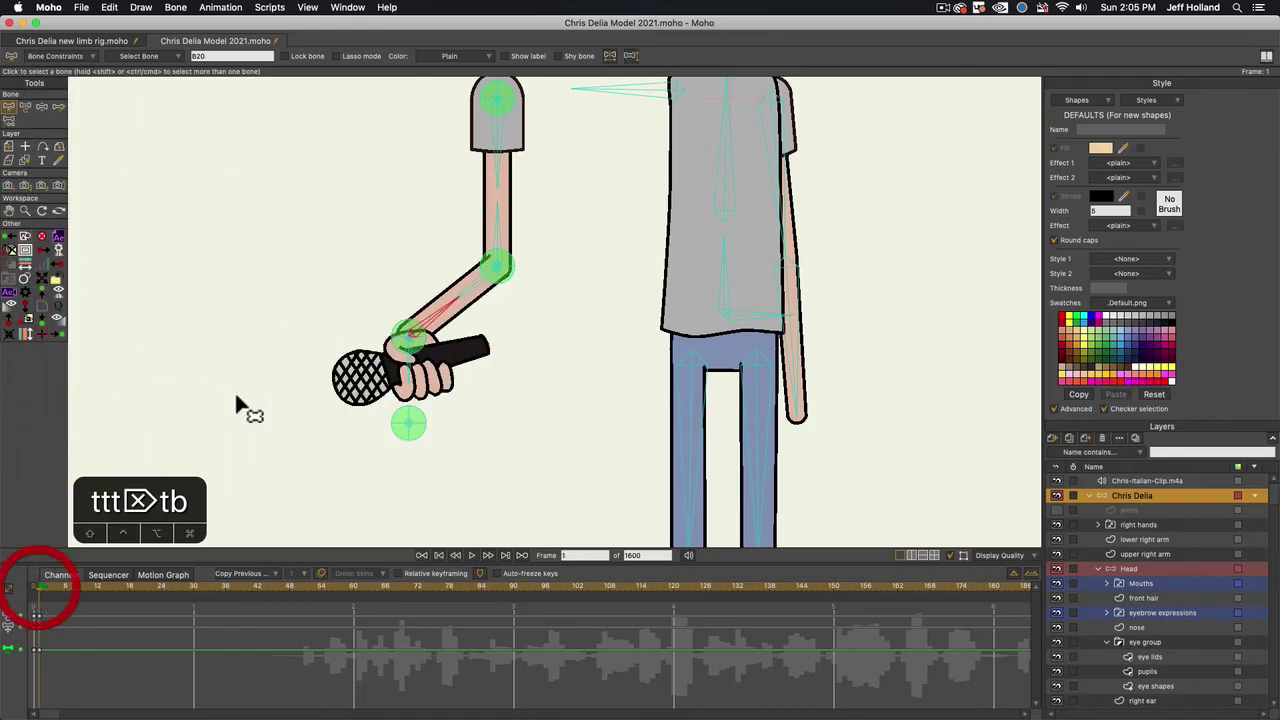
{"action": "scroll", "coordinate": [360, 328], "scroll_direction": "down", "scroll_amount": 2}
{"action": "key", "text": "t"}
{"action": "left_click_drag", "start_coordinate": [398, 340], "coordinate": [496, 272]}
{"action": "left_click", "coordinate": [488, 290]}
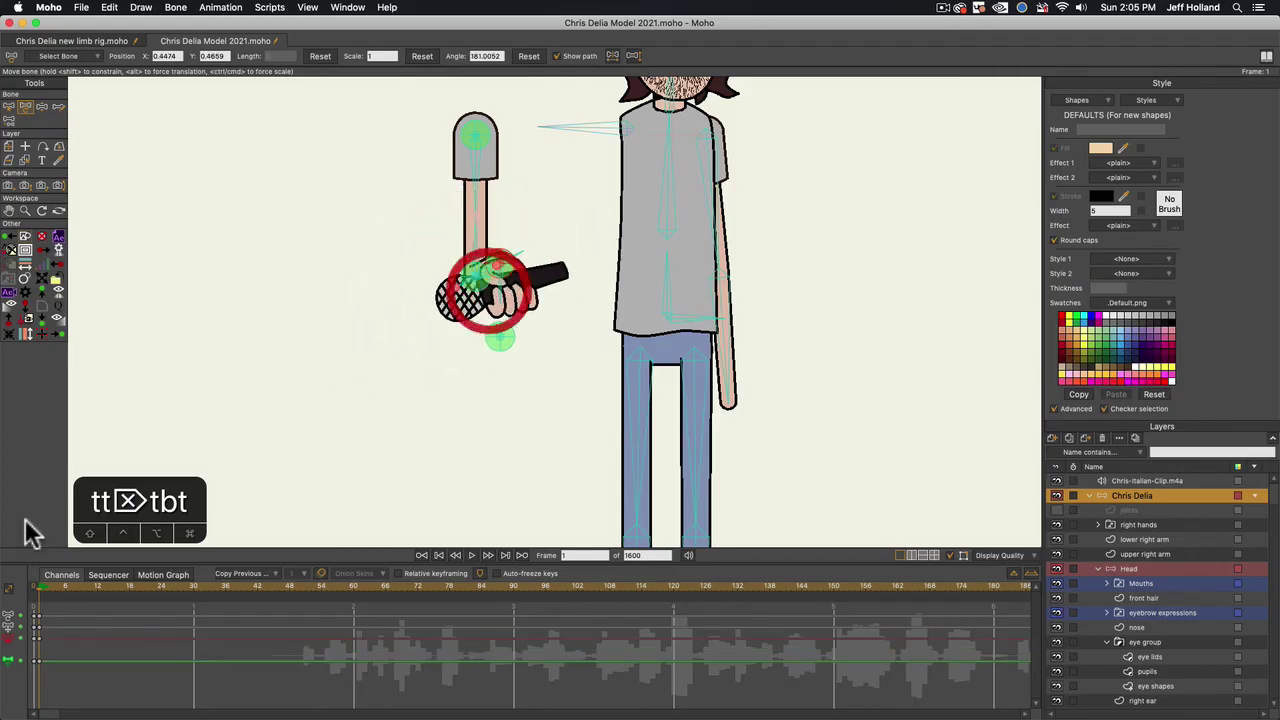
{"action": "scroll", "coordinate": [508, 272], "scroll_direction": "up", "scroll_amount": 2}
{"action": "scroll", "coordinate": [489, 294], "scroll_direction": "down", "scroll_amount": 1}
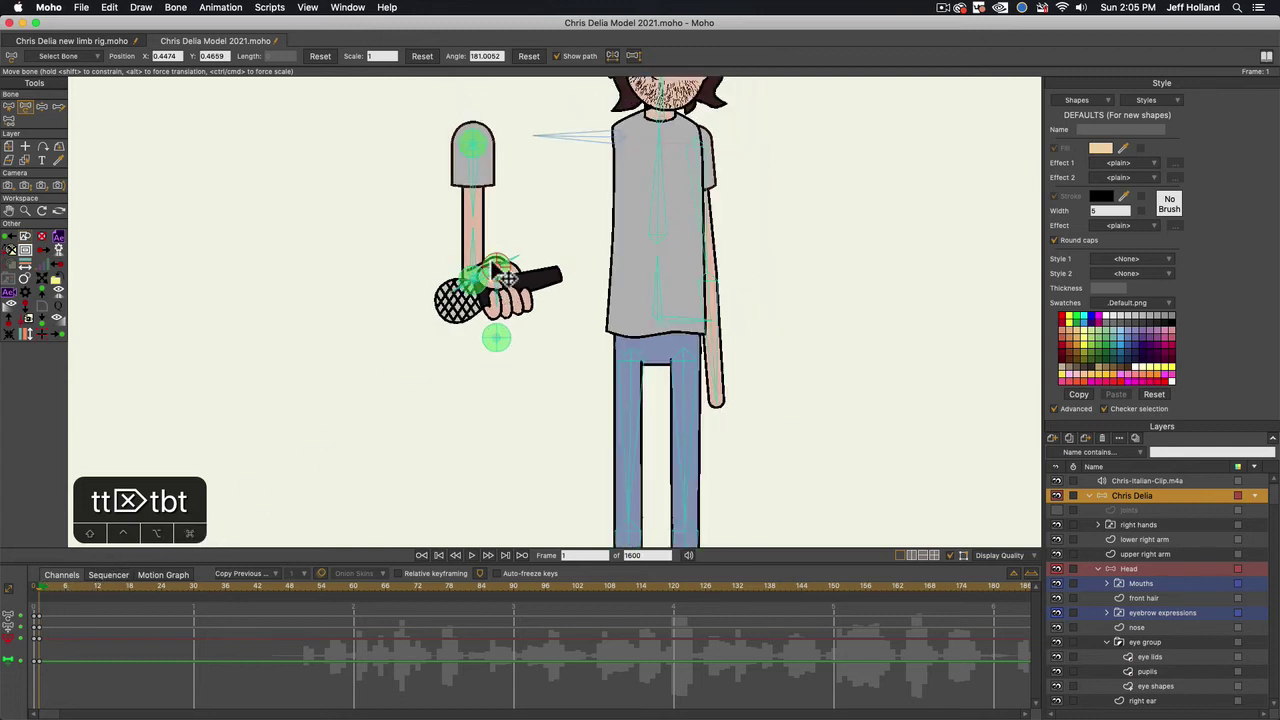
{"action": "mouse_move", "coordinate": [493, 270]}
{"action": "left_mouse_down"}
{"action": "mouse_move", "coordinate": [528, 271]}
{"action": "mouse_move", "coordinate": [505, 272]}
{"action": "left_mouse_up"}
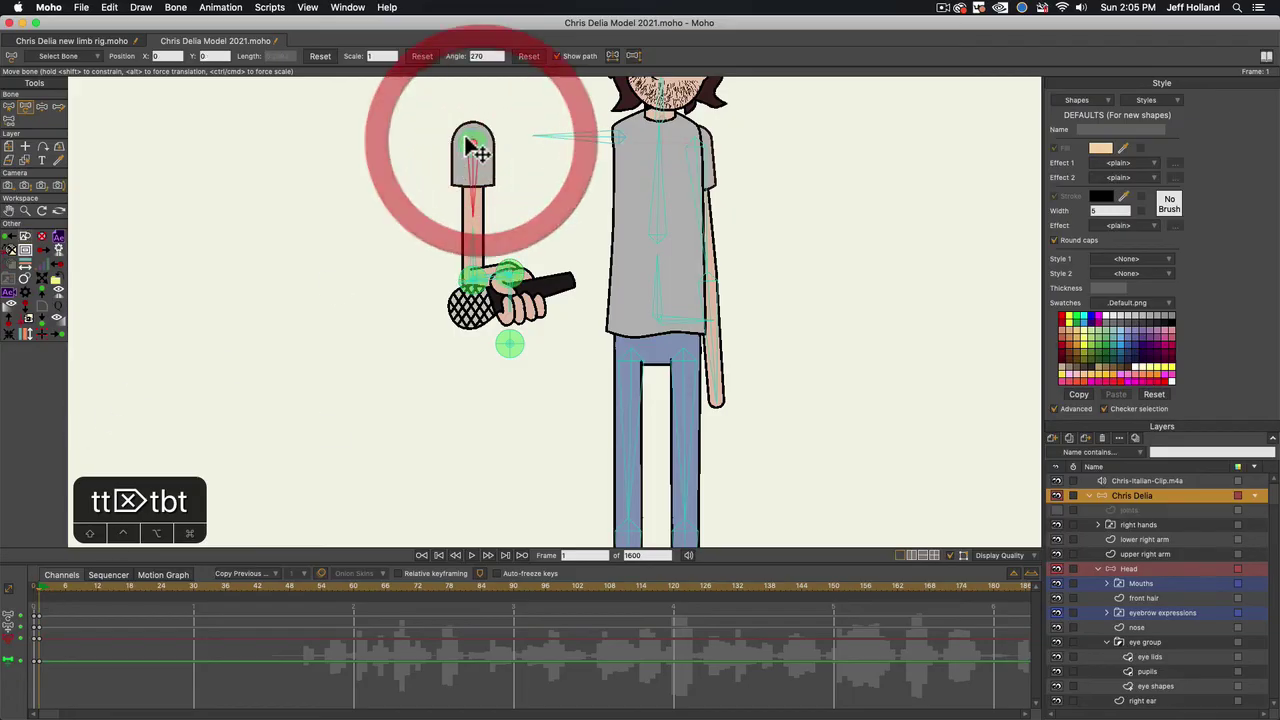
{"action": "left_click", "coordinate": [434, 157]}
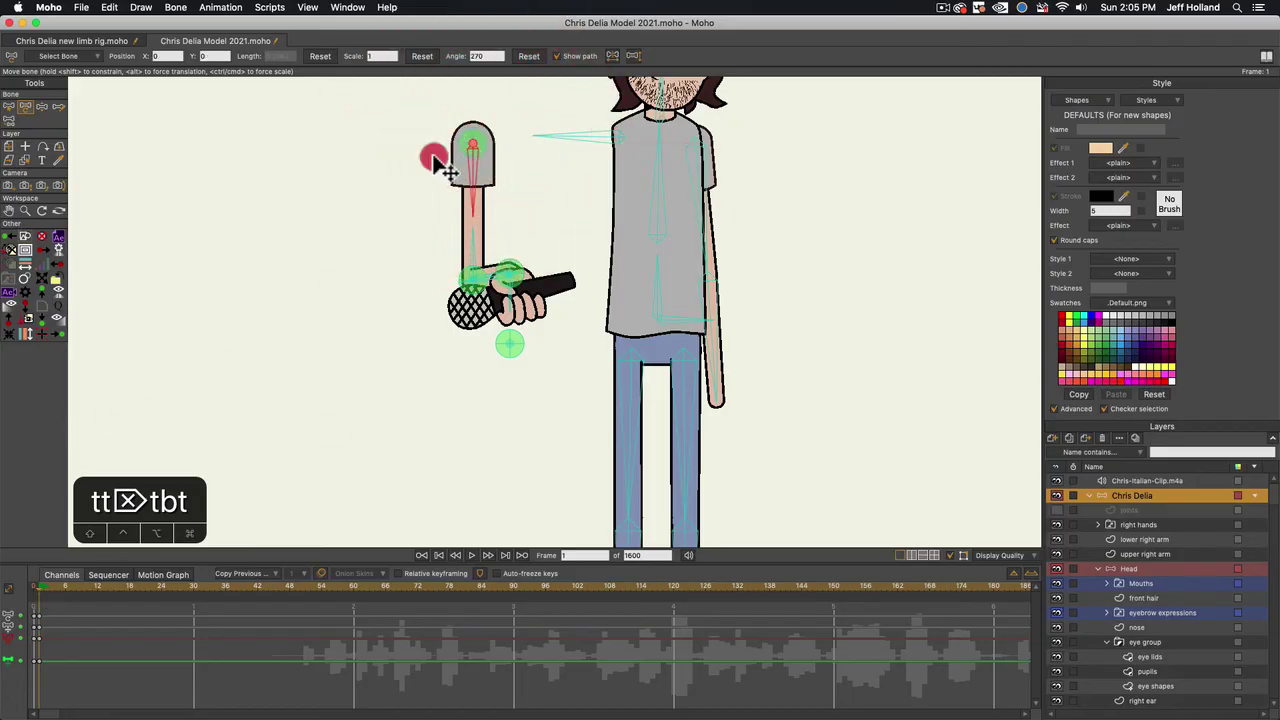
At frame 0, hide all of the microphone arm's bones between the green pins, including the hand bone
{"action": "left_click", "coordinate": [24, 596]}
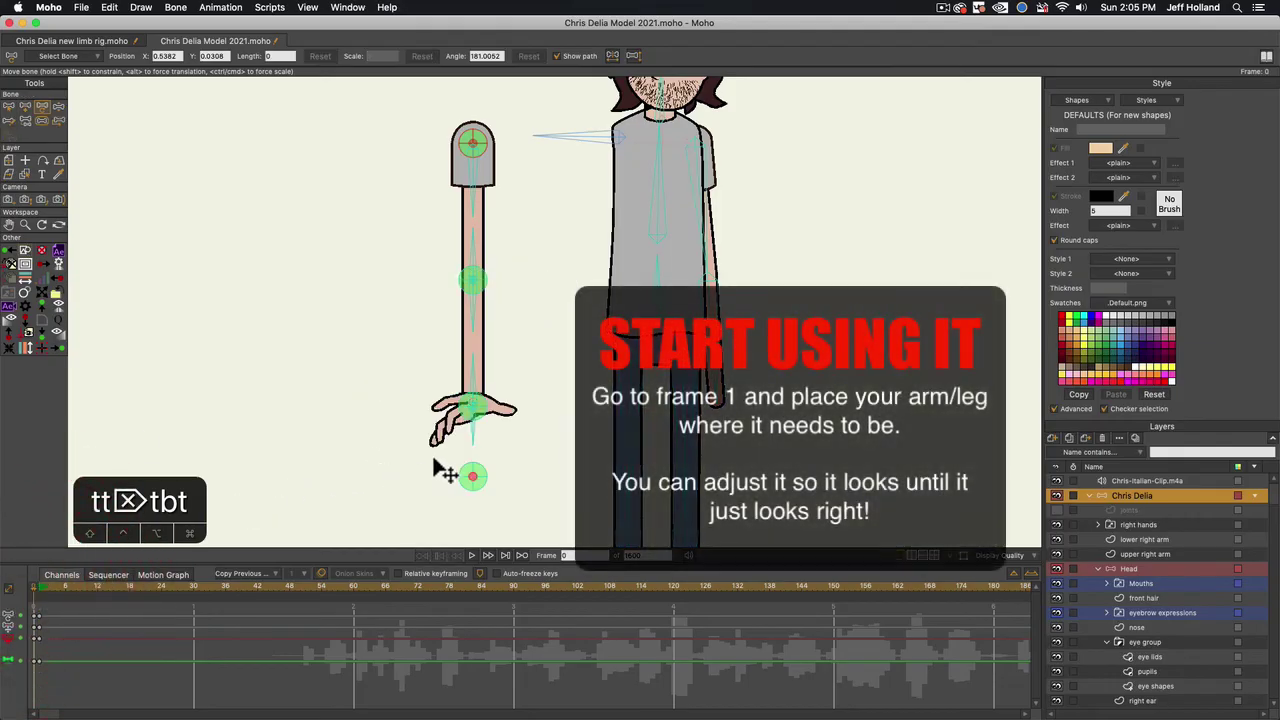
{"action": "key", "text": "g"}
{"action": "key", "text": "b"}
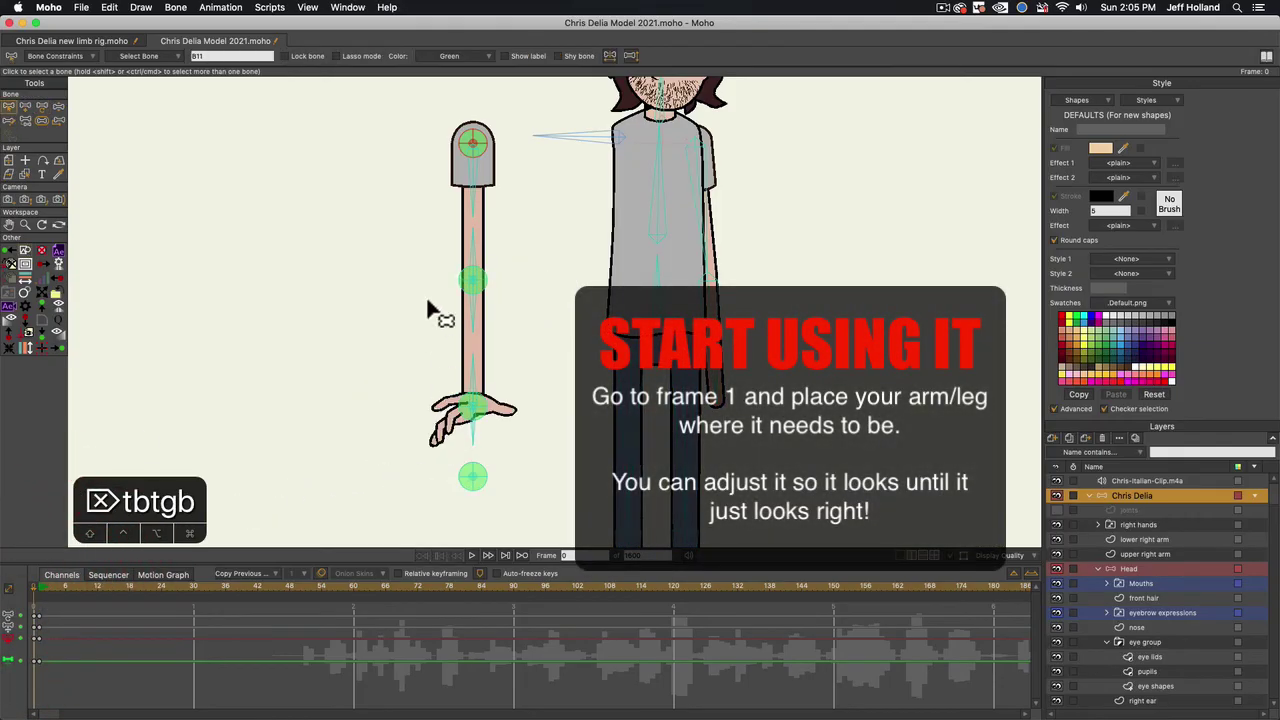
{"action": "left_click_drag", "start_coordinate": [440, 256], "coordinate": [512, 194]}
{"action": "left_click_drag", "start_coordinate": [444, 368], "coordinate": [528, 294]}
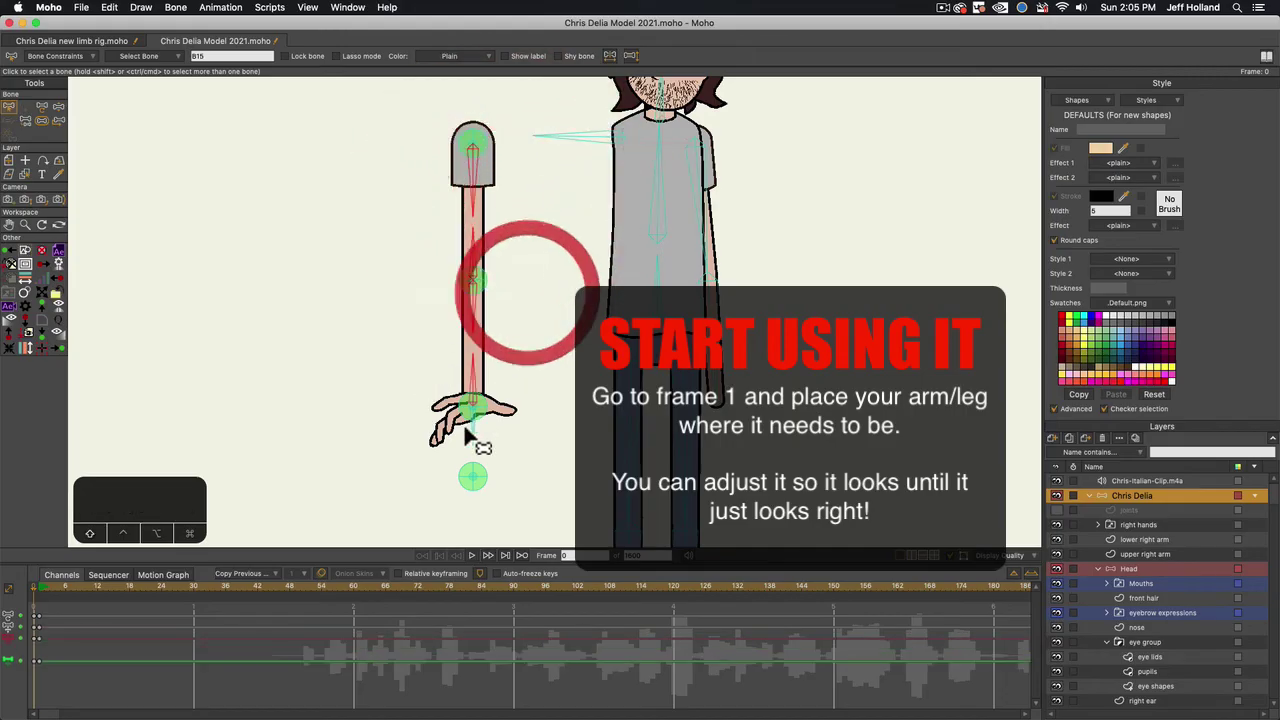
{"action": "left_click", "coordinate": [175, 7]}
{"action": "left_click", "coordinate": [190, 161]}
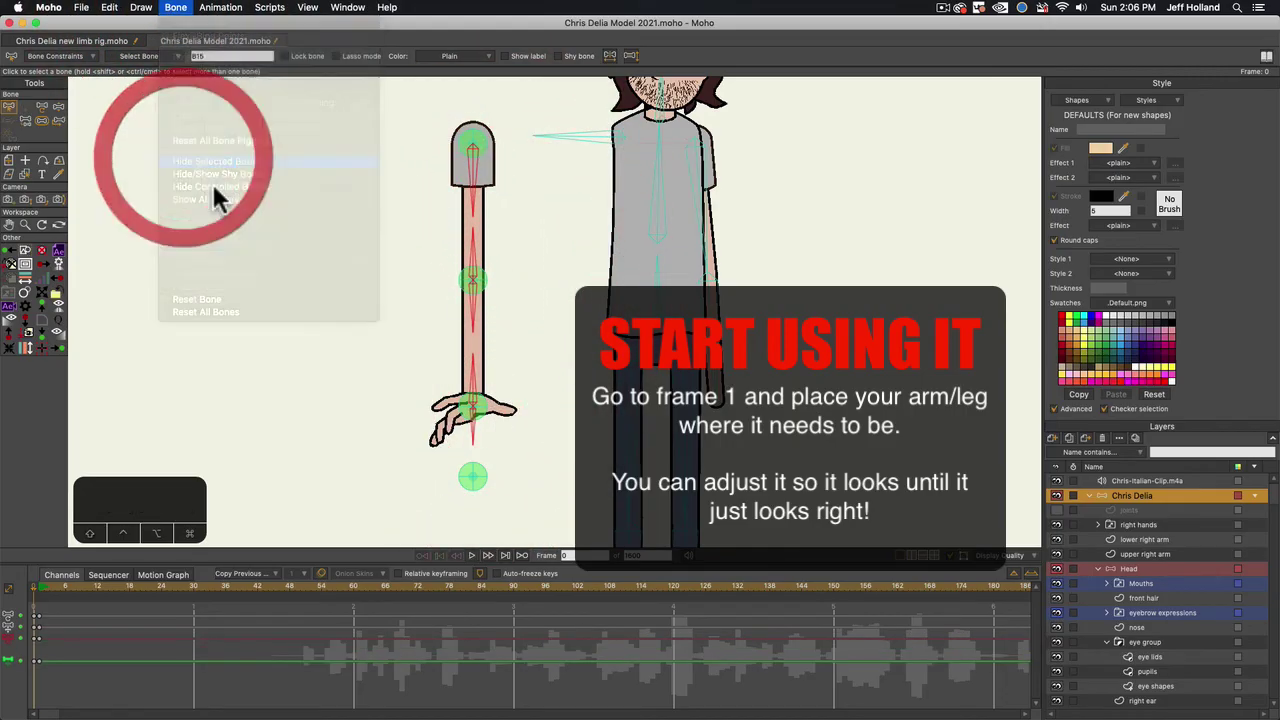
At frame 1, move the arm's shoulder pin onto the base of the shoulder bone at position 0, 0
{"action": "left_click", "coordinate": [38, 584]}
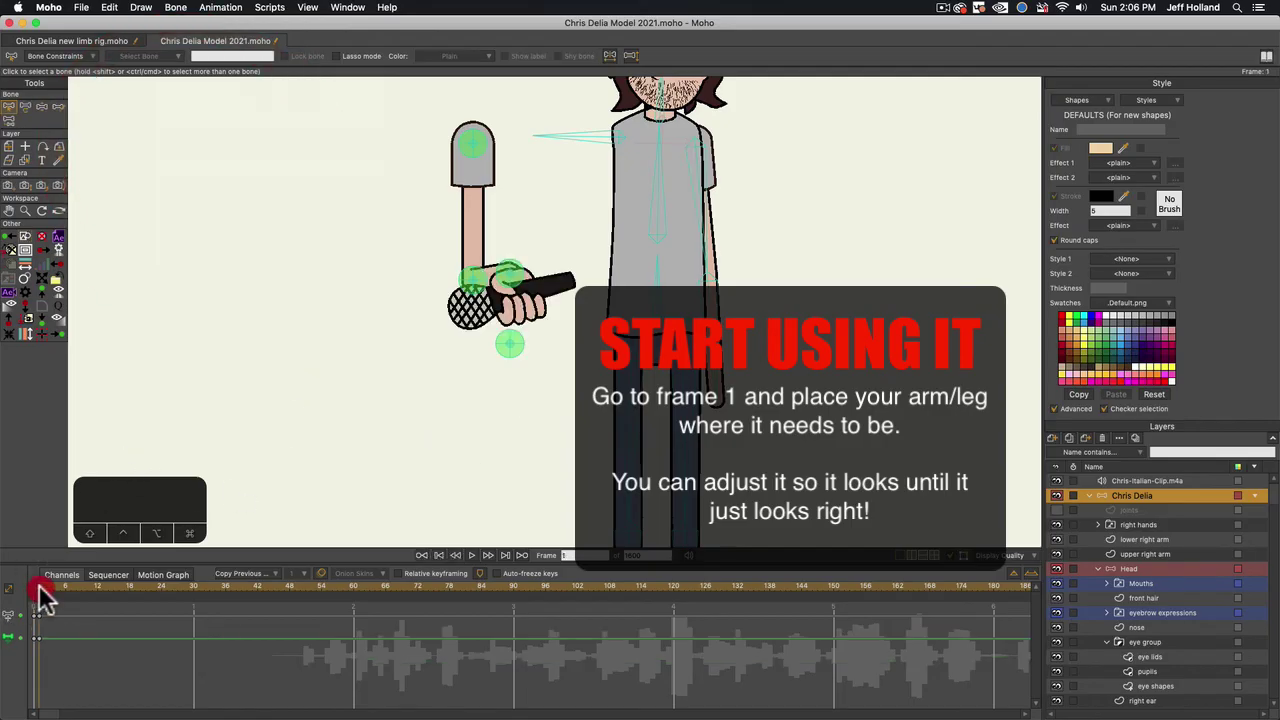
{"action": "key", "text": "t"}
{"action": "left_click", "coordinate": [503, 145]}
{"action": "left_click_drag", "start_coordinate": [504, 146], "coordinate": [655, 129]}
{"action": "scroll", "coordinate": [614, 138], "scroll_direction": "up", "scroll_amount": 5}
{"action": "scroll", "coordinate": [622, 138], "scroll_direction": "up", "scroll_amount": 5}
{"action": "scroll", "coordinate": [652, 129], "scroll_direction": "up", "scroll_amount": 2}
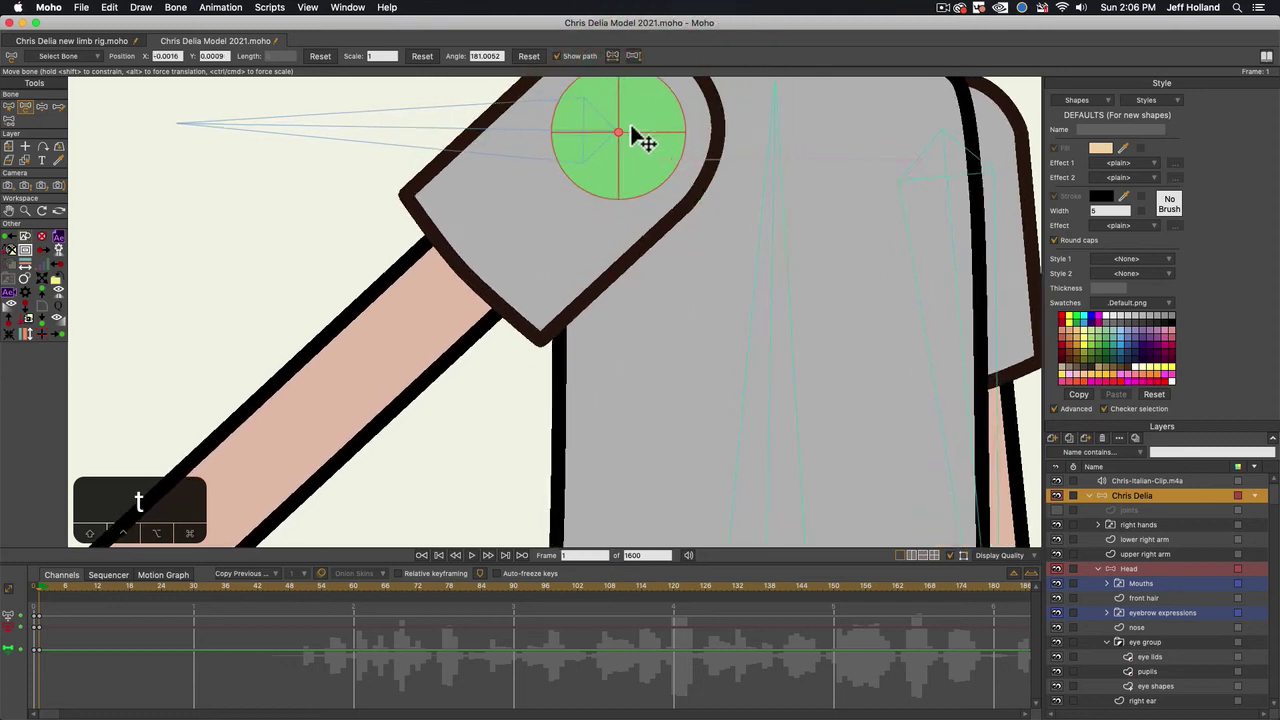
{"action": "scroll", "coordinate": [640, 140], "scroll_direction": "up", "scroll_amount": 3}
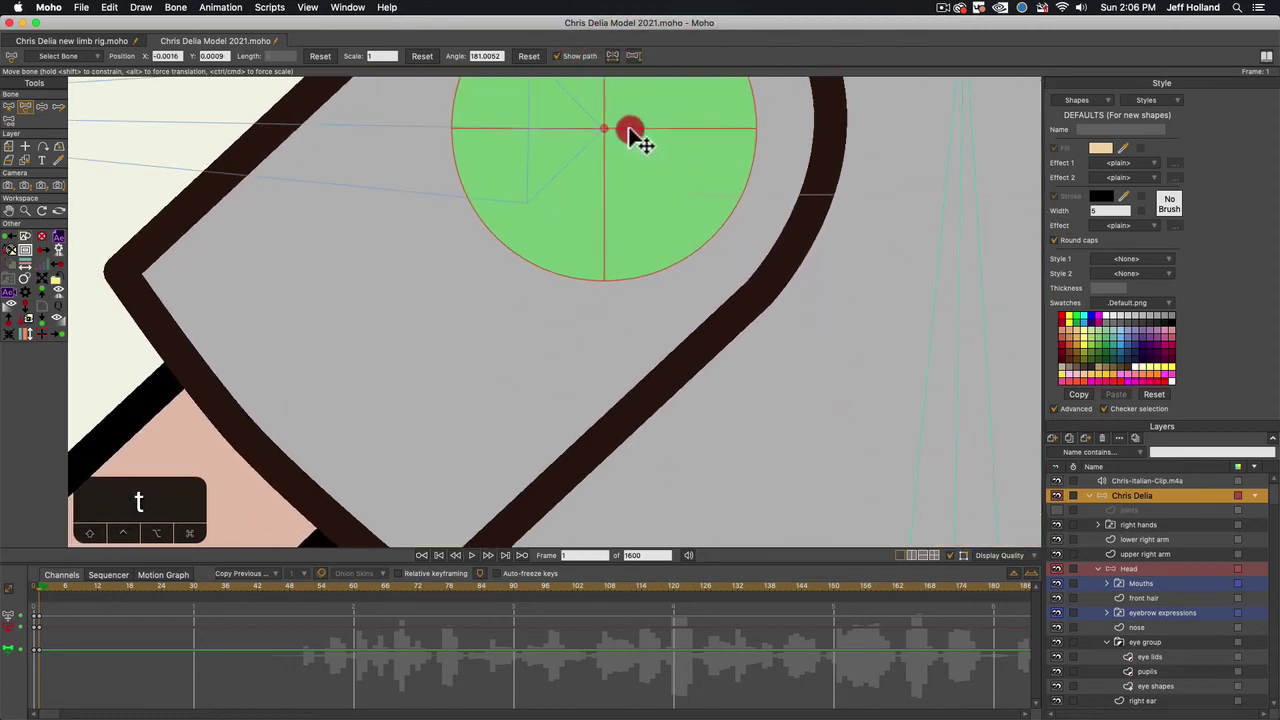
{"action": "scroll", "coordinate": [646, 143], "scroll_direction": "down", "scroll_amount": 6}
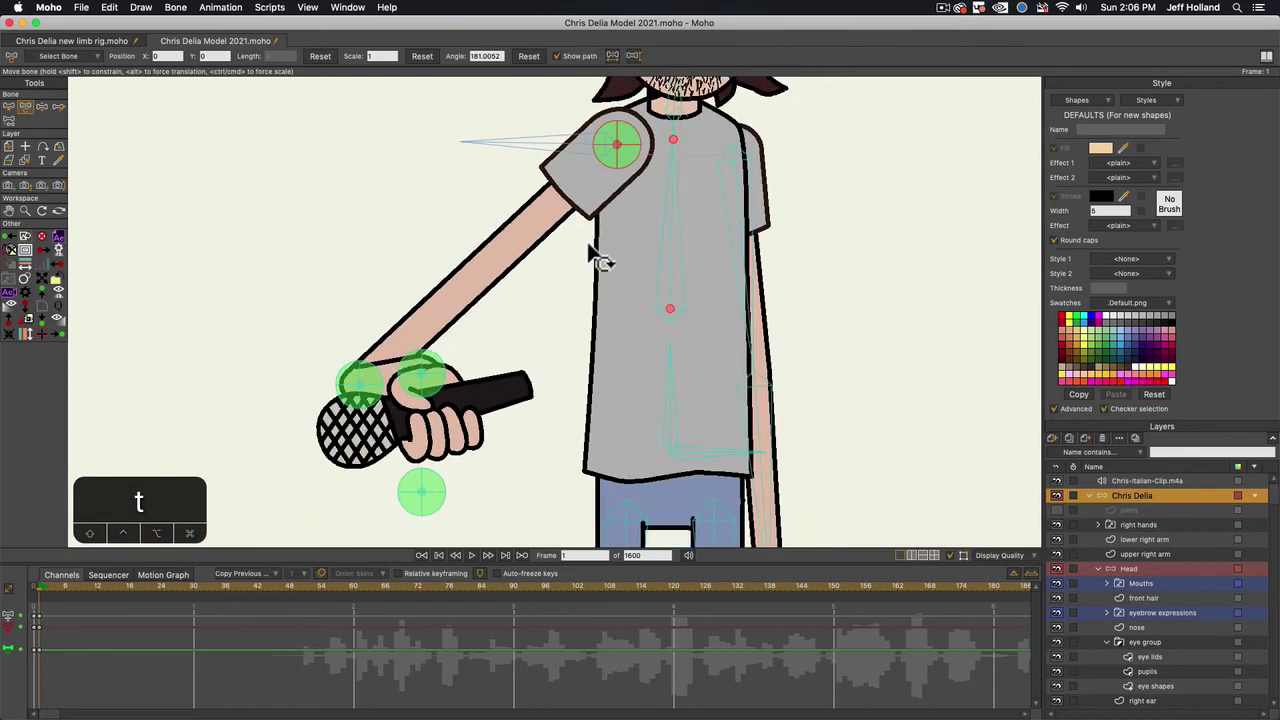
Angle the shoulder bone downward and reposition the arm pins so the slightly bent arm holds the mic beside the hip
{"action": "scroll", "coordinate": [592, 252], "scroll_direction": "down", "scroll_amount": 4}
{"action": "mouse_move", "coordinate": [558, 190]}
{"action": "left_mouse_down"}
{"action": "mouse_move", "coordinate": [557, 171]}
{"action": "mouse_move", "coordinate": [550, 255]}
{"action": "mouse_move", "coordinate": [550, 208]}
{"action": "mouse_move", "coordinate": [572, 180]}
{"action": "mouse_move", "coordinate": [562, 204]}
{"action": "left_mouse_up"}
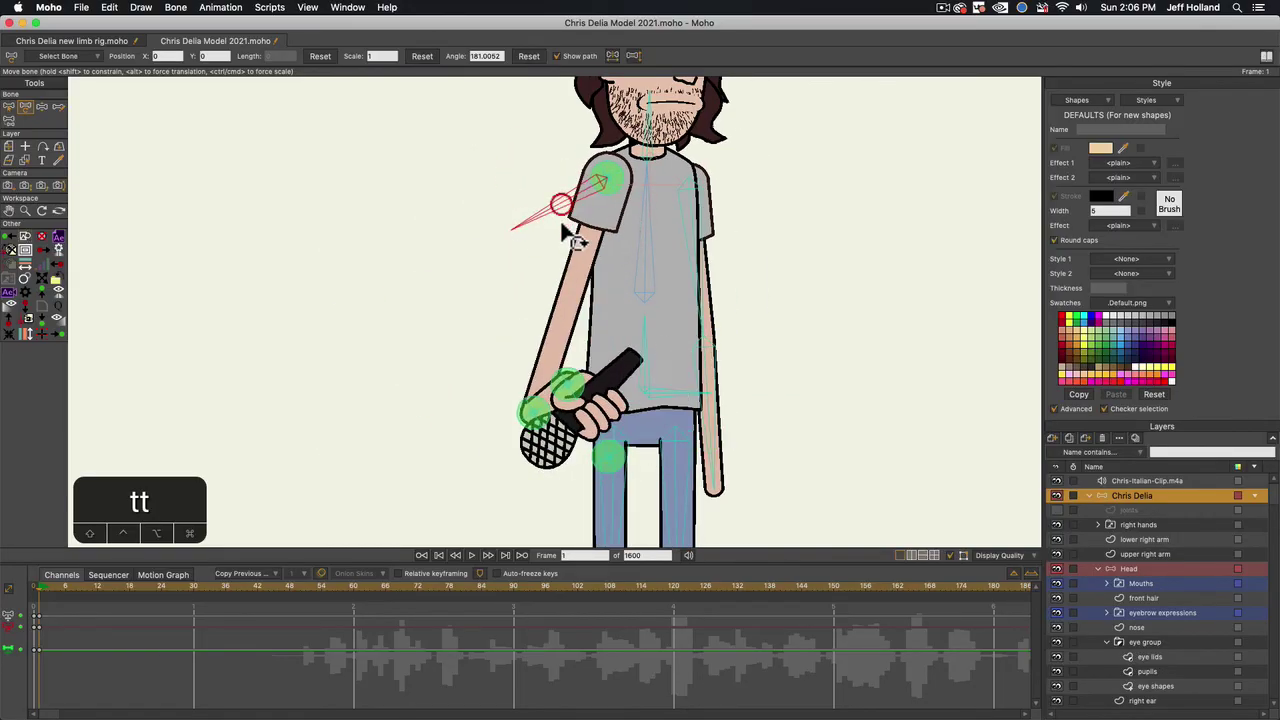
{"action": "key", "text": "t"}
{"action": "left_click", "coordinate": [534, 413]}
{"action": "left_click_drag", "start_coordinate": [534, 420], "coordinate": [506, 487]}
{"action": "scroll", "coordinate": [523, 347], "scroll_direction": "down", "scroll_amount": 5}
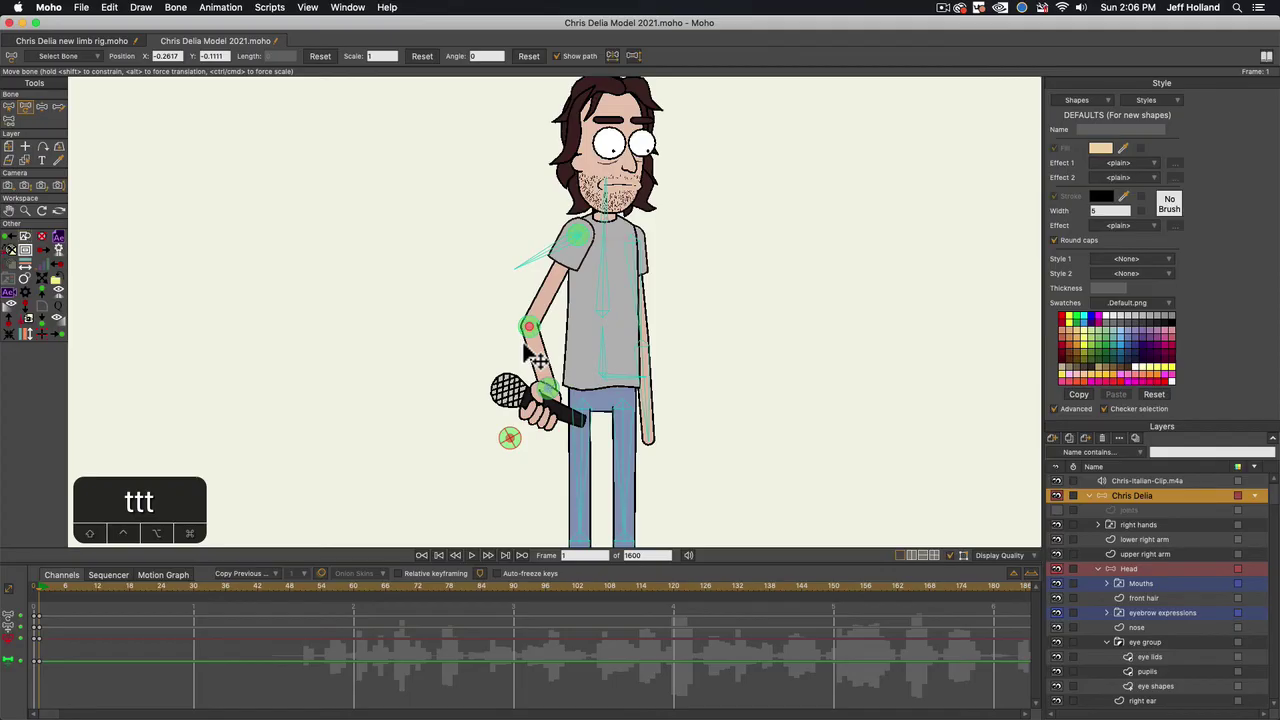
At frame 3, try moving the shoulder pin onto the chest and bending the arm to raise the mic
{"action": "left_click", "coordinate": [41, 584]}
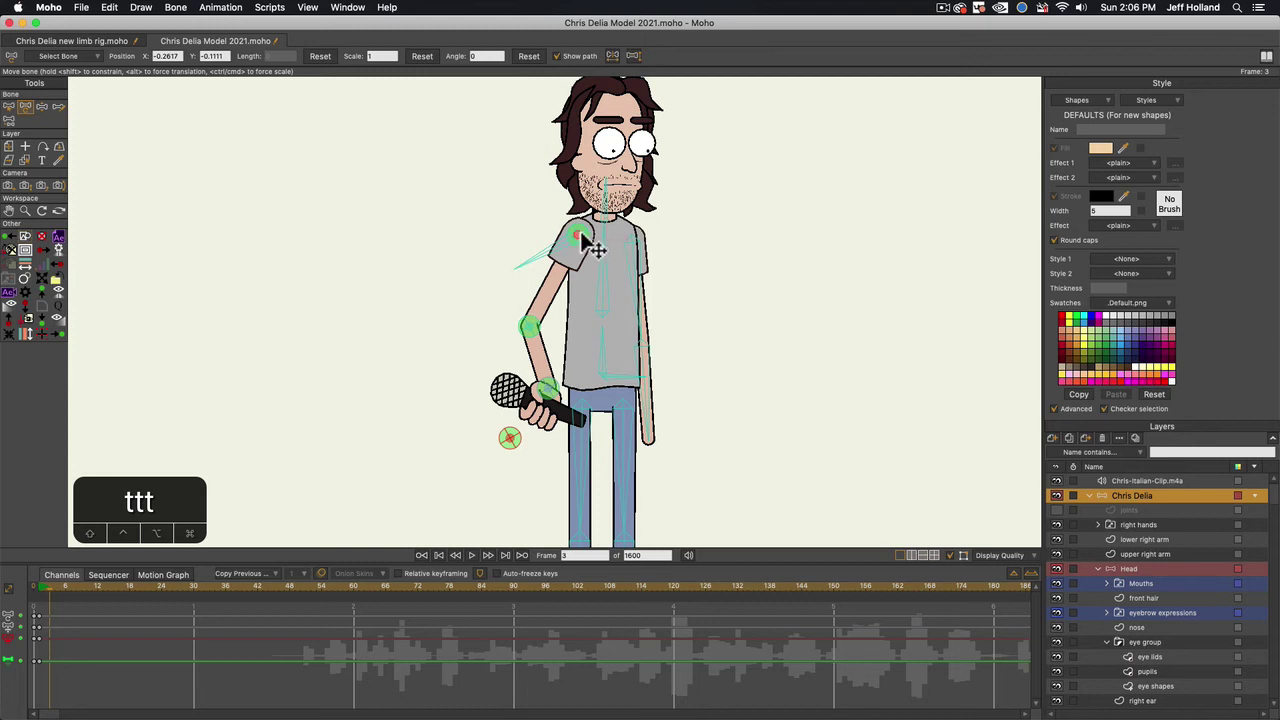
{"action": "mouse_move", "coordinate": [588, 248]}
{"action": "left_mouse_down"}
{"action": "mouse_move", "coordinate": [612, 240]}
{"action": "mouse_move", "coordinate": [595, 258]}
{"action": "mouse_move", "coordinate": [612, 255]}
{"action": "mouse_move", "coordinate": [599, 238]}
{"action": "left_mouse_up"}
{"action": "left_click", "coordinate": [598, 297]}
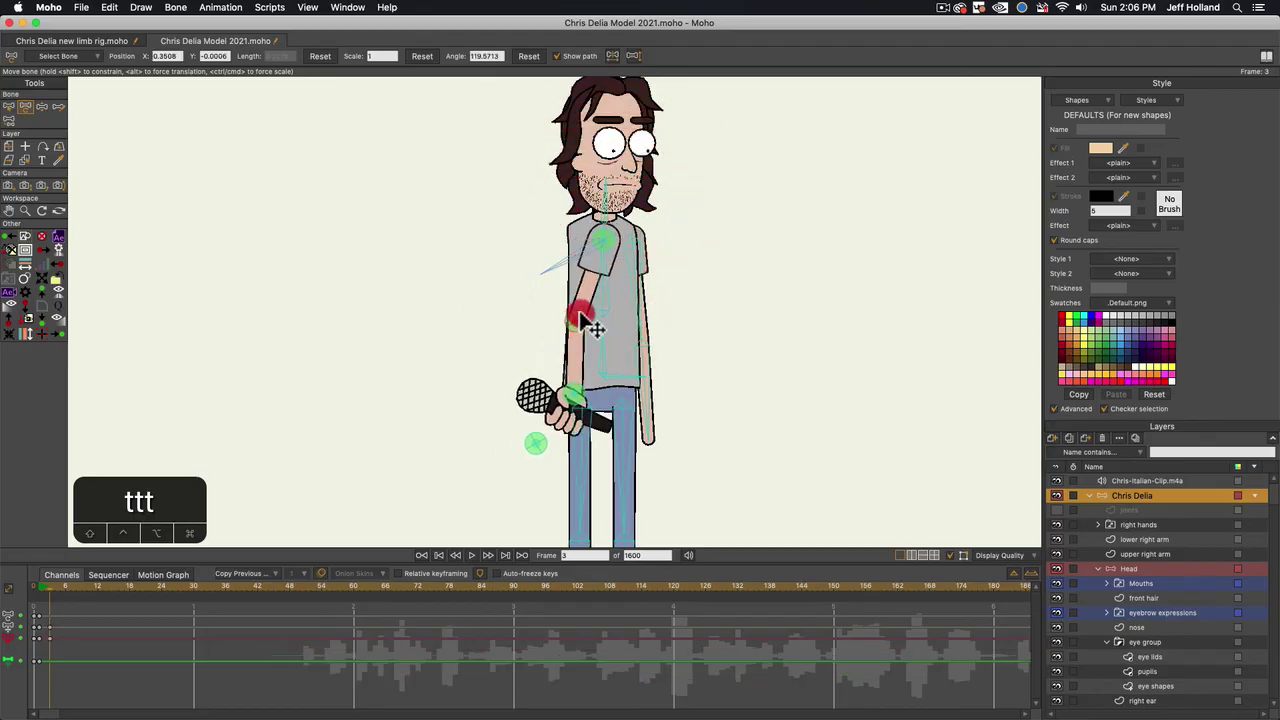
{"action": "left_click_drag", "start_coordinate": [597, 293], "coordinate": [602, 245]}
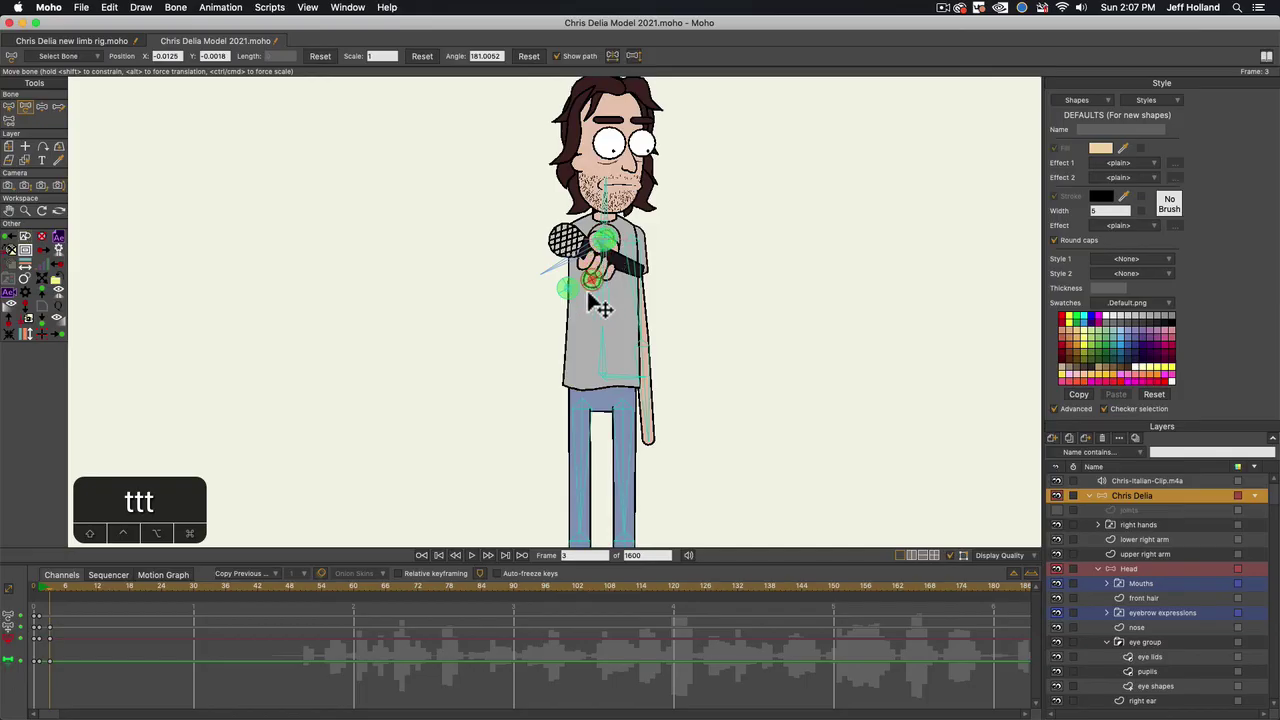
{"action": "left_click", "coordinate": [600, 249]}
{"action": "left_click_drag", "start_coordinate": [603, 246], "coordinate": [599, 303]}
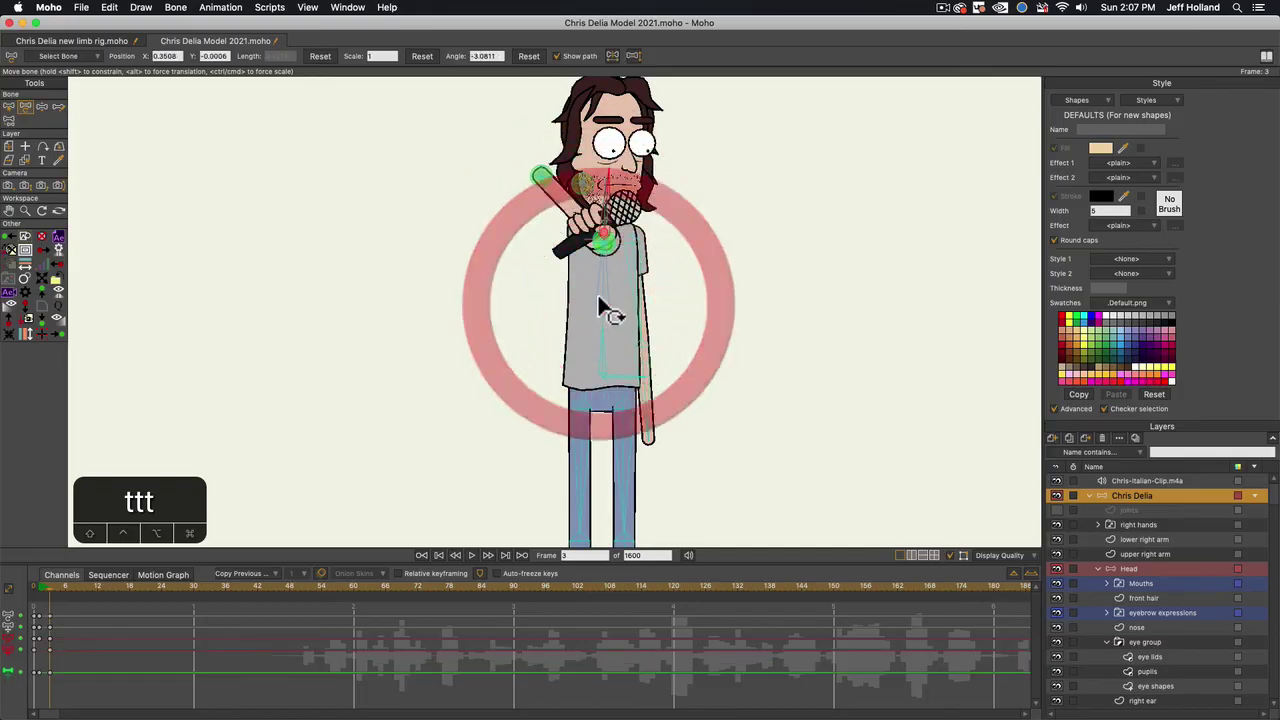
{"action": "left_click", "coordinate": [600, 239]}
{"action": "left_click_drag", "start_coordinate": [620, 250], "coordinate": [517, 298]}
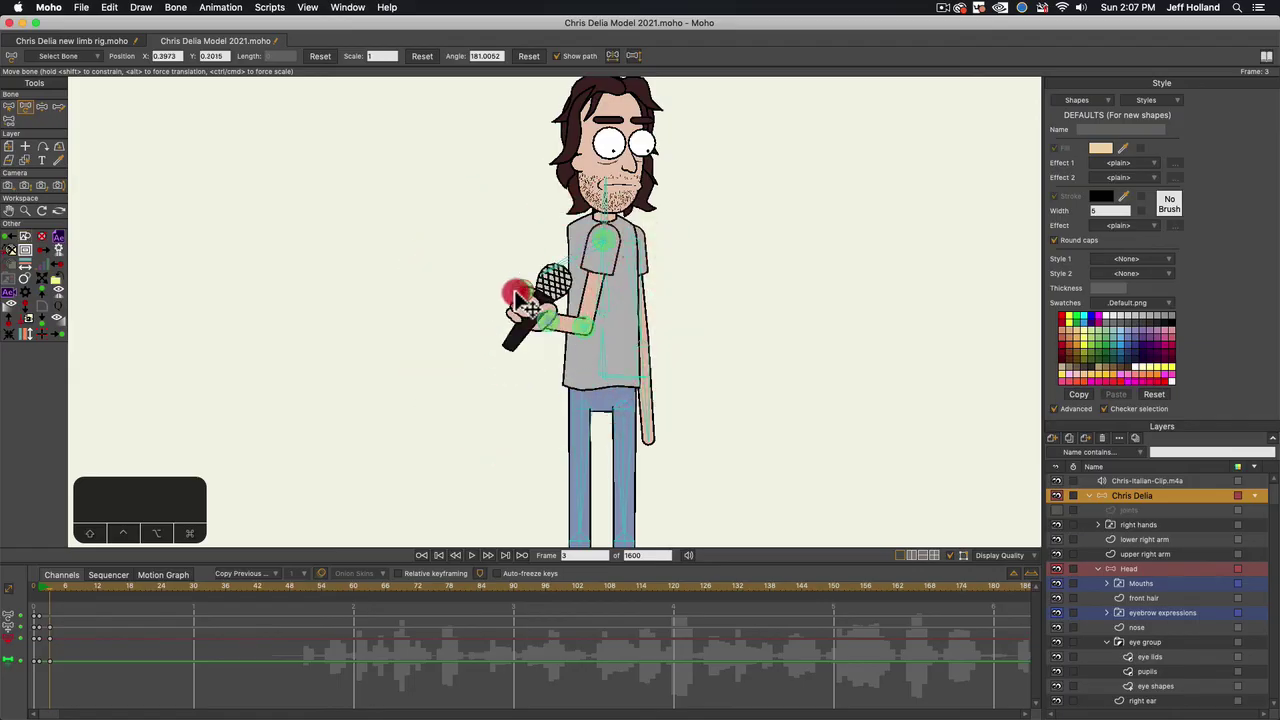
Delete the test pose's bone keyframes at frame 3
{"action": "left_click_drag", "start_coordinate": [53, 621], "coordinate": [46, 667]}
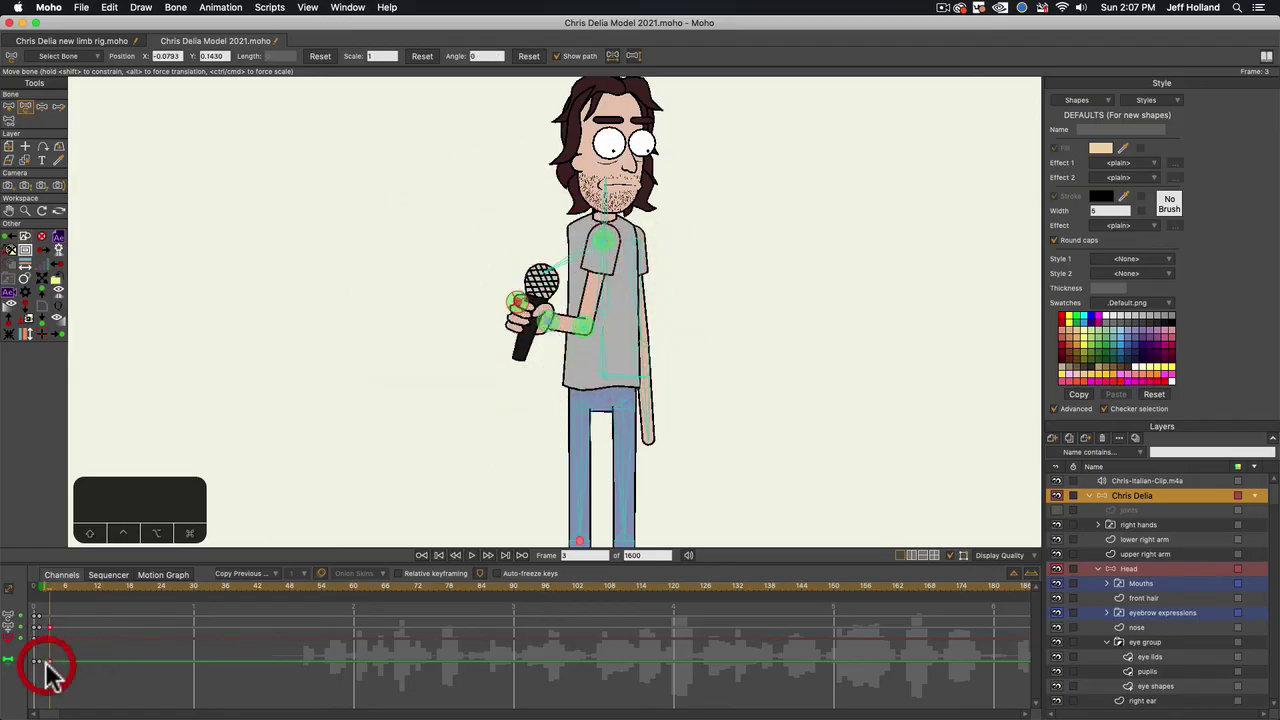
{"action": "key", "text": "BackSpace"}
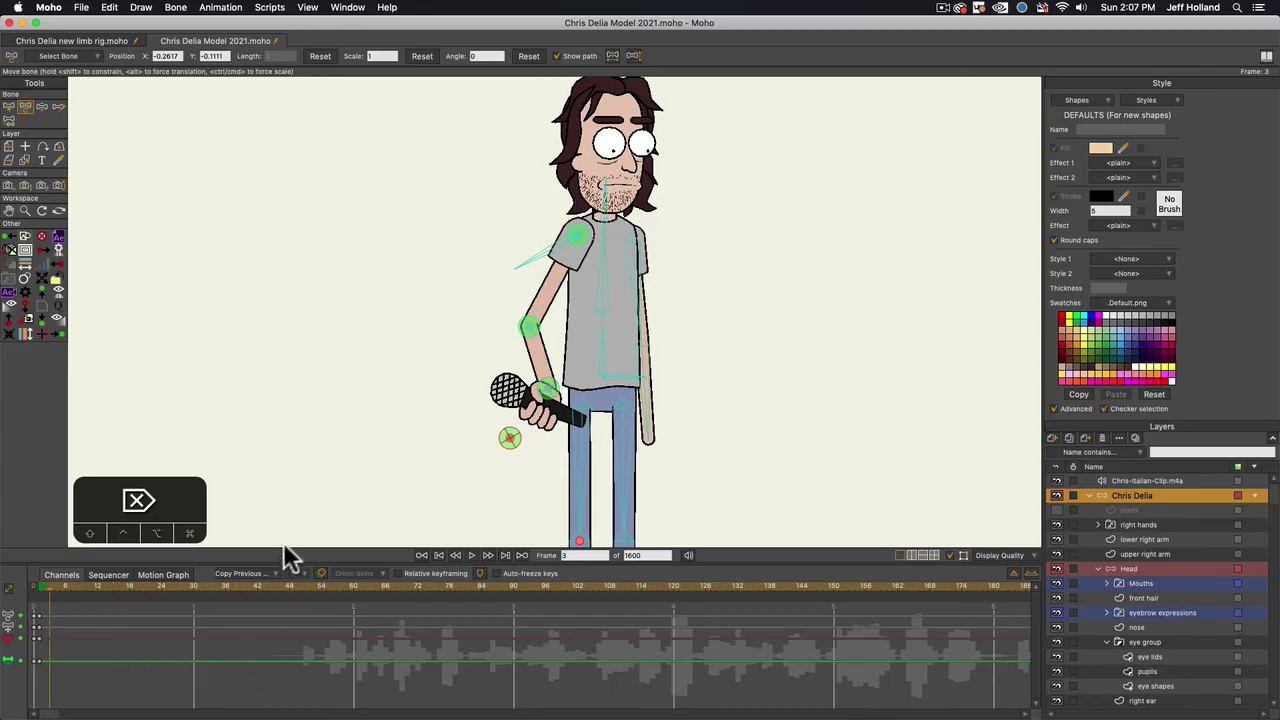
In the Chris Delia new limb rig document, review the fully pinned arms and legs at frames 0 and 1
{"action": "scroll", "coordinate": [287, 557], "scroll_direction": "down", "scroll_amount": 1}
{"action": "scroll", "coordinate": [366, 502], "scroll_direction": "up", "scroll_amount": 1}
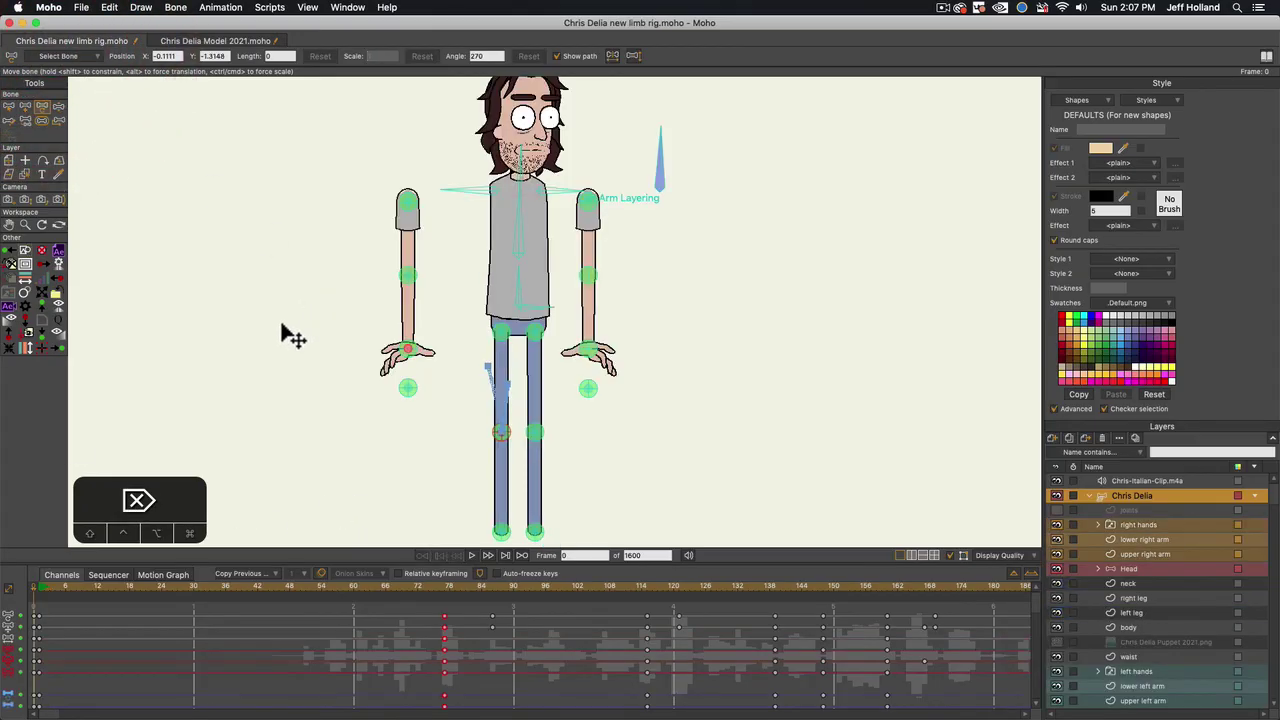
{"action": "left_click", "coordinate": [38, 592]}
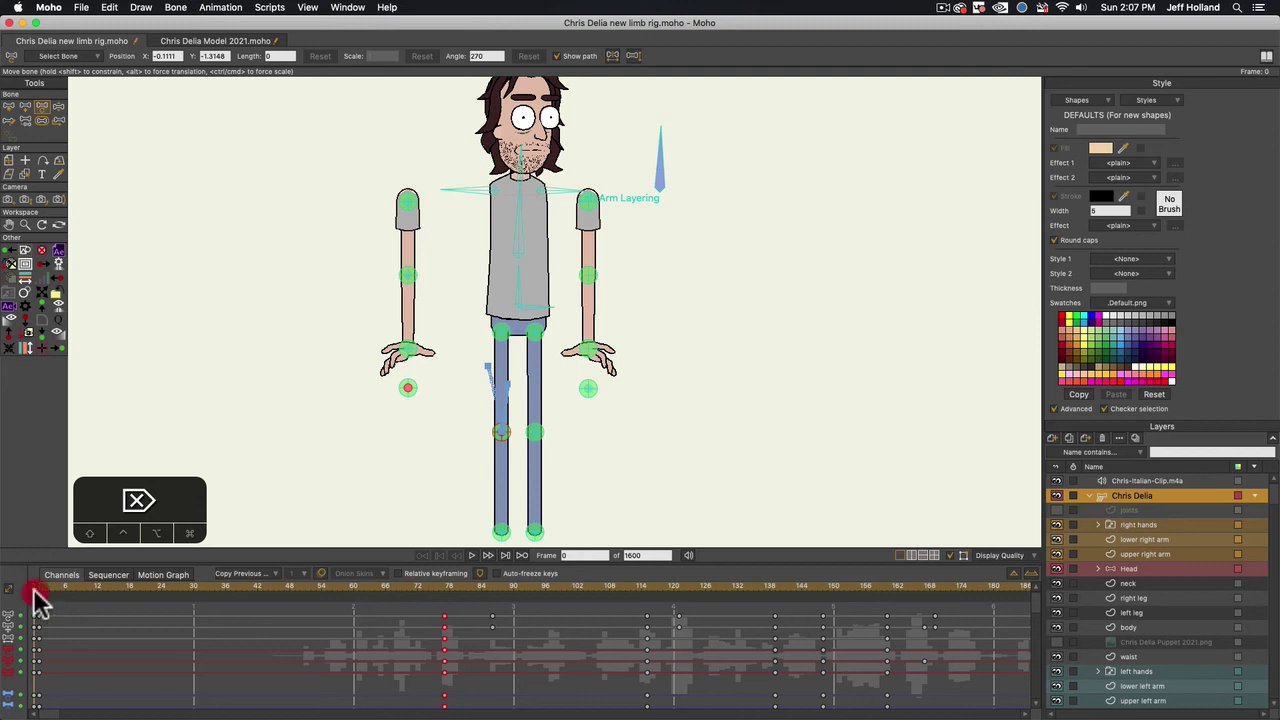
{"action": "left_click", "coordinate": [40, 592]}
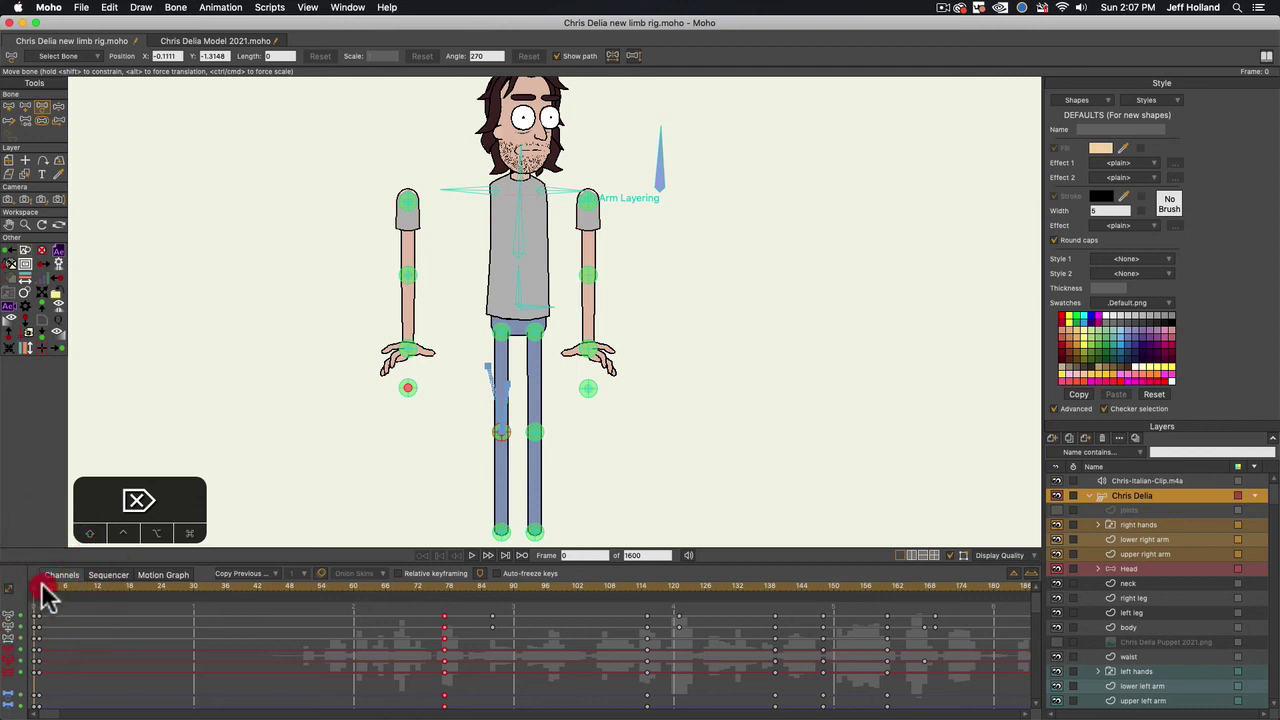
On the Chris Delia layer of the TURN model, move the arm pins at frame 1 to place both hands before the torso
{"action": "left_click", "coordinate": [545, 378]}
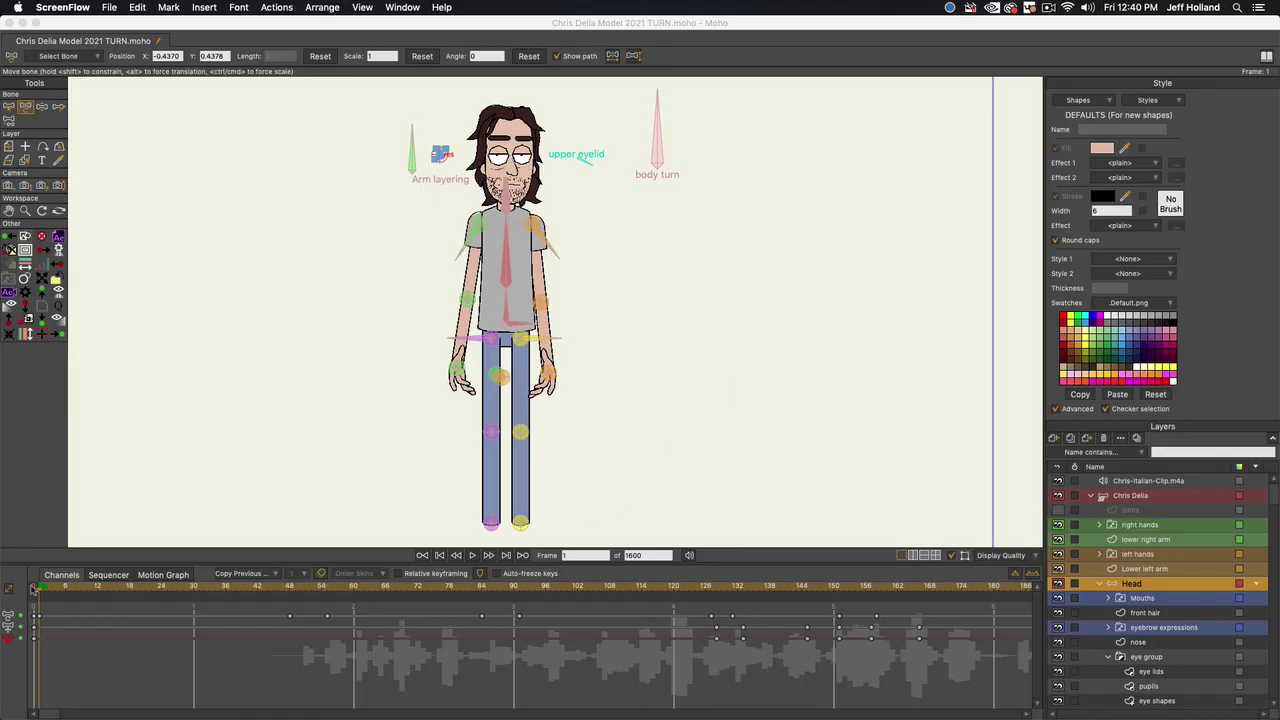
{"action": "left_click", "coordinate": [1108, 493]}
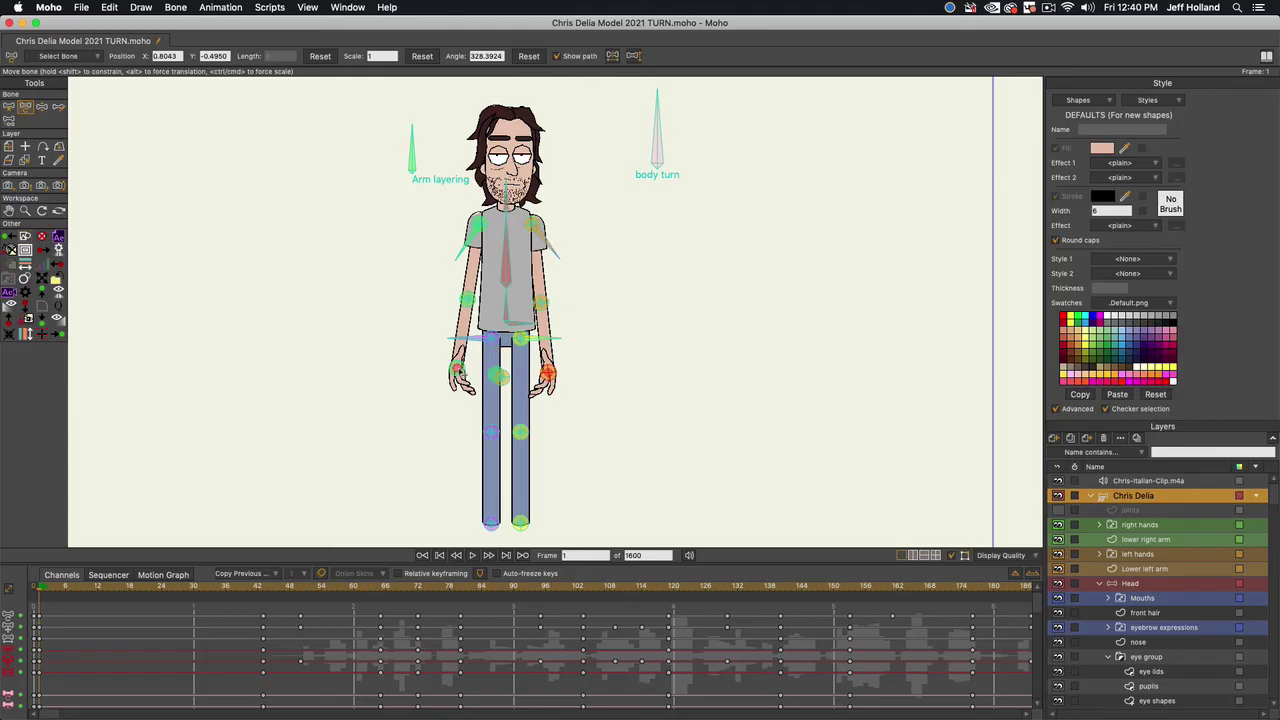
{"action": "left_click_drag", "start_coordinate": [460, 370], "coordinate": [500, 306]}
{"action": "left_click_drag", "start_coordinate": [550, 374], "coordinate": [525, 287]}
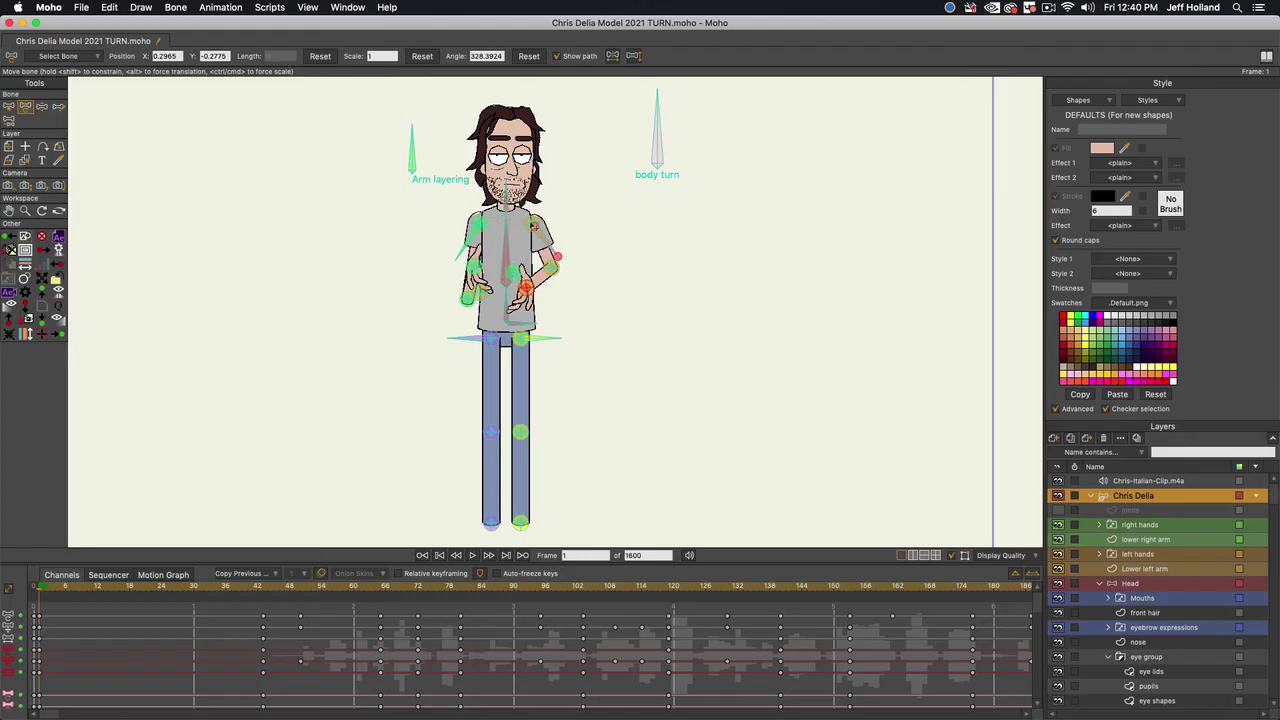
{"action": "left_click_drag", "start_coordinate": [538, 233], "coordinate": [496, 308]}
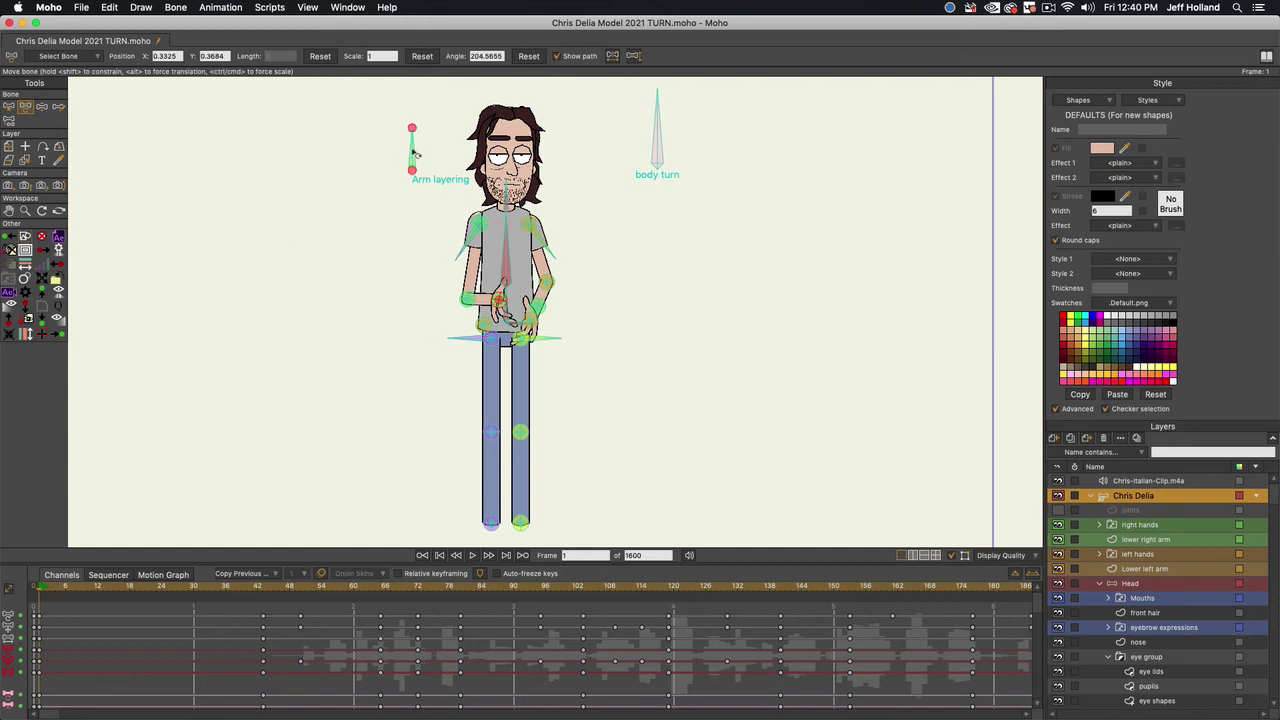
Try swinging the Arm layering bone and posing the arm behind the torso with the hand near the hip, and undo the pose
{"action": "left_click_drag", "start_coordinate": [415, 152], "coordinate": [457, 193]}
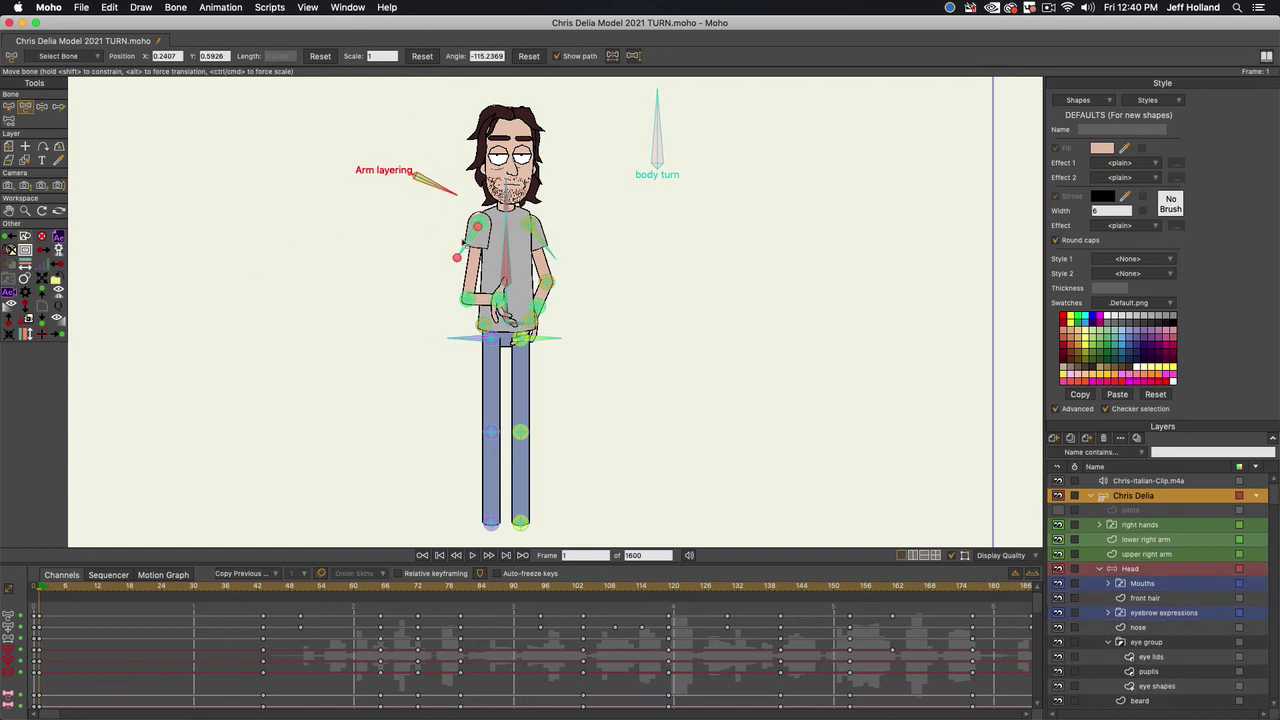
{"action": "left_click_drag", "start_coordinate": [469, 301], "coordinate": [362, 343]}
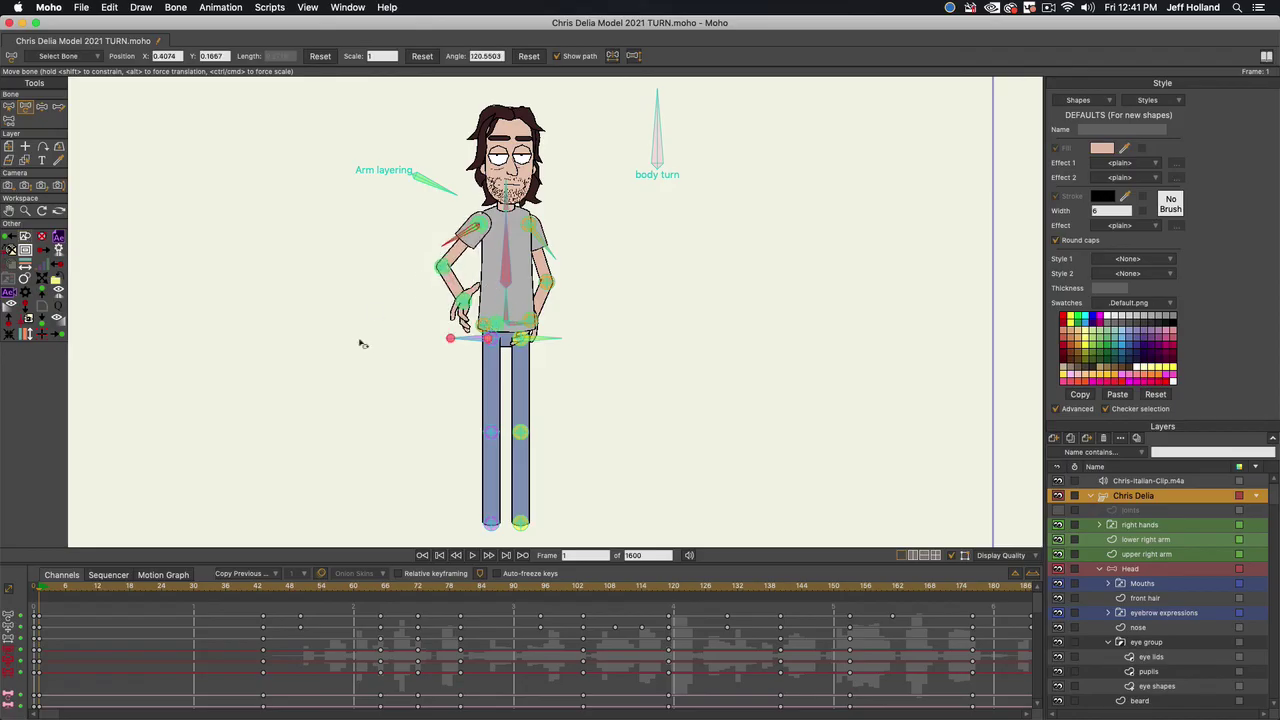
{"action": "key", "text": "super+z"}
{"action": "key", "text": "super+z"}
{"action": "key", "text": "super+z"}
{"action": "key", "text": "super+z"}
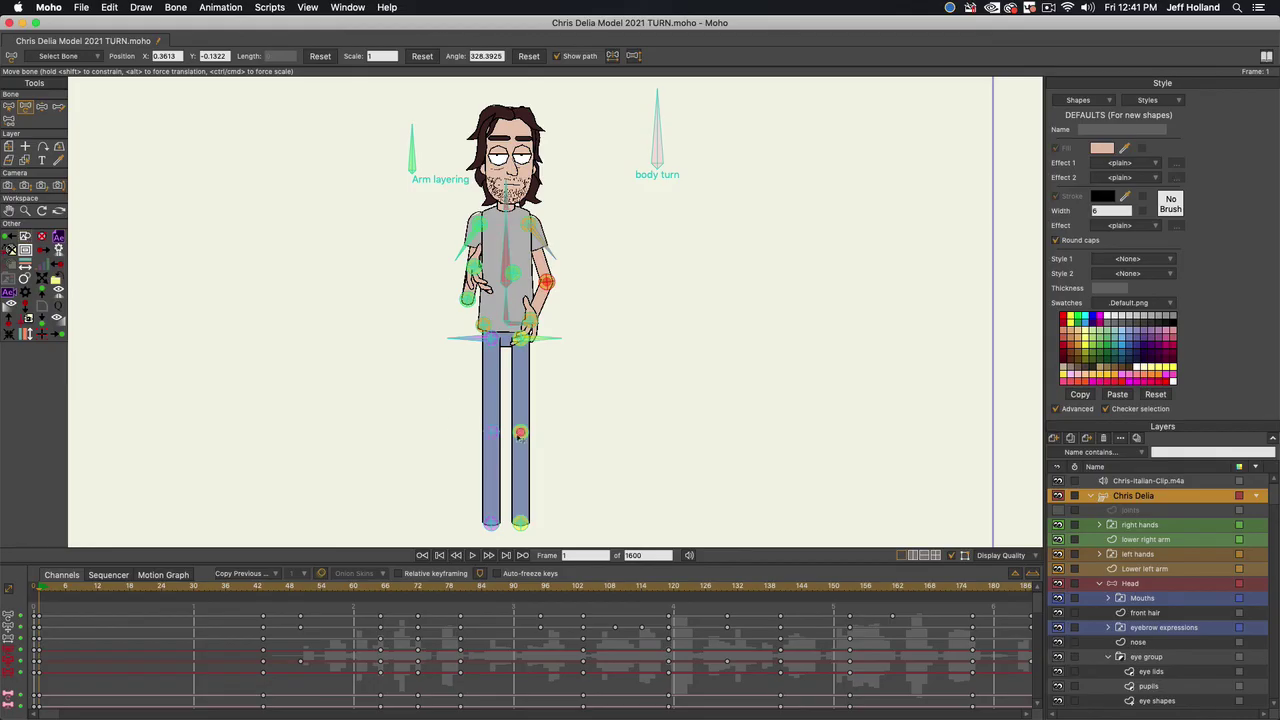
Try crossing the legs at frame 1 by moving the knee and ankle pins of both legs
{"action": "left_click_drag", "start_coordinate": [520, 431], "coordinate": [539, 383]}
{"action": "left_click_drag", "start_coordinate": [521, 522], "coordinate": [526, 452]}
{"action": "left_click_drag", "start_coordinate": [477, 357], "coordinate": [516, 384]}
{"action": "left_click_drag", "start_coordinate": [528, 456], "coordinate": [547, 490]}
{"action": "mouse_move", "coordinate": [517, 385]}
{"action": "left_mouse_down"}
{"action": "mouse_move", "coordinate": [522, 406]}
{"action": "mouse_move", "coordinate": [519, 396]}
{"action": "left_mouse_up"}
{"action": "left_click_drag", "start_coordinate": [505, 454], "coordinate": [474, 468]}
{"action": "left_click_drag", "start_coordinate": [519, 396], "coordinate": [501, 395]}
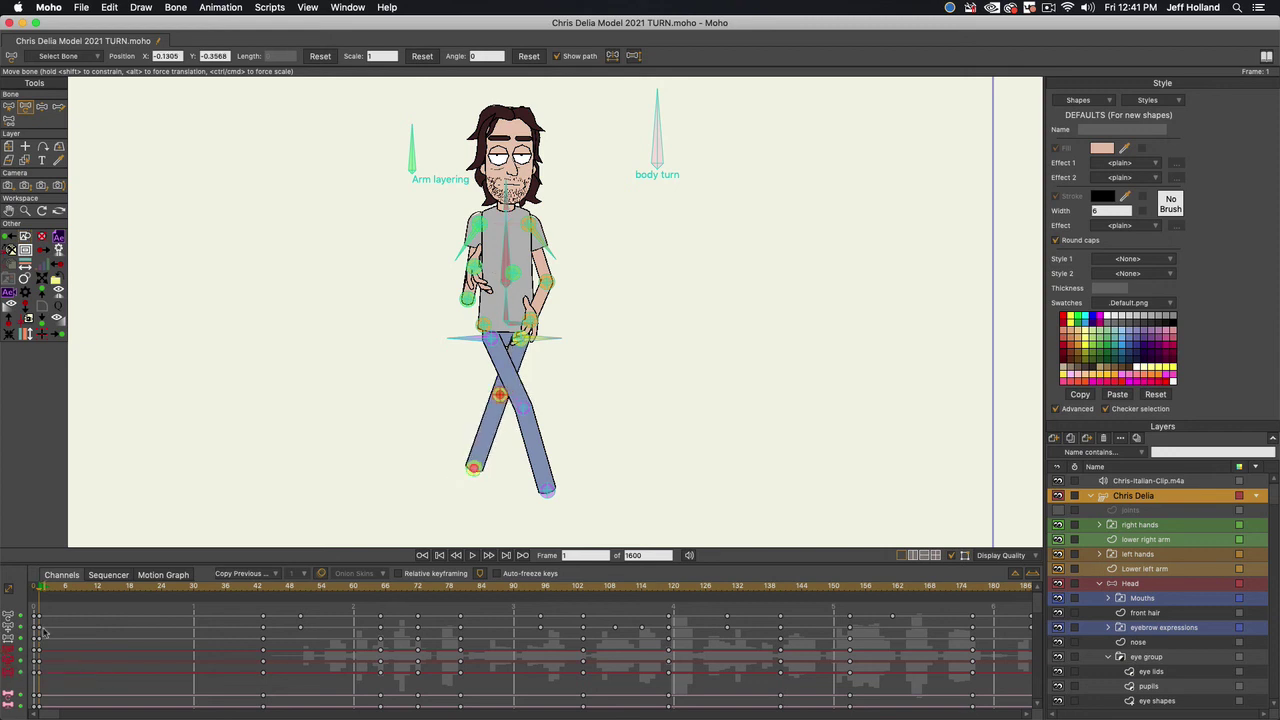
Undo the crossed-leg pin moves until both legs are straight again
{"action": "key", "text": "super+z"}
{"action": "key", "text": "super+z"}
{"action": "key", "text": "super+z"}
{"action": "key", "text": "super+z"}
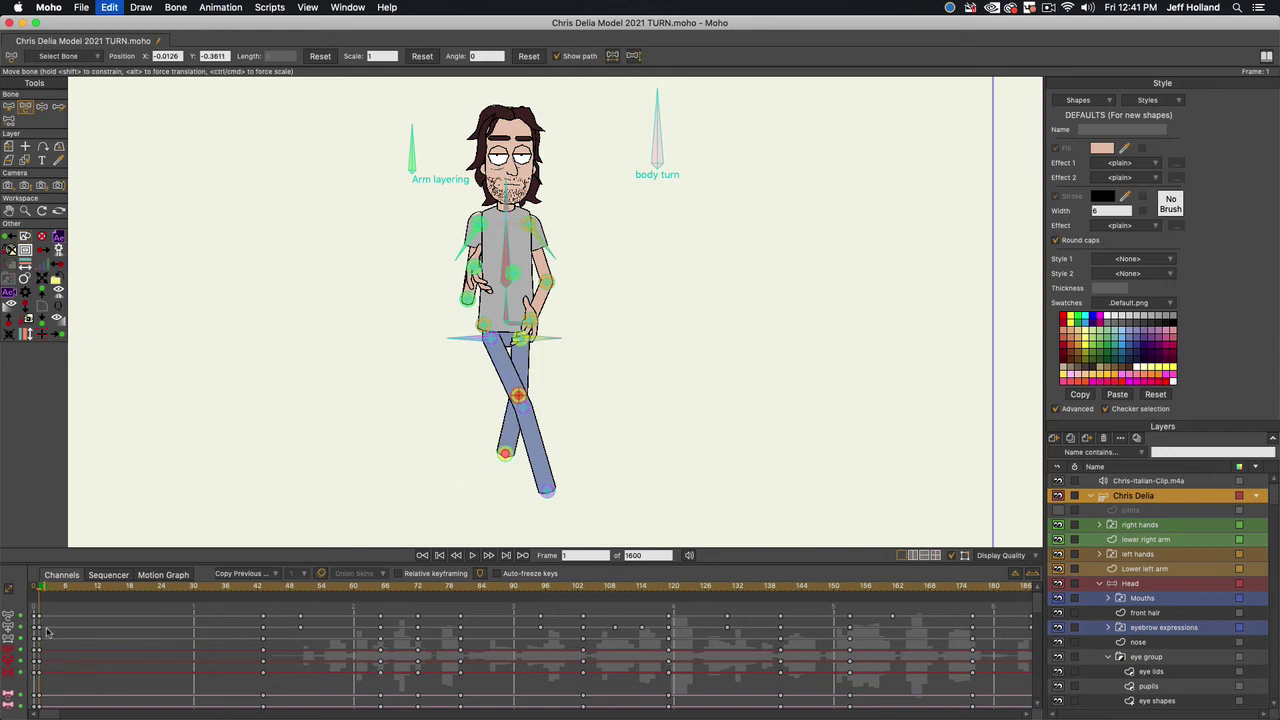
{"action": "key", "text": "super+z"}
{"action": "key", "text": "super+z"}
{"action": "key", "text": "super+z"}
{"action": "key", "text": "super+z"}
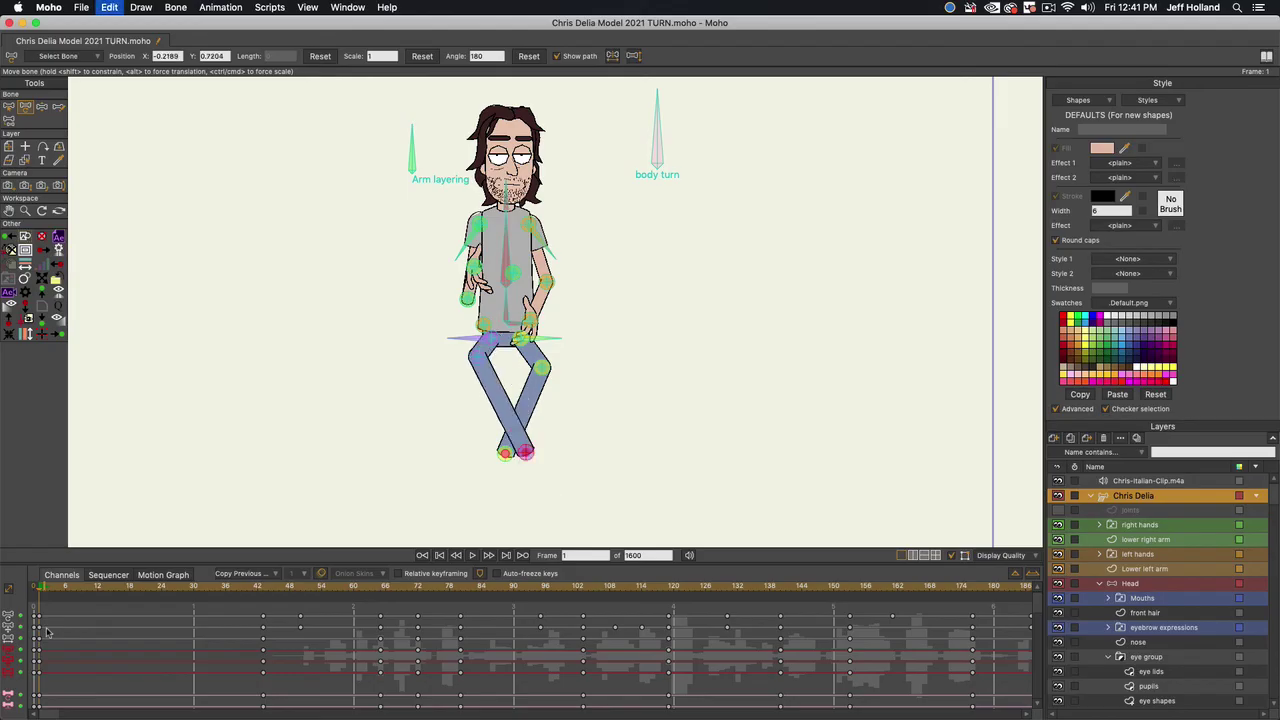
{"action": "key", "text": "super+z"}
{"action": "key", "text": "super+z"}
{"action": "key", "text": "super+z"}
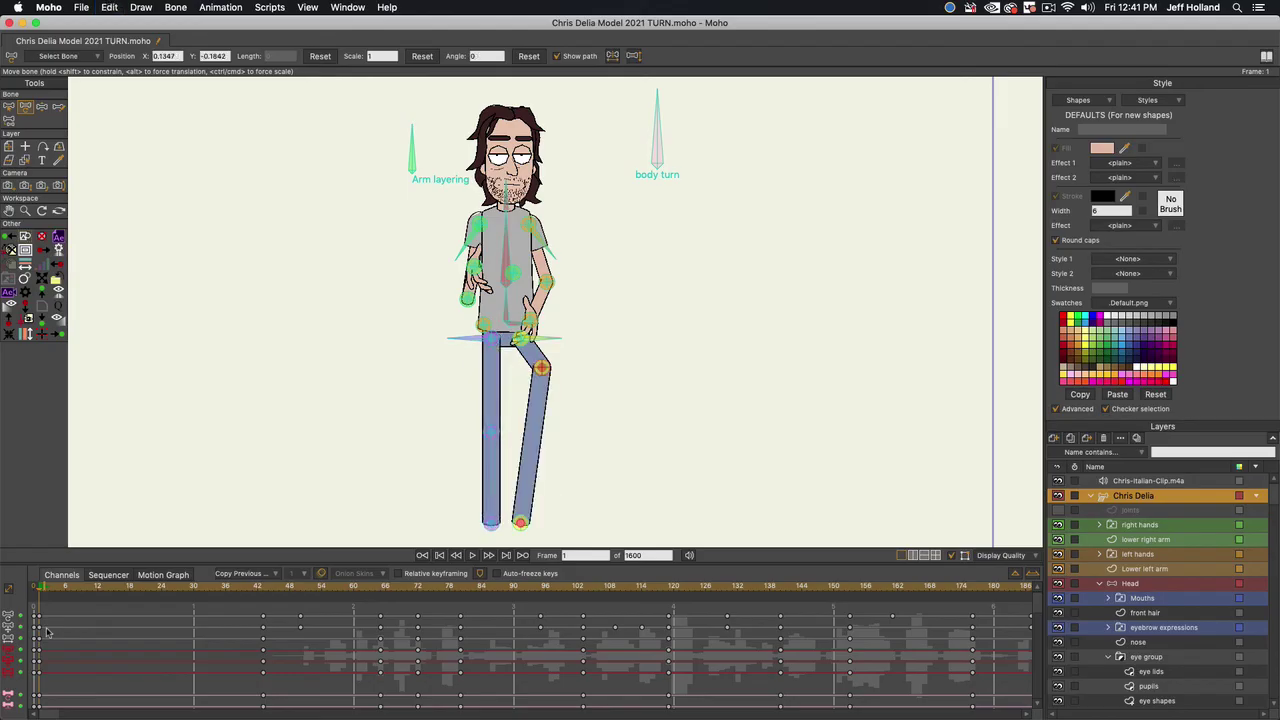
{"action": "key", "text": "super+z"}
{"action": "key", "text": "super+z"}
{"action": "key", "text": "super+z"}
{"action": "key", "text": "super+z"}
{"action": "key", "text": "super+z"}
{"action": "key", "text": "super+z"}
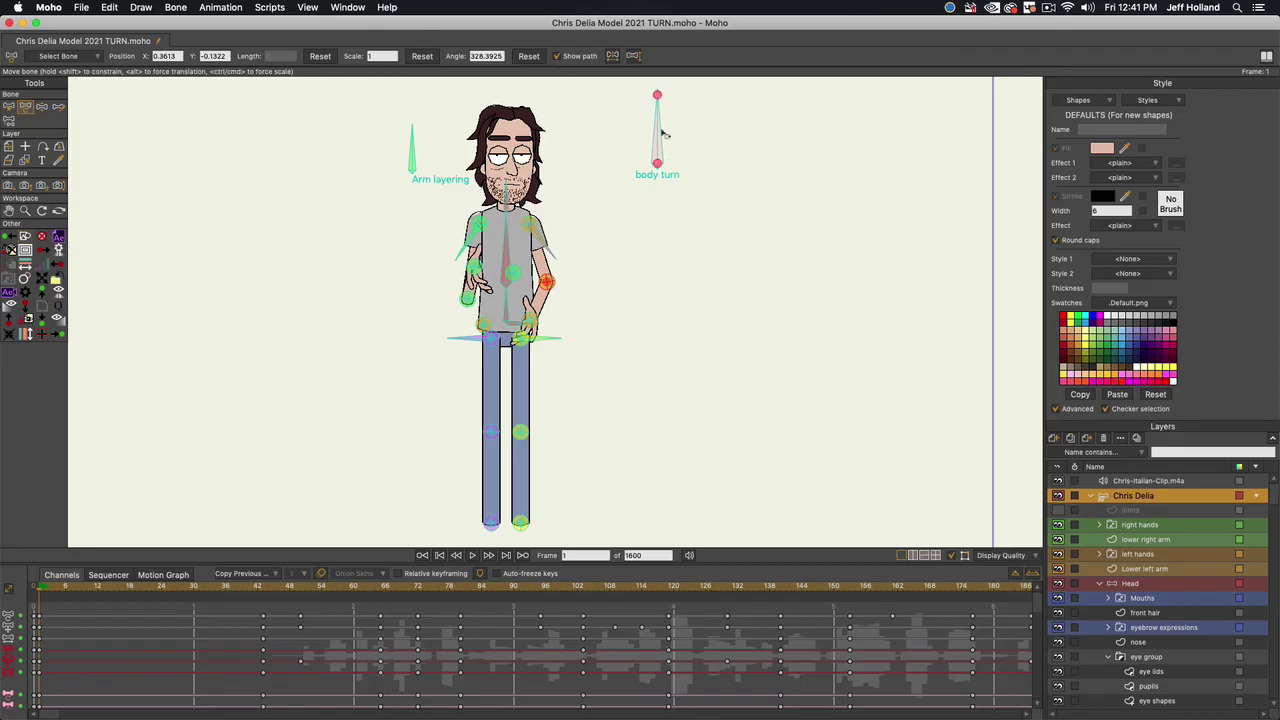
{"action": "key", "text": "super+z"}
Tilt the body turn bone slightly and move the elbow and wrist pins to hold one hand before the torso and the other outward
{"action": "mouse_move", "coordinate": [658, 124]}
{"action": "left_mouse_down"}
{"action": "mouse_move", "coordinate": [690, 136]}
{"action": "mouse_move", "coordinate": [700, 160]}
{"action": "mouse_move", "coordinate": [650, 127]}
{"action": "left_mouse_up"}
{"action": "left_click_drag", "start_coordinate": [545, 282], "coordinate": [517, 277]}
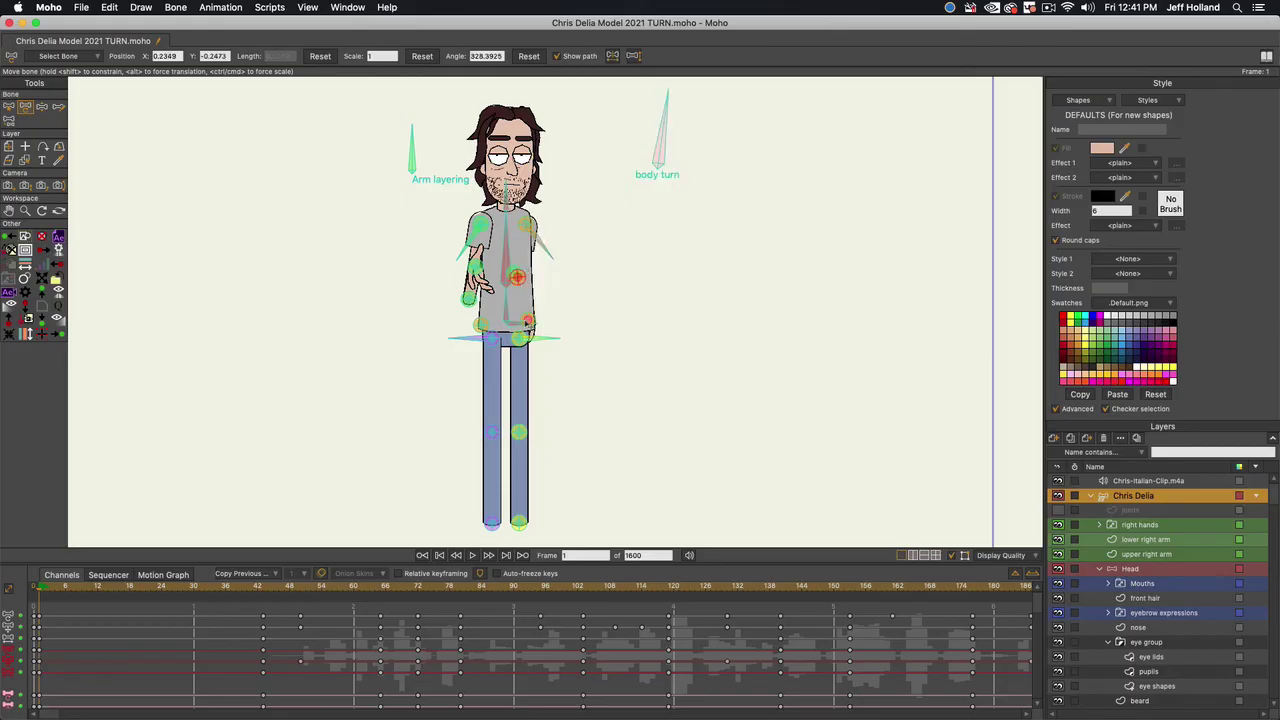
{"action": "left_click_drag", "start_coordinate": [526, 322], "coordinate": [497, 273]}
{"action": "left_click", "coordinate": [476, 268]}
{"action": "mouse_move", "coordinate": [468, 299]}
{"action": "left_mouse_down"}
{"action": "mouse_move", "coordinate": [494, 287]}
{"action": "mouse_move", "coordinate": [478, 281]}
{"action": "left_mouse_up"}
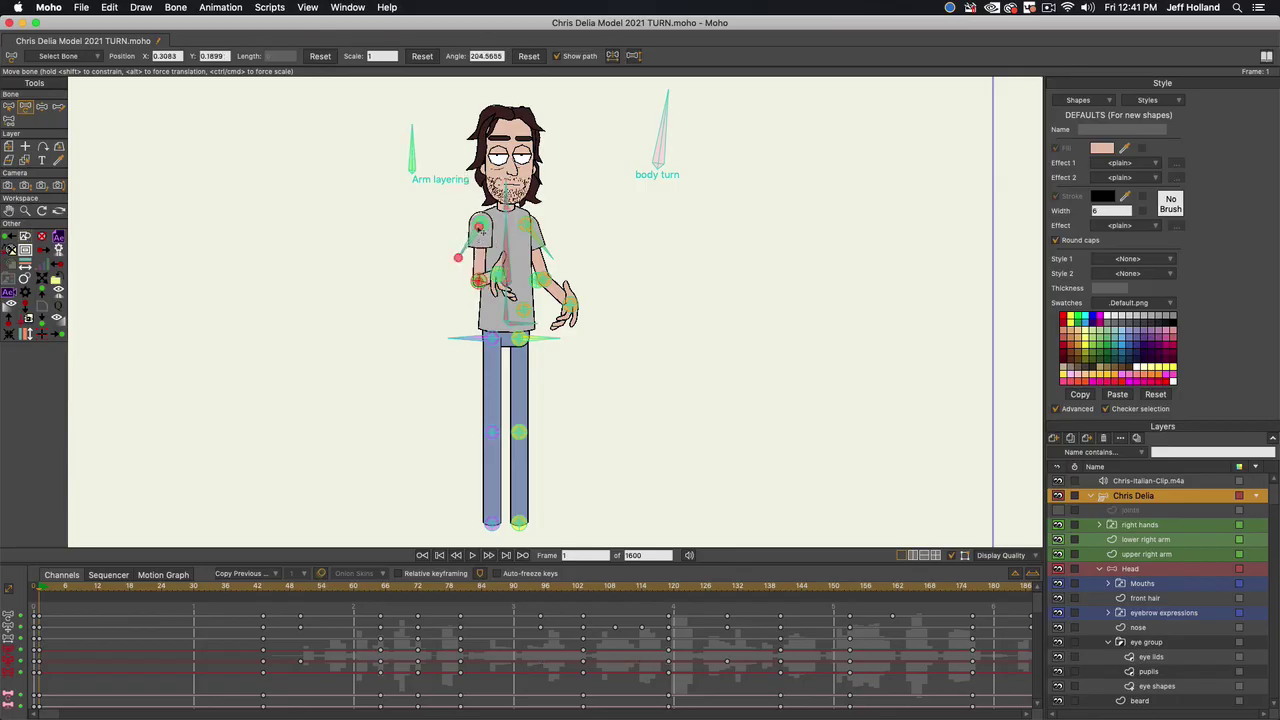
Shift the shoulder of the arm in front of the torso slightly inward to suit the turned body
{"action": "left_click_drag", "start_coordinate": [481, 230], "coordinate": [525, 226]}
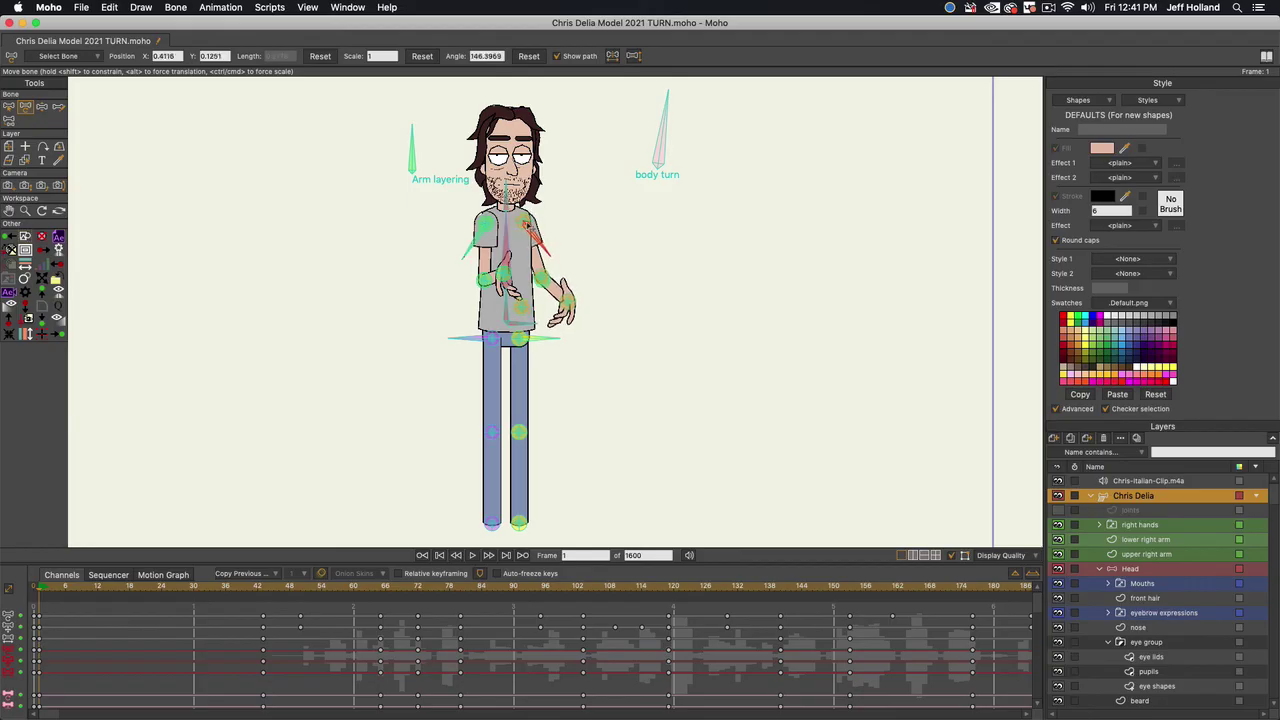
{"action": "left_click", "coordinate": [457, 366]}
{"action": "left_click", "coordinate": [543, 390]}
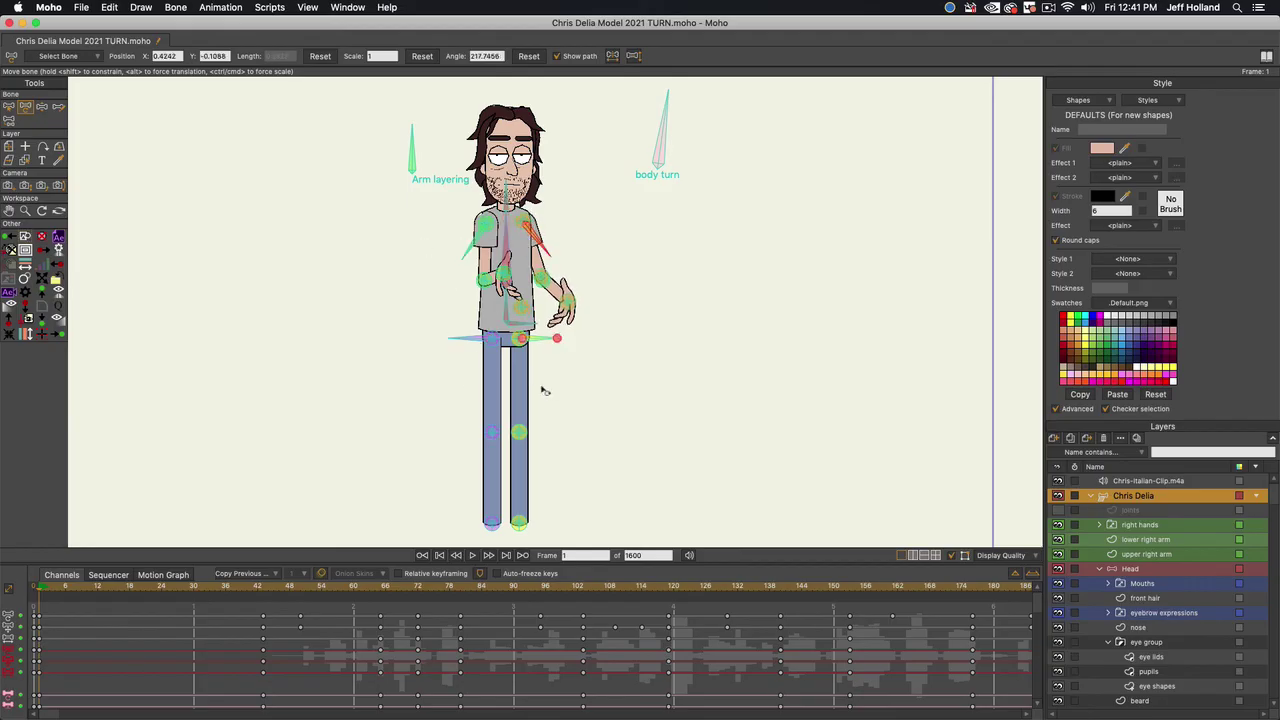